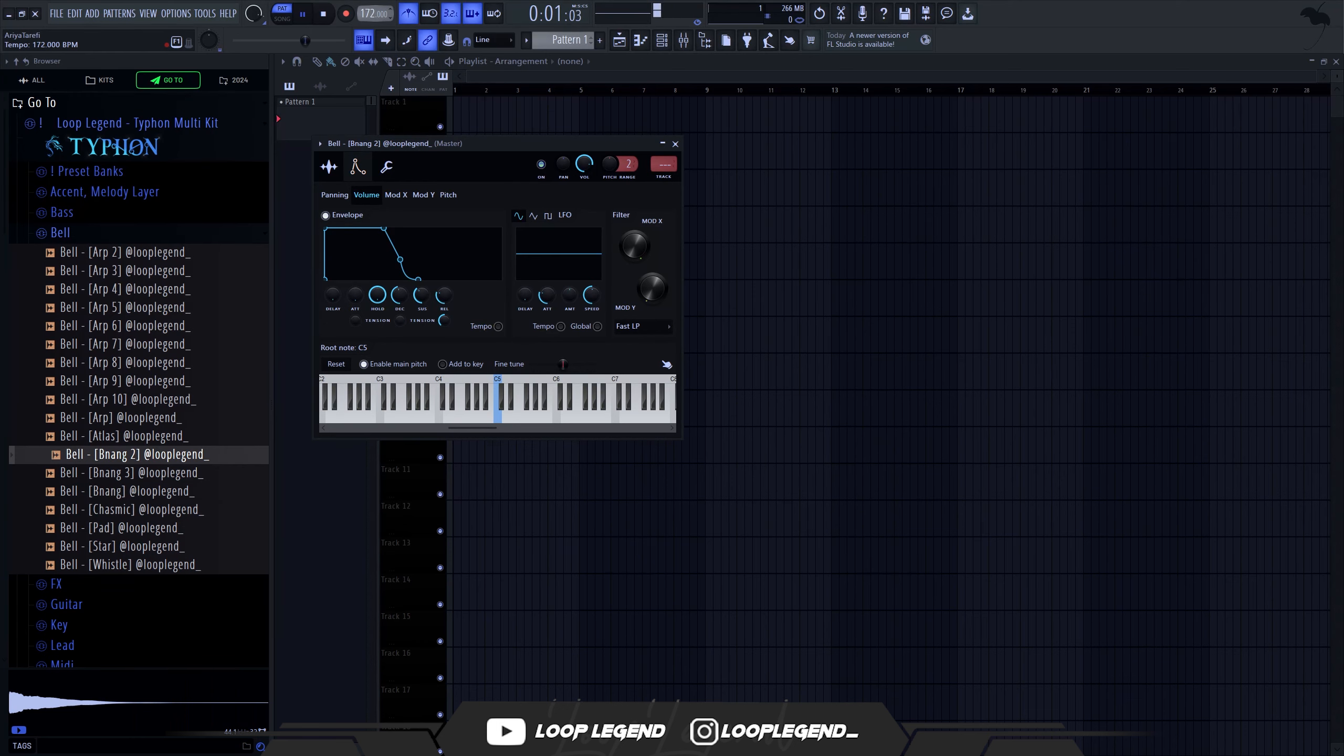
Step: Open the piano roll for the Bell - [Bnang 2] channel and enter two consecutive two-step C5 notes in bar 1
{"action": "key", "text": "F6"}
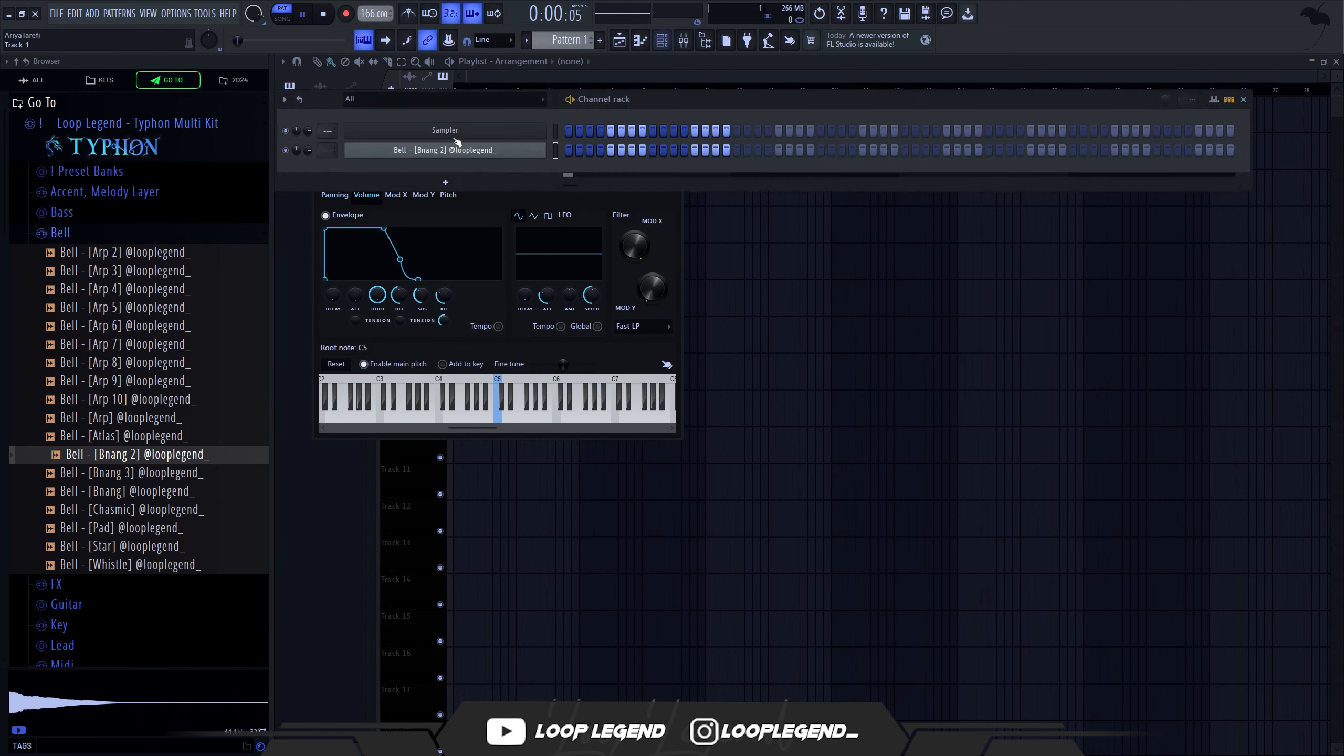
{"action": "left_click", "coordinate": [570, 151]}
{"action": "key", "text": "F6"}
{"action": "key", "text": "F5"}
{"action": "key", "text": "F7"}
{"action": "key", "text": "ctrl+b"}
{"action": "key", "text": "space"}
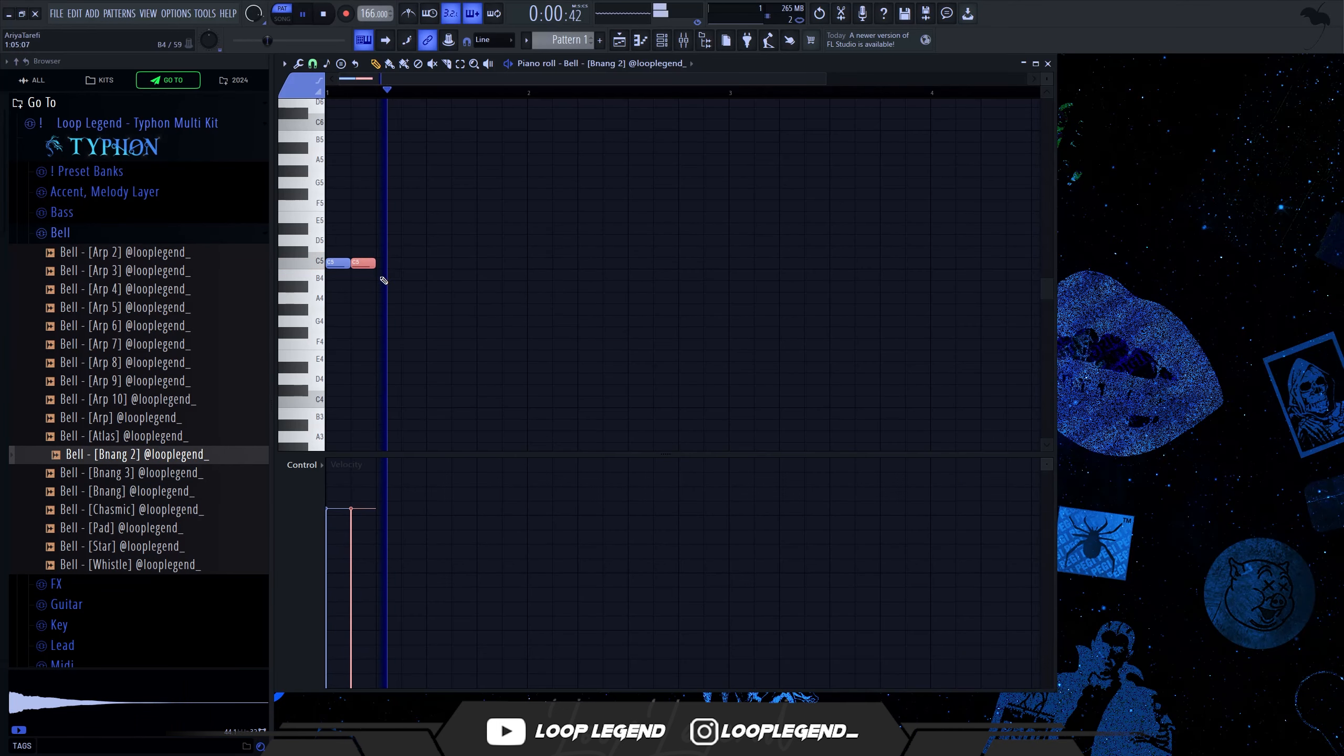
Step: Raise the second C5 note by an octave to C6 and extend it to the end of bar 1
{"action": "key", "text": "space"}
{"action": "left_click_drag", "start_coordinate": [374, 276], "coordinate": [364, 255]}
{"action": "key", "text": "ctrl+Up"}
{"action": "key", "text": "space"}
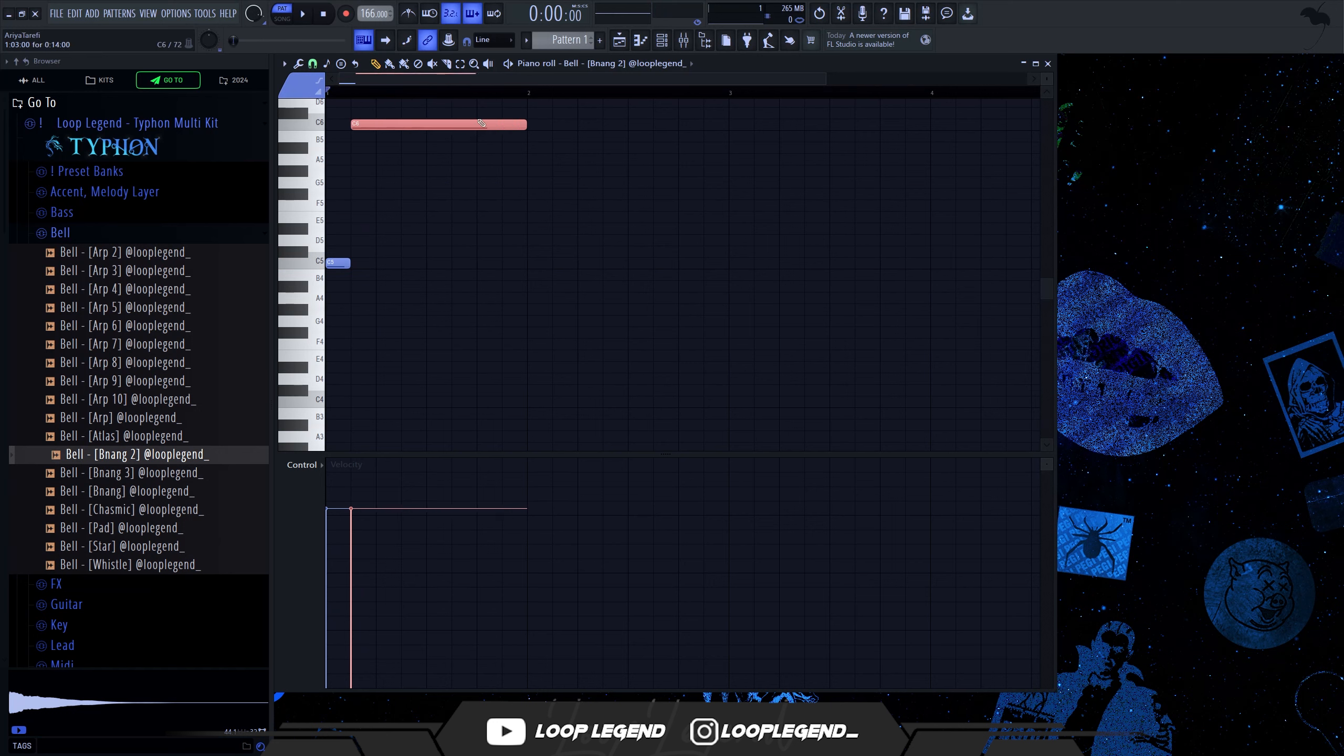
Step: Add a note at step 5 of bar 1, shorten it to four steps and set its pitch to F5
{"action": "left_click", "coordinate": [377, 263]}
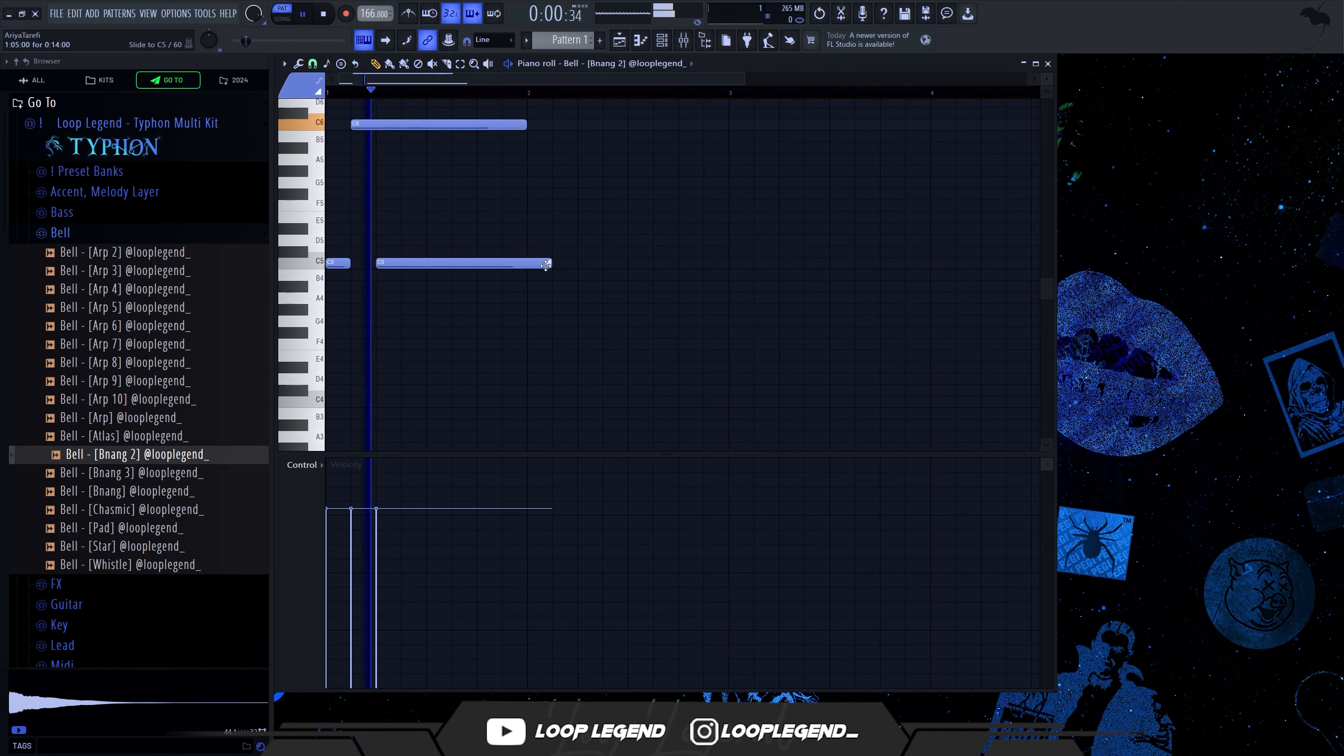
{"action": "left_click_drag", "start_coordinate": [548, 262], "coordinate": [477, 261]}
{"action": "key", "text": "space"}
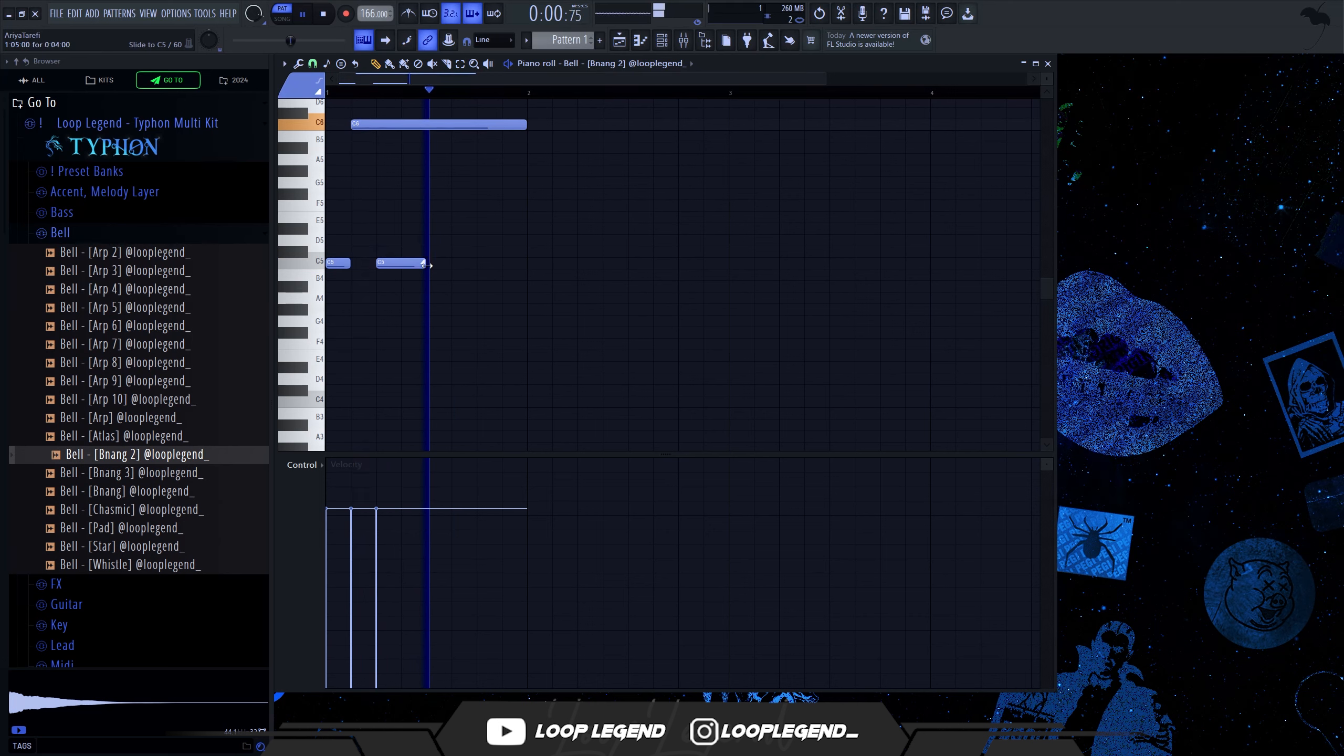
{"action": "key", "text": "space"}
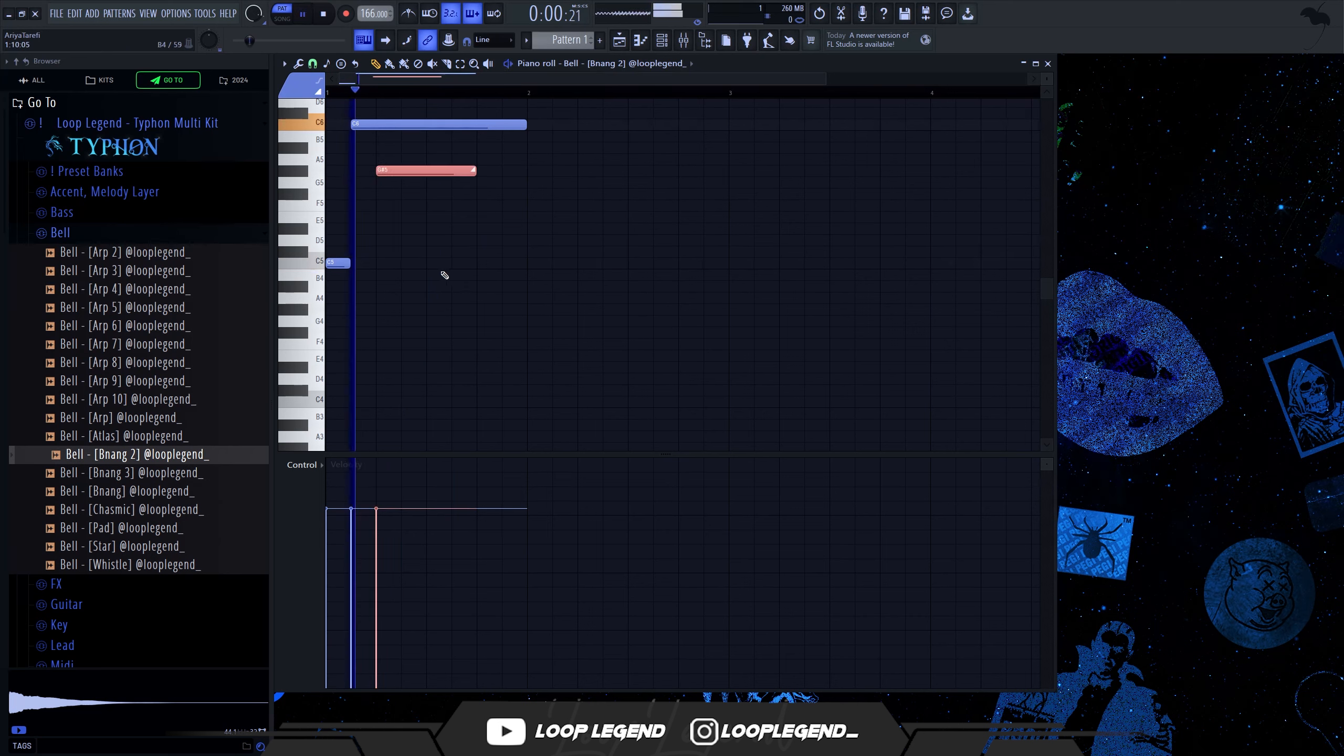
{"action": "key", "text": "shift+Down"}
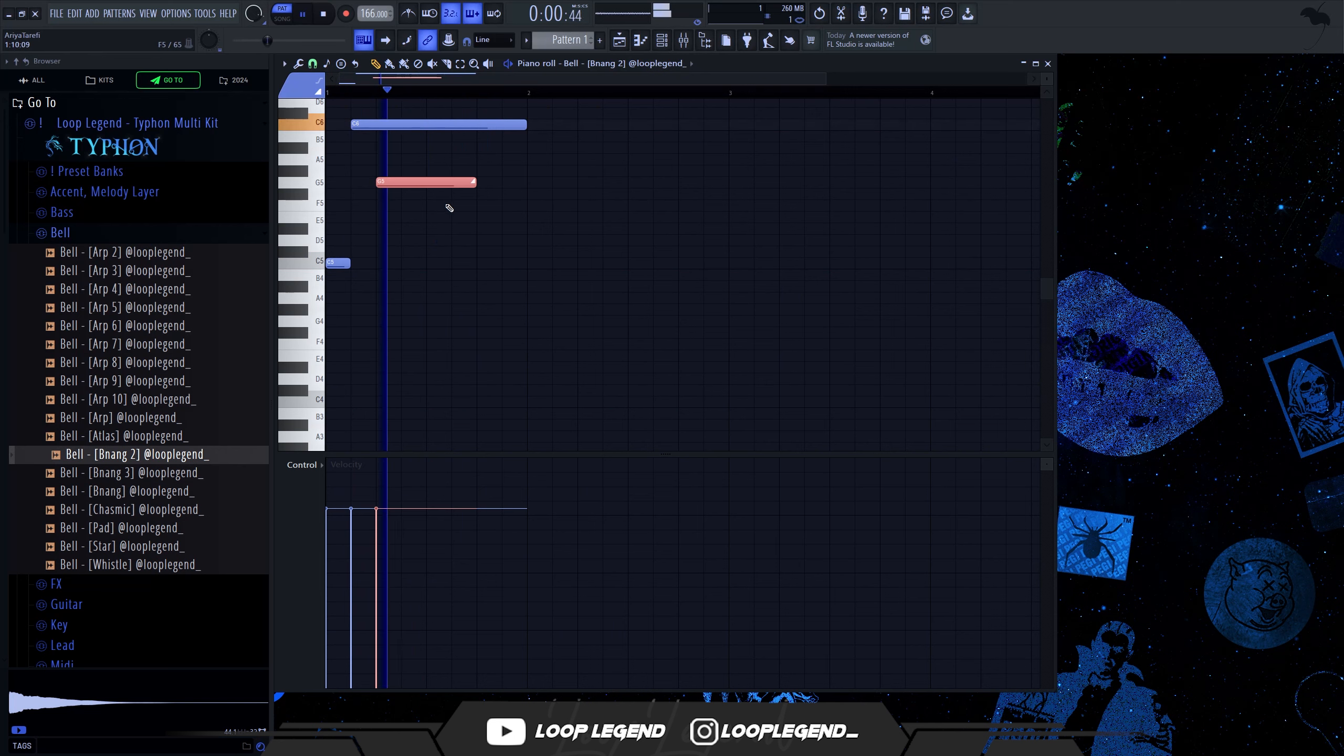
{"action": "left_click_drag", "start_coordinate": [475, 183], "coordinate": [426, 182]}
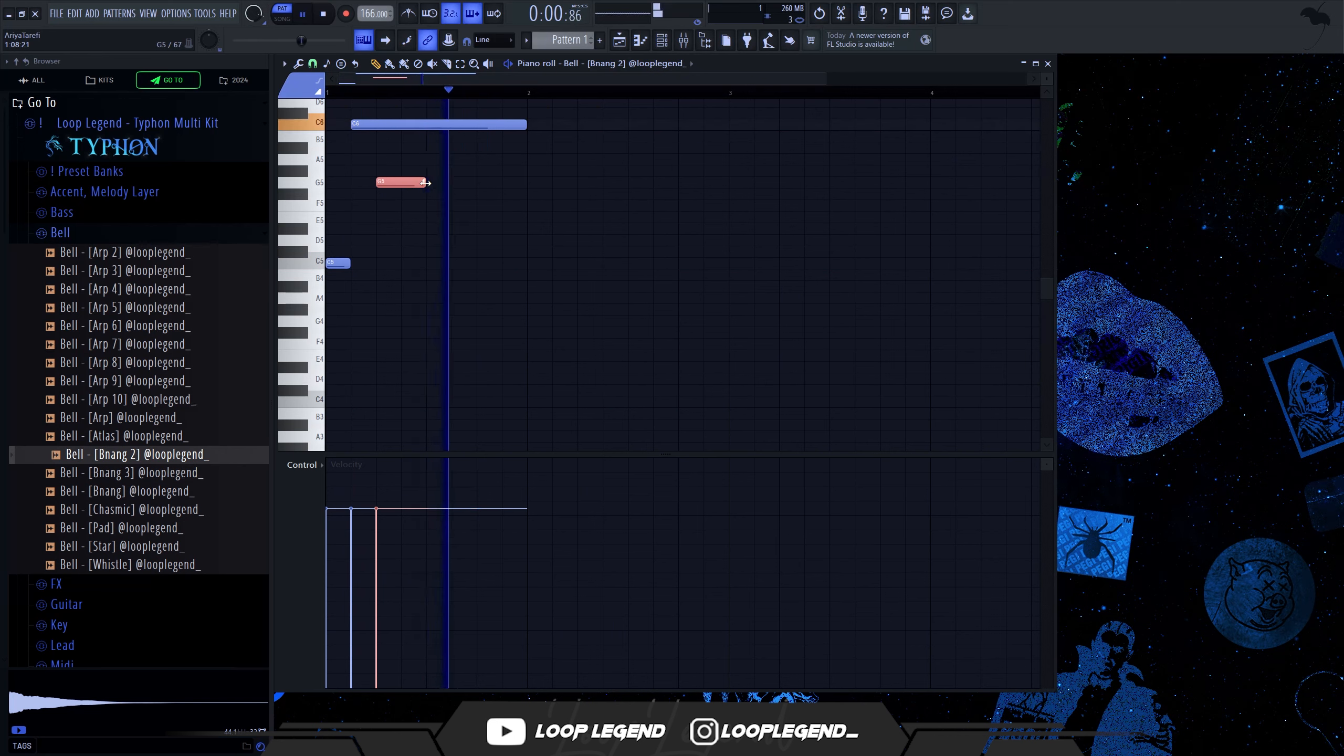
{"action": "key", "text": "shift+Down"}
{"action": "key", "text": "space"}
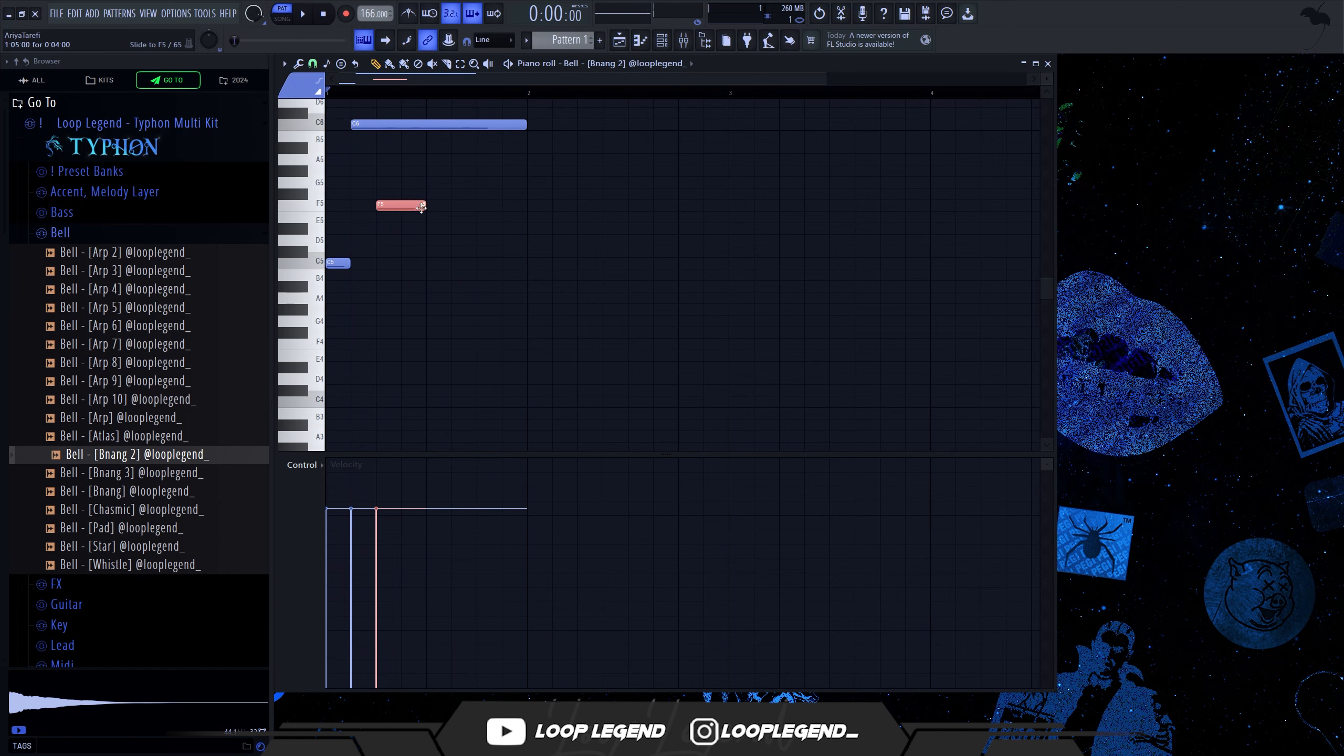
Step: Add a four-step G5 note right after the F5 note and duplicate the whole bar into bar 2
{"action": "left_click", "coordinate": [431, 183]}
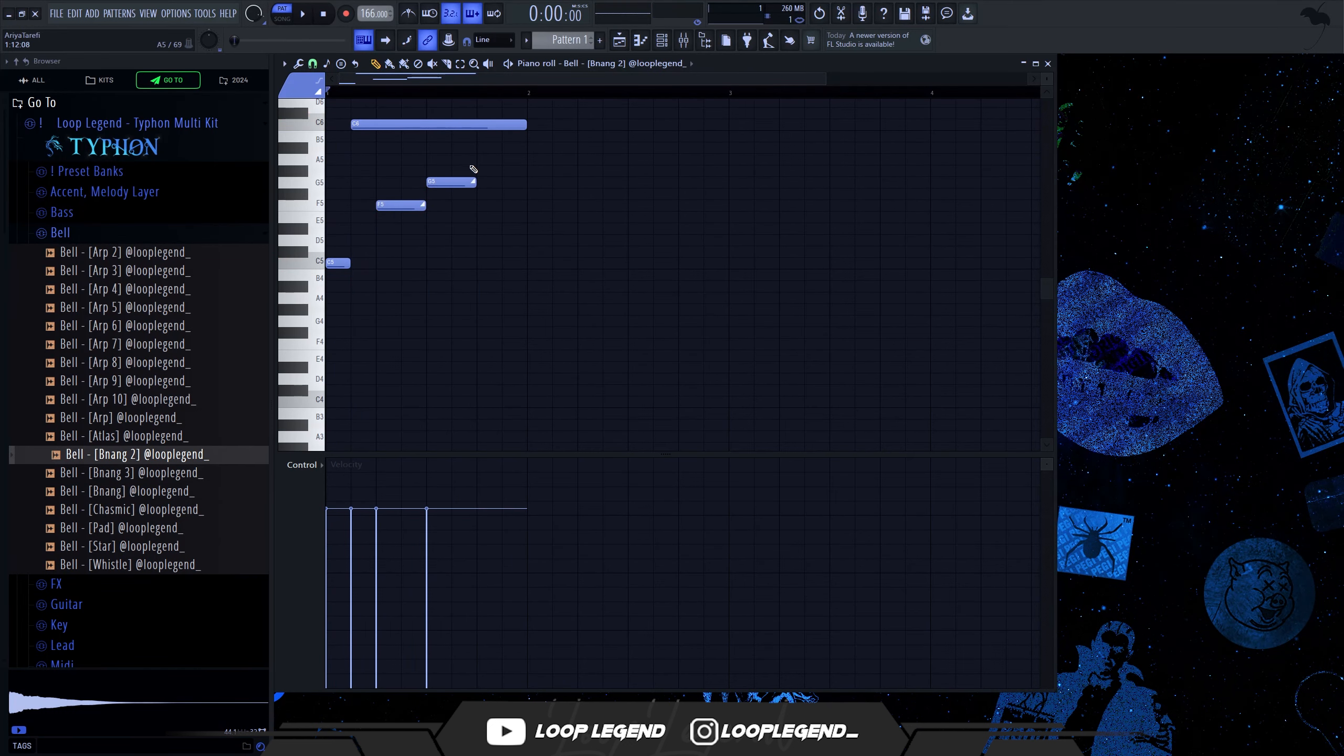
{"action": "key", "text": "ctrl+b"}
{"action": "key", "text": "space"}
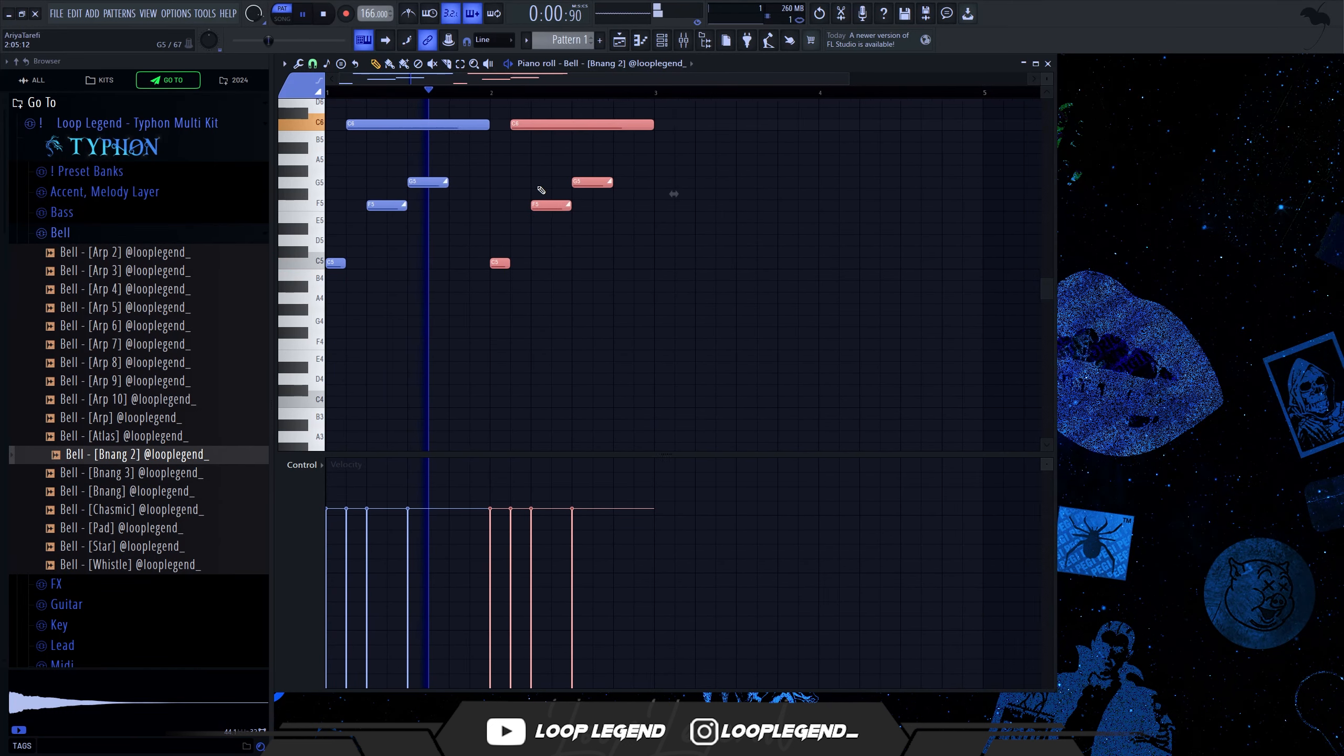
Step: Add a four-step G#5 note at step 13 of bar 2 and turn off the metronome
{"action": "scroll", "coordinate": [507, 210], "scroll_direction": "up", "scroll_amount": 3}
{"action": "key", "text": "space"}
{"action": "left_click", "coordinate": [623, 238]}
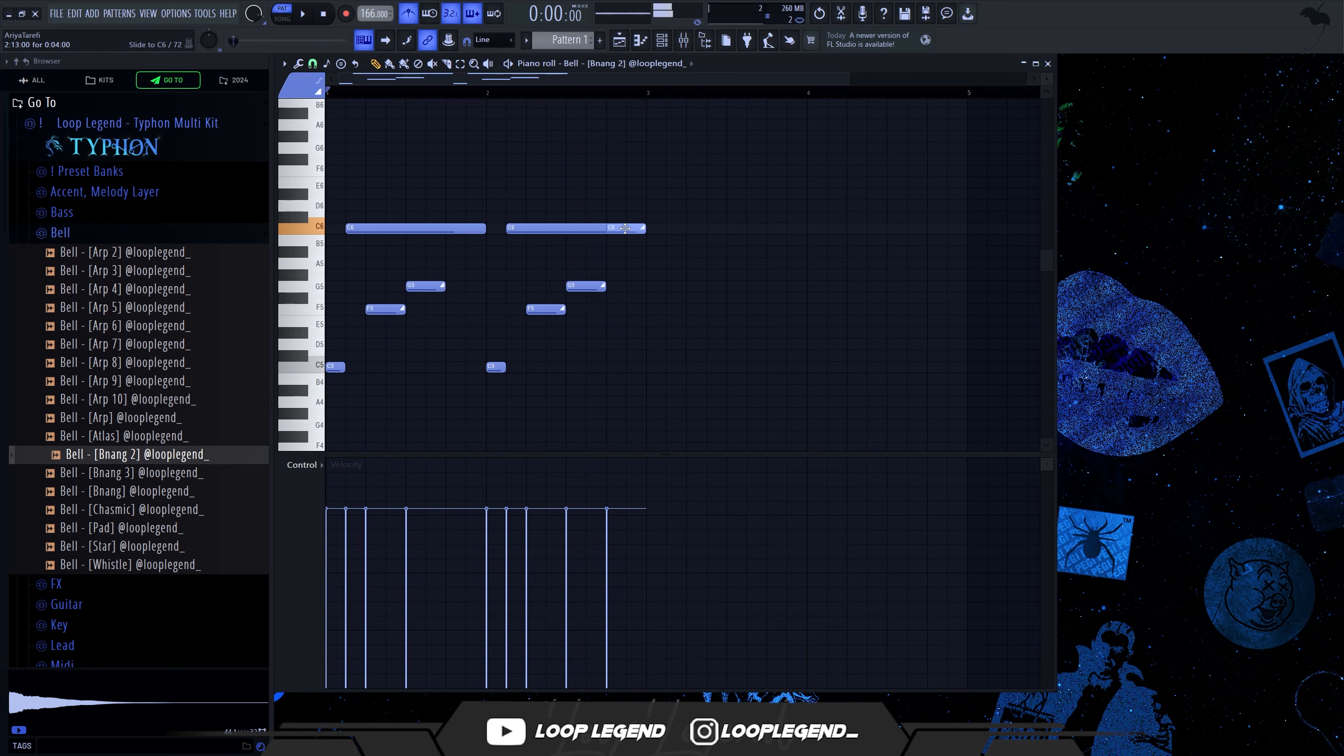
{"action": "key", "text": "space"}
{"action": "scroll", "coordinate": [485, 143], "scroll_direction": "down", "scroll_amount": 2}
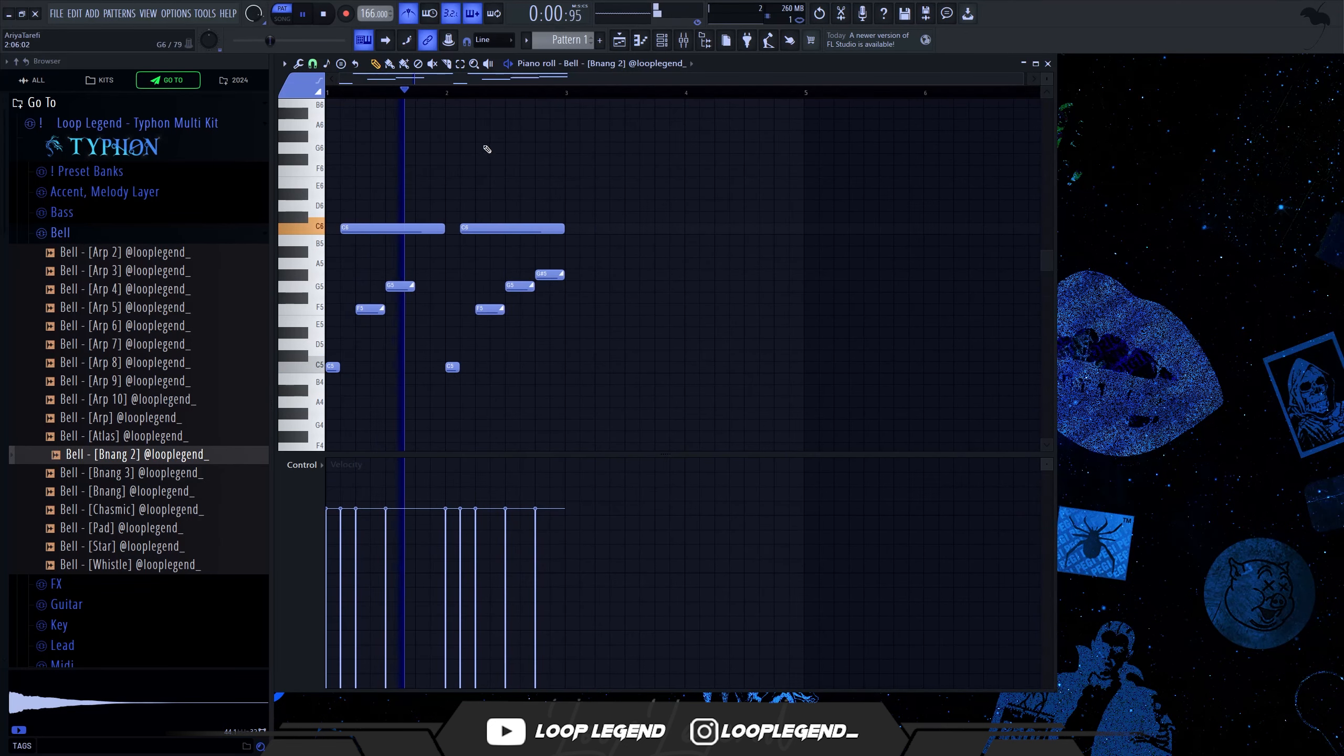
{"action": "left_click", "coordinate": [413, 19]}
Step: Duplicate the two-bar melody into bars 3 and 4 and transpose all notes down one semitone
{"action": "key", "text": "ctrl+b"}
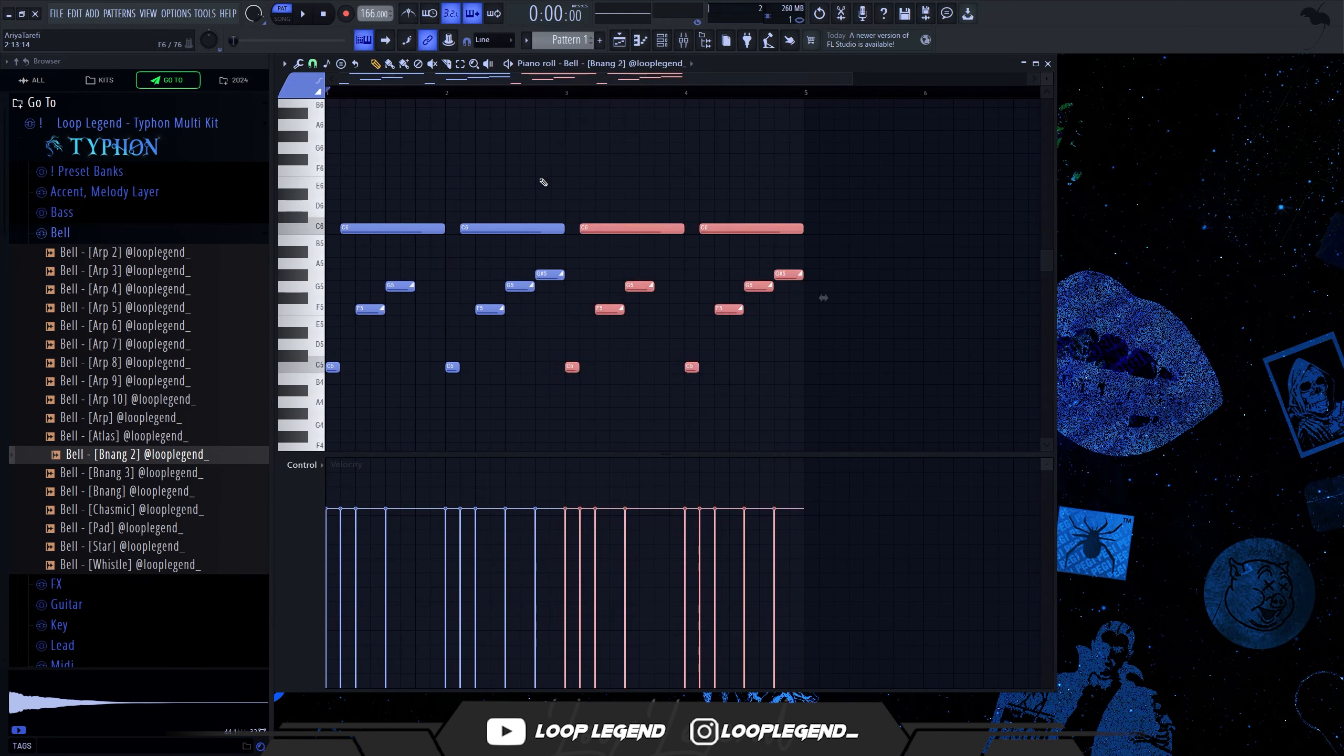
{"action": "key", "text": "ctrl+d"}
{"action": "key", "text": "shift+Down"}
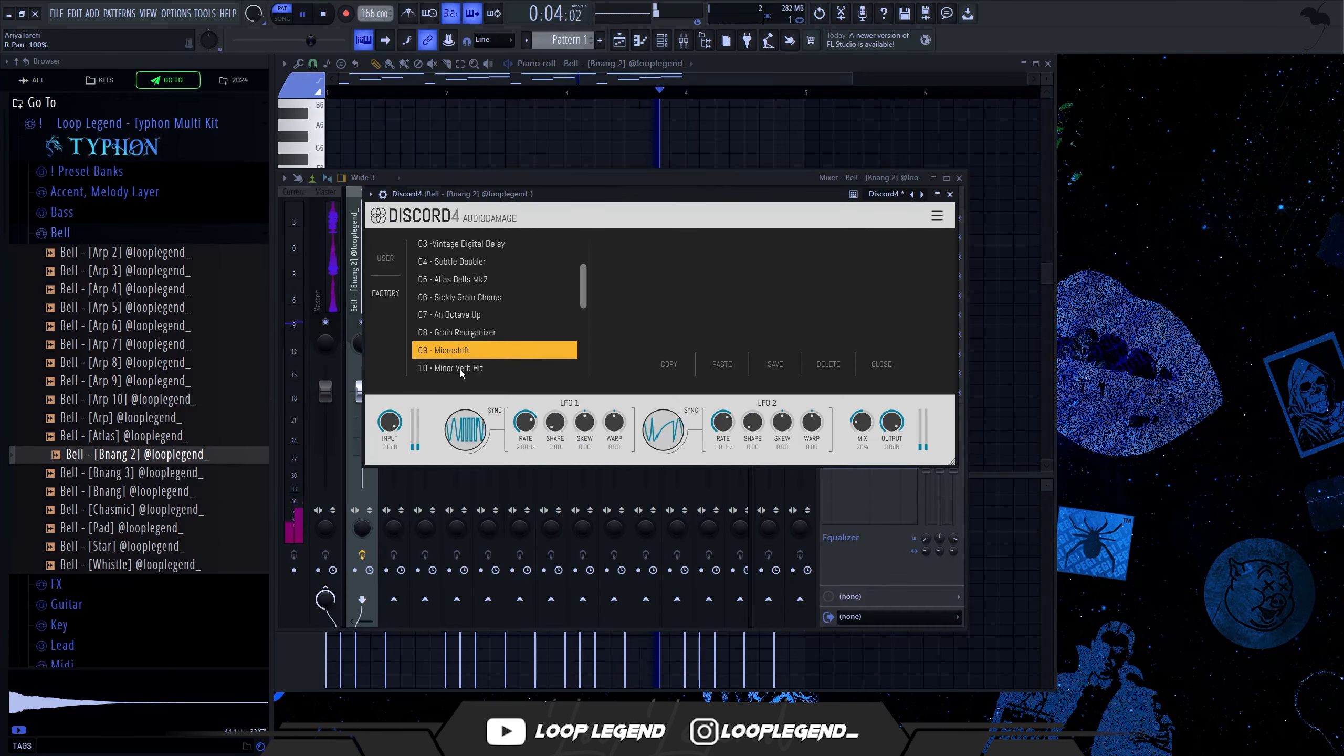
Step: Choose the factory preset 11 - Fascinating Rhythm in Discord4 on the bell's mixer track and close the plugin
{"action": "scroll", "coordinate": [460, 370], "scroll_direction": "down", "scroll_amount": 5}
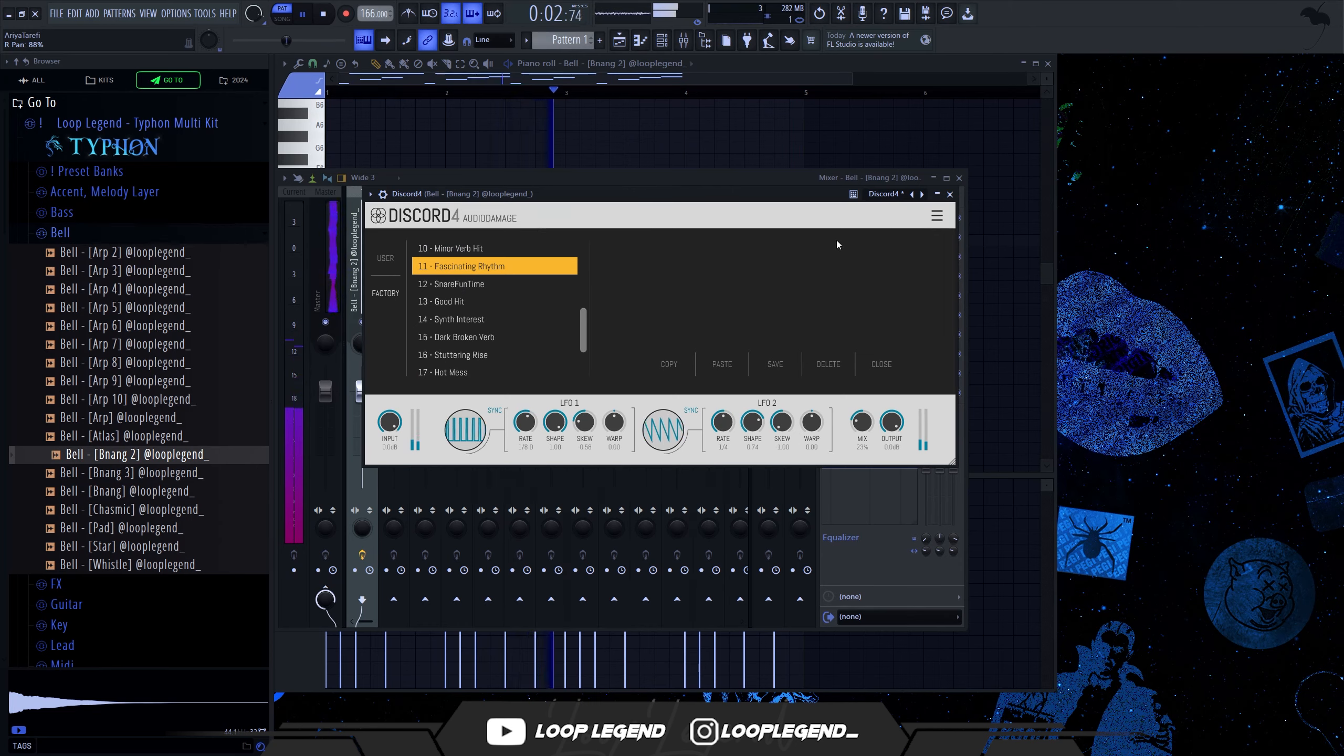
{"action": "left_click", "coordinate": [938, 214]}
{"action": "left_click", "coordinate": [949, 194]}
Step: Load Fruity Parametric EQ 2 in slot 4 with the Low Cut + High Cut preset and raise the low-cut frequency
{"action": "left_click", "coordinate": [879, 274]}
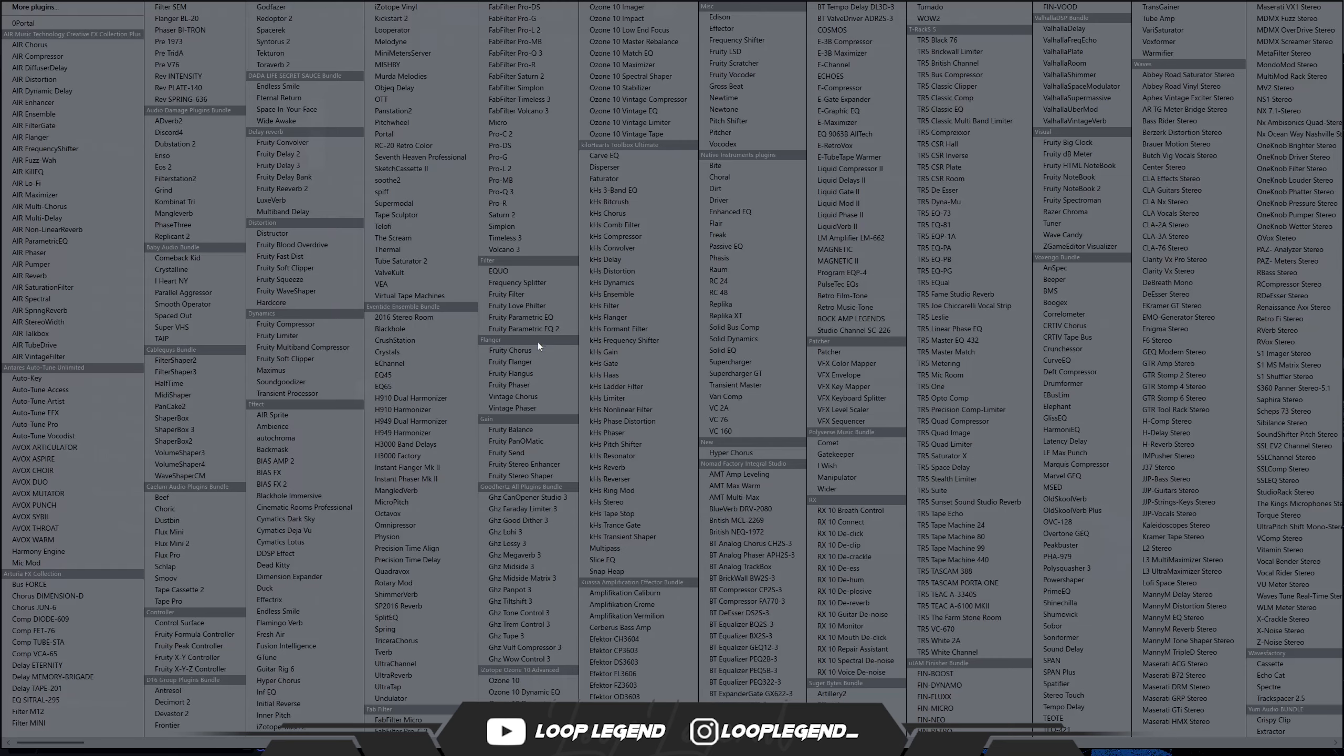
{"action": "left_click", "coordinate": [538, 330]}
{"action": "left_click", "coordinate": [811, 228]}
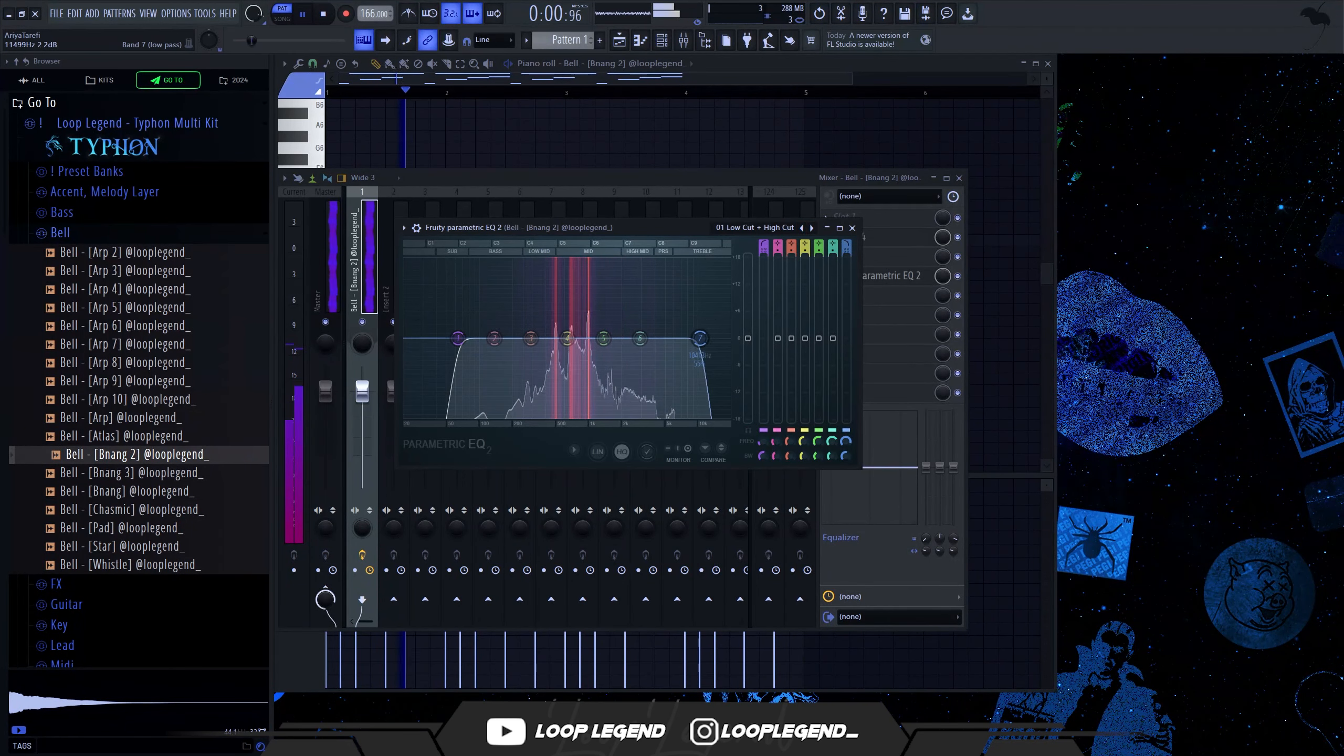
{"action": "left_click_drag", "start_coordinate": [465, 345], "coordinate": [522, 345]}
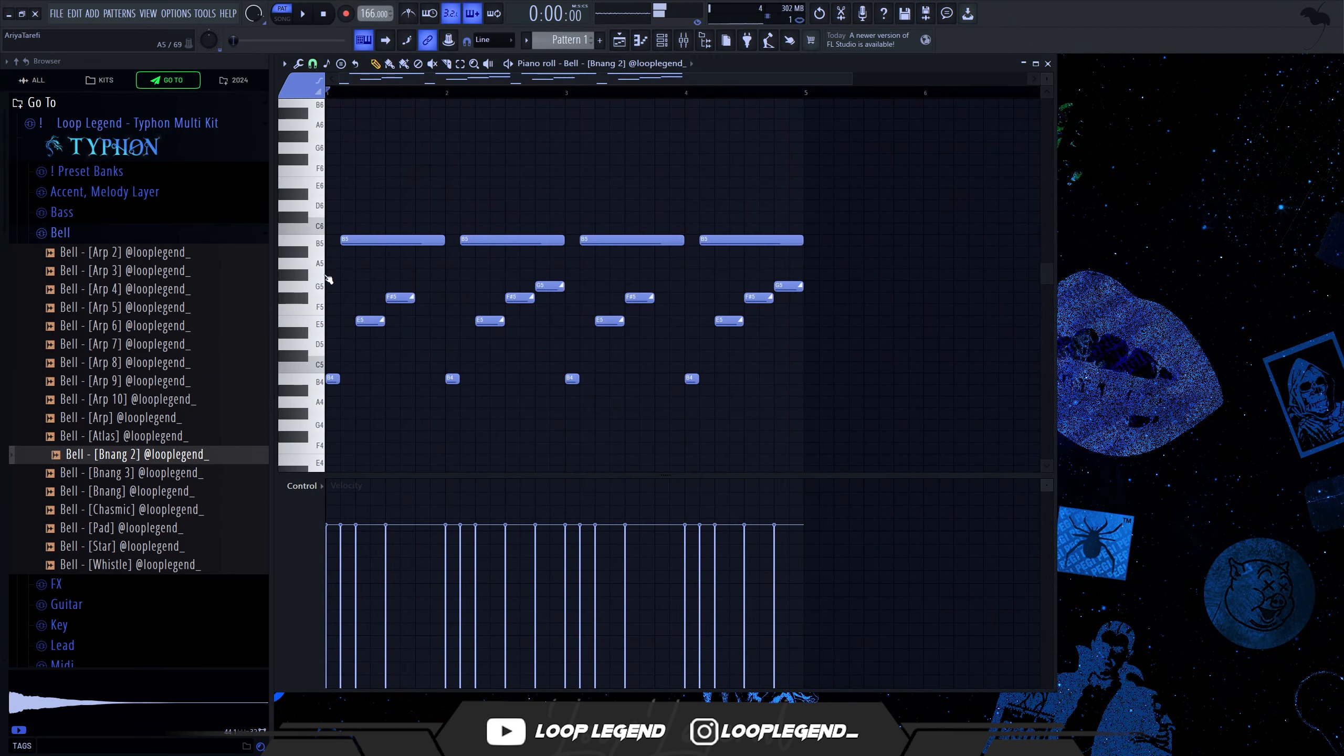
Step: Add Fruity Stereo Shaper to slot 8 of the Bell - [Bnang 2] mixer track and close its window
{"action": "left_click_drag", "start_coordinate": [322, 275], "coordinate": [305, 324]}
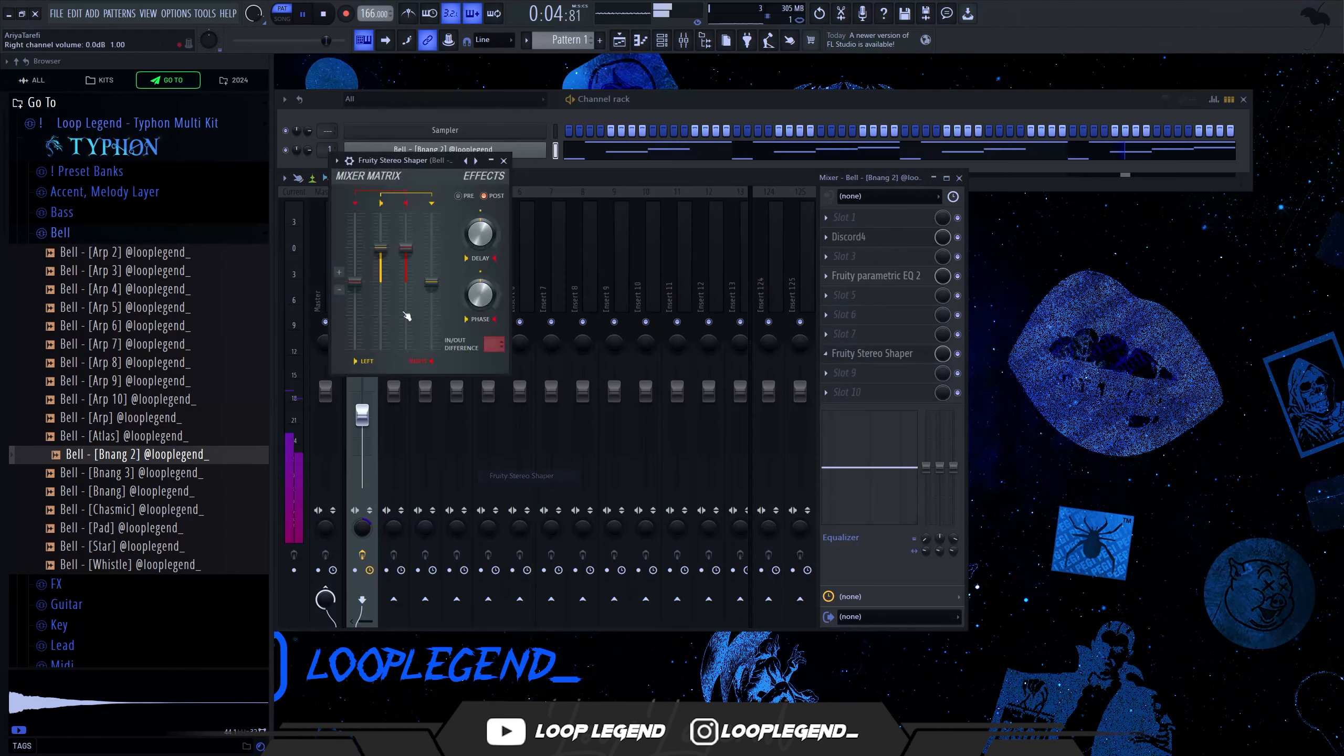
{"action": "key", "text": "Escape"}
{"action": "key", "text": "Escape"}
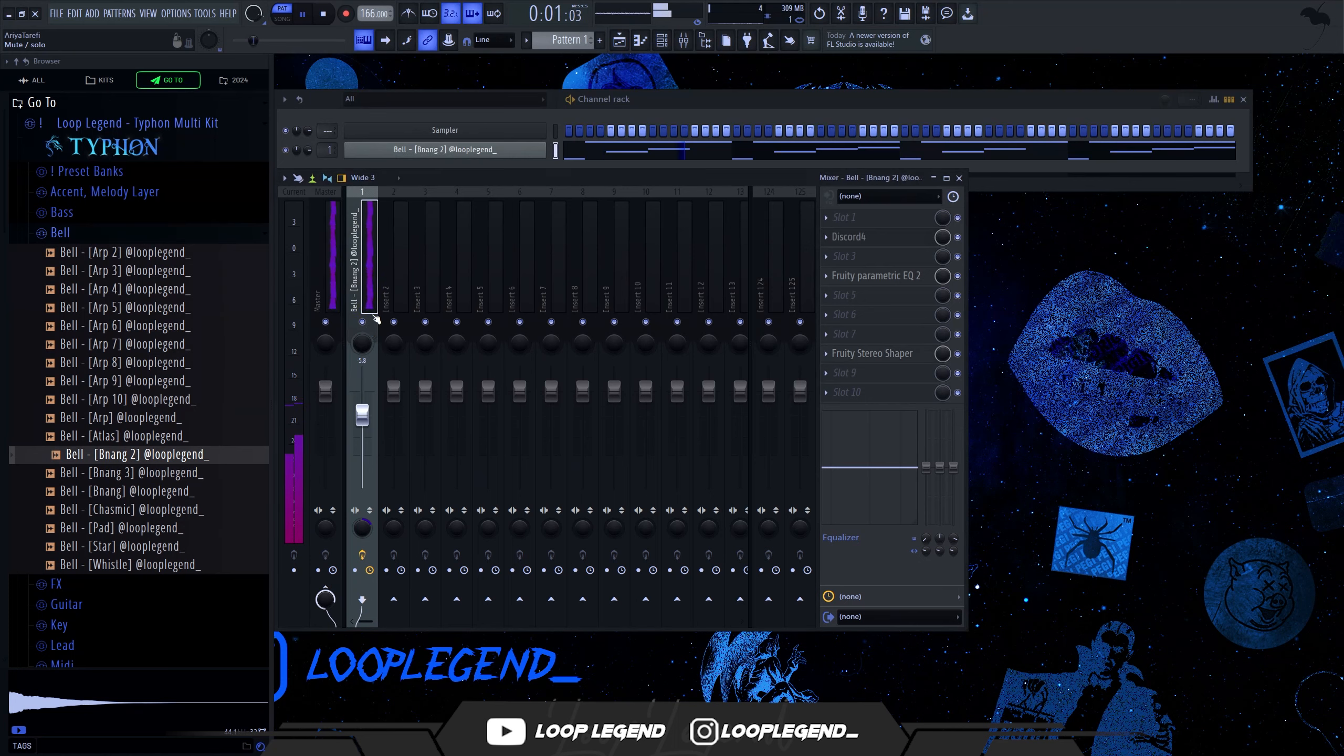
Step: Add the Bell - [Whistle] one-shot from the Typhon kit to the channel rack as a new channel
{"action": "scroll", "coordinate": [177, 436], "scroll_direction": "down", "scroll_amount": 4}
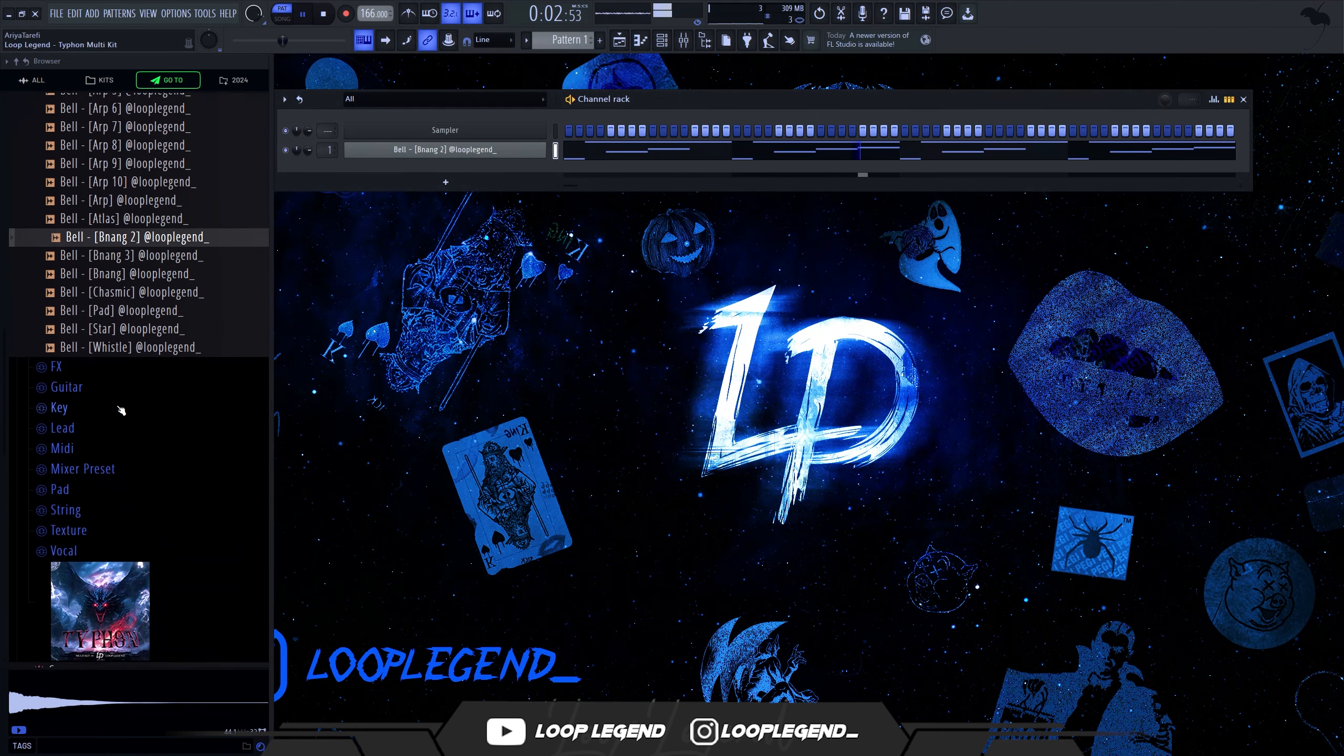
{"action": "left_click", "coordinate": [132, 344]}
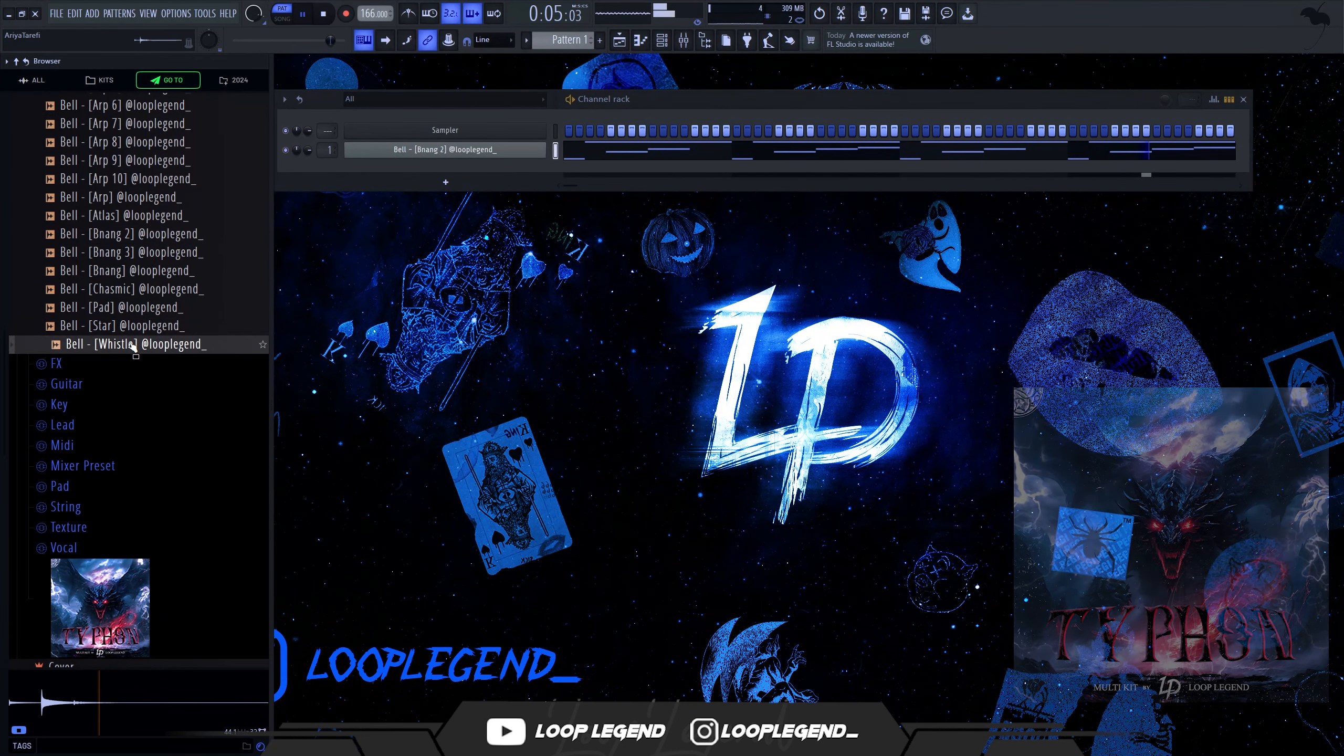
{"action": "left_click_drag", "start_coordinate": [132, 344], "coordinate": [444, 170]}
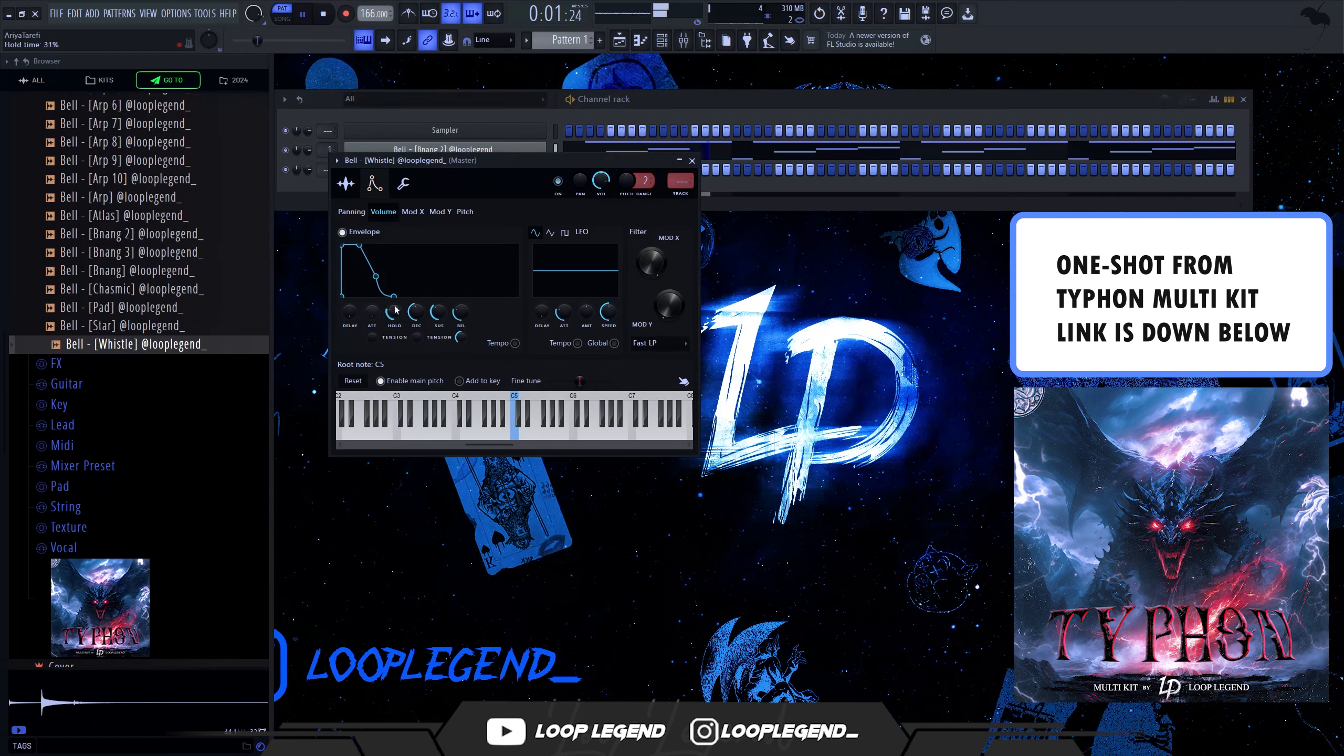
Step: Adjust the Whistle's volume envelope hold time and place a B5 note at the start of its piano roll
{"action": "key", "text": "F7"}
{"action": "mouse_move", "coordinate": [394, 310]}
{"action": "left_mouse_down"}
{"action": "mouse_move", "coordinate": [397, 265]}
{"action": "mouse_move", "coordinate": [366, 232]}
{"action": "mouse_move", "coordinate": [337, 241]}
{"action": "left_mouse_up"}
{"action": "scroll", "coordinate": [340, 242], "scroll_direction": "up", "scroll_amount": 3}
{"action": "key", "text": "space"}
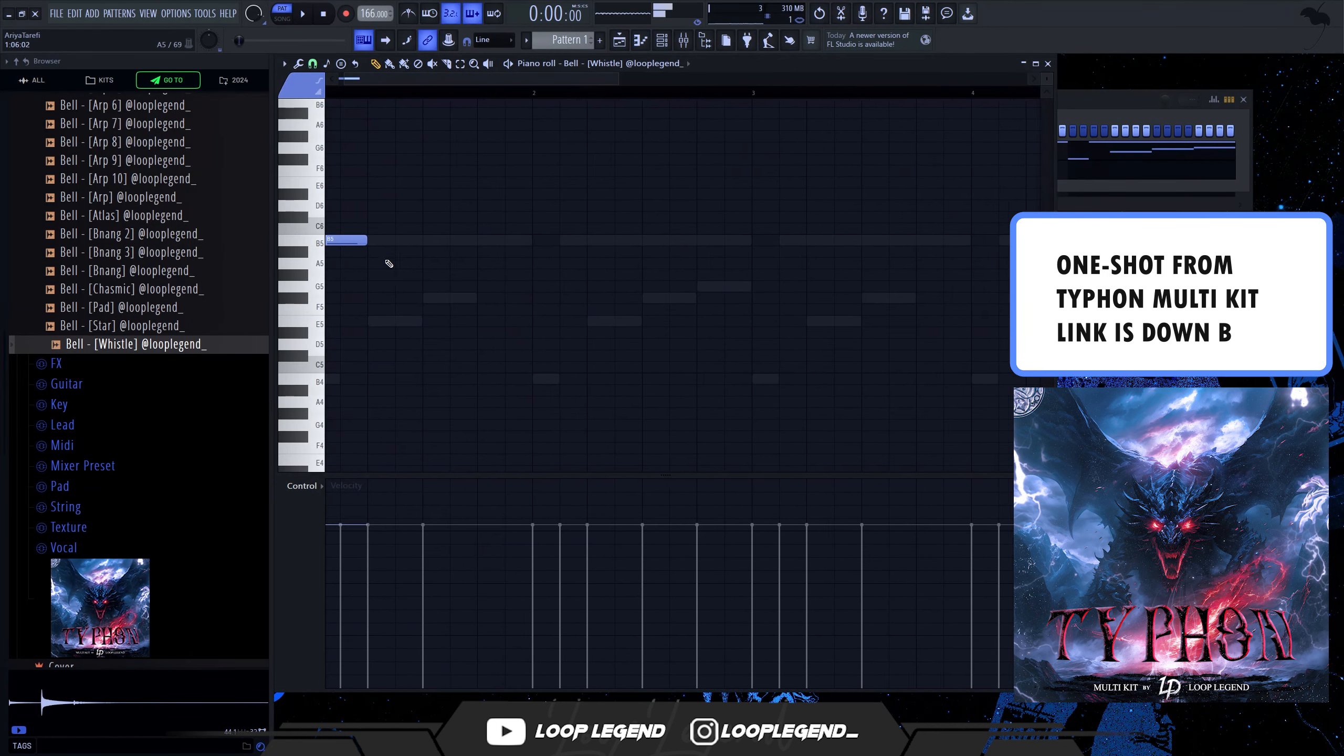
Step: Try an A5 note and an F#5 note after the opening B5 in the Whistle melody
{"action": "left_click", "coordinate": [389, 263]}
{"action": "left_click", "coordinate": [431, 296]}
{"action": "key", "text": "space"}
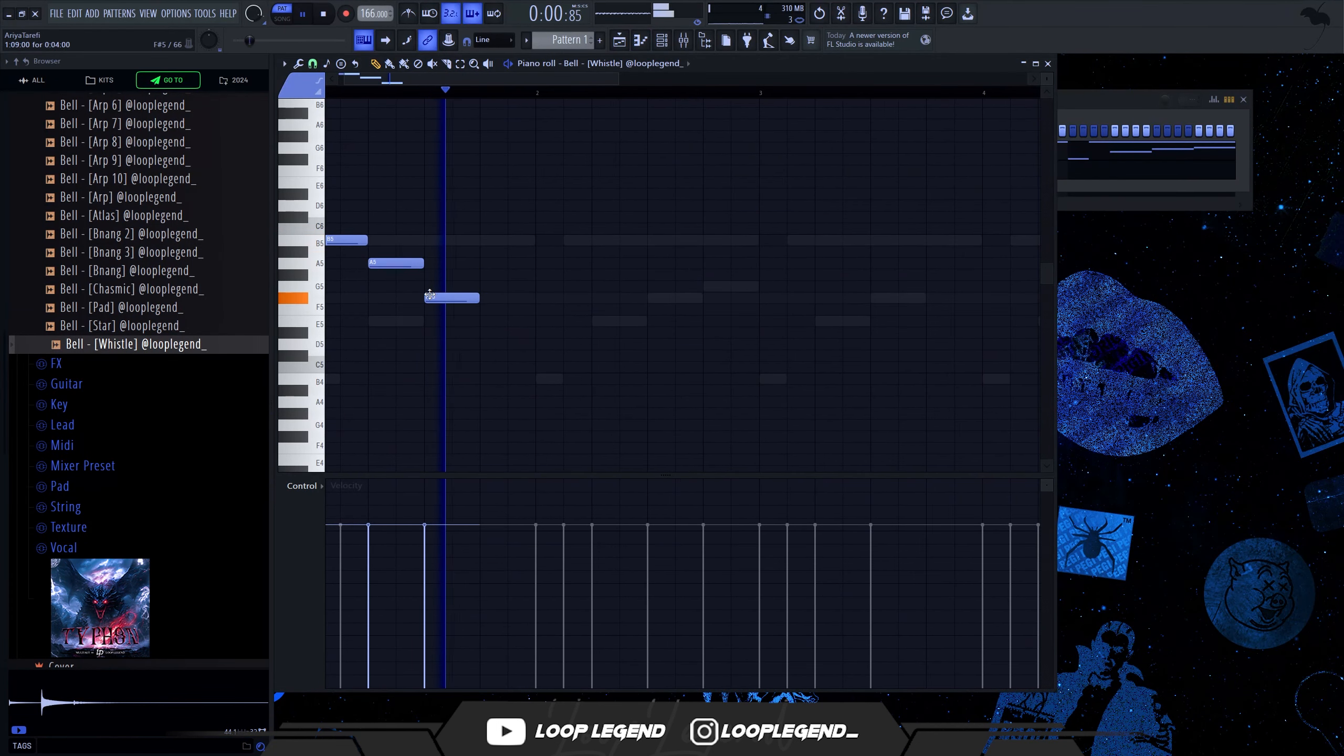
{"action": "key", "text": "space"}
{"action": "key", "text": "space"}
Step: Rebuild the Whistle melody in bar 1 with B4 notes at steps 1 and 9 and a louder B3 note at step 13
{"action": "scroll", "coordinate": [422, 288], "scroll_direction": "down", "scroll_amount": 5}
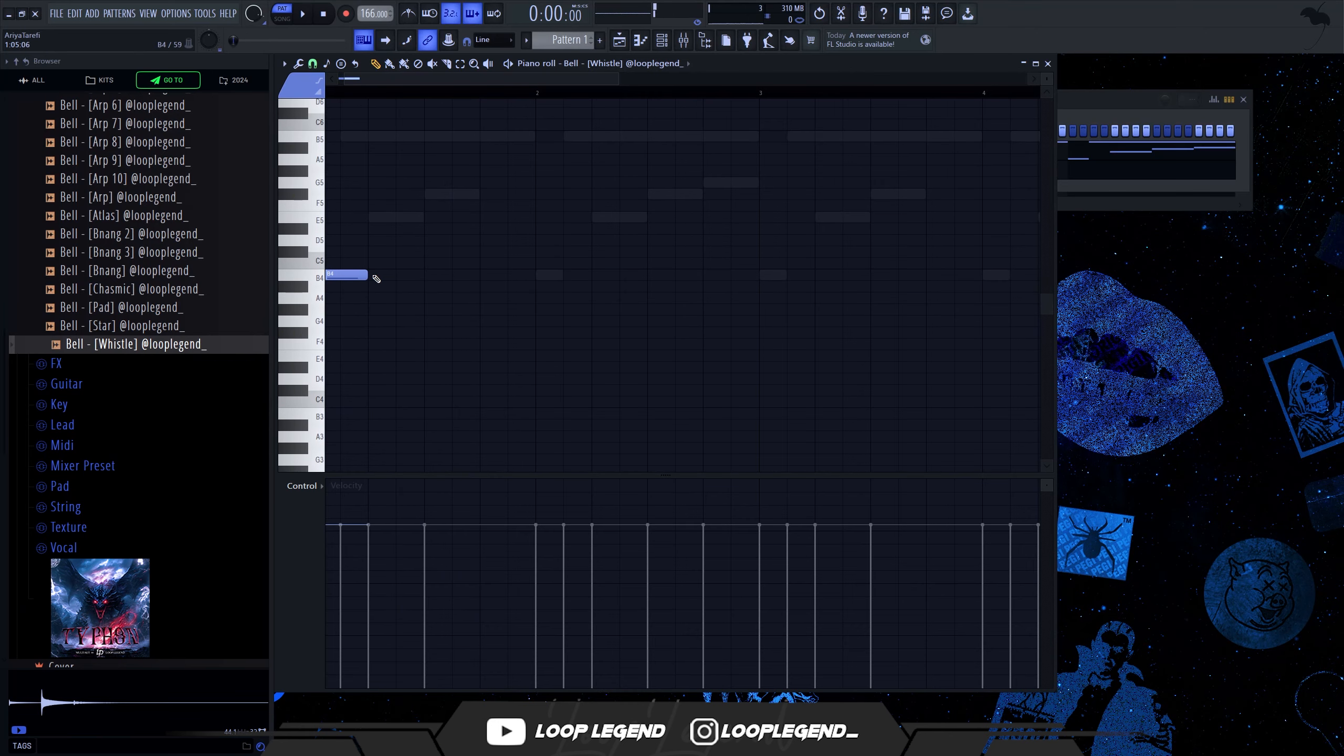
{"action": "left_click", "coordinate": [434, 280]}
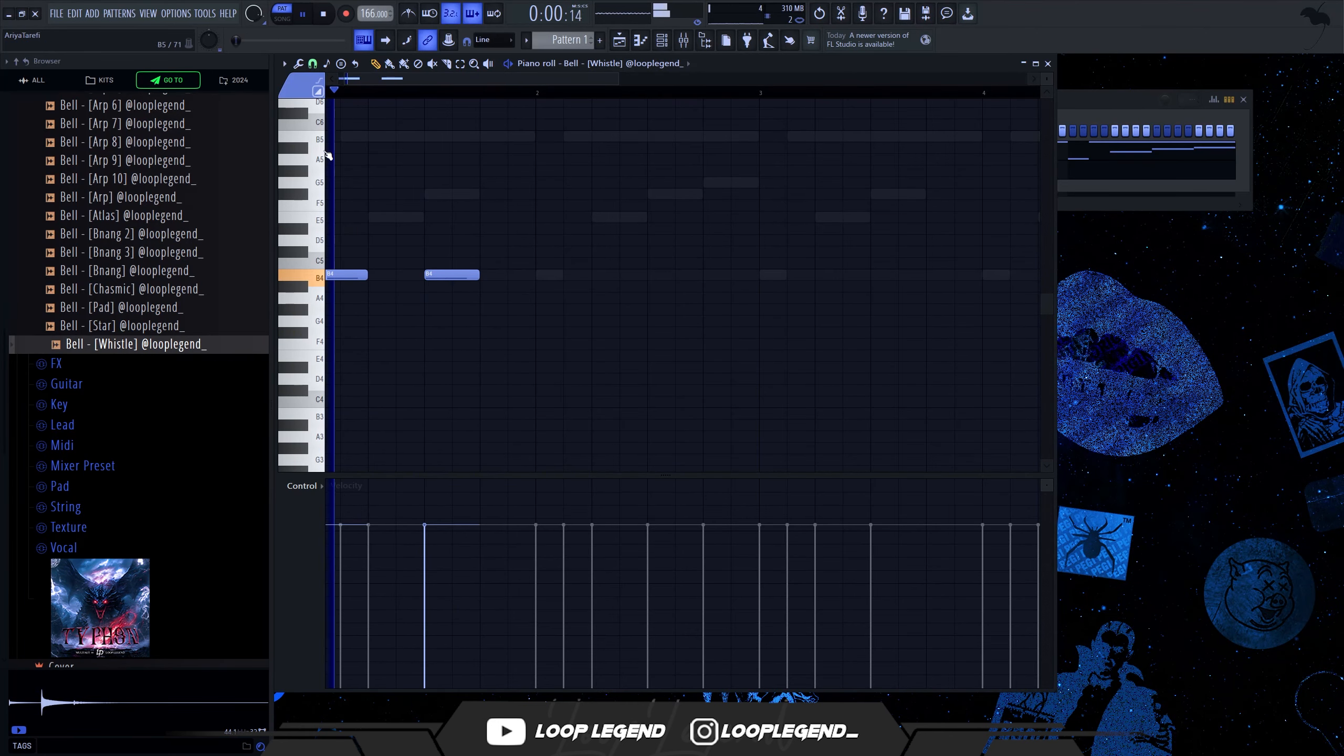
{"action": "key", "text": "space"}
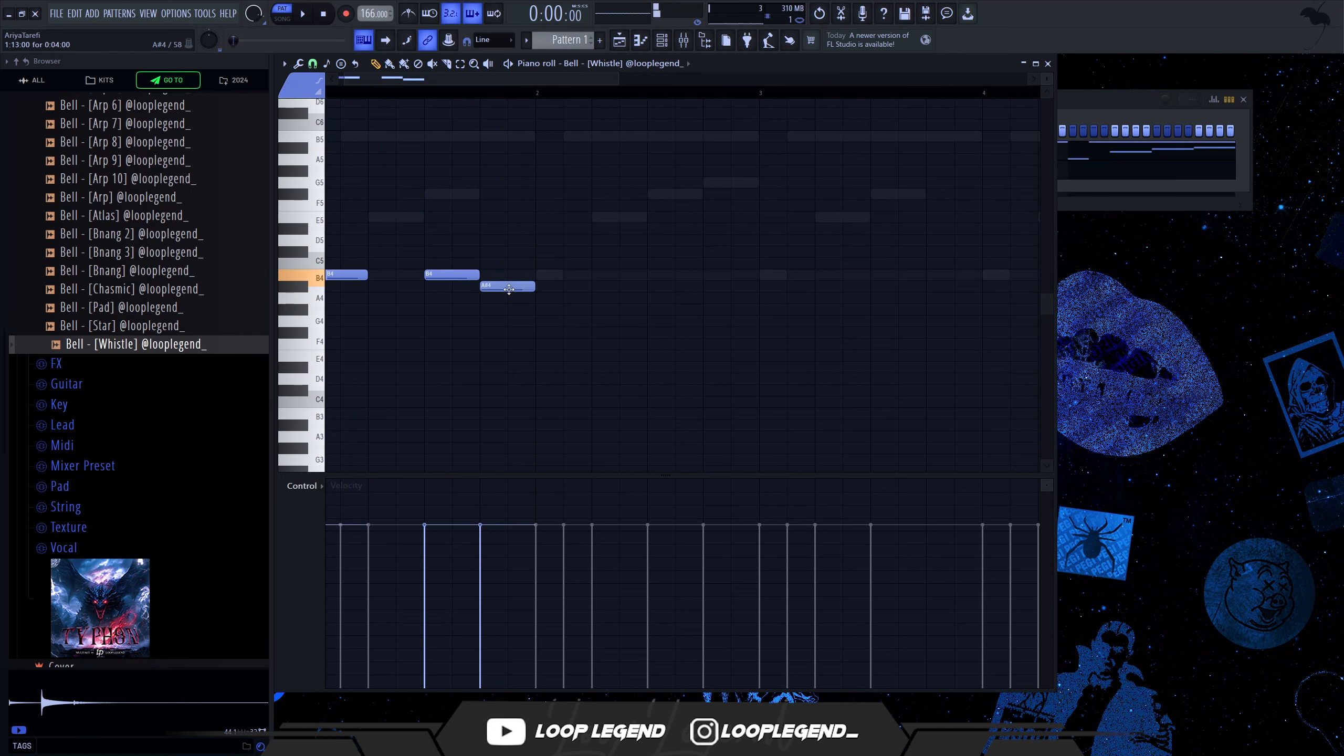
{"action": "key", "text": "space"}
{"action": "left_click_drag", "start_coordinate": [531, 518], "coordinate": [510, 312]}
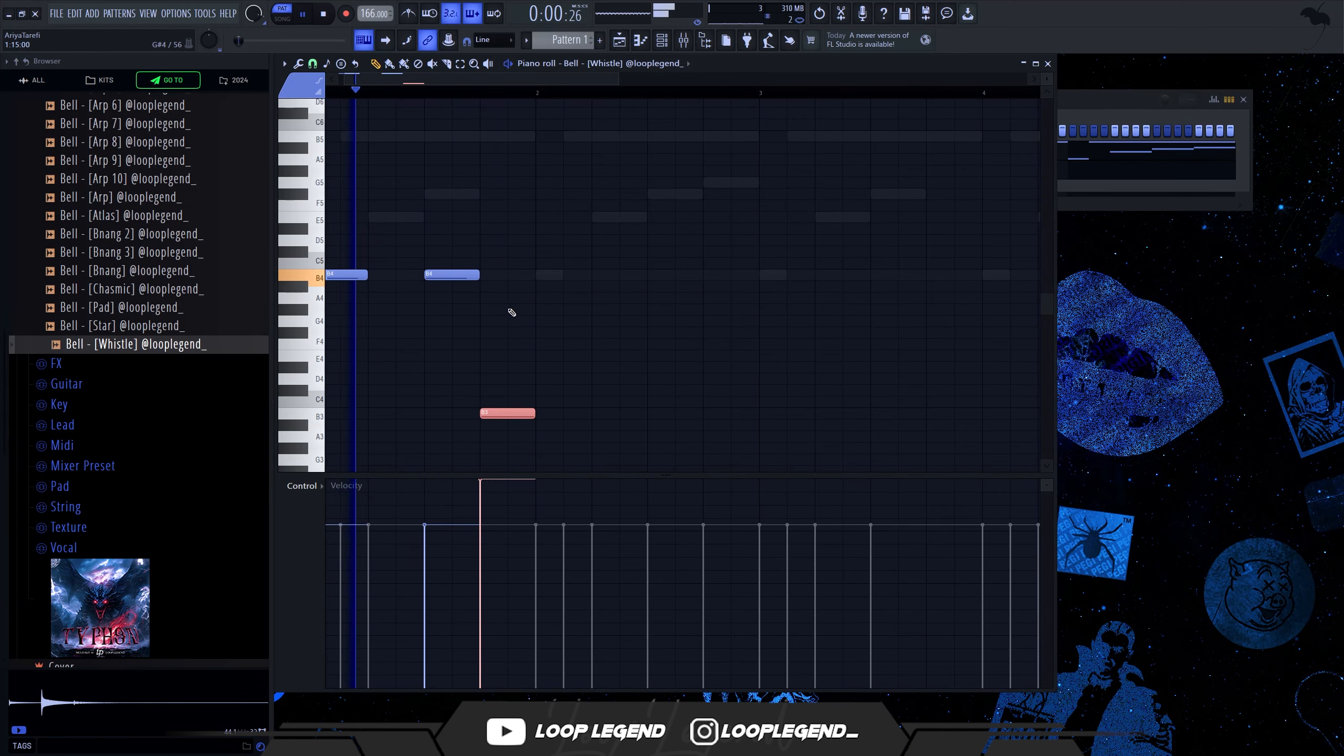
Step: Duplicate all Whistle notes from bar 1 into bar 2
{"action": "key", "text": "ctrl+a"}
{"action": "key", "text": "ctrl+b"}
{"action": "scroll", "coordinate": [599, 274], "scroll_direction": "down", "scroll_amount": 1}
{"action": "scroll", "coordinate": [599, 274], "scroll_direction": "down", "scroll_amount": 1}
{"action": "left_click", "coordinate": [584, 309], "text": "ctrl"}
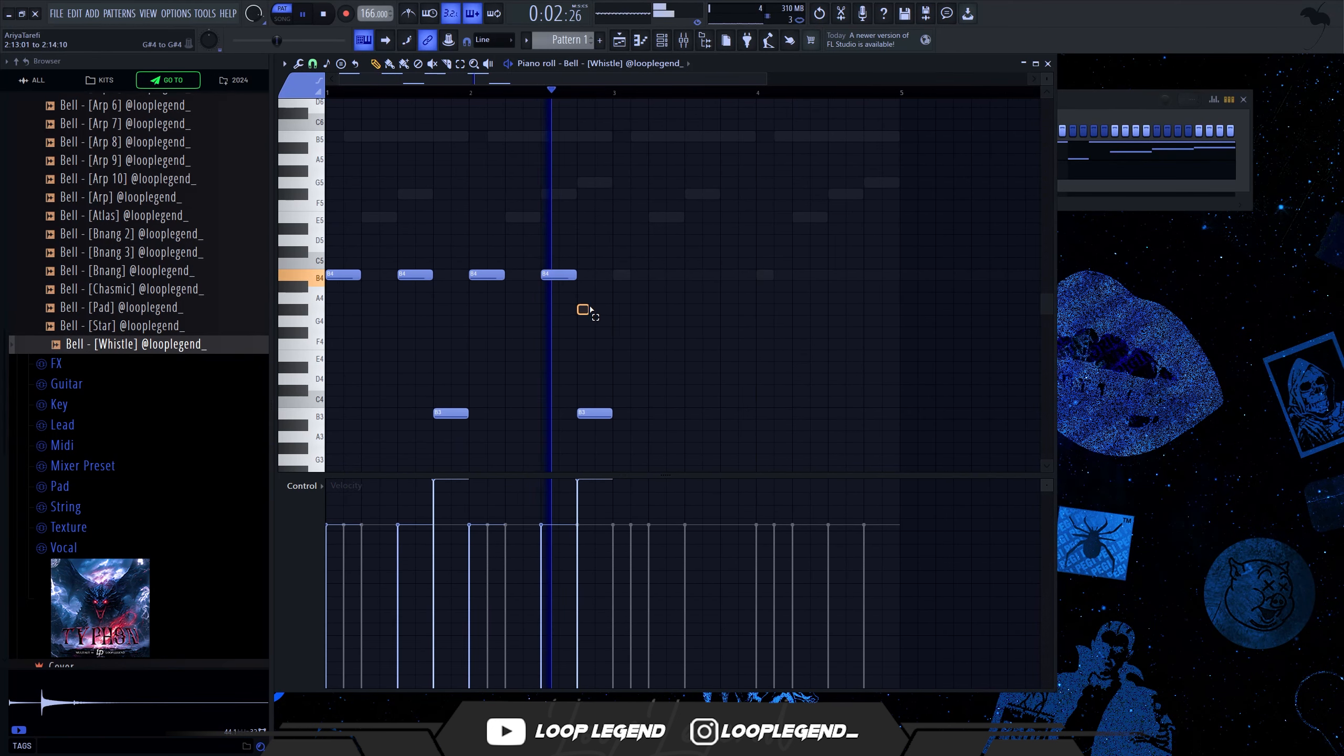
Step: Delete the B4 notes at the start of bars 1 and 2 in the Whistle melody
{"action": "key", "text": "space"}
{"action": "key", "text": "space"}
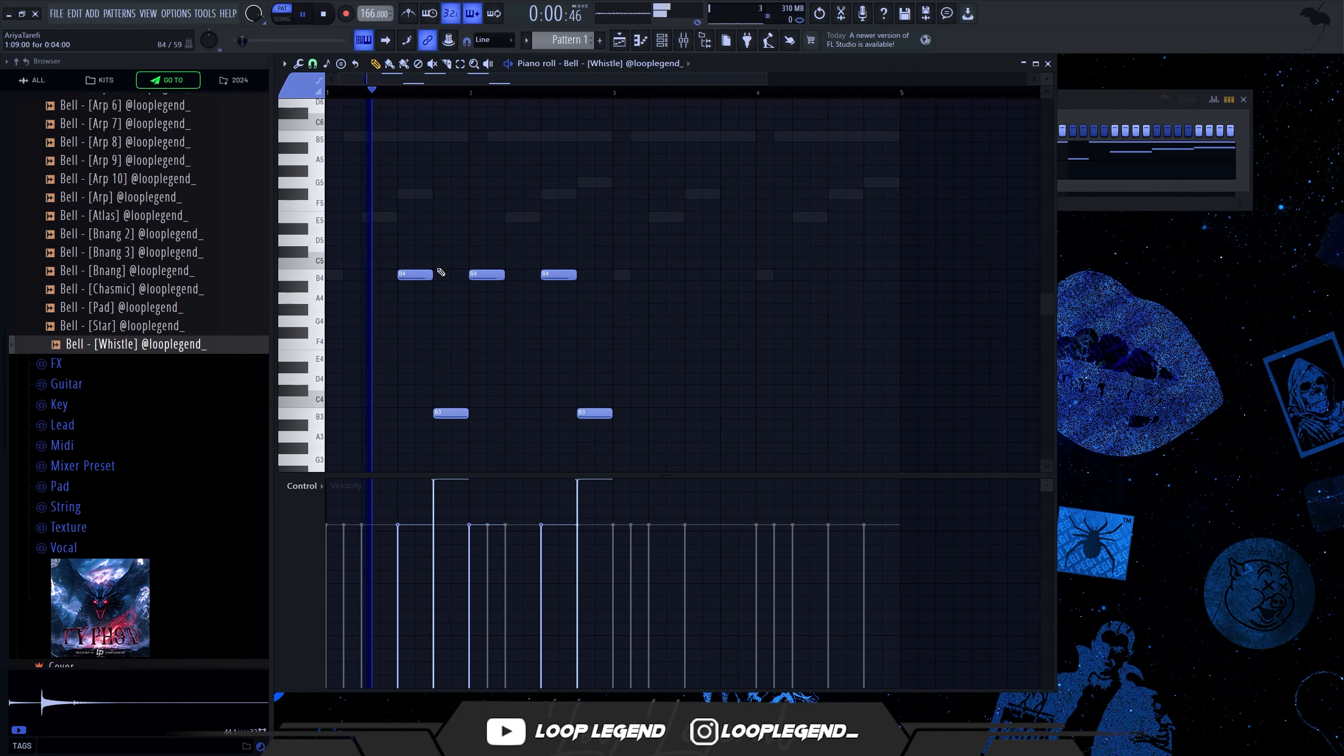
{"action": "right_click", "coordinate": [492, 275]}
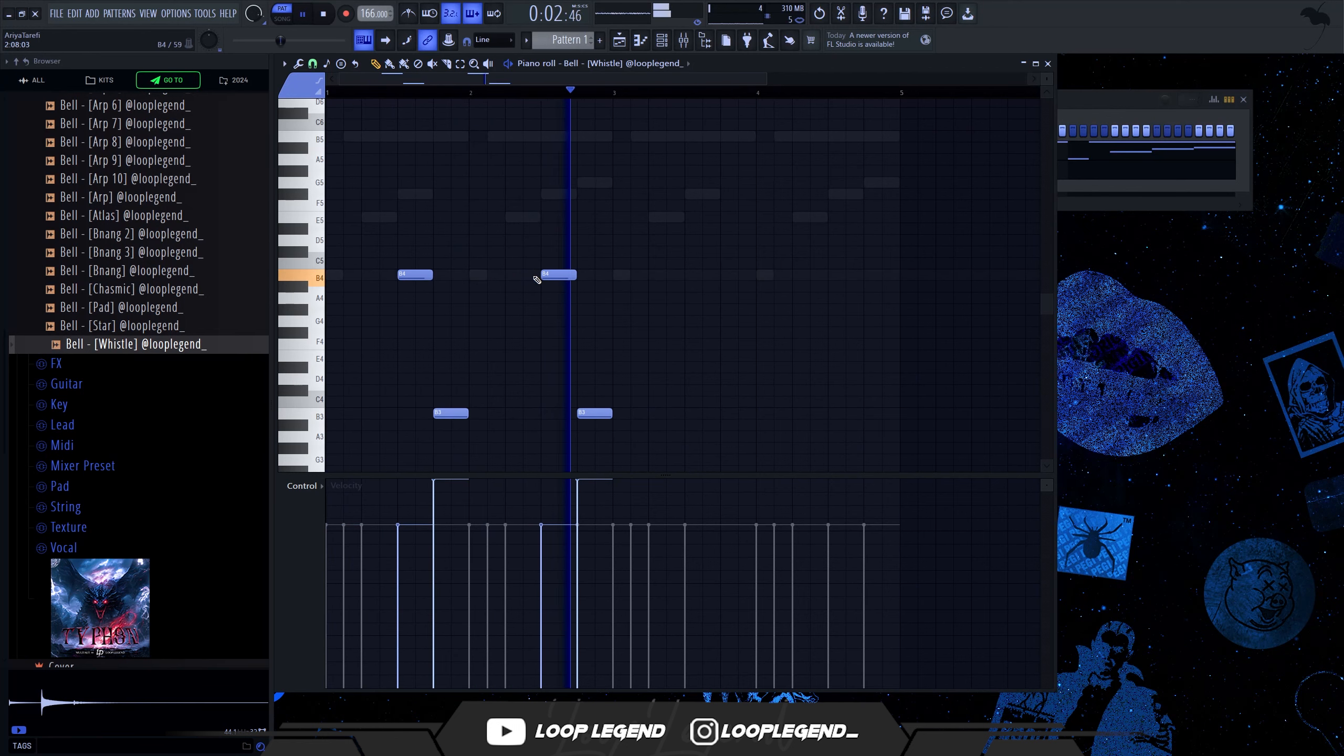
Step: Try the factory preset 20 - Diffuse Chorus in the Whistle's Eos 2 reverb, and close the effect windows, including ValhallaRoom
{"action": "left_click_drag", "start_coordinate": [621, 93], "coordinate": [16, 4]}
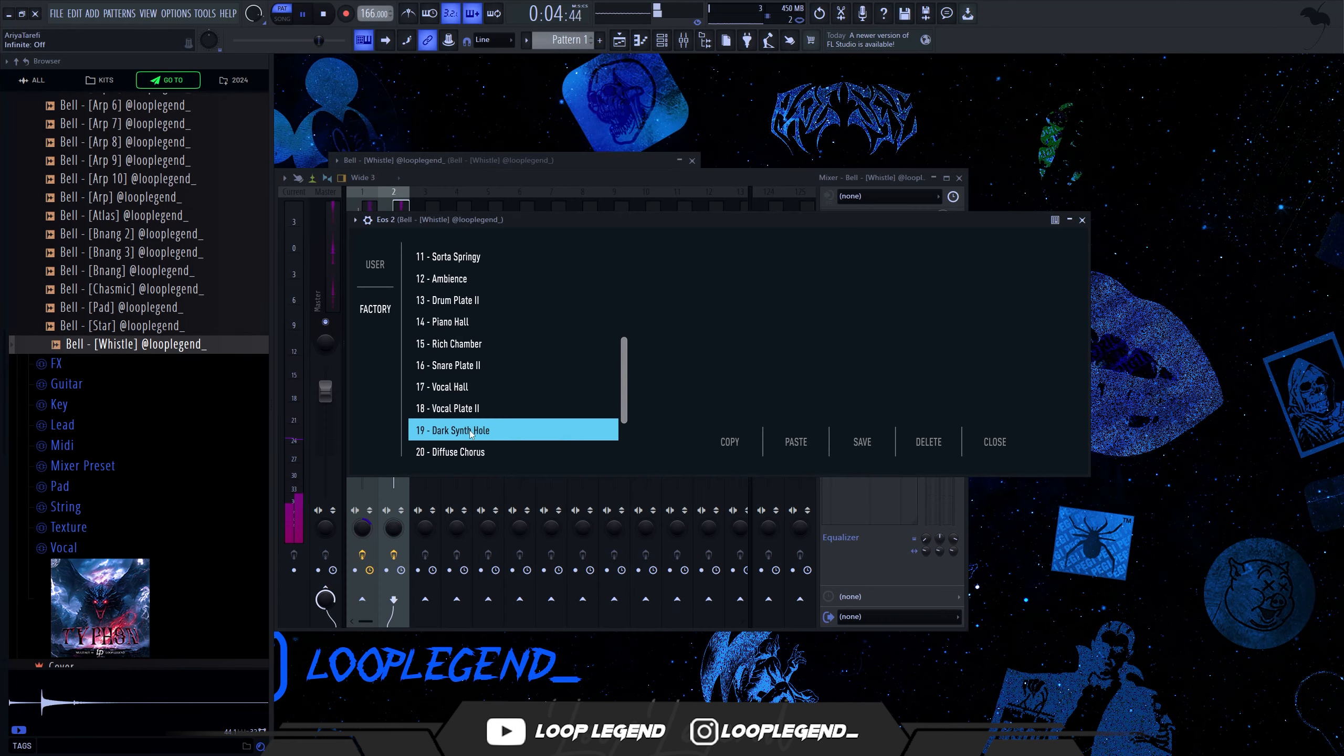
{"action": "left_click", "coordinate": [461, 381]}
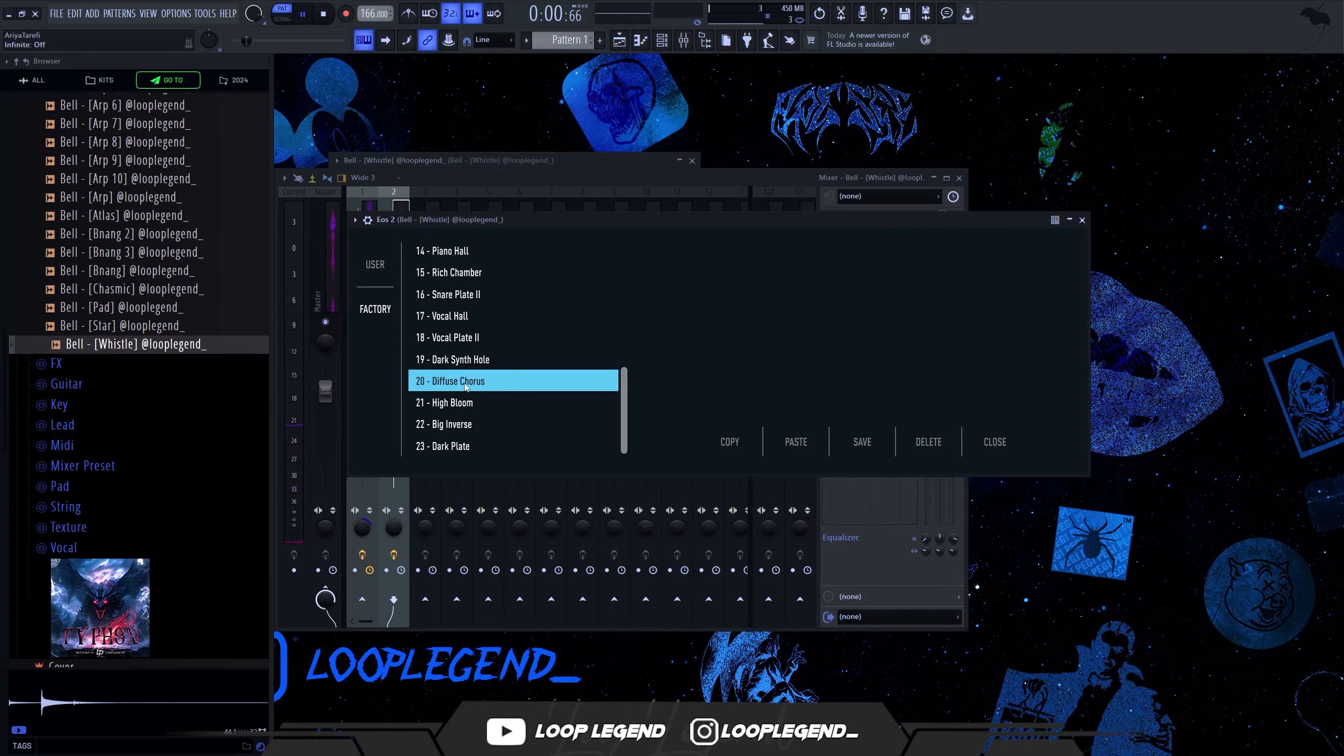
{"action": "left_click", "coordinate": [989, 442]}
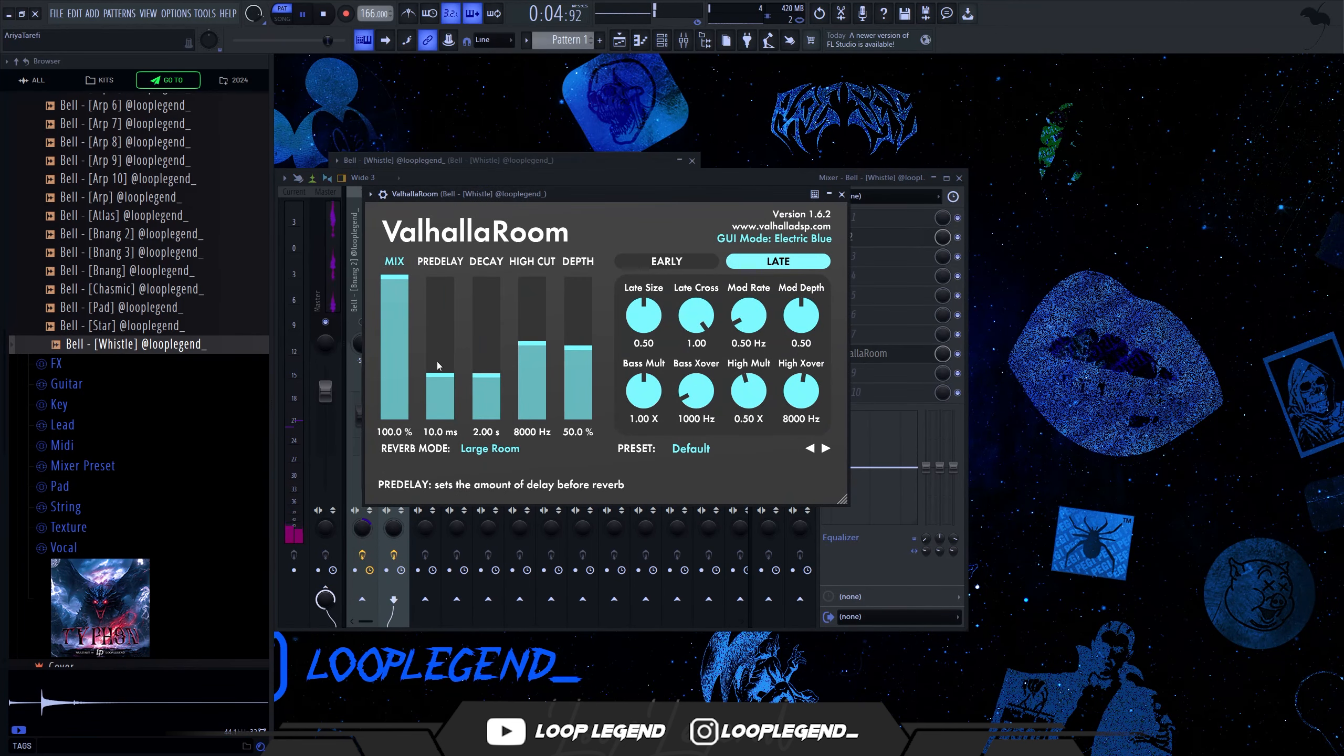
{"action": "key", "text": "Escape"}
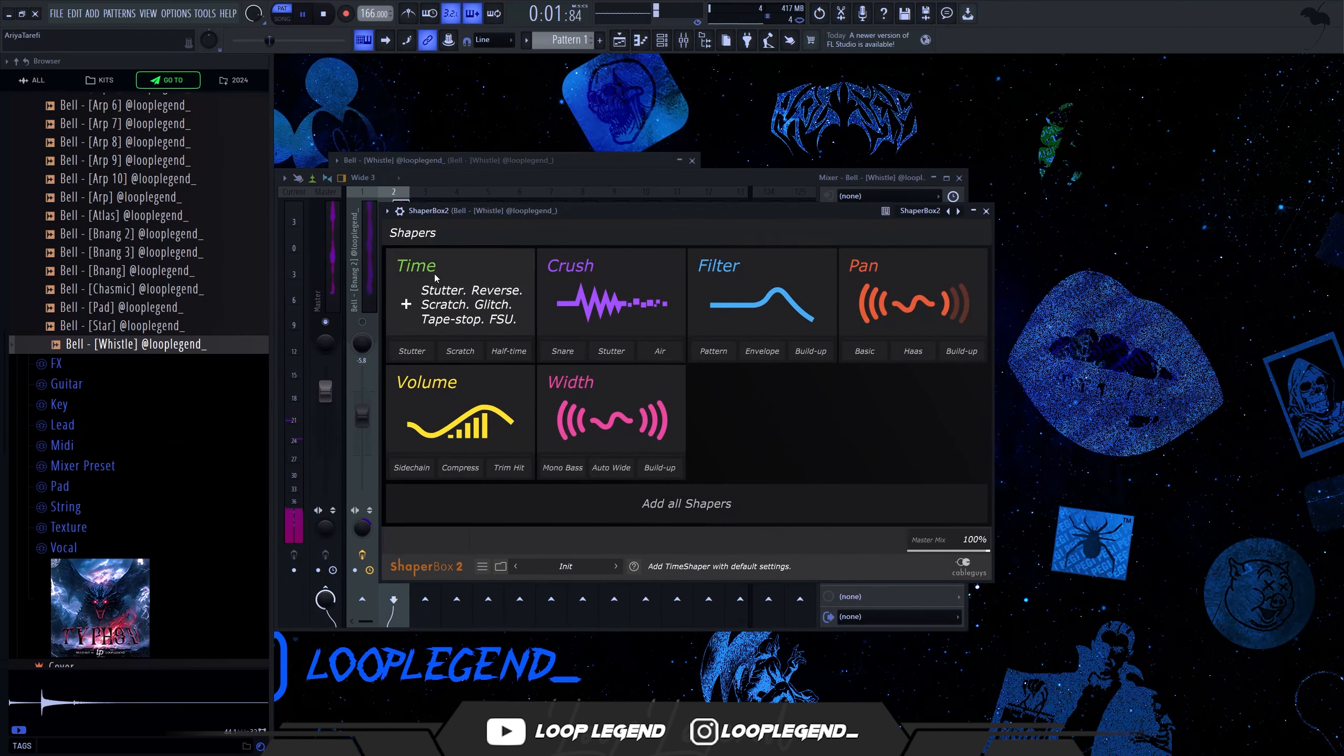
Step: Add a TimeShaper to the Whistle in ShaperBox 2 and apply the straight rising wave from the Pitch presets
{"action": "left_click", "coordinate": [529, 339]}
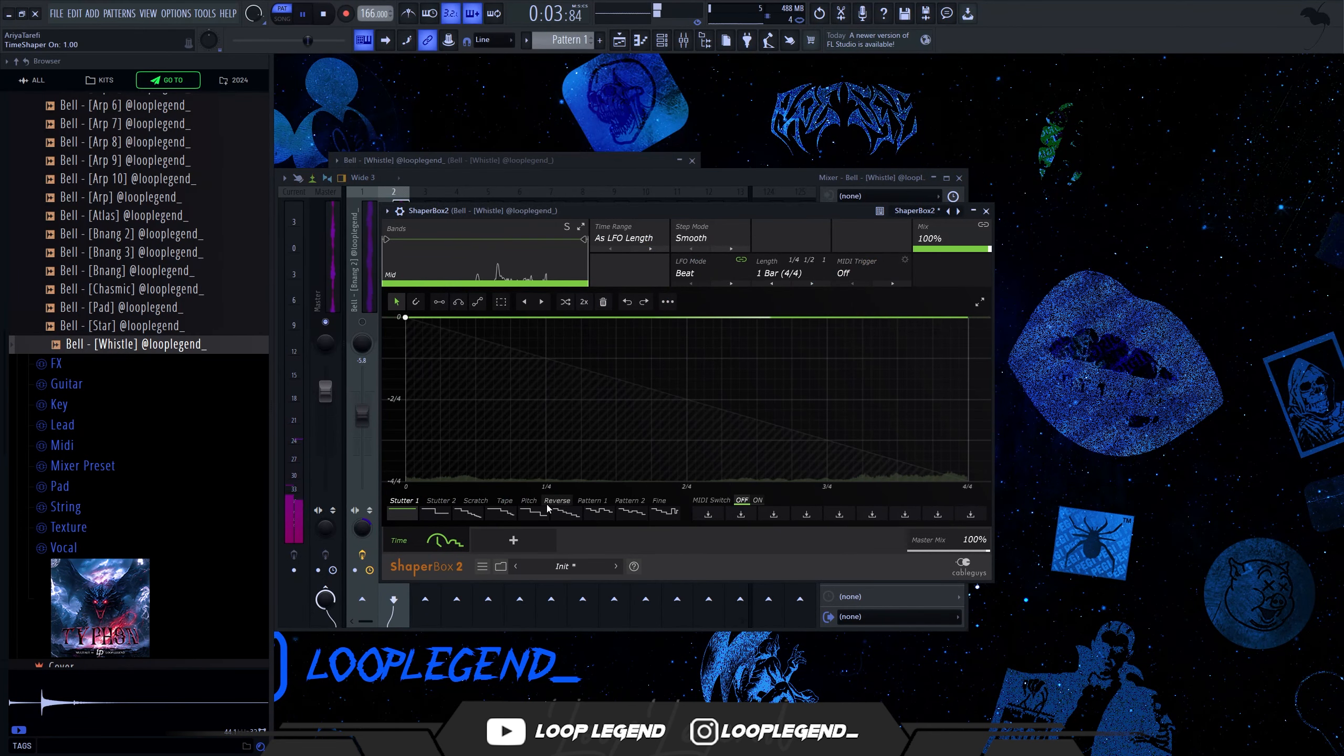
{"action": "left_click", "coordinate": [468, 511]}
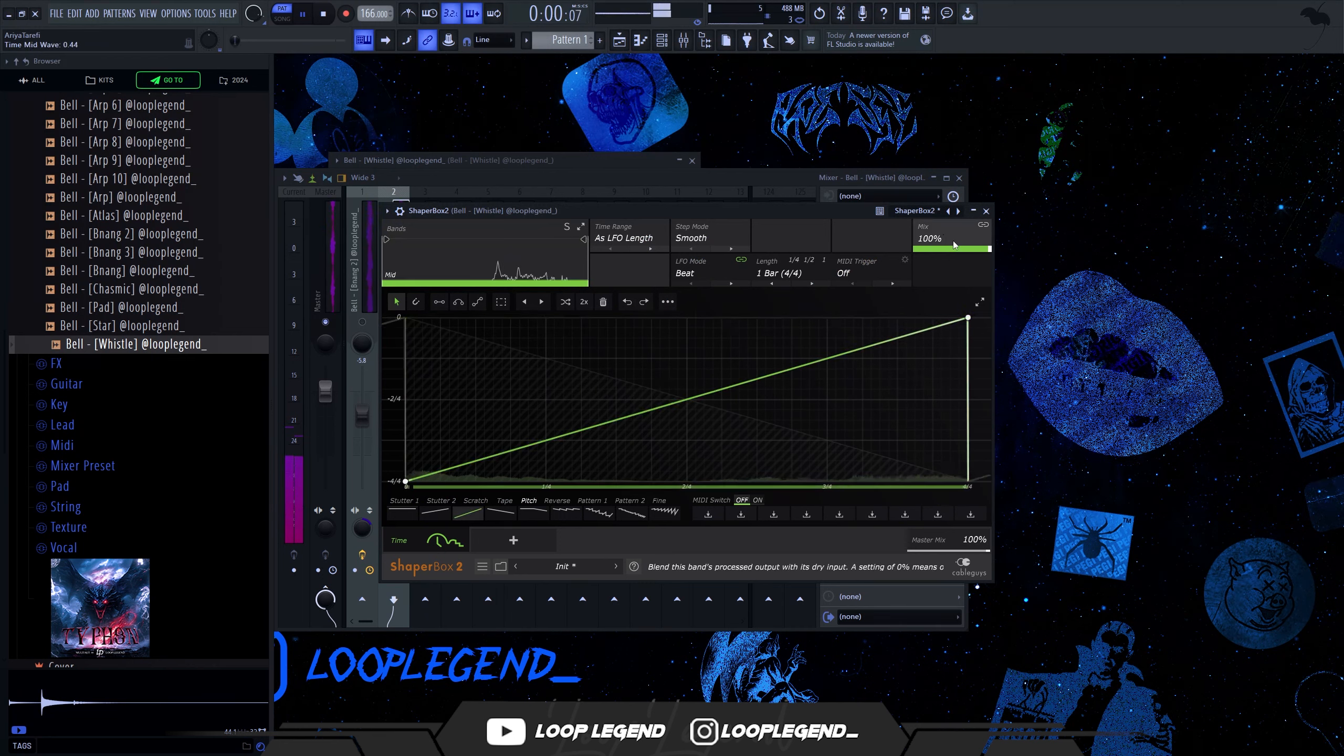
{"action": "left_click_drag", "start_coordinate": [953, 249], "coordinate": [991, 247]}
Step: Set the TimeShaper's LFO length to 1/8d (3/16) and its mix to 42%
{"action": "left_click", "coordinate": [762, 284]}
{"action": "left_click", "coordinate": [770, 284]}
{"action": "left_click", "coordinate": [770, 285]}
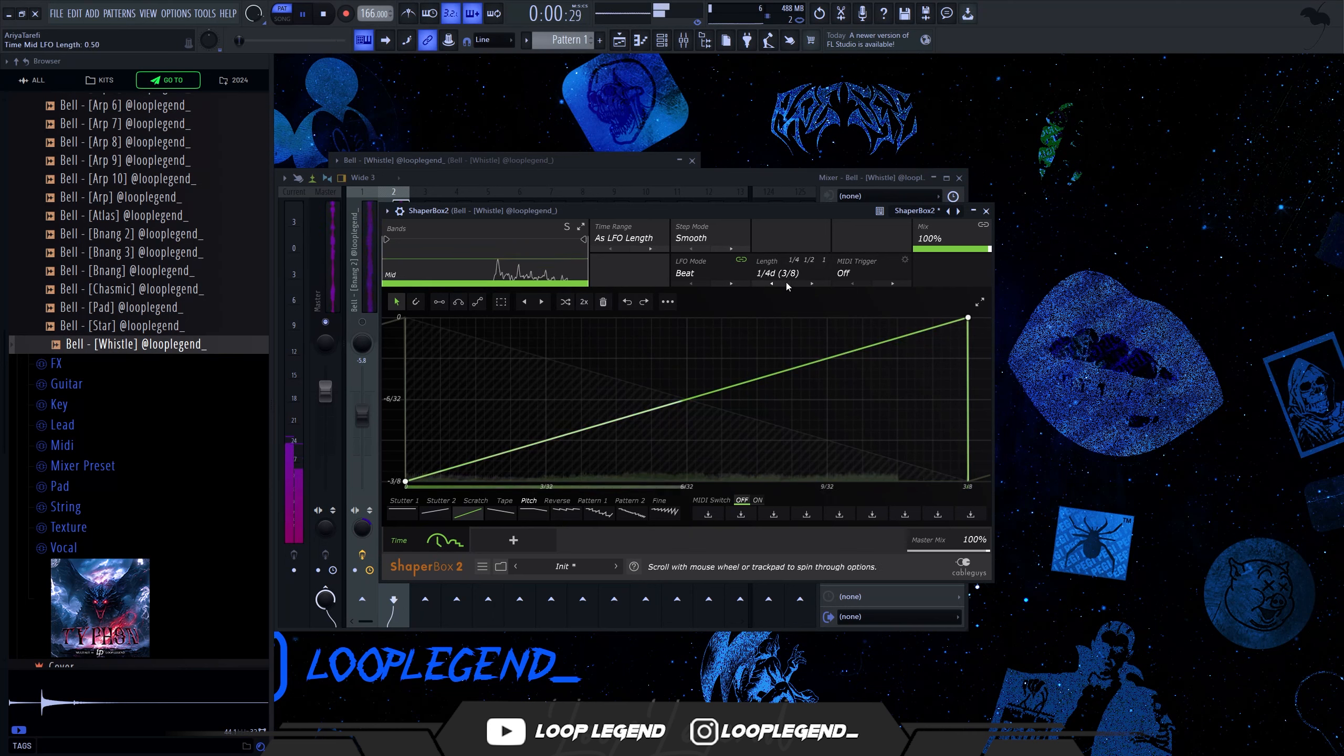
{"action": "left_click", "coordinate": [787, 275]}
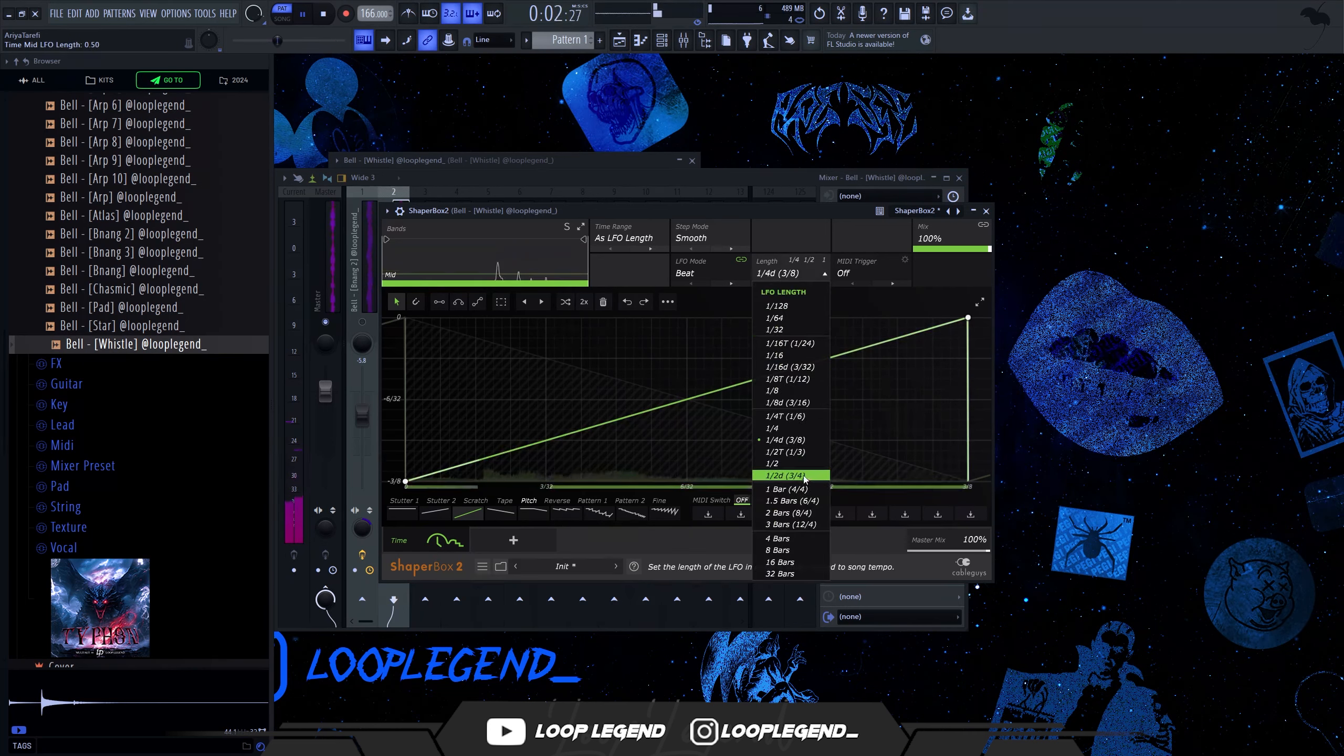
{"action": "left_click", "coordinate": [798, 403]}
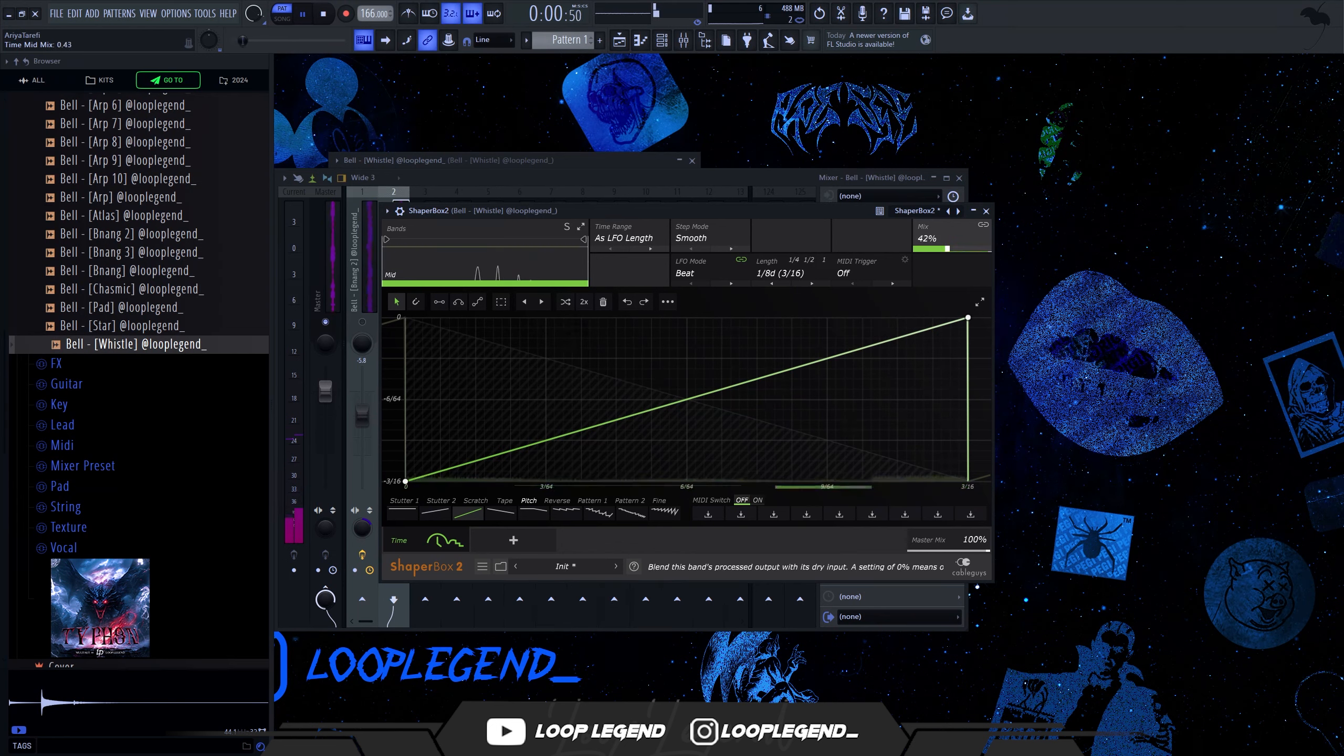
Step: Add a FilterShaper beside the TimeShaper and apply the falling sawtooth wave from the Basic presets to its cutoff
{"action": "left_click", "coordinate": [513, 540]}
{"action": "left_click", "coordinate": [762, 292]}
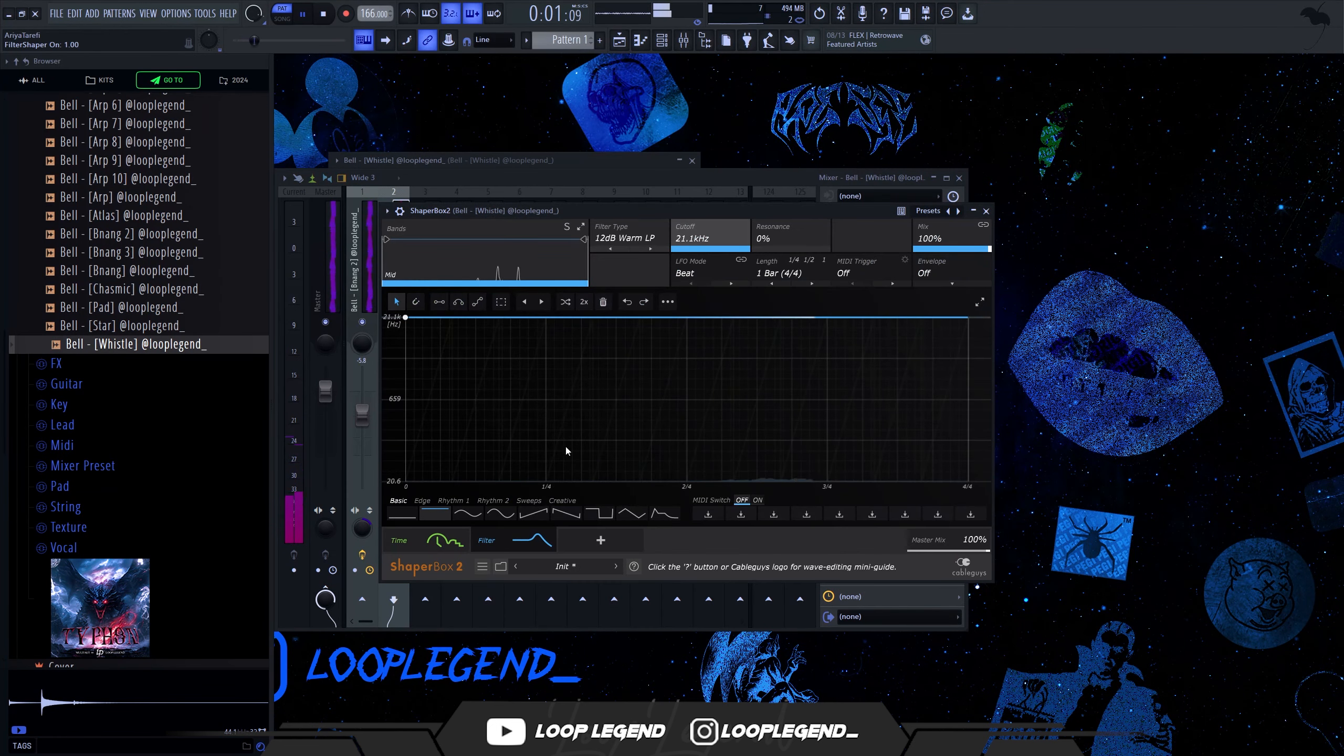
{"action": "left_click", "coordinate": [557, 515]}
Step: Try a filter cutoff LFO length of 1/4d (3/8)
{"action": "left_click", "coordinate": [775, 285]}
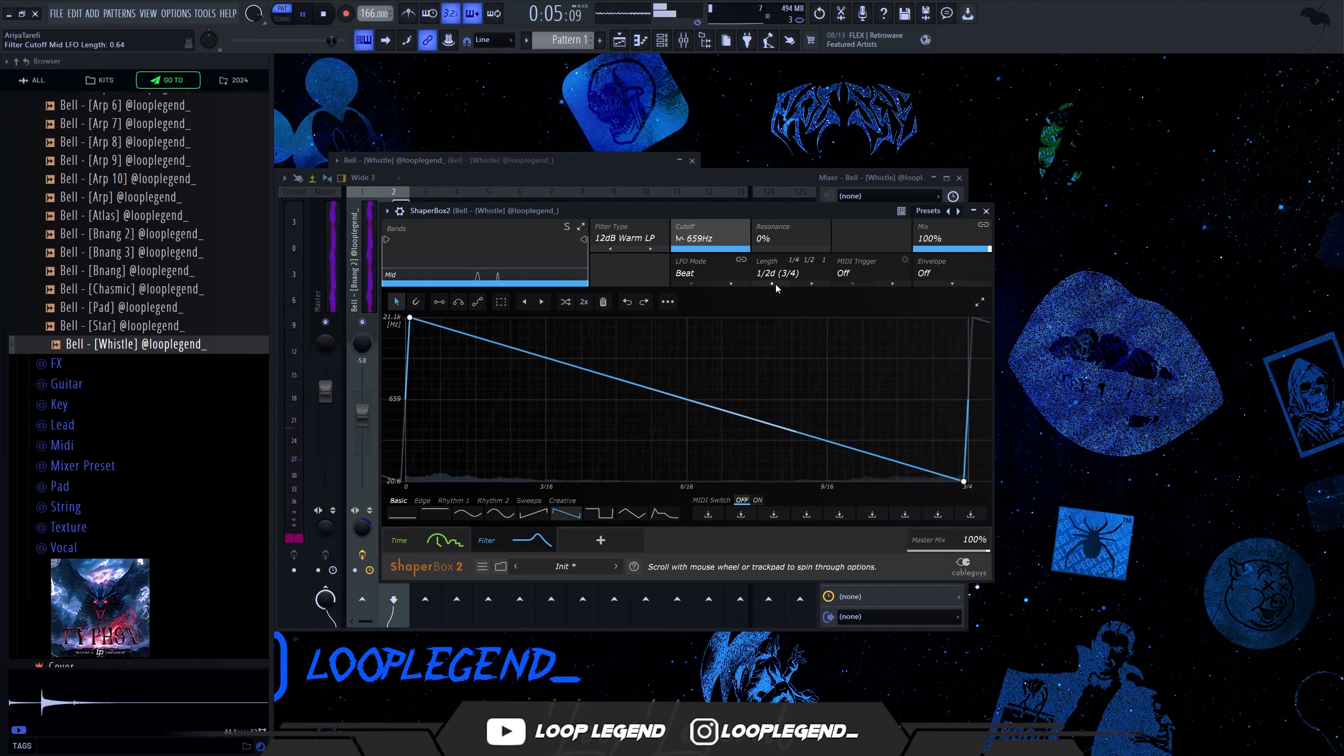
{"action": "left_click", "coordinate": [775, 285]}
{"action": "left_click", "coordinate": [774, 285]}
{"action": "left_click", "coordinate": [775, 285]}
{"action": "left_click", "coordinate": [775, 285]}
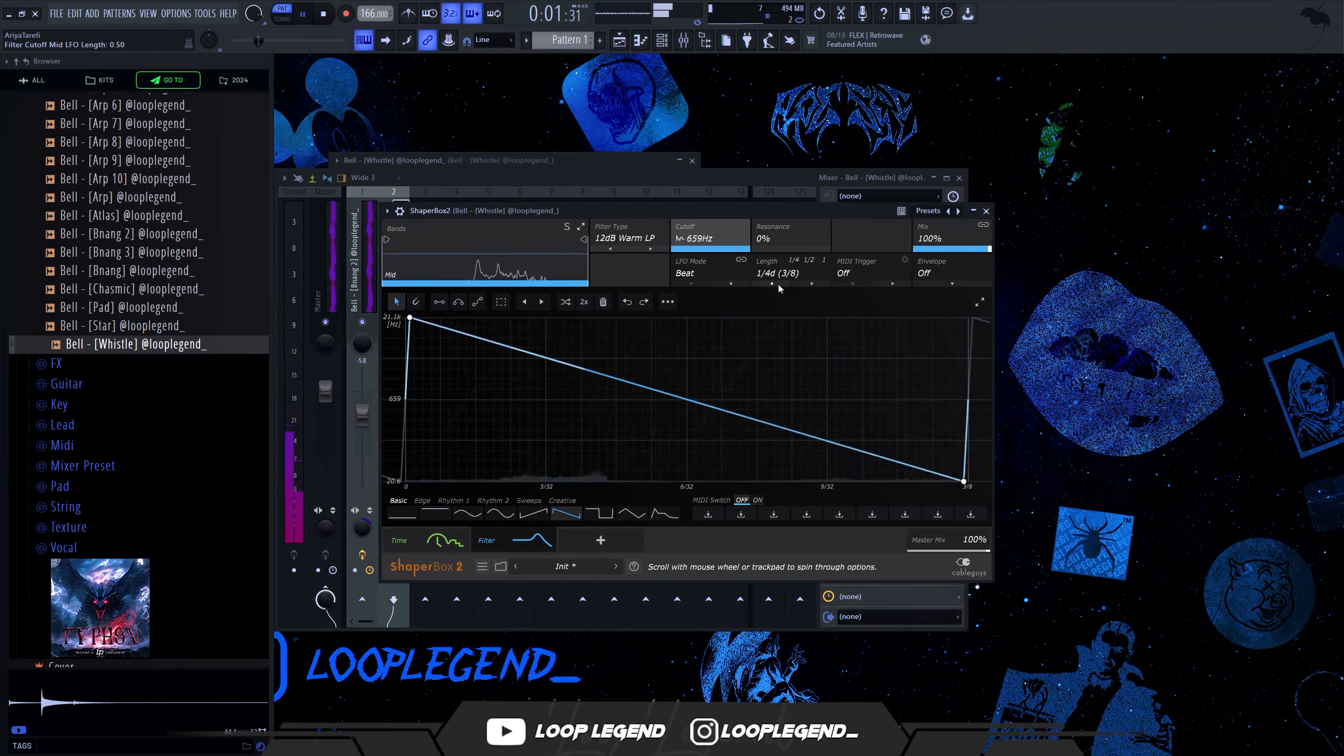
Step: Bend the falling cutoff line into an outward curve, set its LFO length to 2 Bars (8/4) and reduce the filter mix
{"action": "left_click_drag", "start_coordinate": [703, 405], "coordinate": [810, 316]}
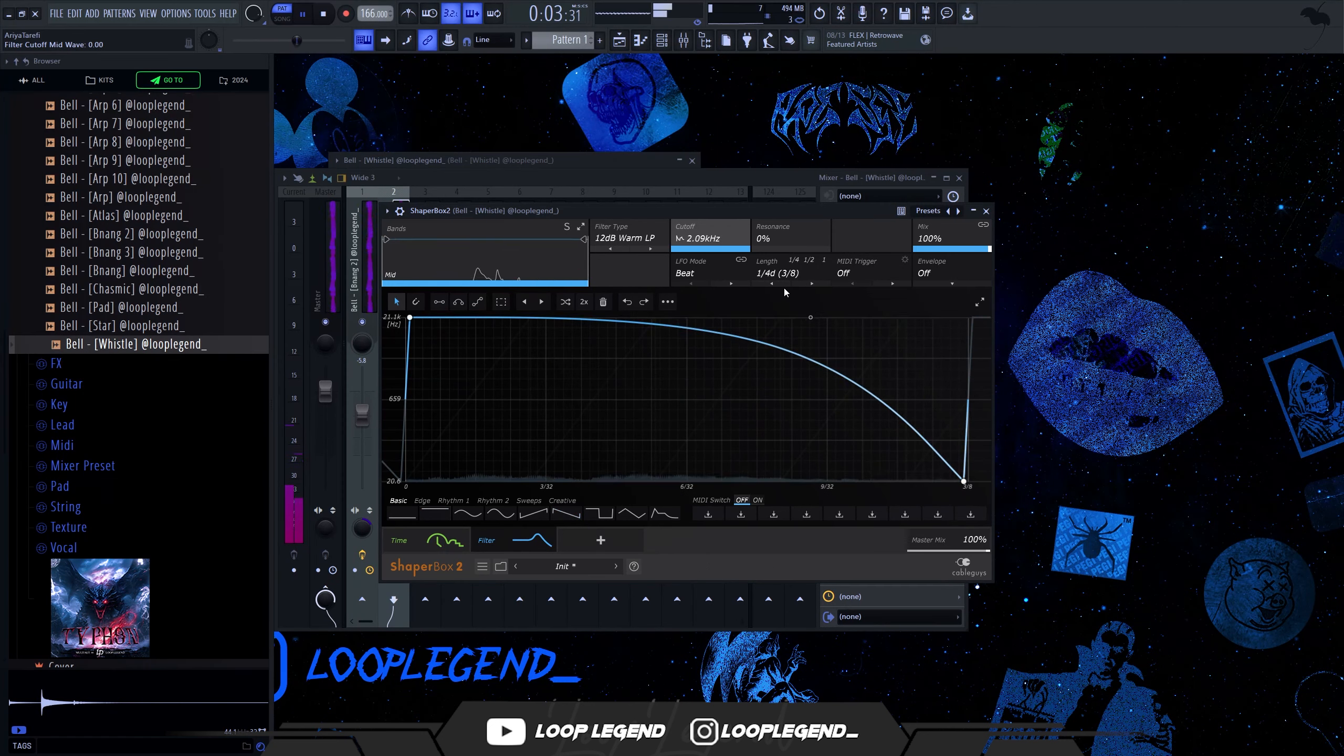
{"action": "scroll", "coordinate": [799, 282], "scroll_direction": "up", "scroll_amount": 4}
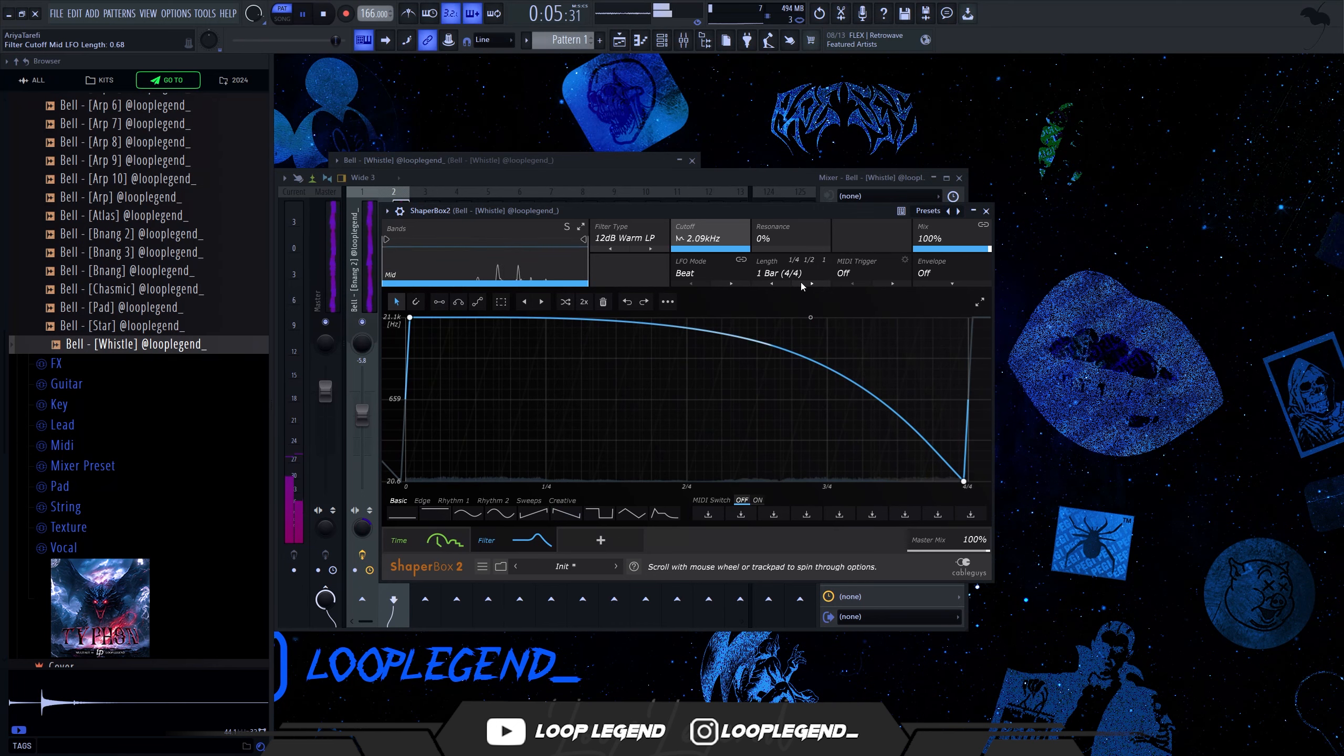
{"action": "left_click", "coordinate": [807, 285]}
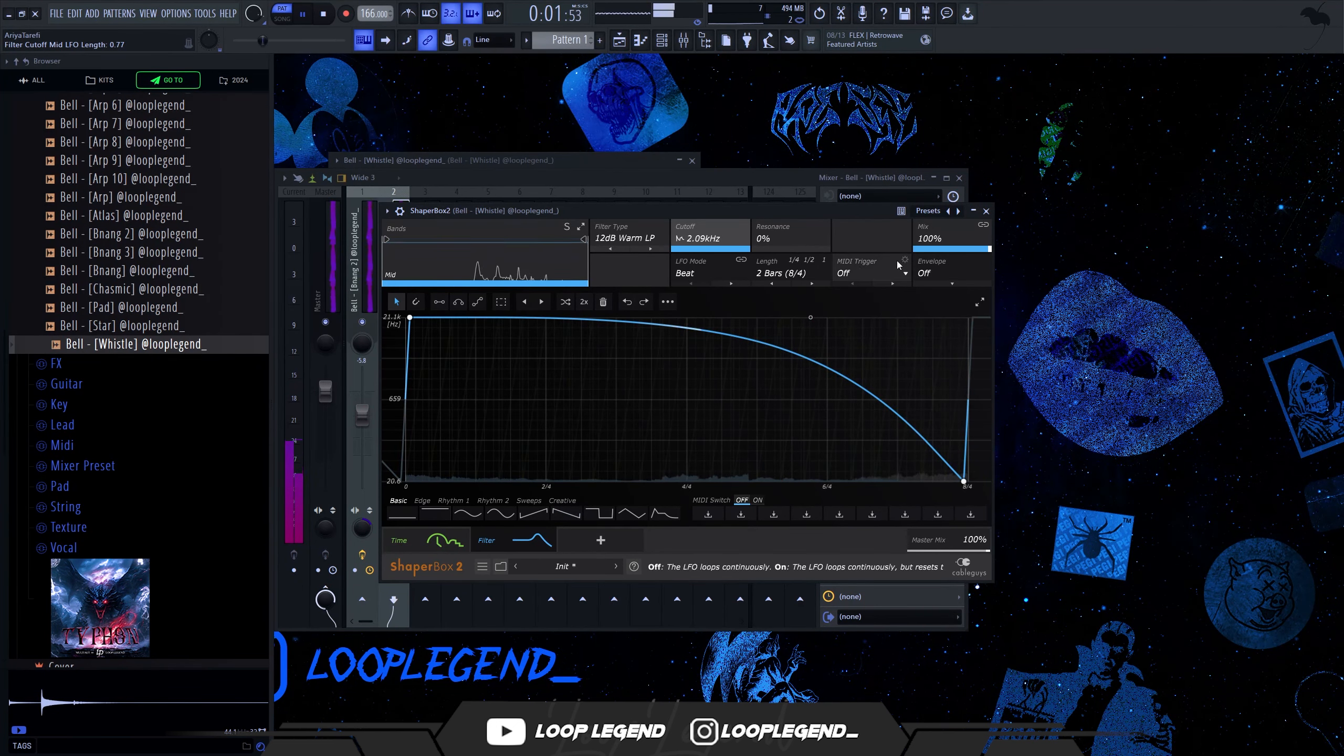
{"action": "left_click_drag", "start_coordinate": [950, 238], "coordinate": [950, 248]}
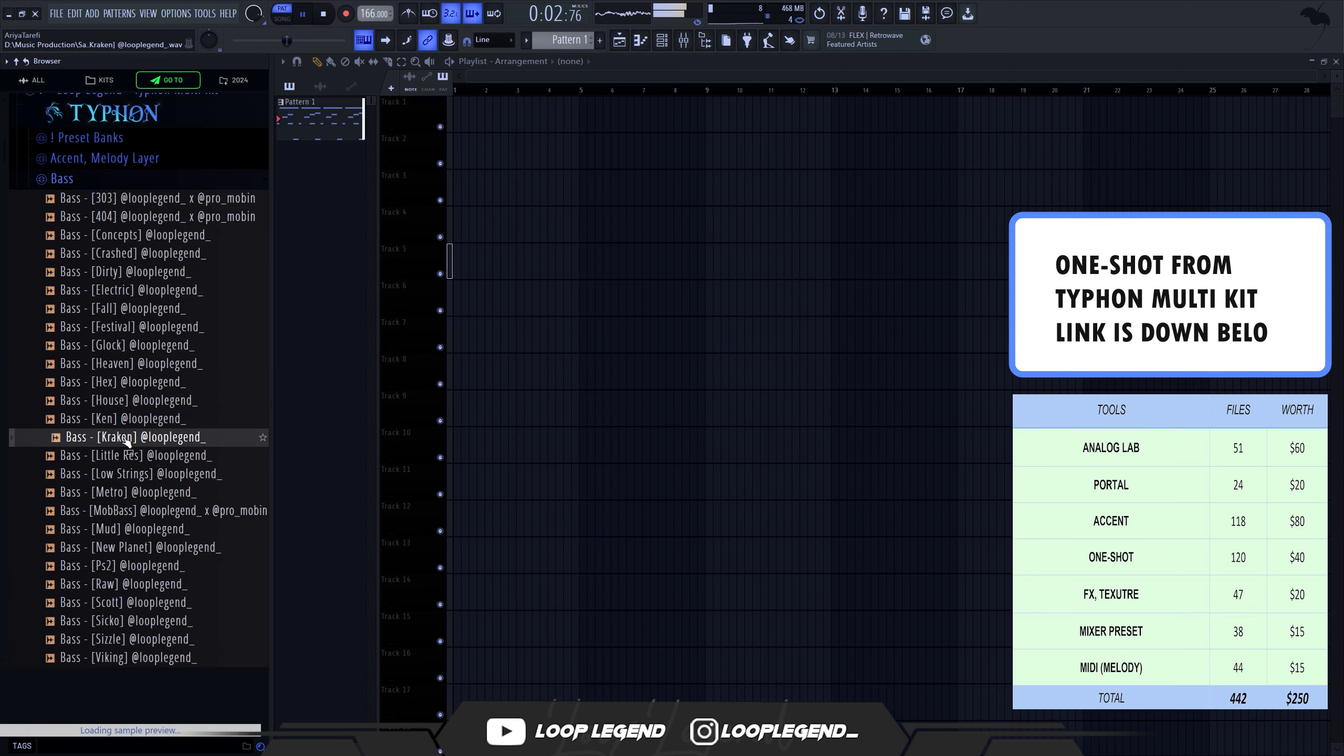
Step: Load the Bass - [Ken] one-shot from the Typhon kit as a new channel
{"action": "left_click", "coordinate": [125, 425]}
{"action": "right_click", "coordinate": [125, 426]}
{"action": "left_click", "coordinate": [154, 447]}
{"action": "key", "text": "F6"}
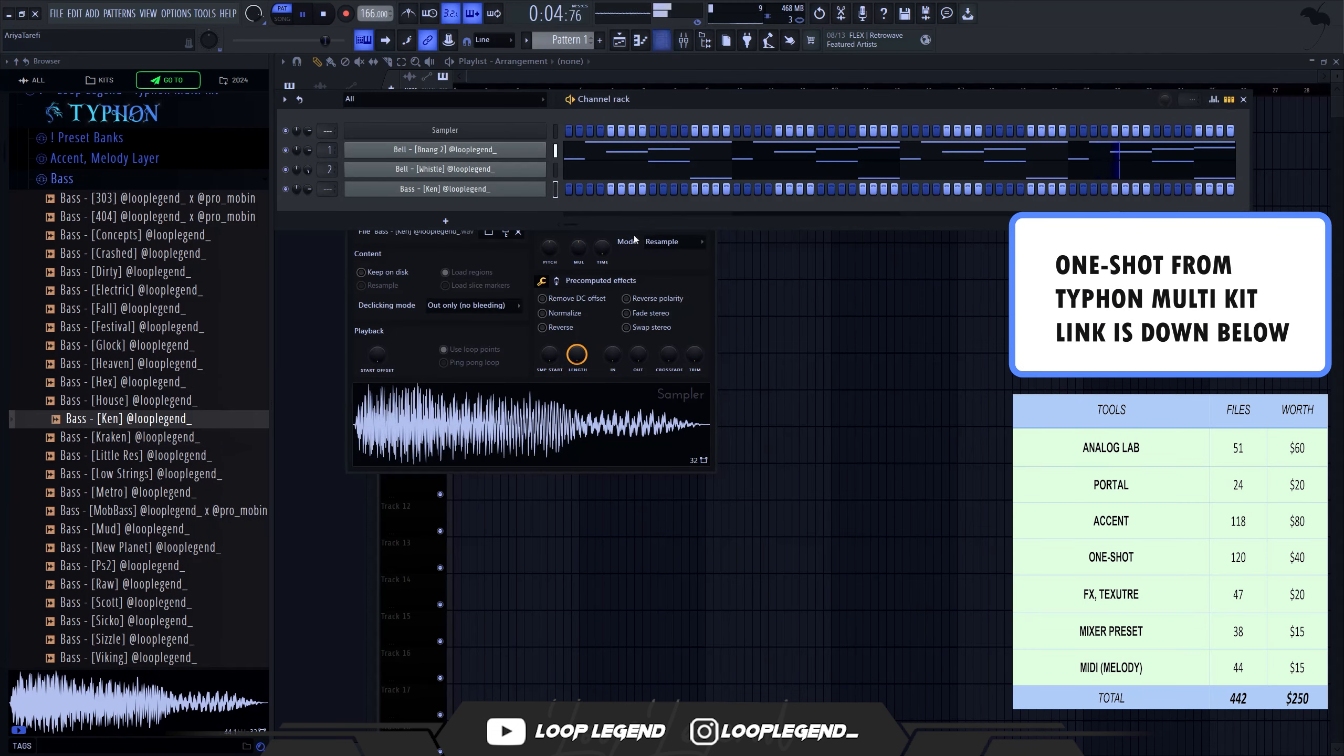
Step: Place Ken bass hits at steps 1 and 3 of bar 1 and open the channel's piano roll
{"action": "left_click", "coordinate": [568, 190]}
{"action": "key", "text": "space"}
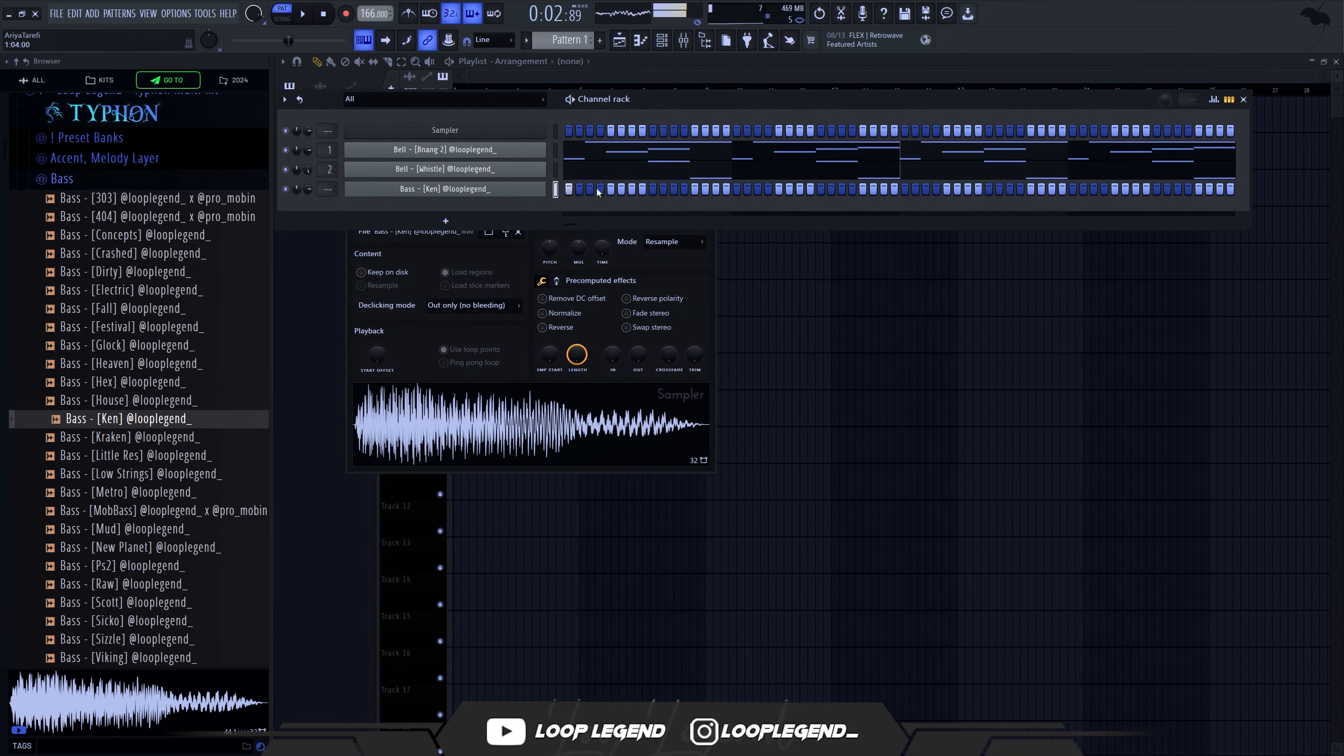
{"action": "key", "text": "F6"}
{"action": "key", "text": "F12"}
{"action": "left_click", "coordinate": [642, 42]}
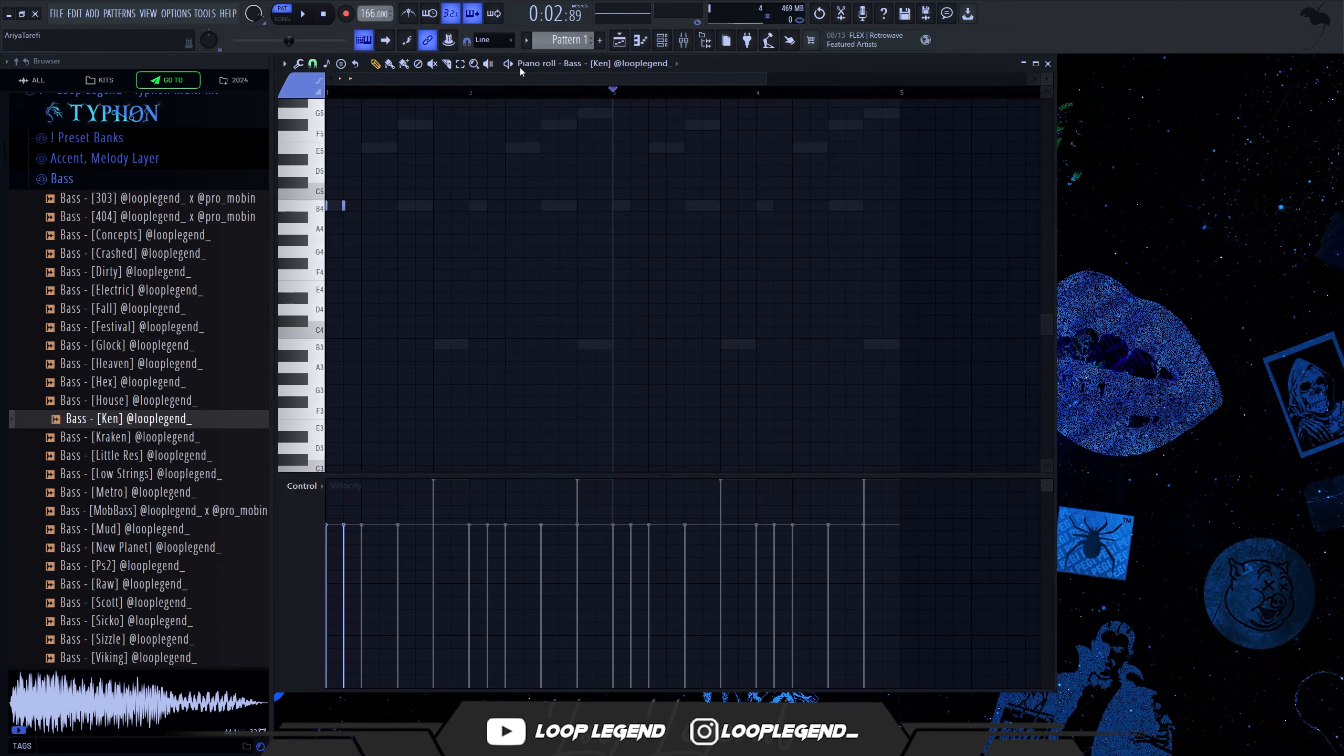
Step: Try a four-step B4 note at step 13 of bar 1 in the Ken bass line
{"action": "key", "text": "space"}
{"action": "scroll", "coordinate": [344, 317], "scroll_direction": "up", "scroll_amount": 4}
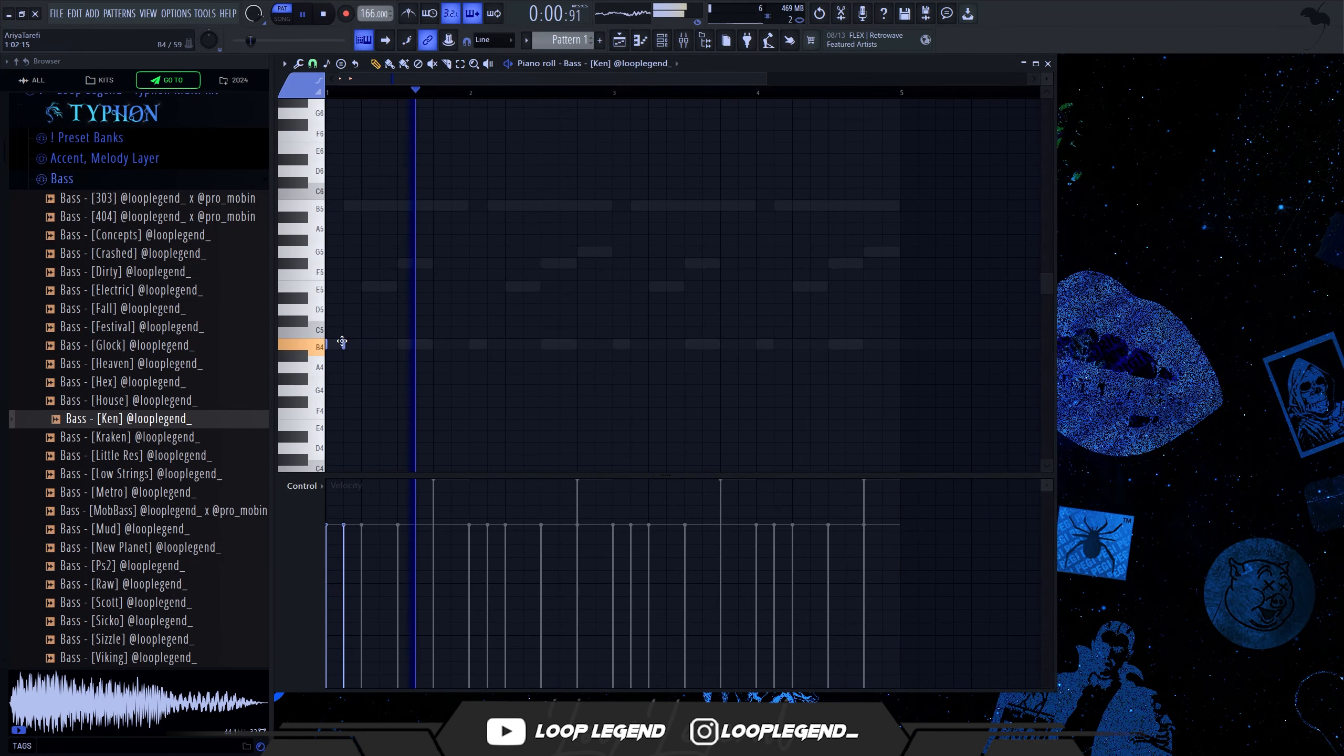
{"action": "left_click_drag", "start_coordinate": [408, 344], "coordinate": [449, 344]}
{"action": "key", "text": "space"}
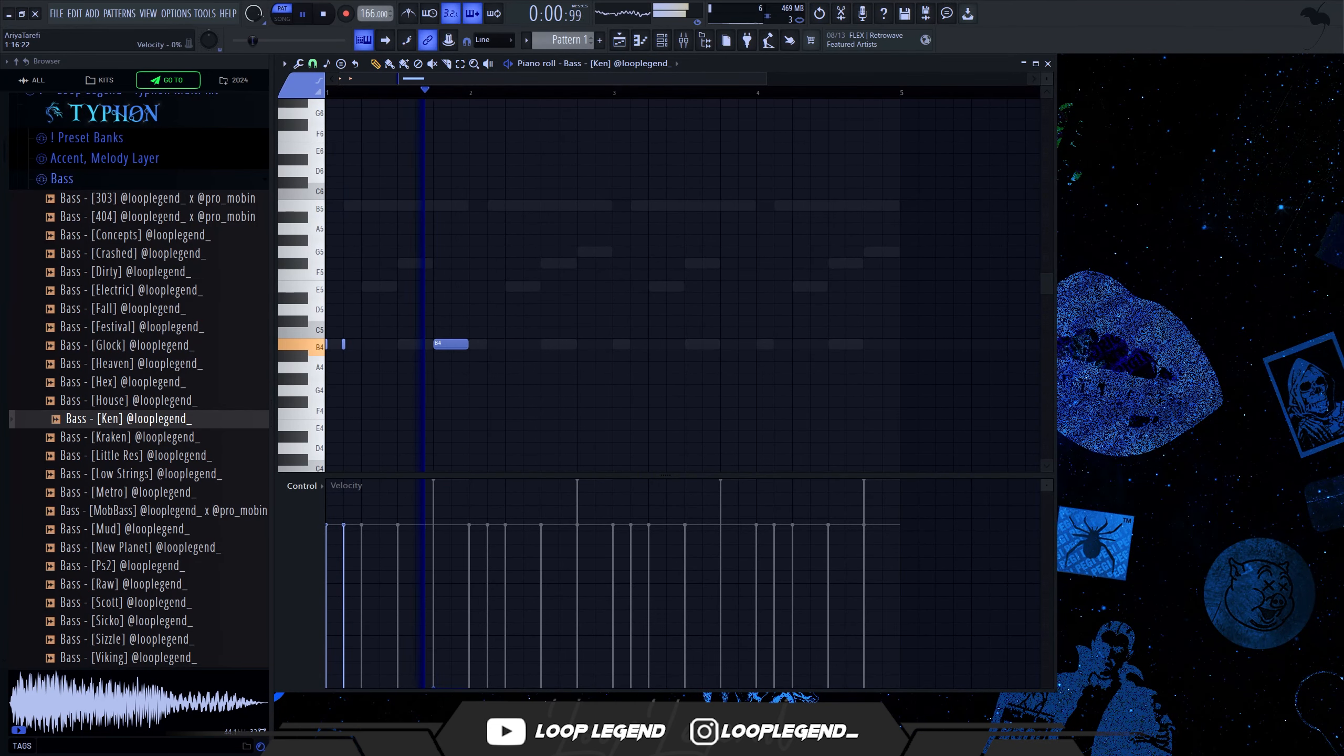
Step: Lengthen the two opening bass notes to two steps each and add a two-step B4 note at step 5 of bar 2
{"action": "key", "text": "space"}
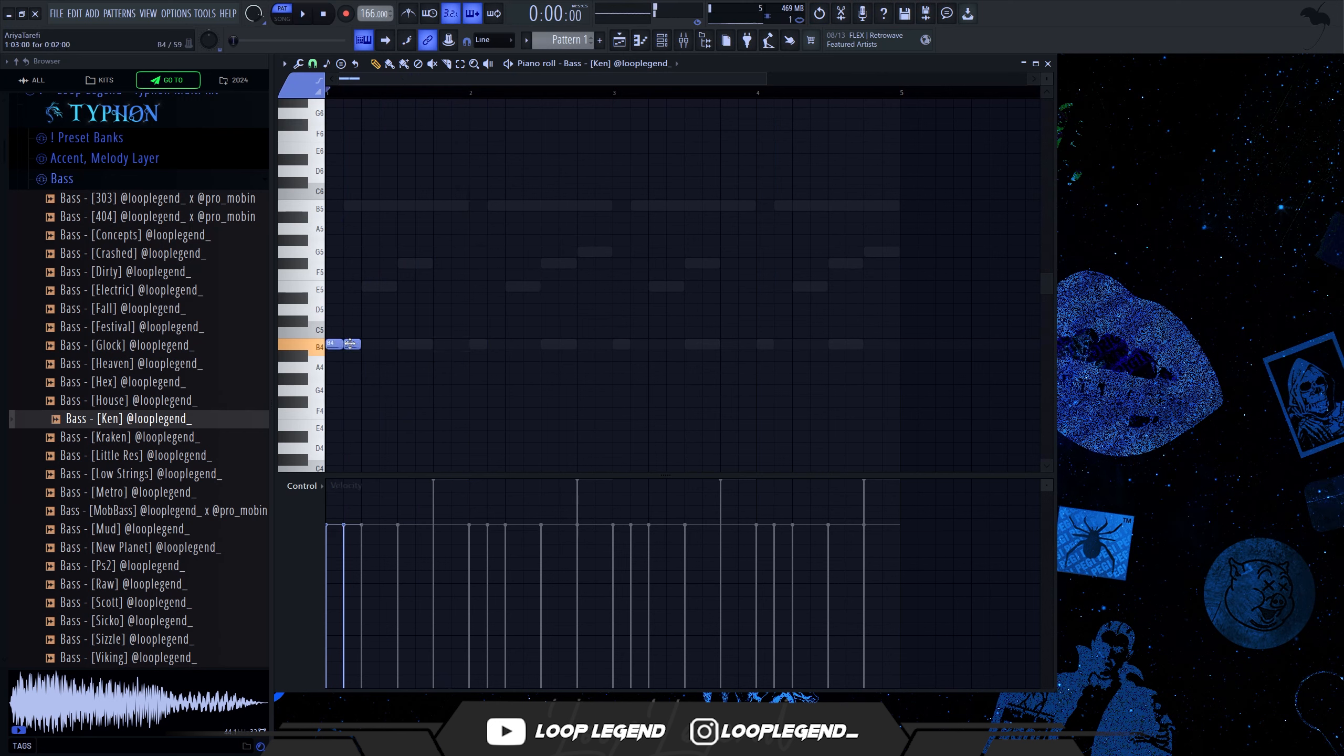
{"action": "key", "text": "space"}
{"action": "mouse_move", "coordinate": [513, 344]}
{"action": "left_mouse_down"}
{"action": "mouse_move", "coordinate": [530, 343]}
{"action": "mouse_move", "coordinate": [512, 343]}
{"action": "left_mouse_up"}
{"action": "key", "text": "space"}
{"action": "key", "text": "space"}
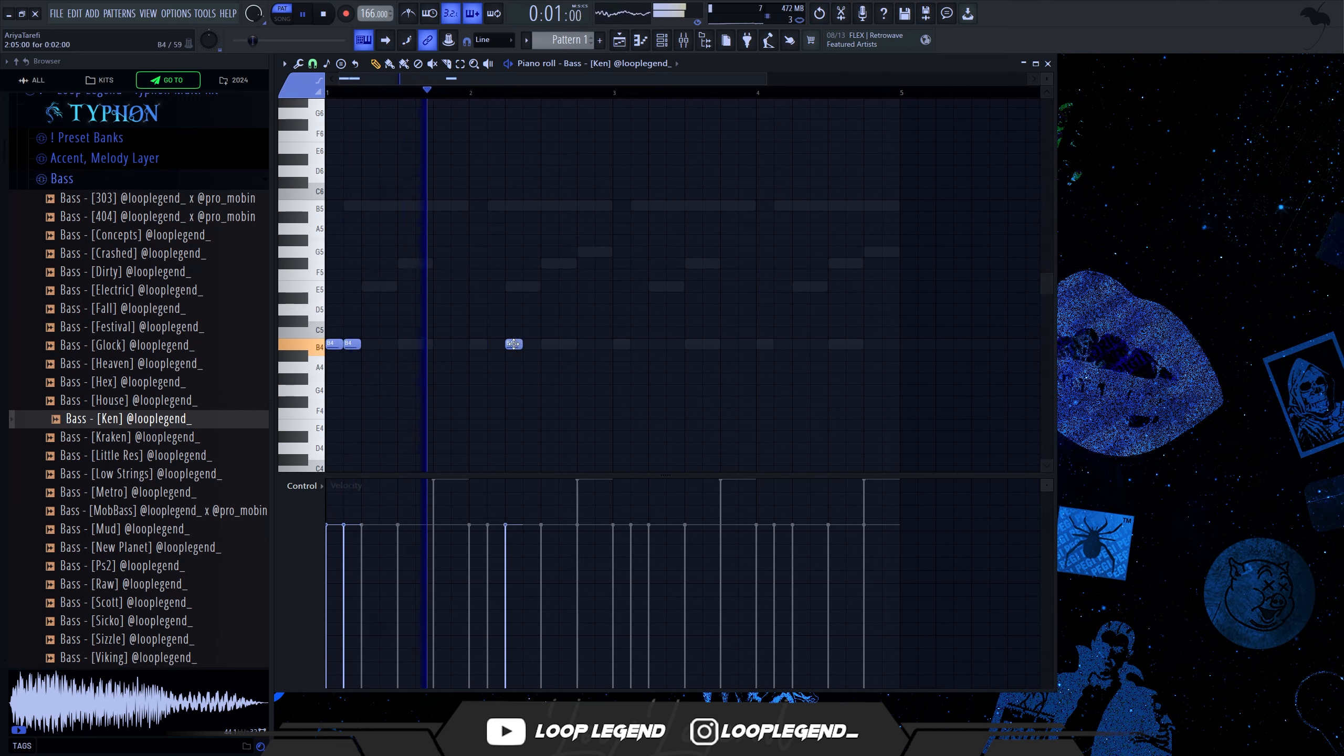
Step: Add a four-step B3 bass note at the start of bar 2 and duplicate the two-bar bass line into bars 3 and 4
{"action": "key", "text": "space"}
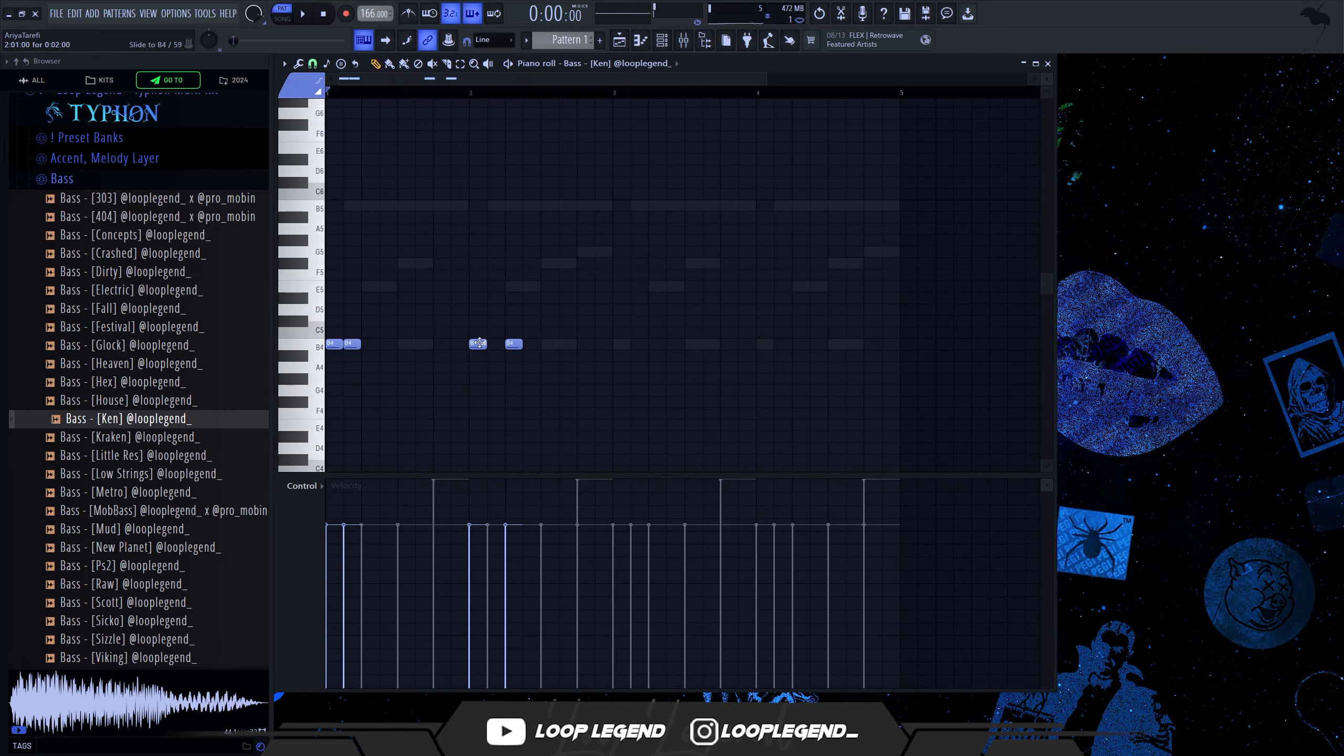
{"action": "key", "text": "ctrl+Down"}
{"action": "key", "text": "space"}
{"action": "left_click_drag", "start_coordinate": [484, 458], "coordinate": [501, 458]}
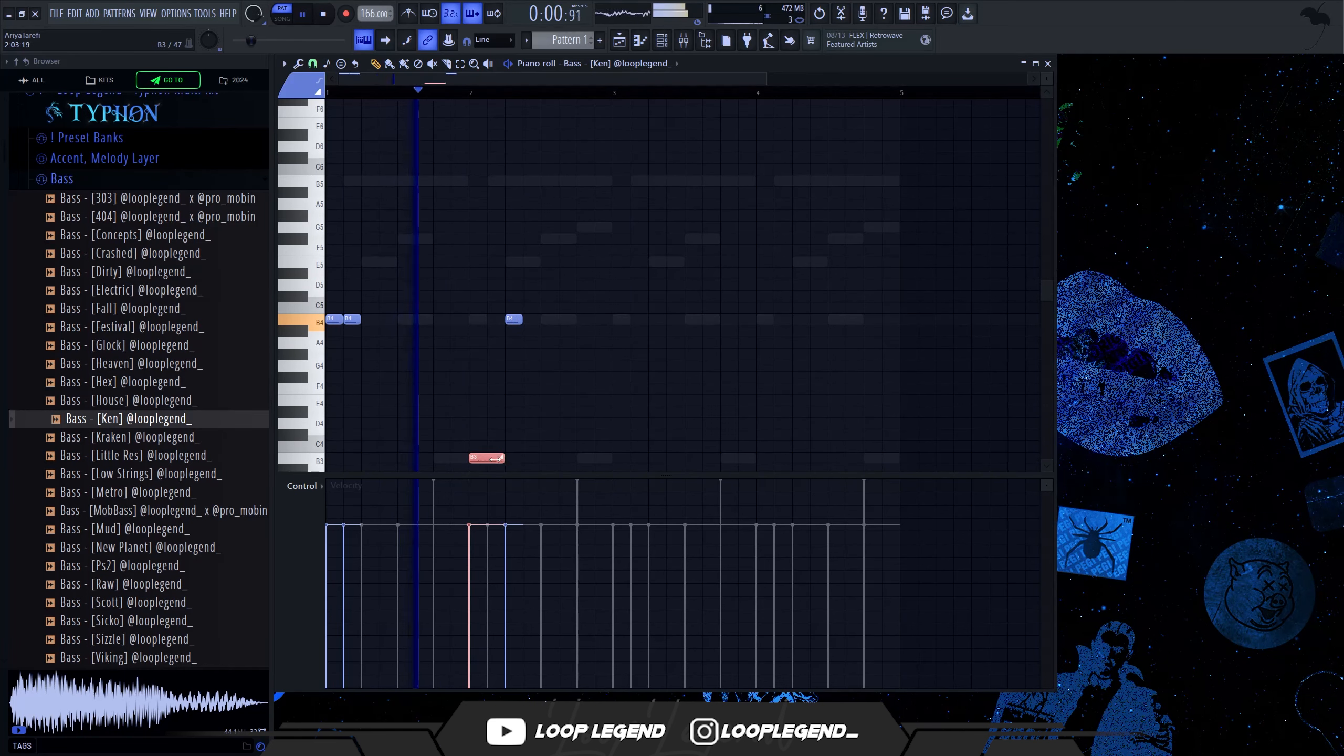
{"action": "left_click", "coordinate": [523, 435], "text": "ctrl"}
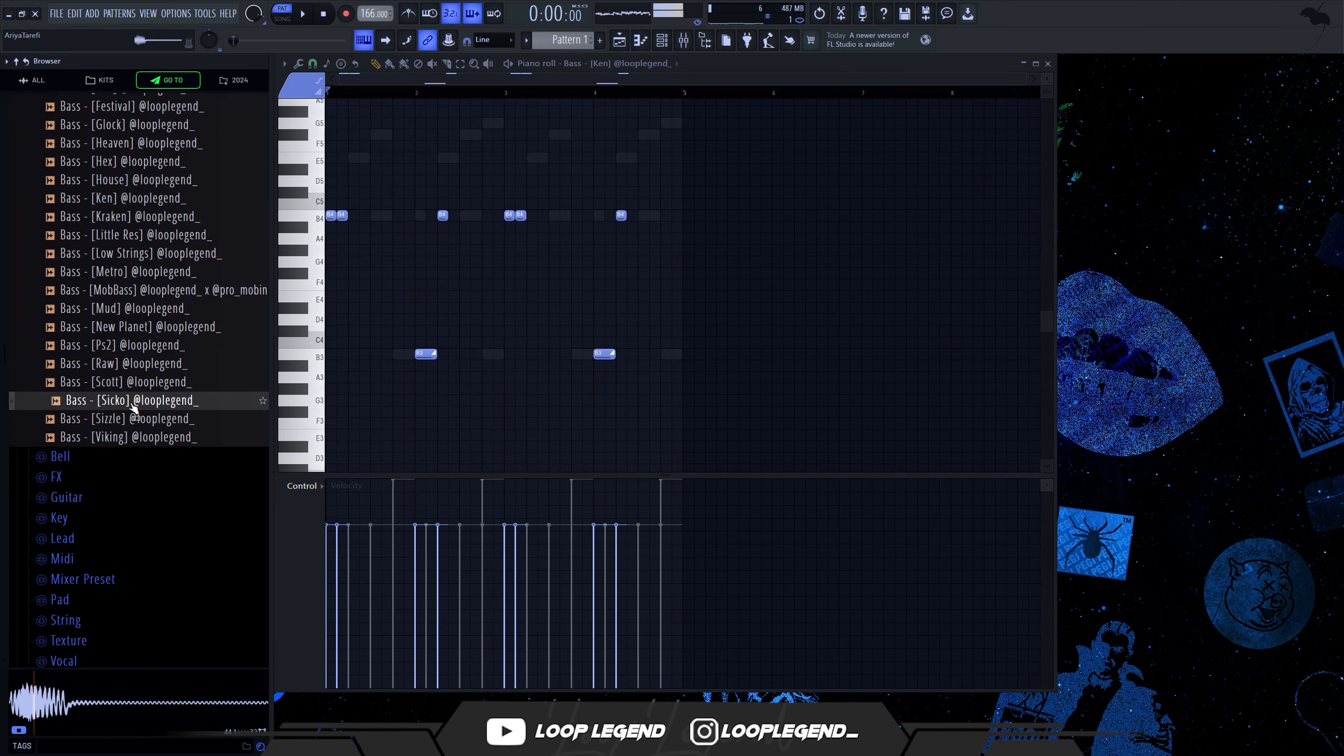
Step: Audition the remaining bass one-shots and load Bass - [Scott] as a new channel
{"action": "left_click", "coordinate": [138, 384]}
{"action": "scroll", "coordinate": [137, 418], "scroll_direction": "up", "scroll_amount": 3}
{"action": "scroll", "coordinate": [136, 418], "scroll_direction": "up", "scroll_amount": 2}
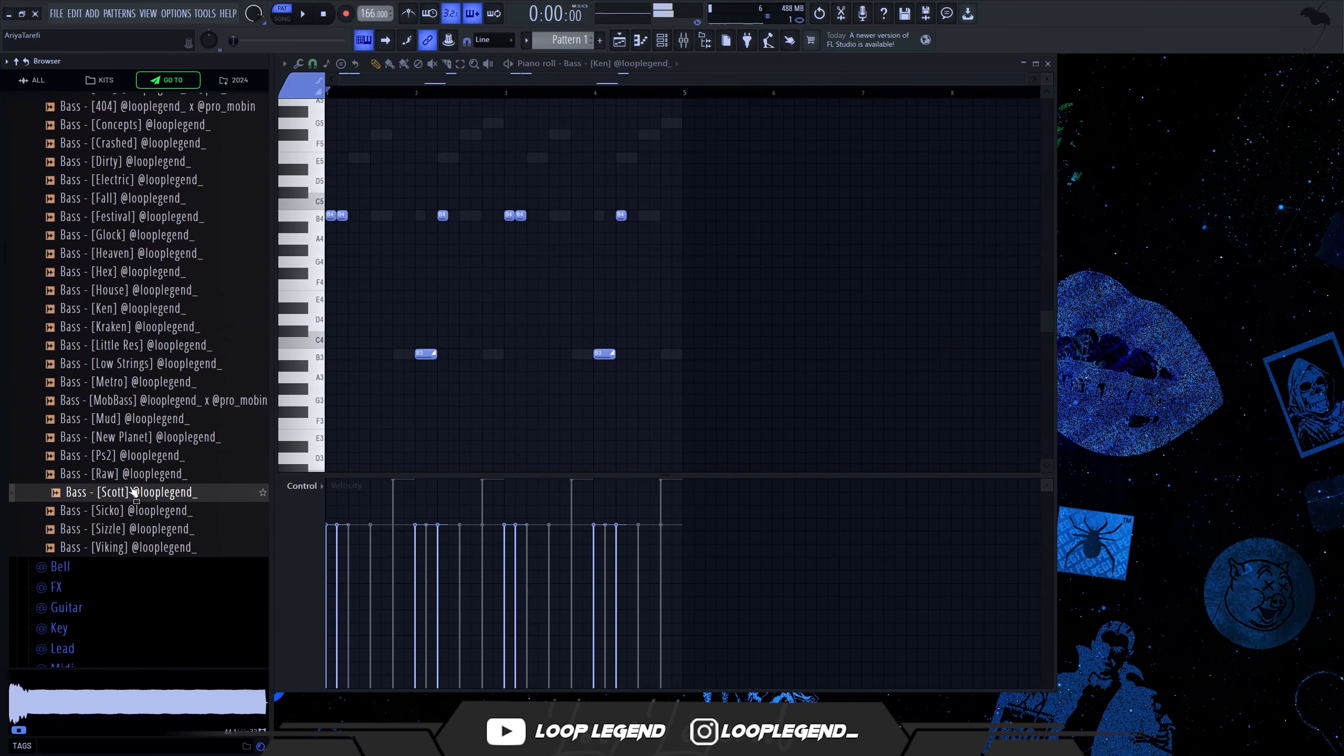
{"action": "right_click", "coordinate": [130, 482]}
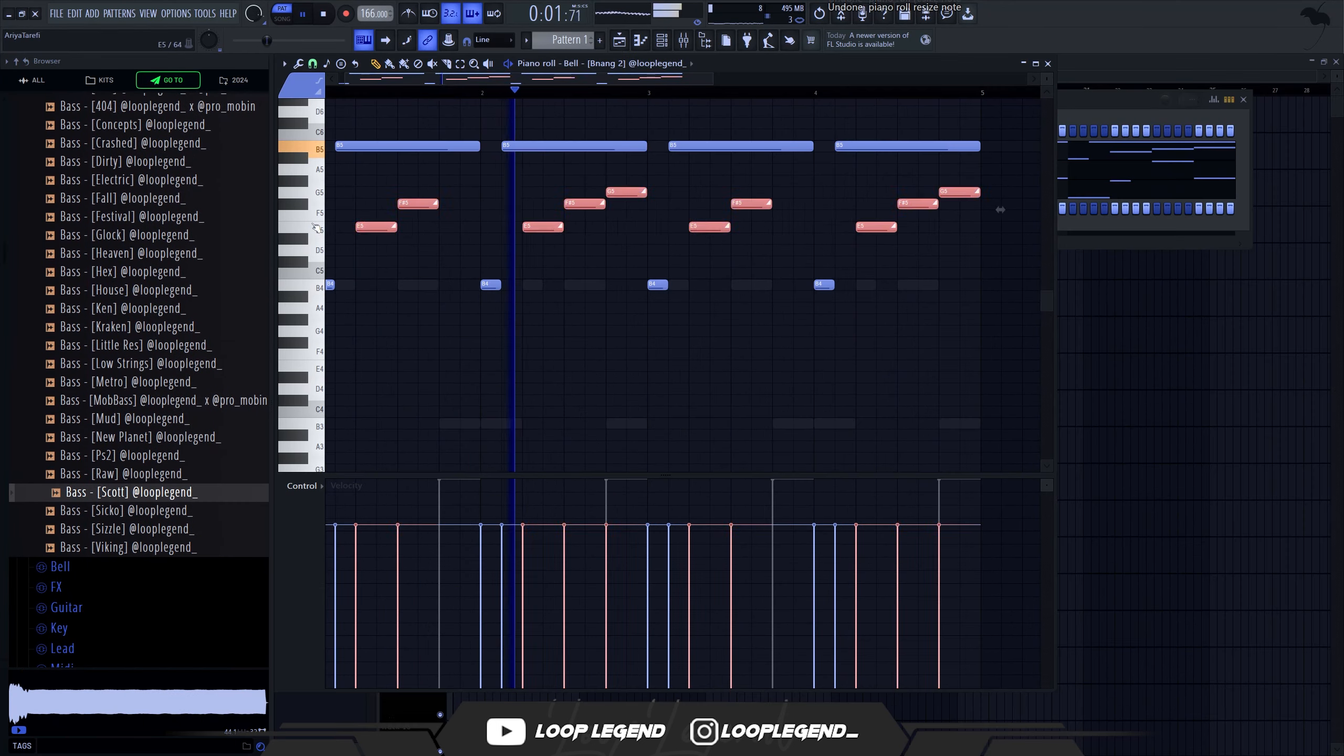
Step: Shorten all E5 notes in the Bnang 2 bell melody to about one step
{"action": "left_click", "coordinate": [316, 227], "text": "ctrl"}
{"action": "left_click_drag", "start_coordinate": [393, 228], "coordinate": [361, 227]}
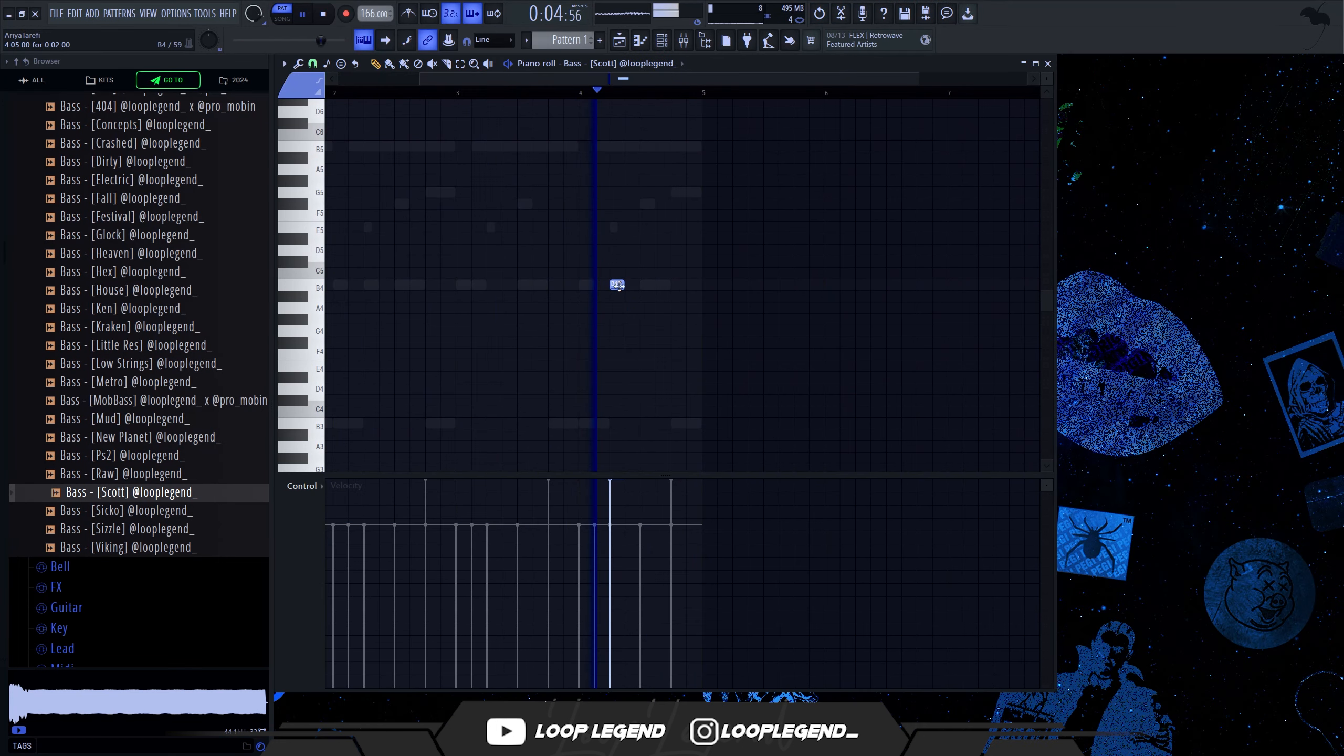
Step: Add a two-step B4 note at step 11 of bar 4 in the Scott bass and split the pattern by channel
{"action": "left_click", "coordinate": [663, 285]}
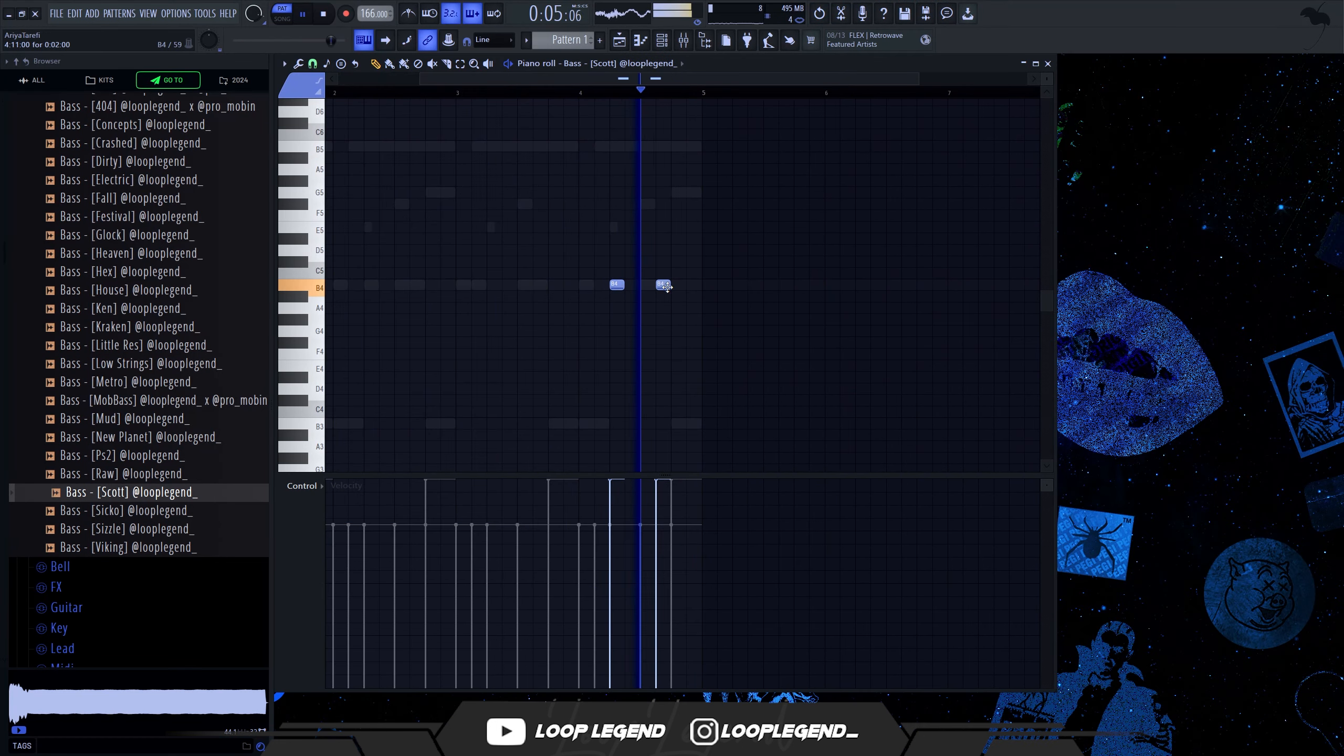
{"action": "left_click", "coordinate": [659, 41]}
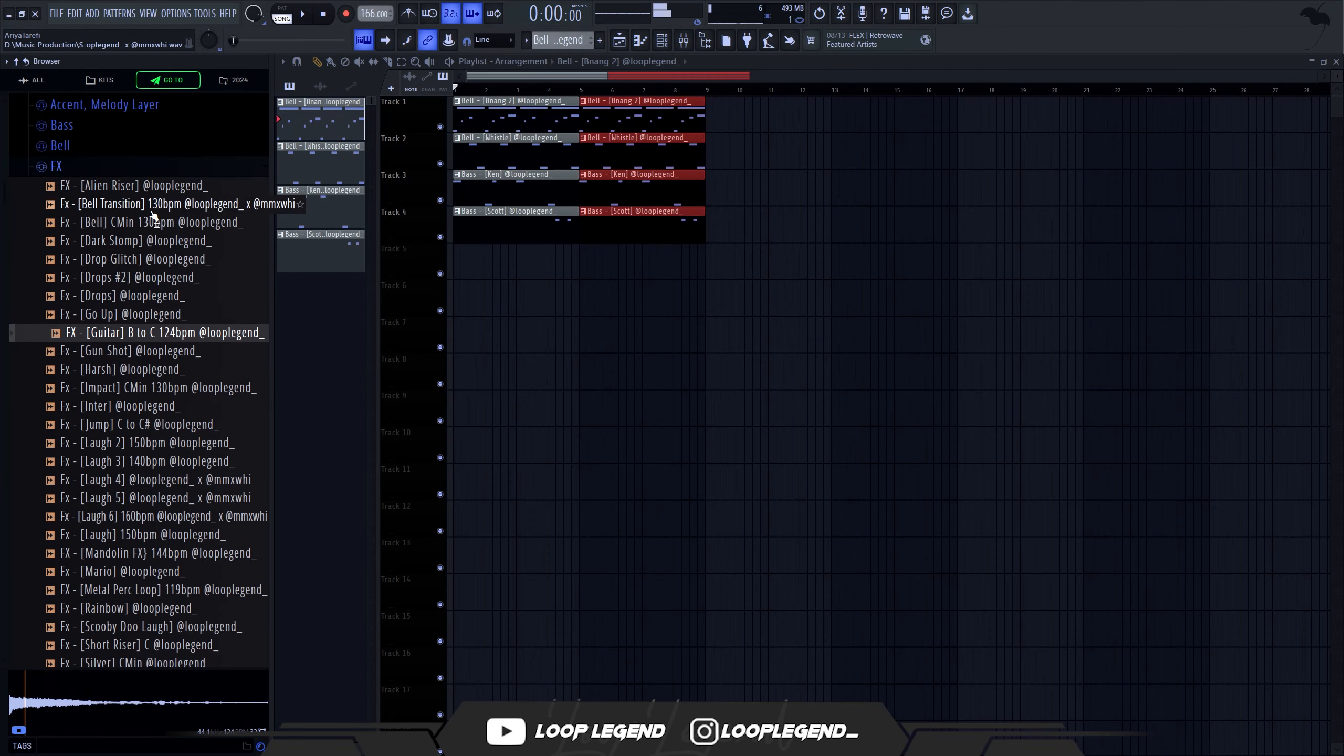
Step: Audition the Alien Riser, Bell and Dark Stomp FX samples and place Dark Stomp at the start of Track 5
{"action": "left_click", "coordinate": [157, 186]}
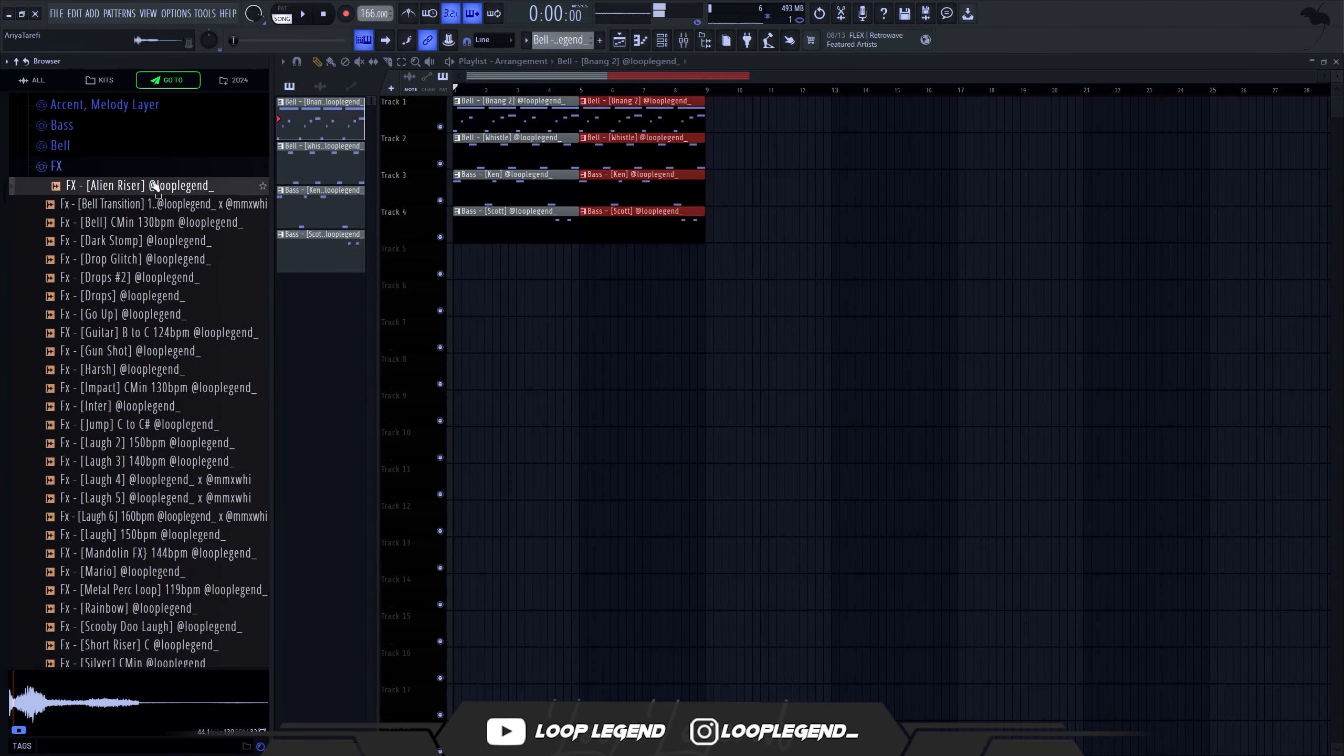
{"action": "left_click", "coordinate": [146, 224]}
{"action": "left_click", "coordinate": [157, 243]}
{"action": "mouse_move", "coordinate": [448, 282]}
{"action": "left_mouse_down"}
{"action": "mouse_move", "coordinate": [484, 270]}
{"action": "mouse_move", "coordinate": [466, 270]}
{"action": "left_mouse_up"}
{"action": "key", "text": "space"}
{"action": "double_click", "coordinate": [468, 269]}
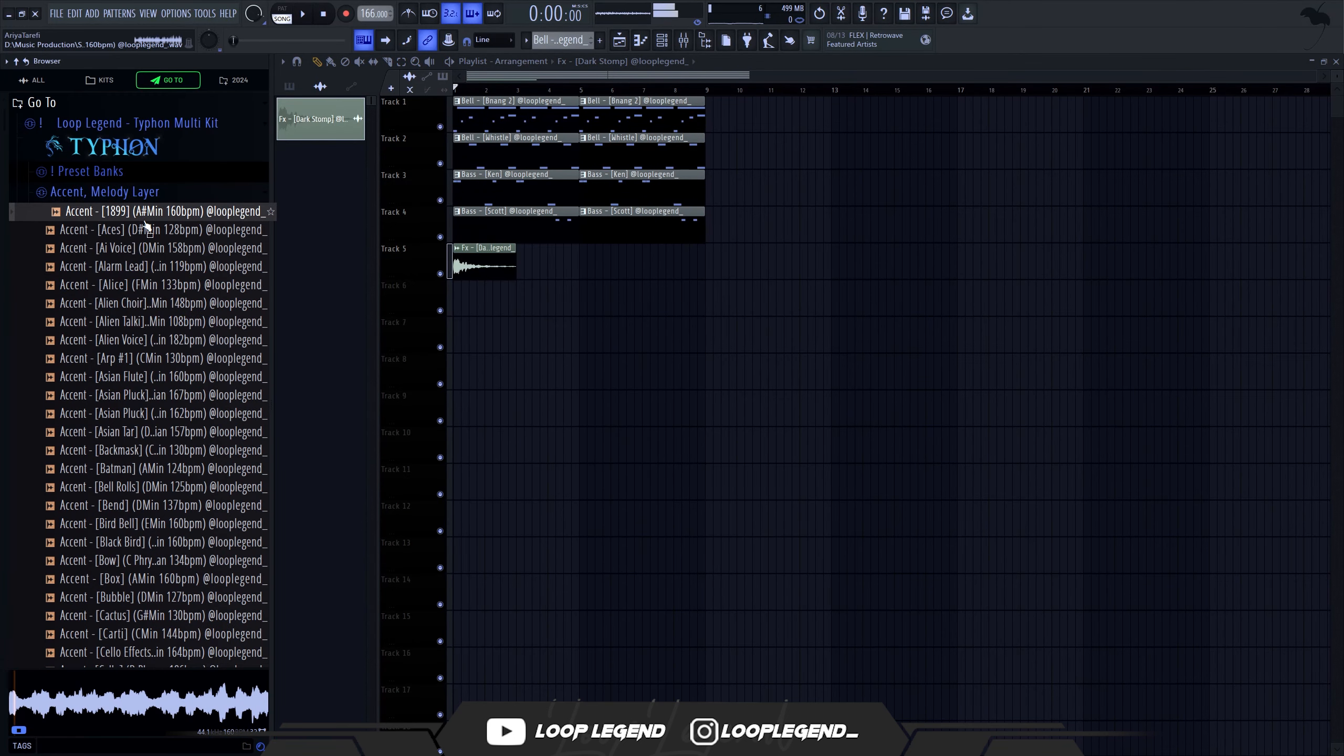
Step: Audition the Alarm Lead, Alien Choir and Alien Talki accent samples and place Alien Talki at the start of Track 6
{"action": "left_click", "coordinate": [174, 266]}
{"action": "left_click", "coordinate": [163, 304]}
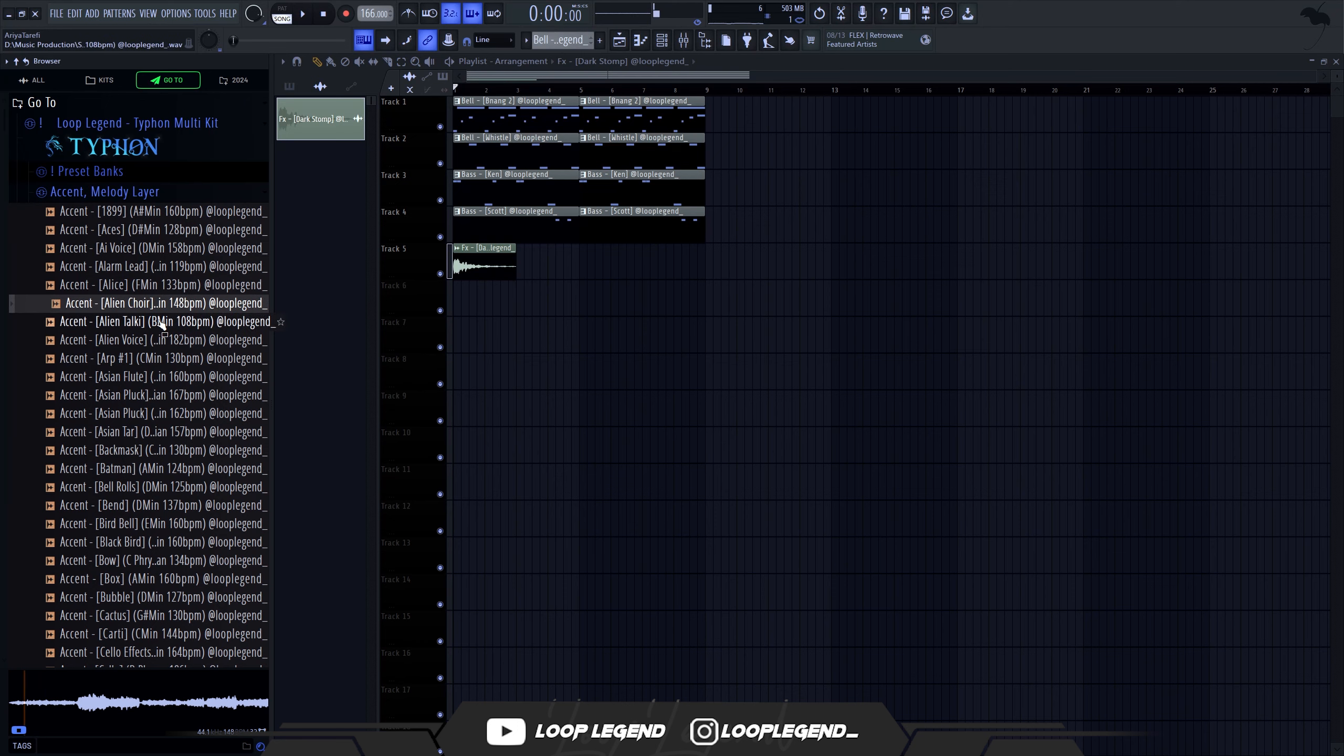
{"action": "left_click", "coordinate": [162, 321]}
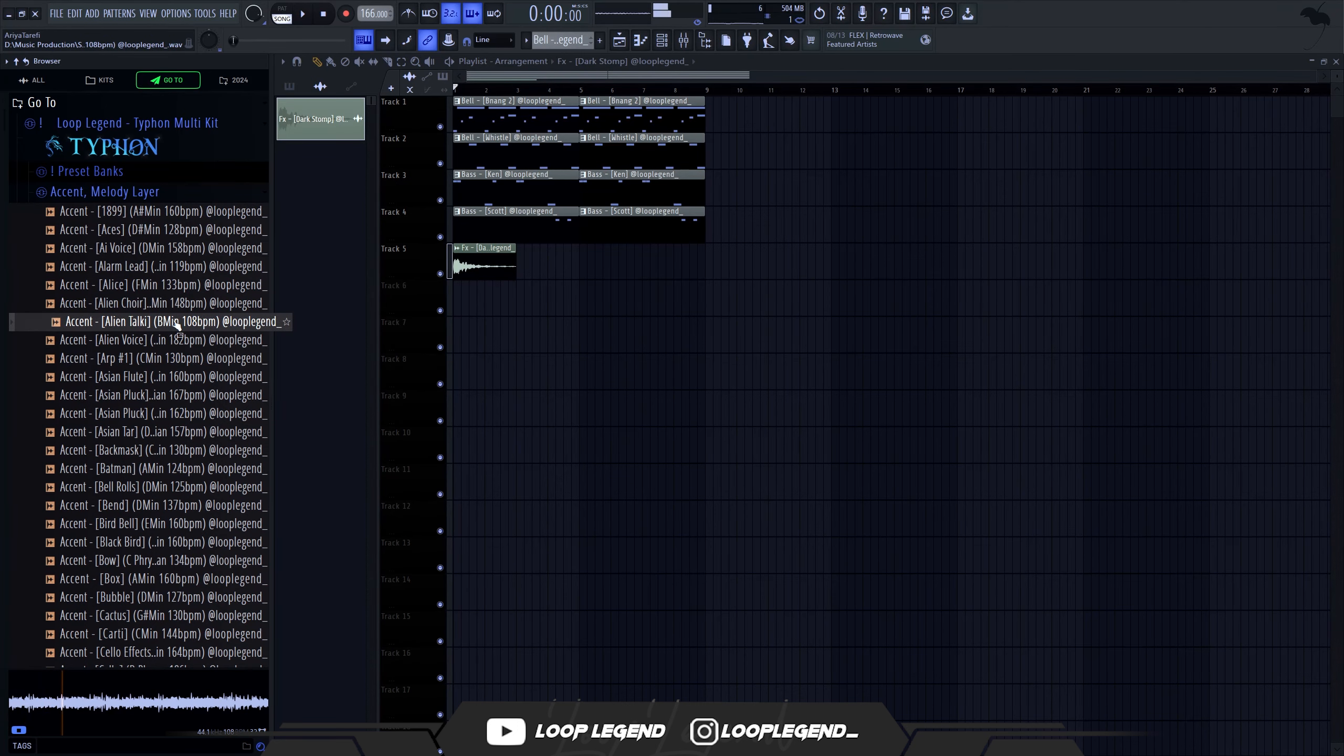
{"action": "left_click_drag", "start_coordinate": [176, 326], "coordinate": [458, 297]}
Step: Lengthen the Alien Talki clip to eight bars and set its time-stretching mode to Stretch
{"action": "scroll", "coordinate": [445, 278], "scroll_direction": "up", "scroll_amount": 1}
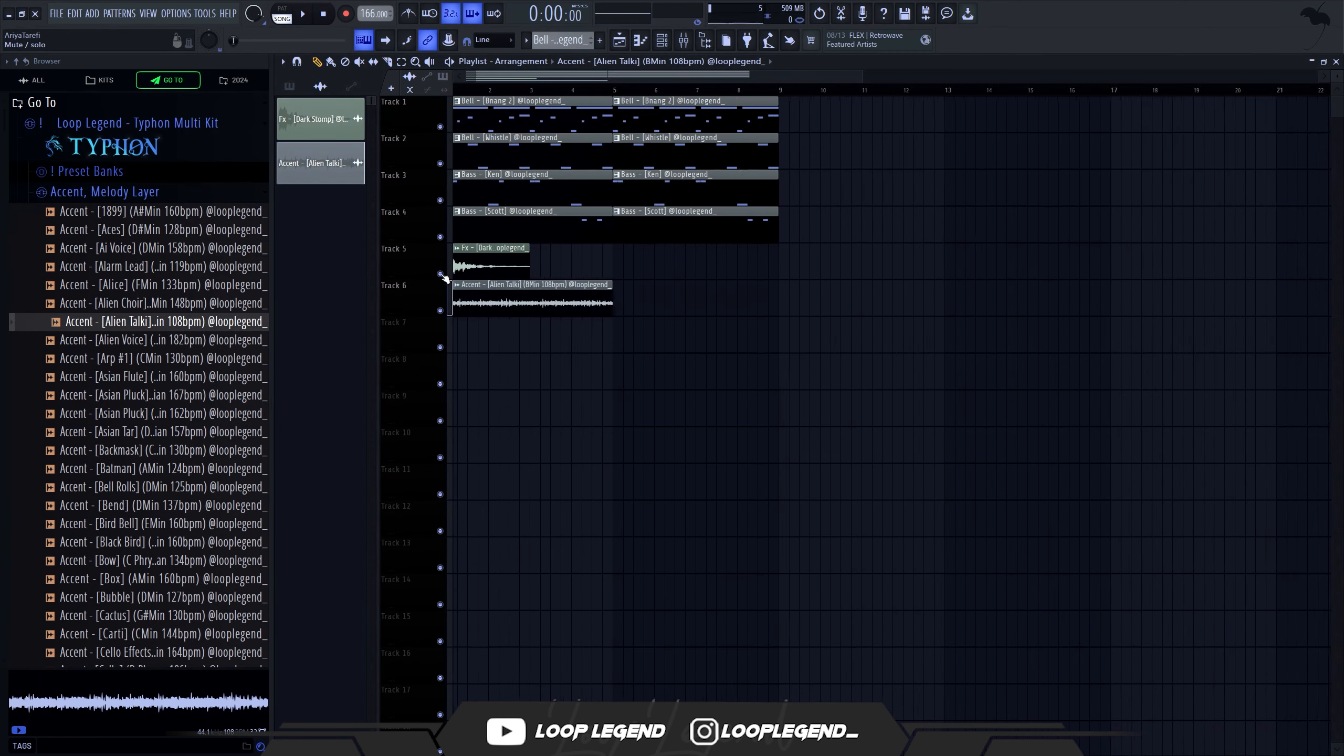
{"action": "scroll", "coordinate": [455, 286], "scroll_direction": "up", "scroll_amount": 3}
{"action": "key", "text": "space"}
{"action": "scroll", "coordinate": [706, 337], "scroll_direction": "left", "scroll_amount": 1}
{"action": "scroll", "coordinate": [608, 303], "scroll_direction": "down", "scroll_amount": 1}
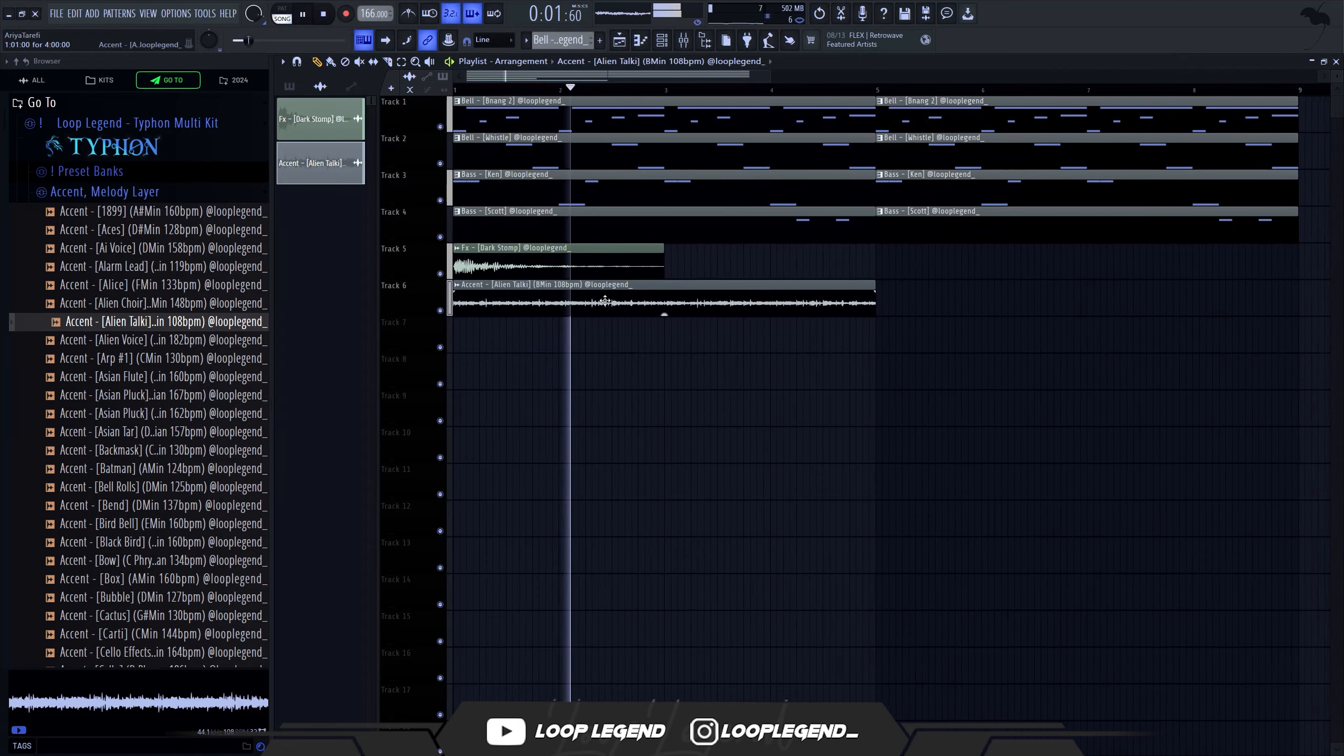
{"action": "double_click", "coordinate": [605, 301]}
{"action": "left_click_drag", "start_coordinate": [653, 300], "coordinate": [654, 259]}
{"action": "left_click", "coordinate": [716, 294]}
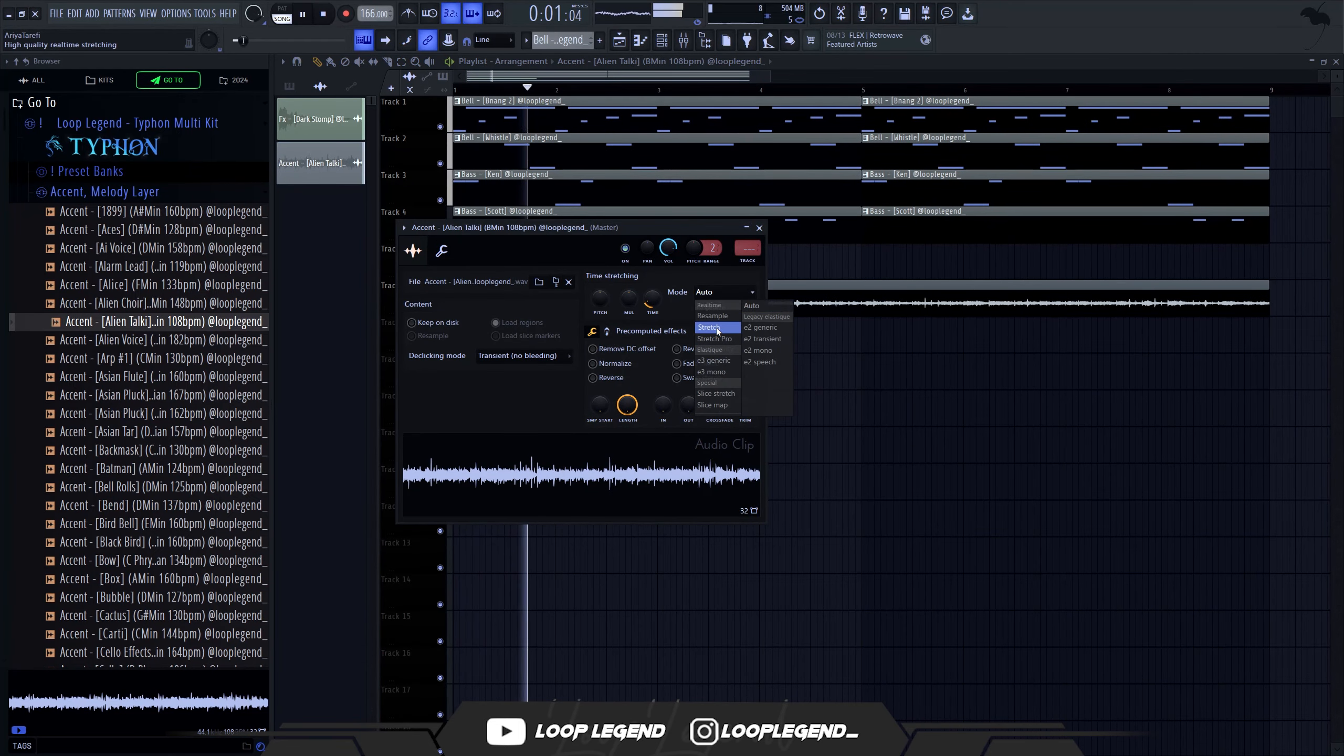
{"action": "left_click", "coordinate": [716, 327]}
{"action": "key", "text": "Escape"}
{"action": "key", "text": "space"}
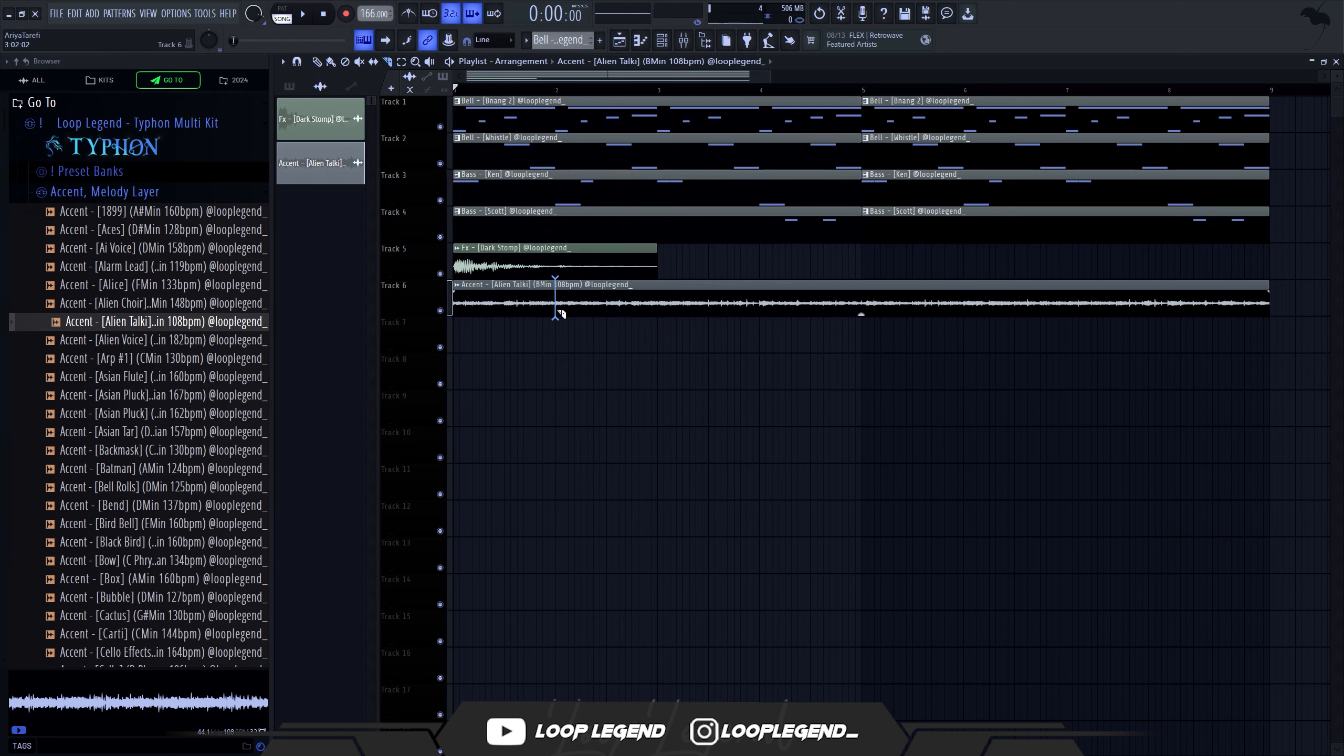
Step: Slice Alien Talki at bars 2 and 3, remove the bar 2 piece and add a curved fade-out to the bar 1 piece
{"action": "key", "text": "space"}
{"action": "left_click", "coordinate": [663, 302]}
{"action": "right_click", "coordinate": [627, 301]}
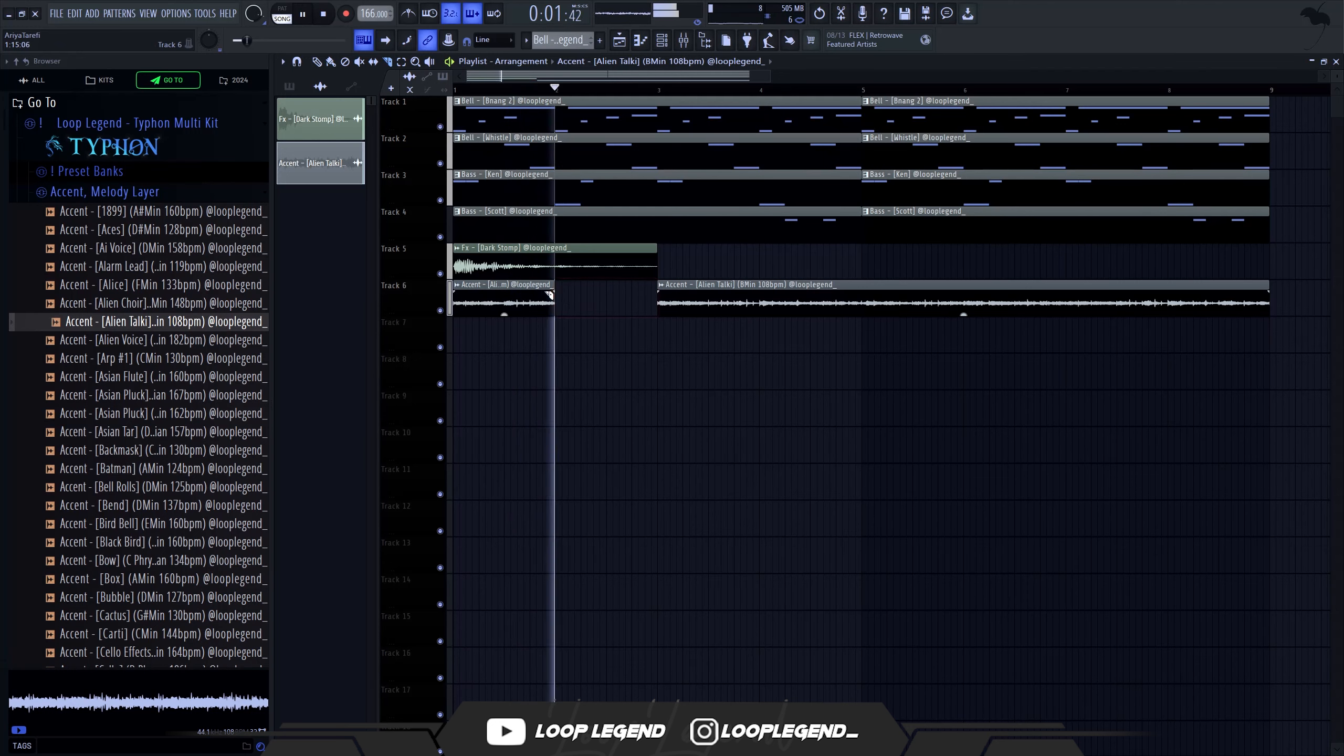
{"action": "key", "text": "space"}
{"action": "left_click_drag", "start_coordinate": [553, 293], "coordinate": [513, 281]}
{"action": "key", "text": "space"}
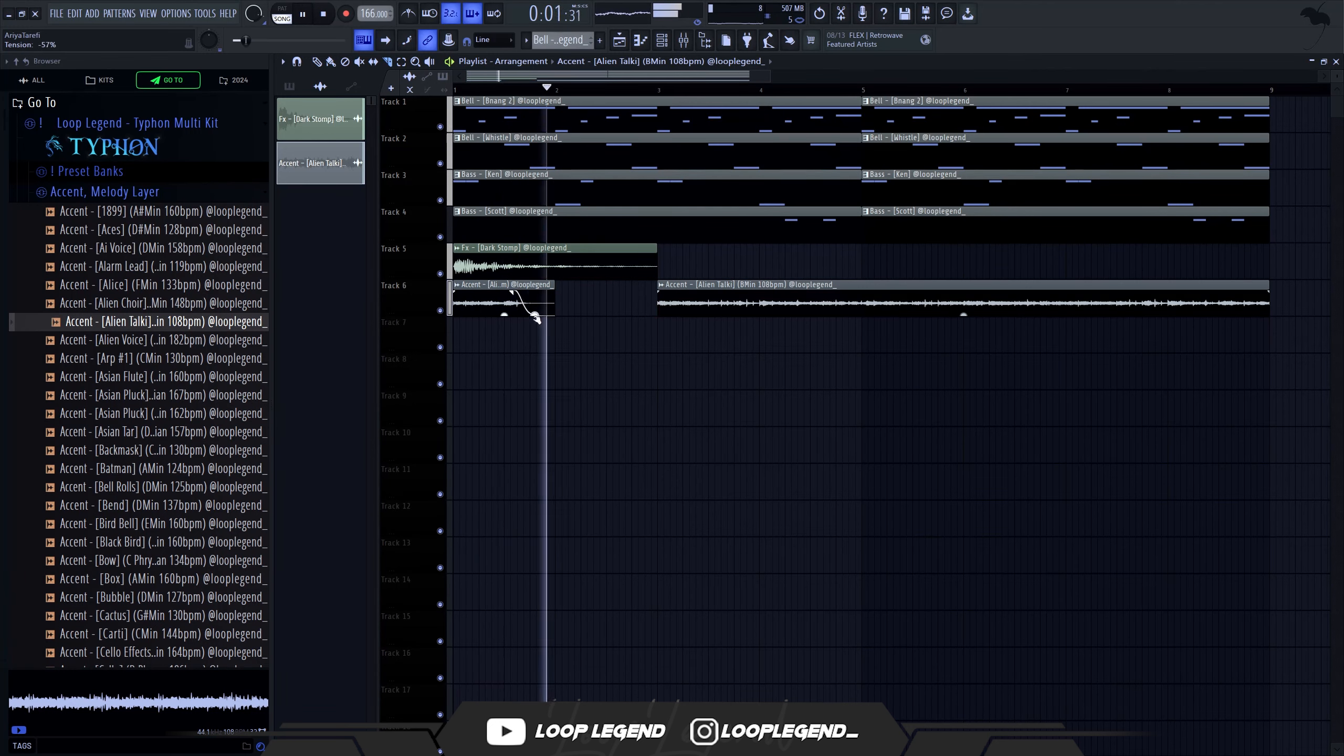
Step: Slice the remaining Alien Talki clip at bar 4 and add a curved fade-out to the bar 3 piece
{"action": "left_click", "coordinate": [762, 300]}
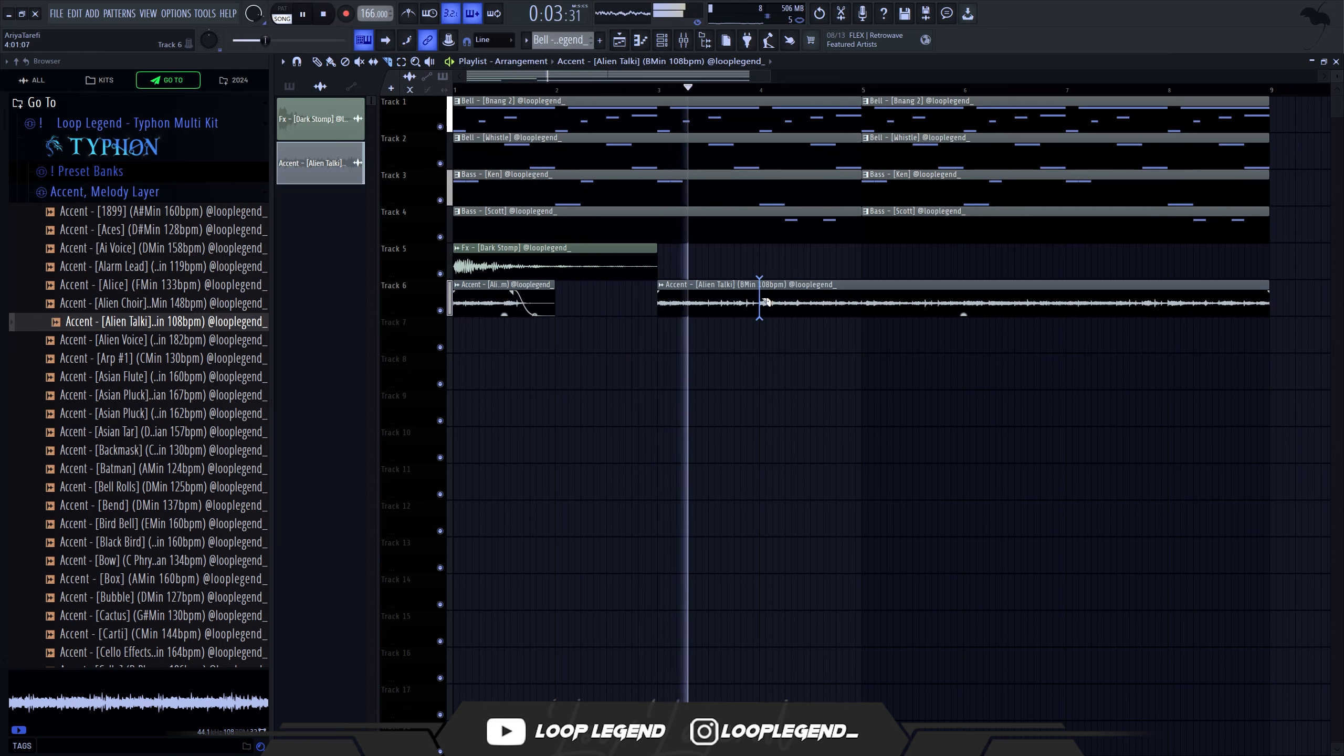
{"action": "key", "text": "space"}
{"action": "left_click_drag", "start_coordinate": [759, 293], "coordinate": [735, 316]}
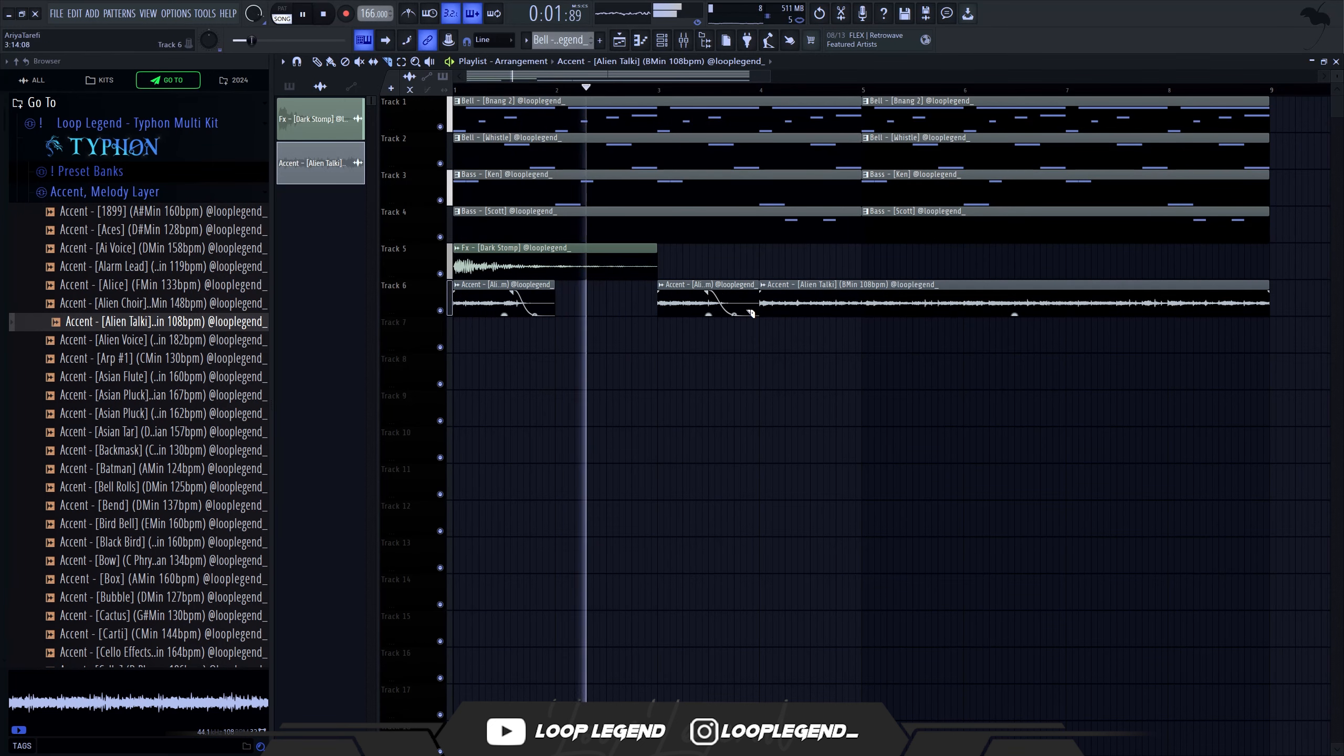
Step: Delete the leftover Alien Talki audio from bar 4 onward and duplicate the two faded clips into bars 5 and 7
{"action": "left_click", "coordinate": [867, 300], "text": "ctrl"}
{"action": "key", "text": "Delete"}
{"action": "left_click_drag", "start_coordinate": [849, 303], "coordinate": [501, 316]}
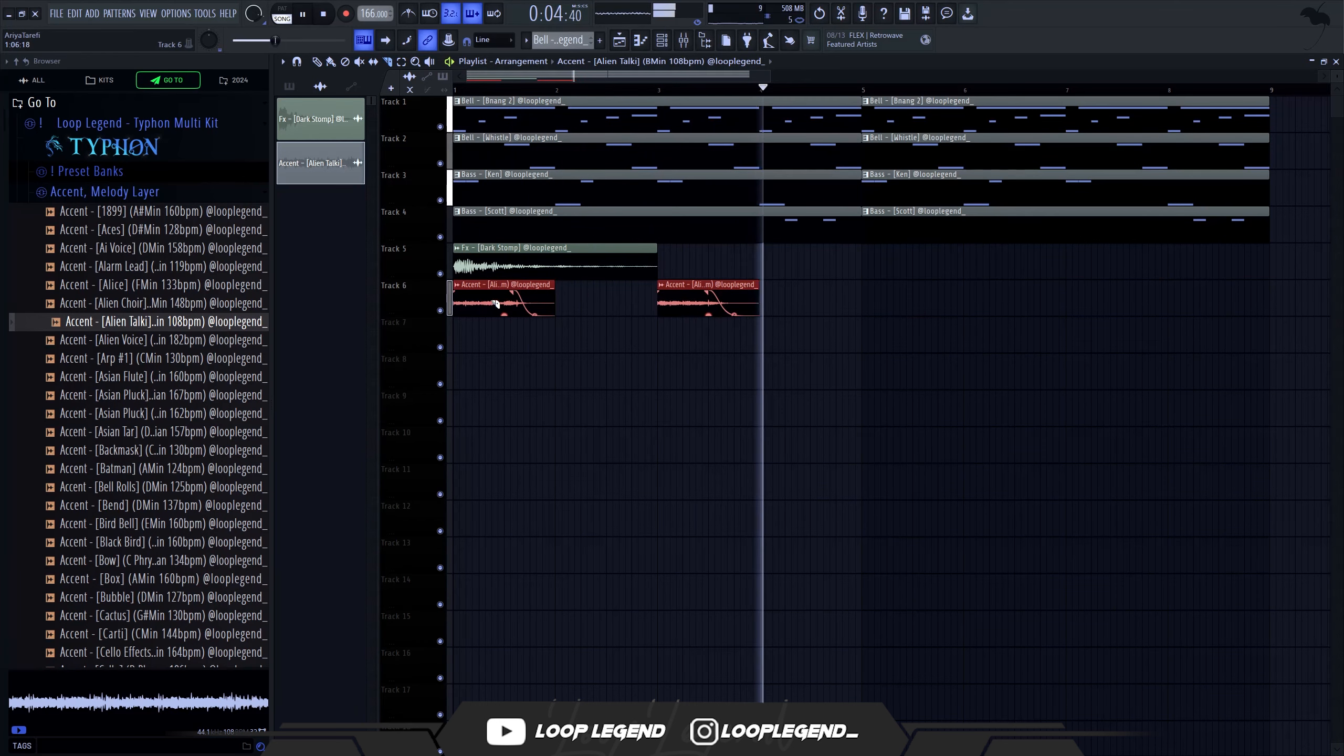
{"action": "key", "text": "ctrl+b"}
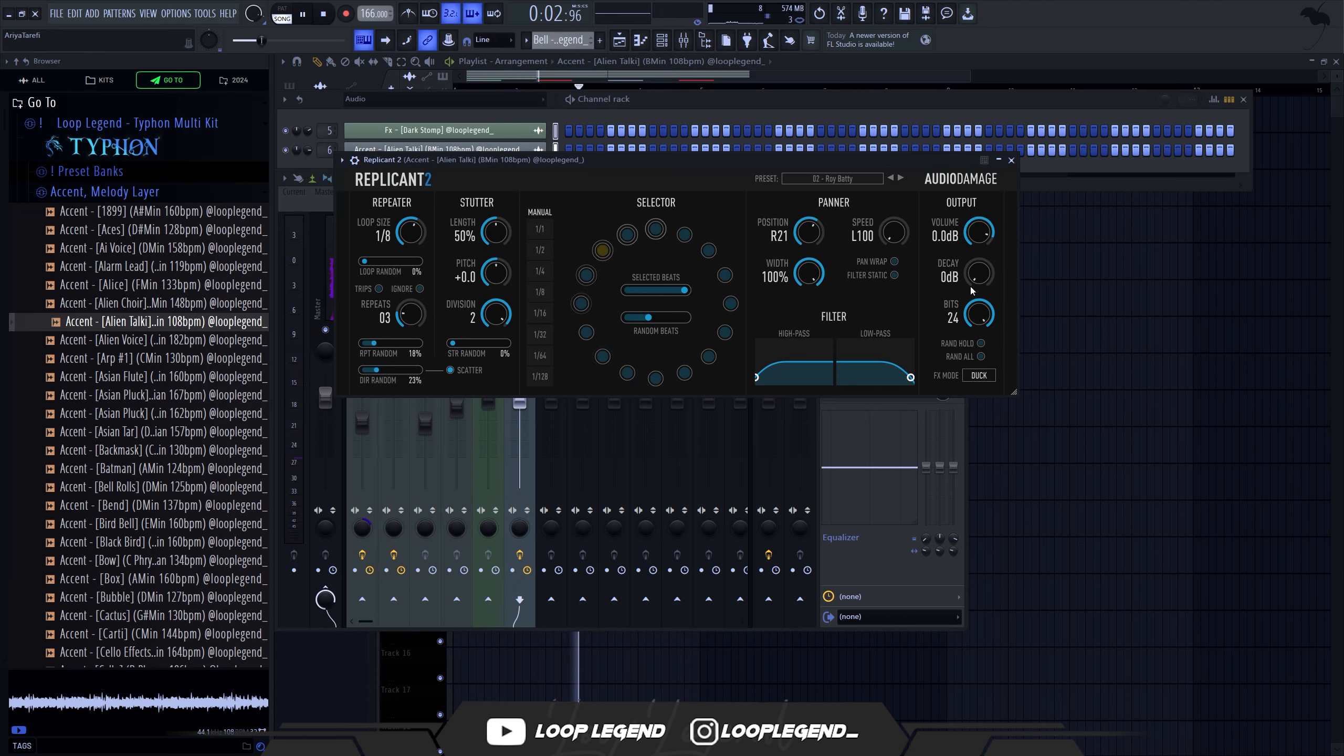
Step: Lower Replicant 2's mix level on the Alien Talki mixer track and load Mangleverb's 04 Stutterverb preset with a lower filter cutoff
{"action": "key", "text": "Escape"}
{"action": "left_click_drag", "start_coordinate": [942, 295], "coordinate": [941, 318]}
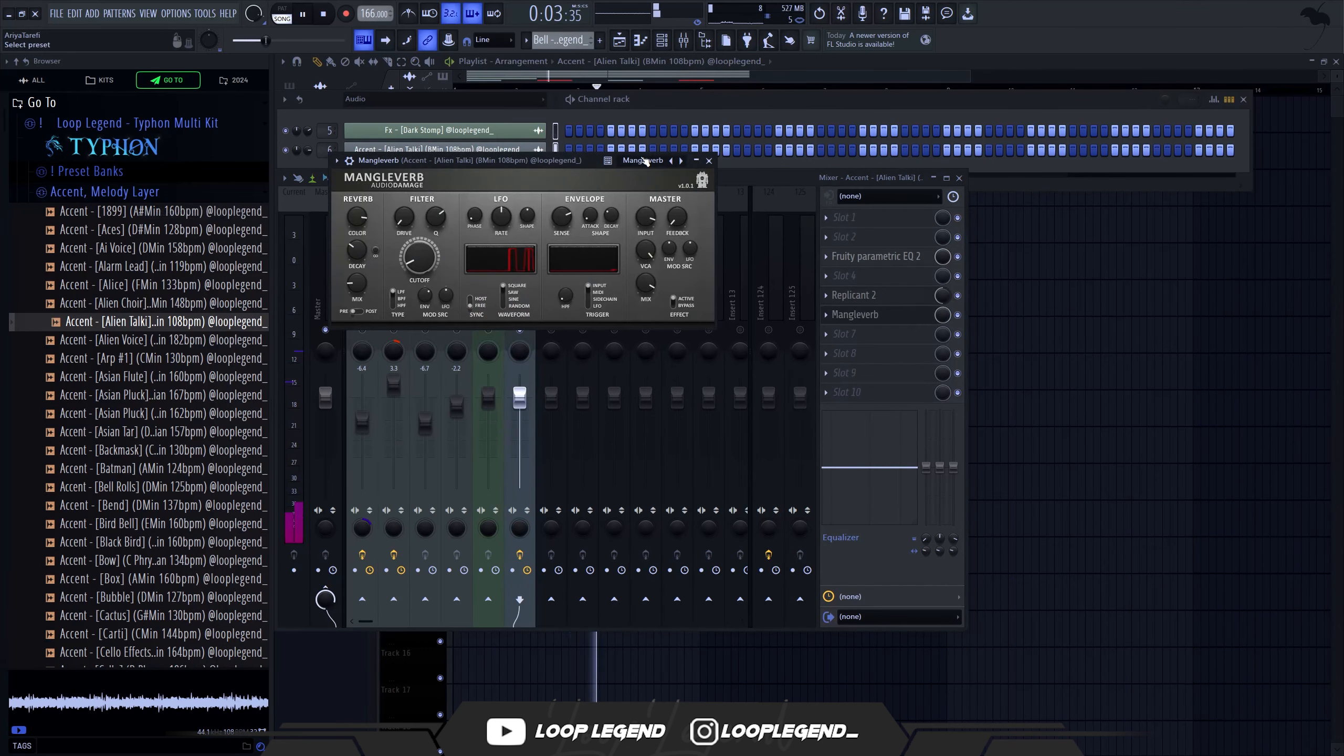
{"action": "left_click", "coordinate": [644, 160]}
{"action": "left_click", "coordinate": [675, 197]}
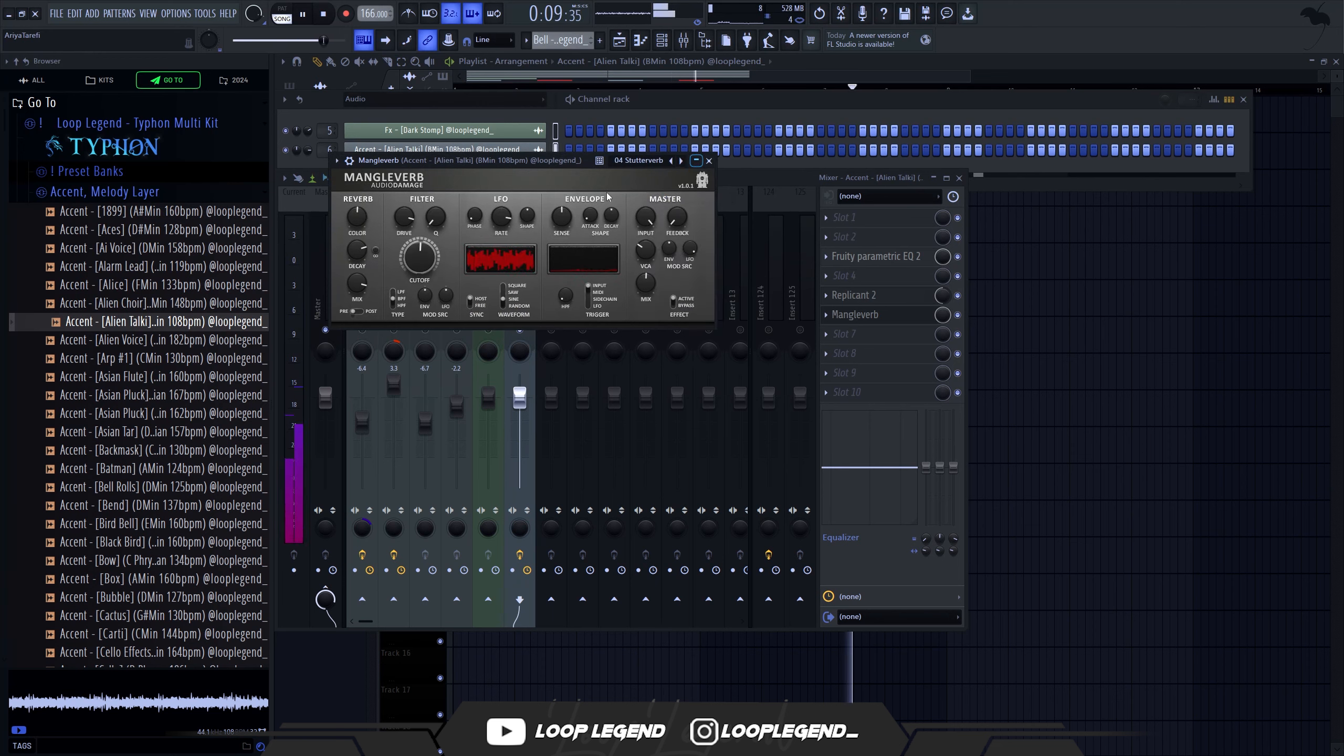
{"action": "left_click_drag", "start_coordinate": [417, 253], "coordinate": [416, 273]}
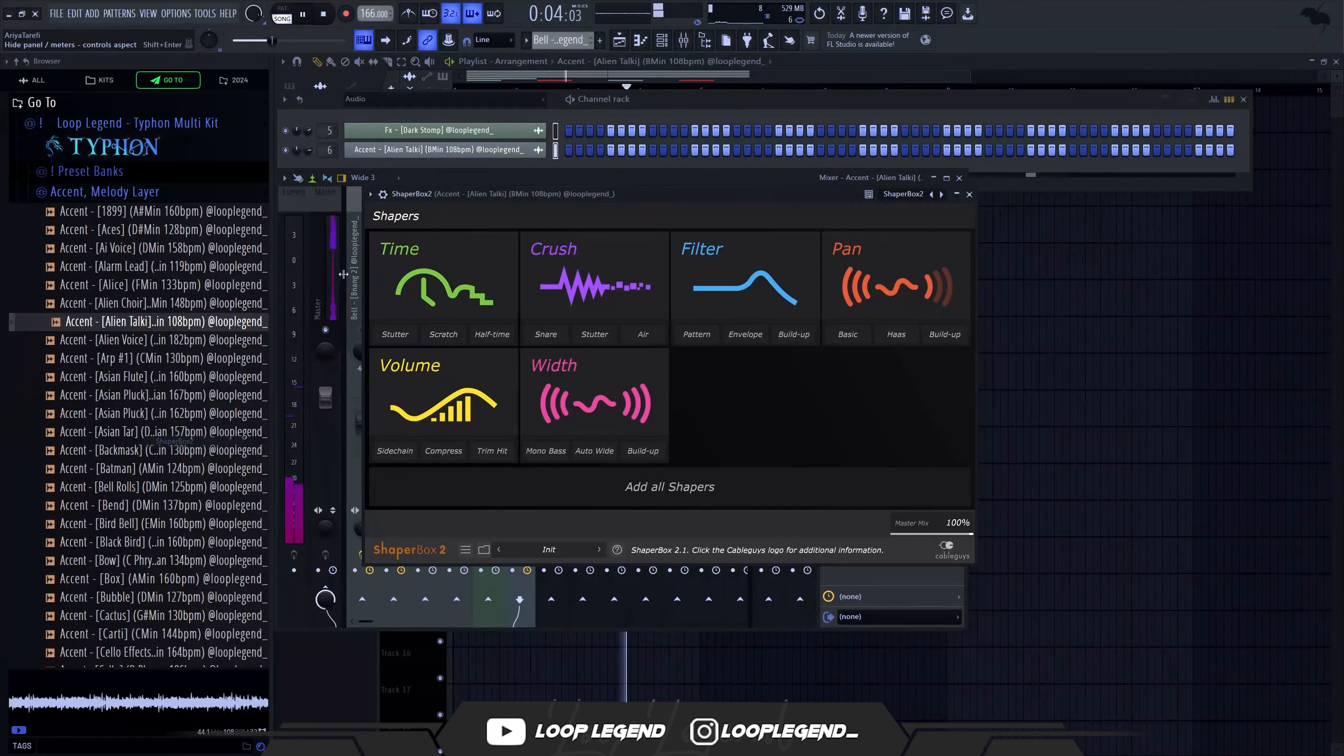
Step: Add the Time shaper in ShaperBox 2 on the Alien Talki track and apply the Pattern 2 shape
{"action": "left_click", "coordinate": [444, 289]}
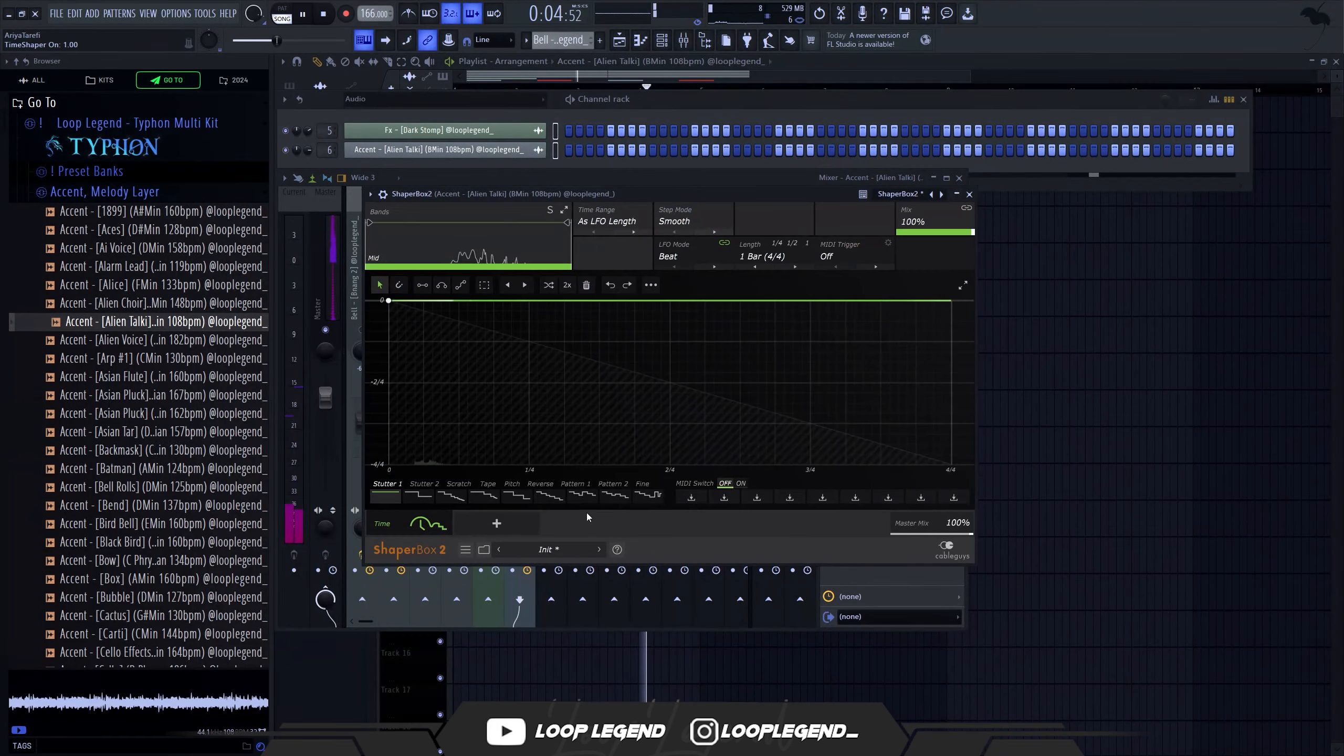
{"action": "left_click", "coordinate": [606, 499]}
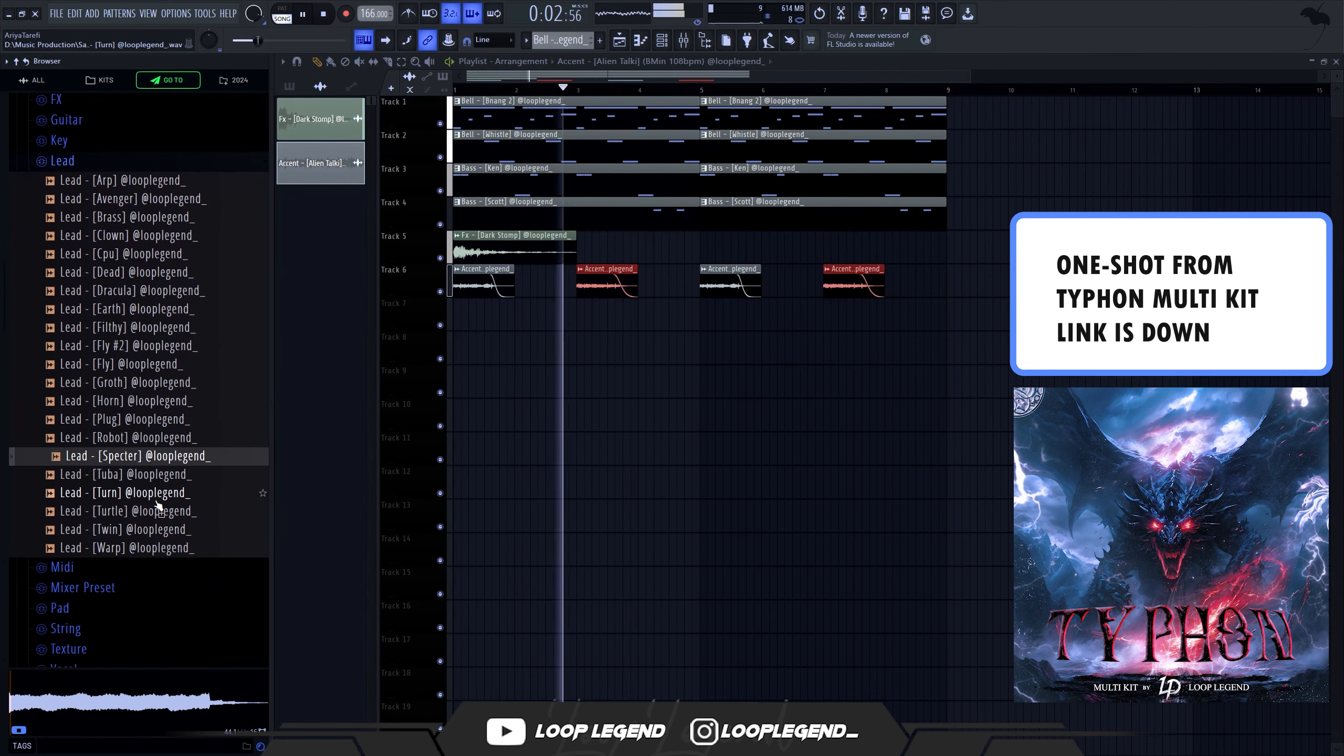
Step: Audition the lead one-shots from Tuba to Twin and load Lead - [Twin] as a new channel
{"action": "key", "text": "Down"}
{"action": "key", "text": "Down"}
{"action": "key", "text": "Down"}
{"action": "key", "text": "Down"}
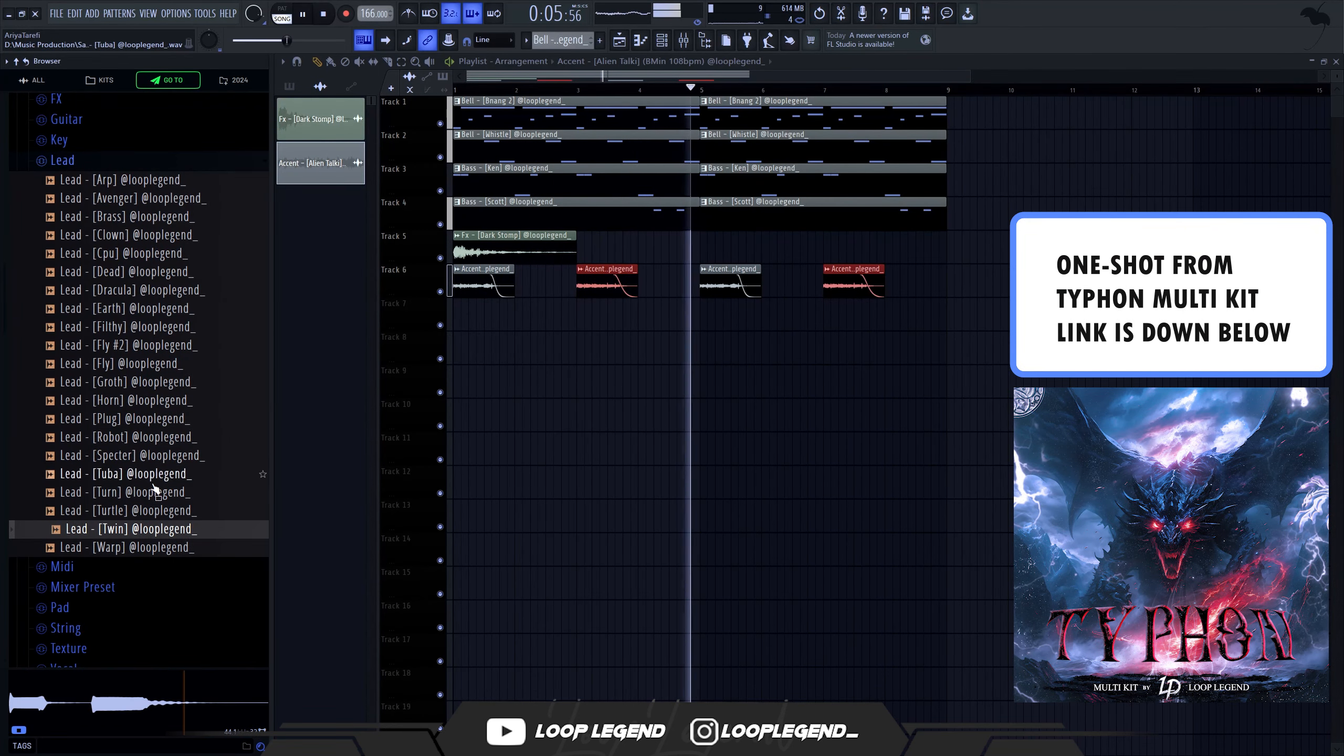
{"action": "right_click", "coordinate": [158, 530]}
{"action": "left_click", "coordinate": [203, 499]}
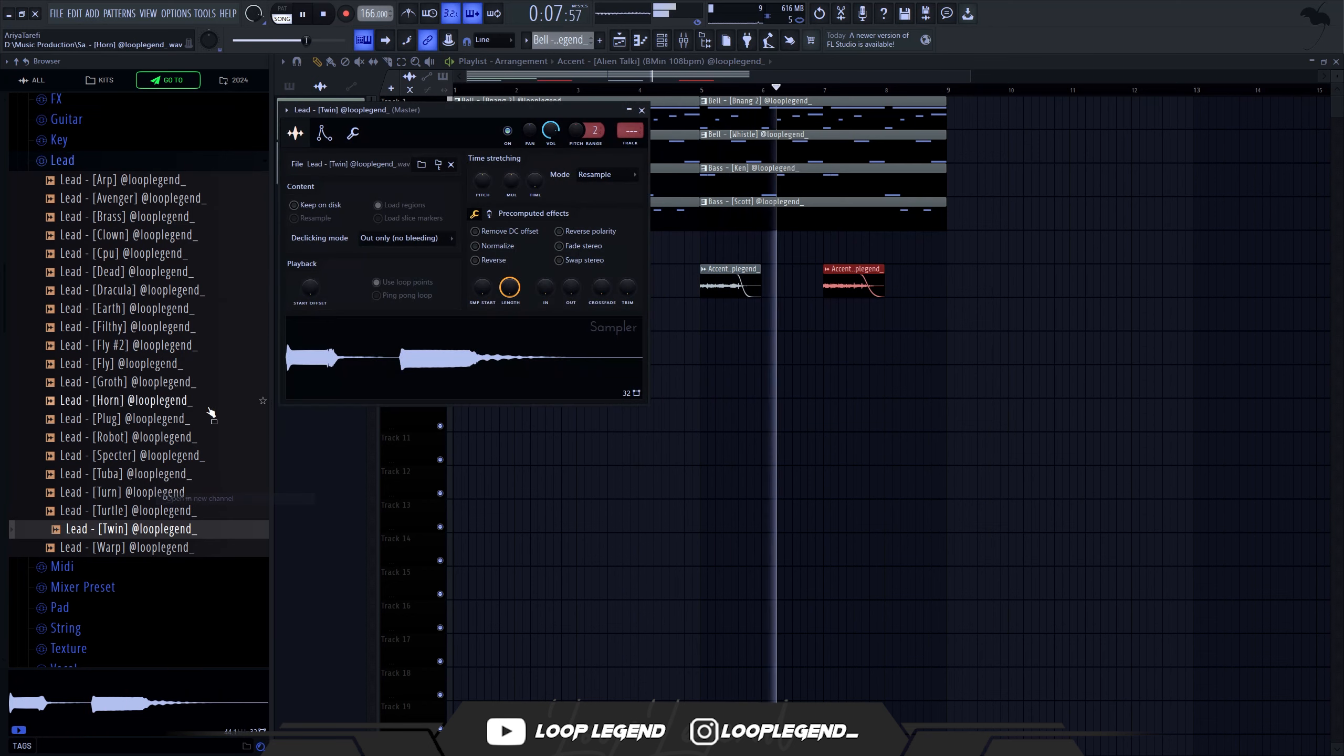
Step: Shape the Twin lead's volume envelope with the hold time at 100%
{"action": "left_click", "coordinate": [324, 133]}
{"action": "left_click_drag", "start_coordinate": [322, 262], "coordinate": [344, 223]}
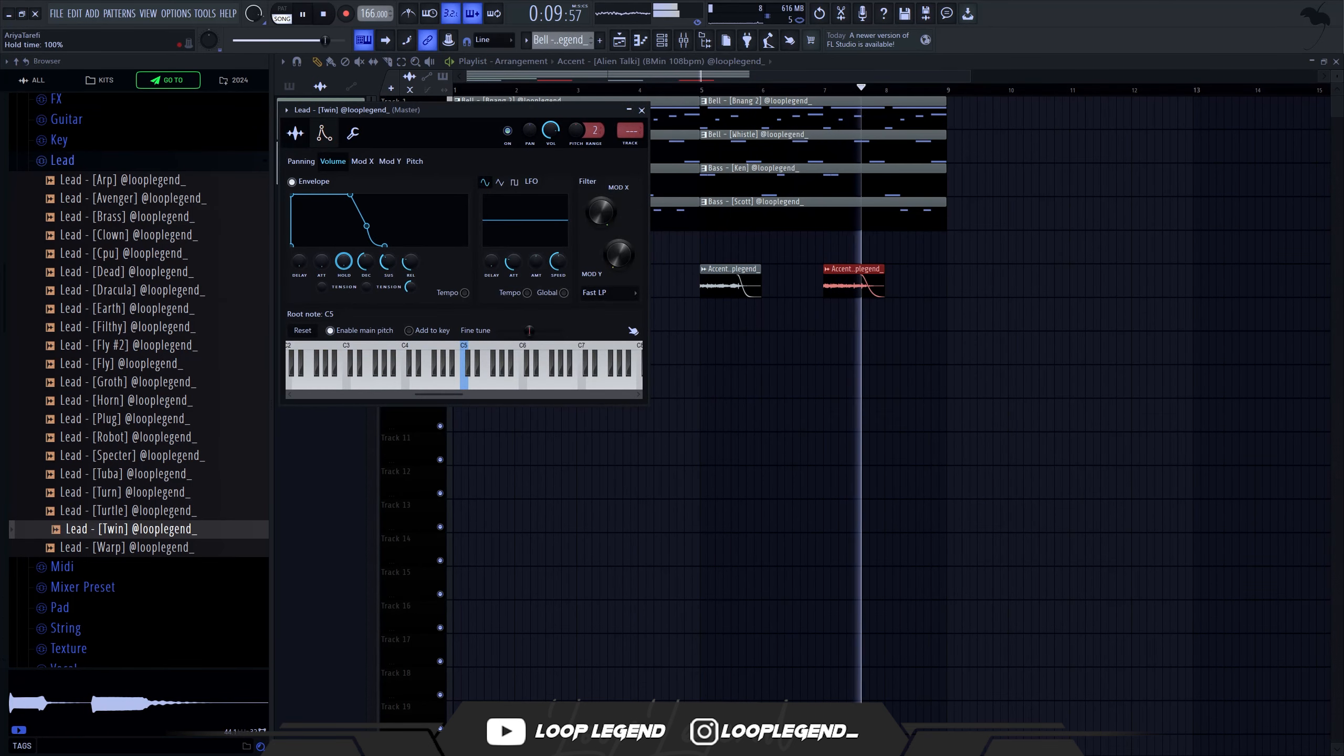
Step: Begin the Twin lead melody with two-step B4 and B5 notes at steps 1 and 3 and a four-step B6 at step 5
{"action": "key", "text": "F7"}
{"action": "left_click", "coordinate": [338, 287]}
{"action": "left_click", "coordinate": [347, 147]}
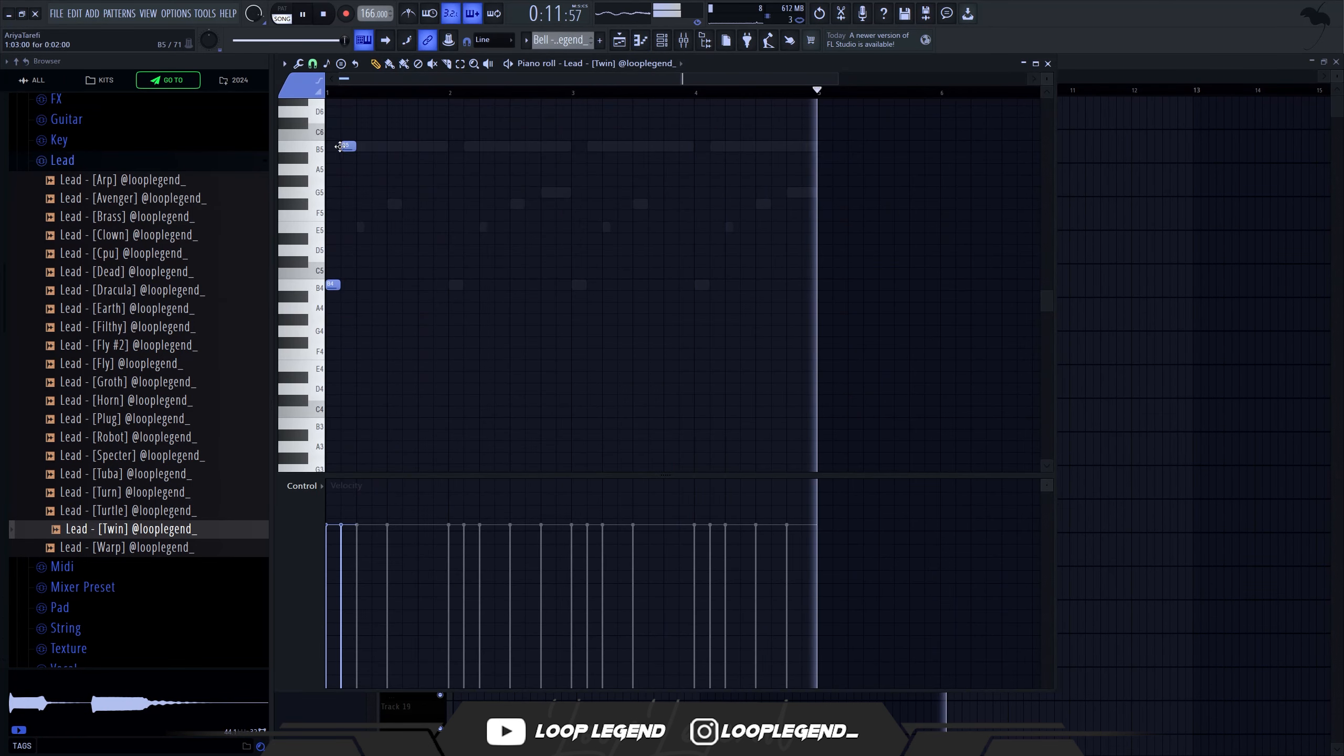
{"action": "key", "text": "space"}
{"action": "scroll", "coordinate": [362, 156], "scroll_direction": "up", "scroll_amount": 3}
{"action": "scroll", "coordinate": [361, 155], "scroll_direction": "up", "scroll_amount": 1}
{"action": "key", "text": "space"}
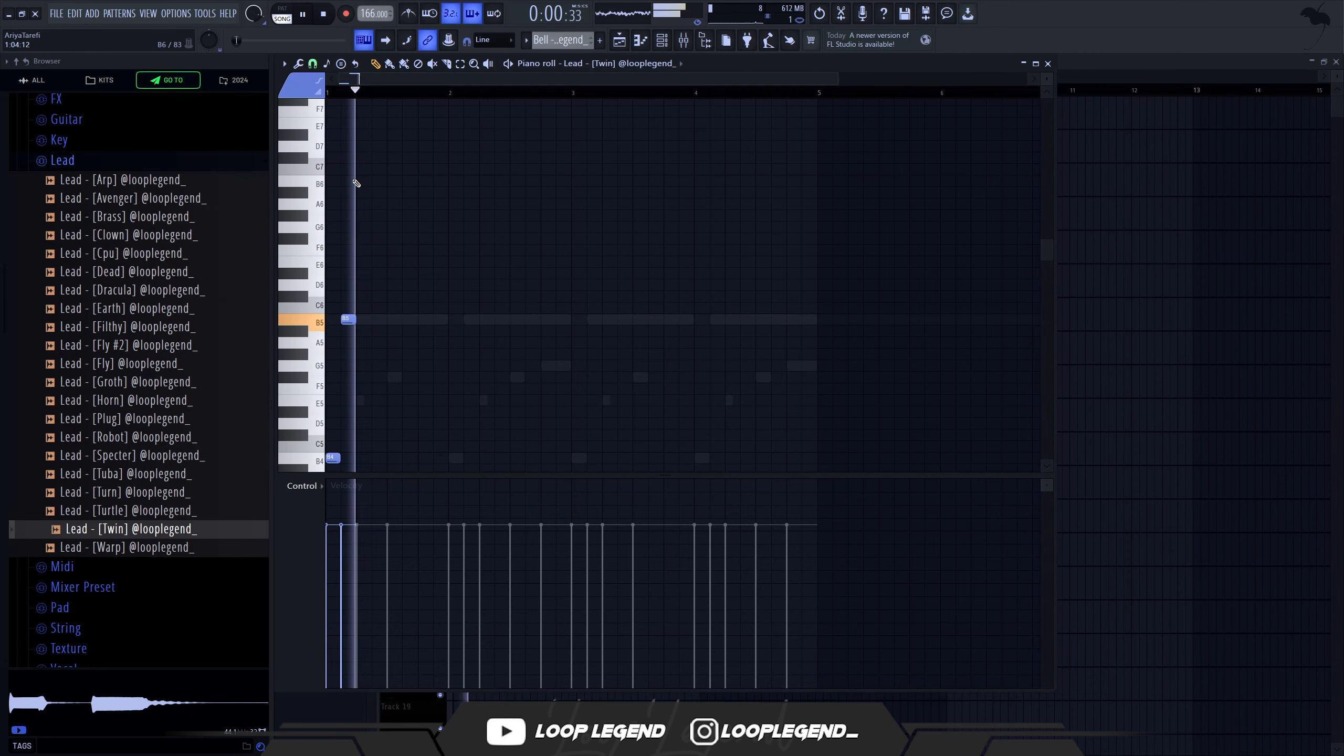
{"action": "left_click", "coordinate": [364, 181]}
{"action": "key", "text": "space"}
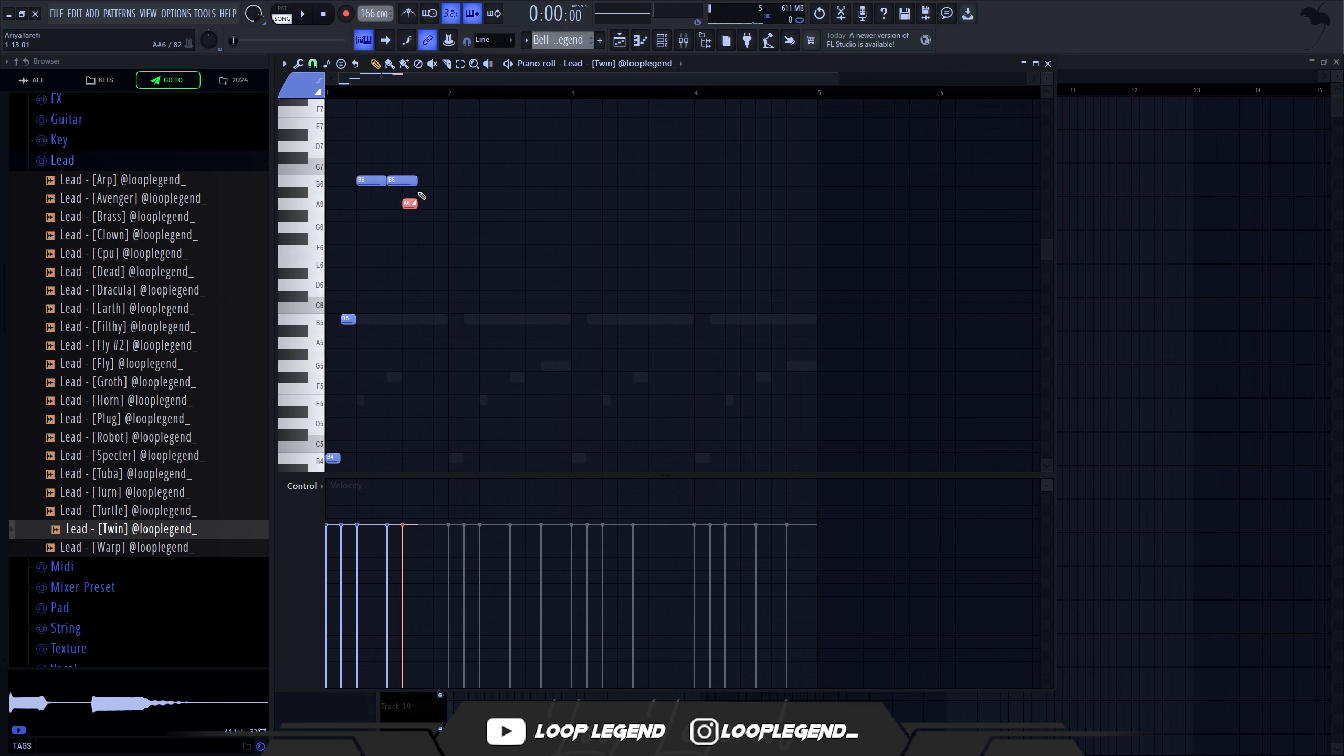
Step: Extend the Twin lead's step 9 note to the end of bar 1, lower it to B5 and put its slide note on G5
{"action": "key", "text": "space"}
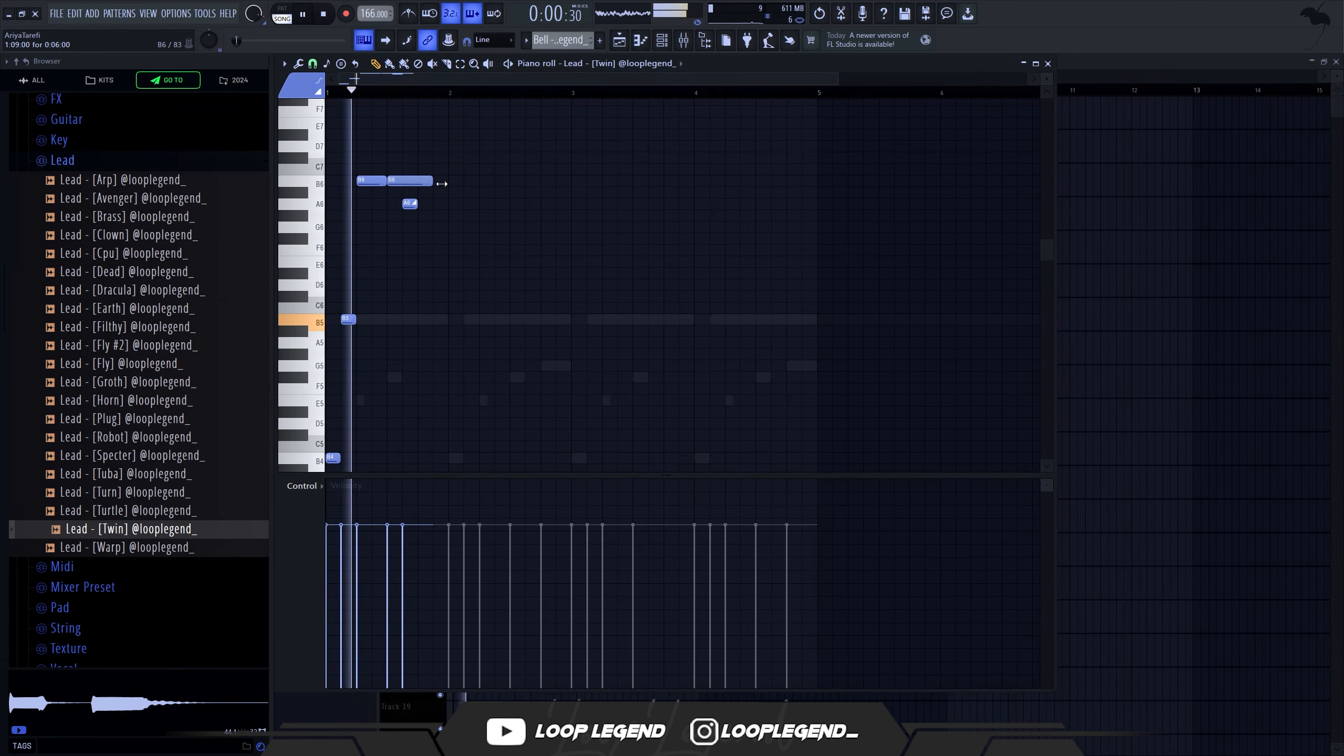
{"action": "left_click_drag", "start_coordinate": [442, 183], "coordinate": [410, 226]}
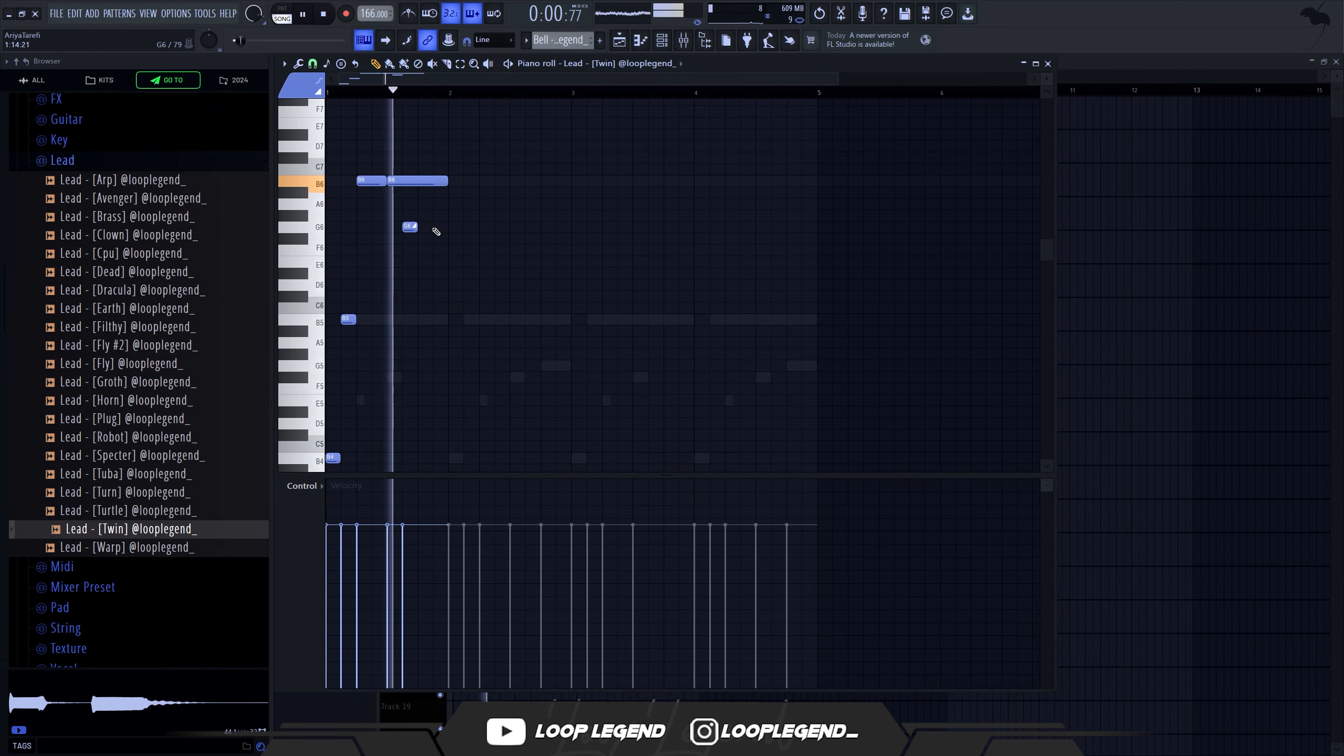
{"action": "key", "text": "space"}
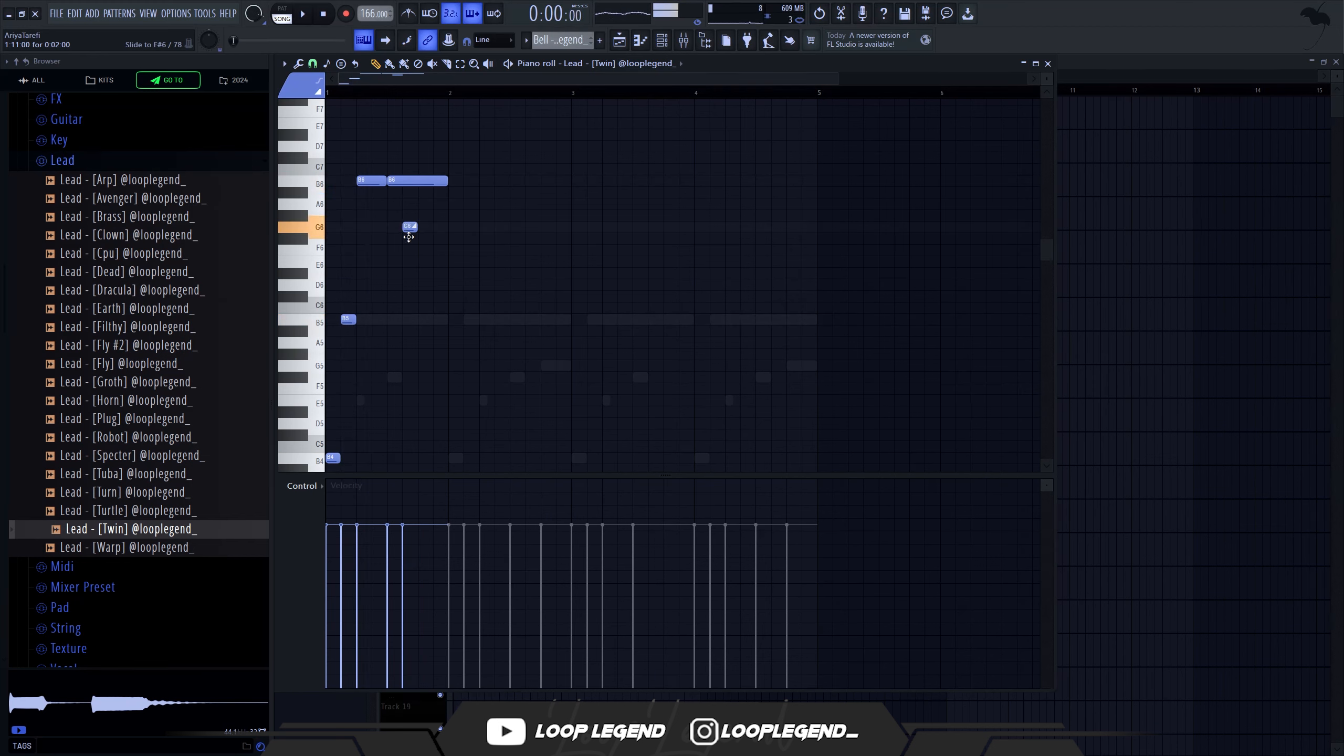
{"action": "left_click_drag", "start_coordinate": [412, 239], "coordinate": [392, 244]}
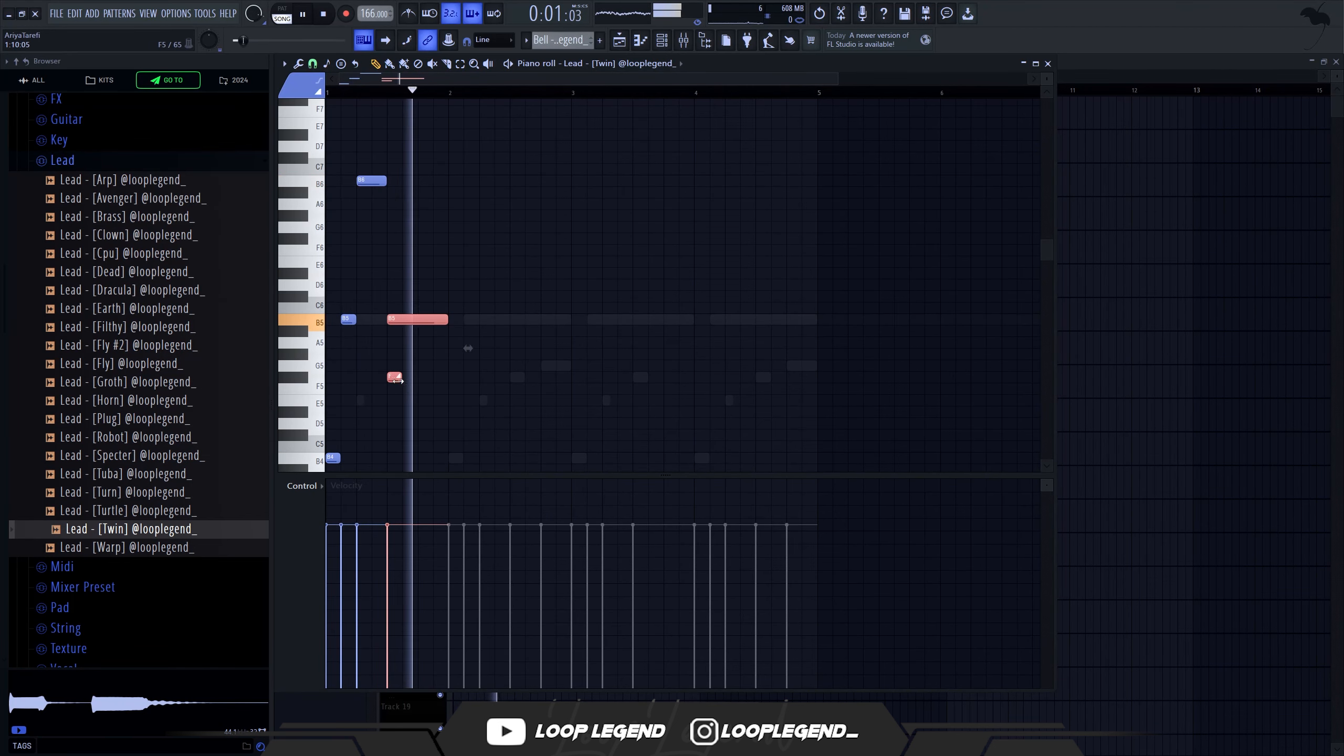
{"action": "left_click_drag", "start_coordinate": [425, 377], "coordinate": [409, 365]}
Step: Duplicate the Twin lead's bar 1 phrase into bar 2, open it with G5 and F#5 notes and move its short B5 to step 5
{"action": "key", "text": "ctrl+b"}
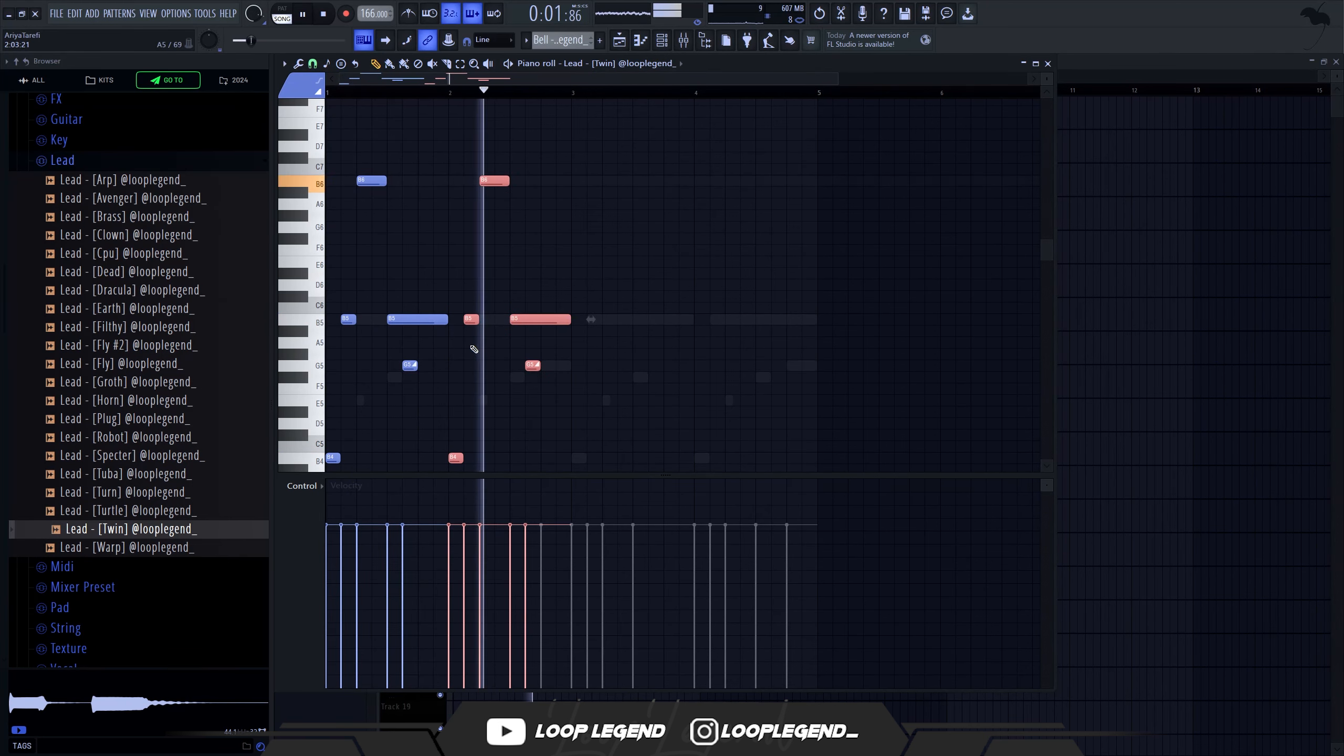
{"action": "key", "text": "space"}
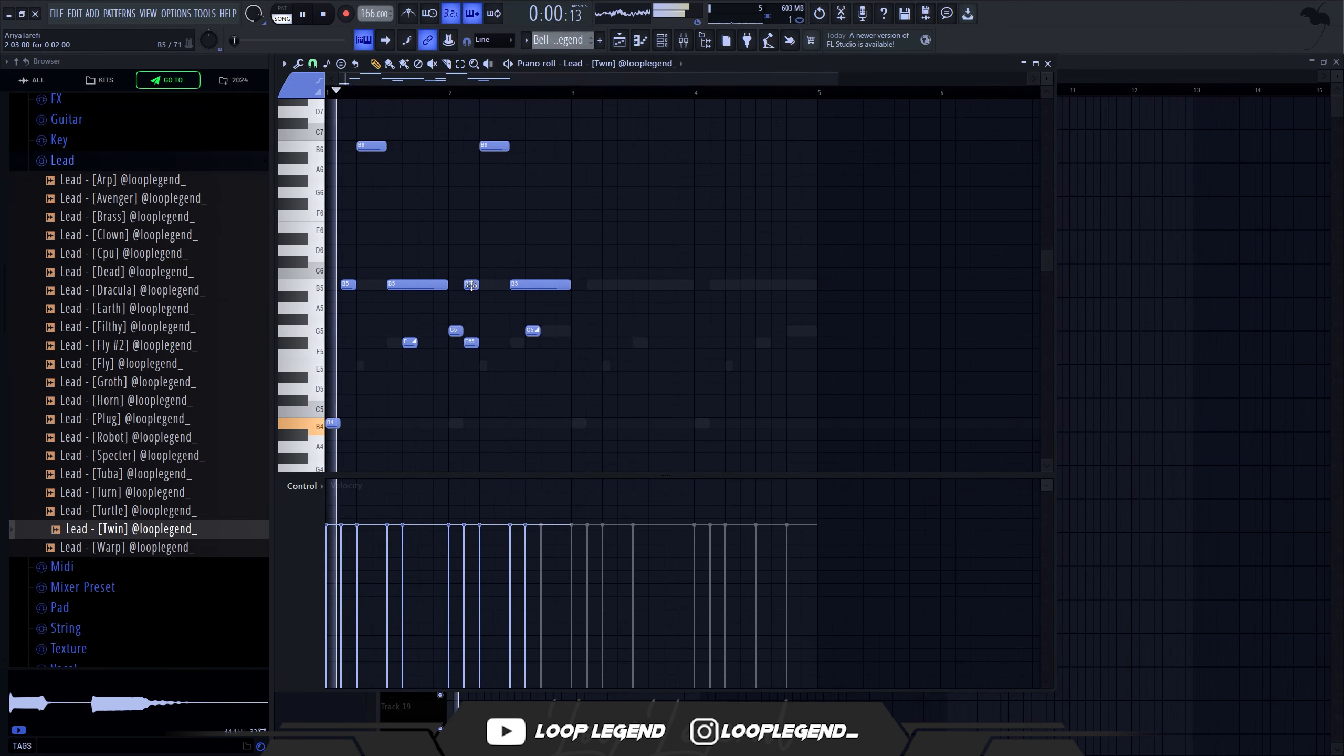
{"action": "left_click_drag", "start_coordinate": [471, 286], "coordinate": [486, 285]}
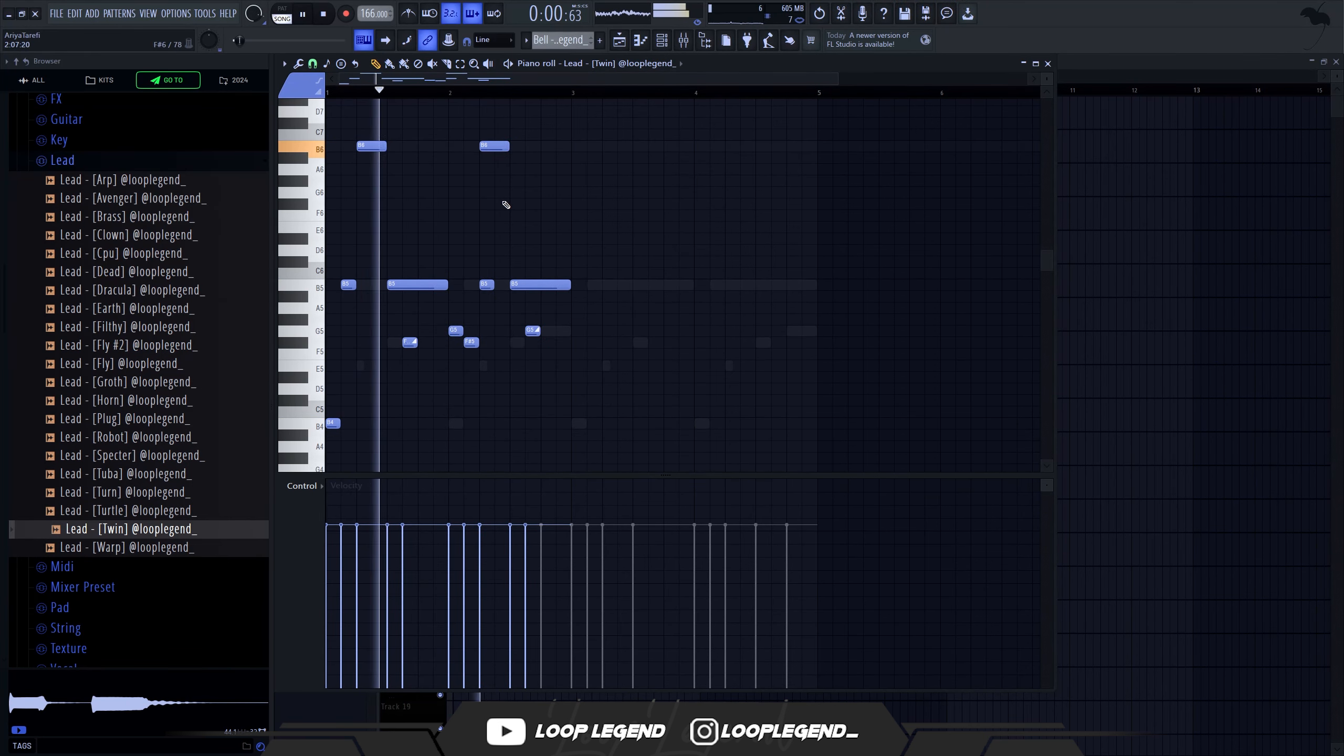
Step: In bar 2, move the B6 to step 9 and the long B5 with its G5 slide to step 13, trimming the B5 at the bar's end
{"action": "left_click_drag", "start_coordinate": [498, 146], "coordinate": [530, 149]}
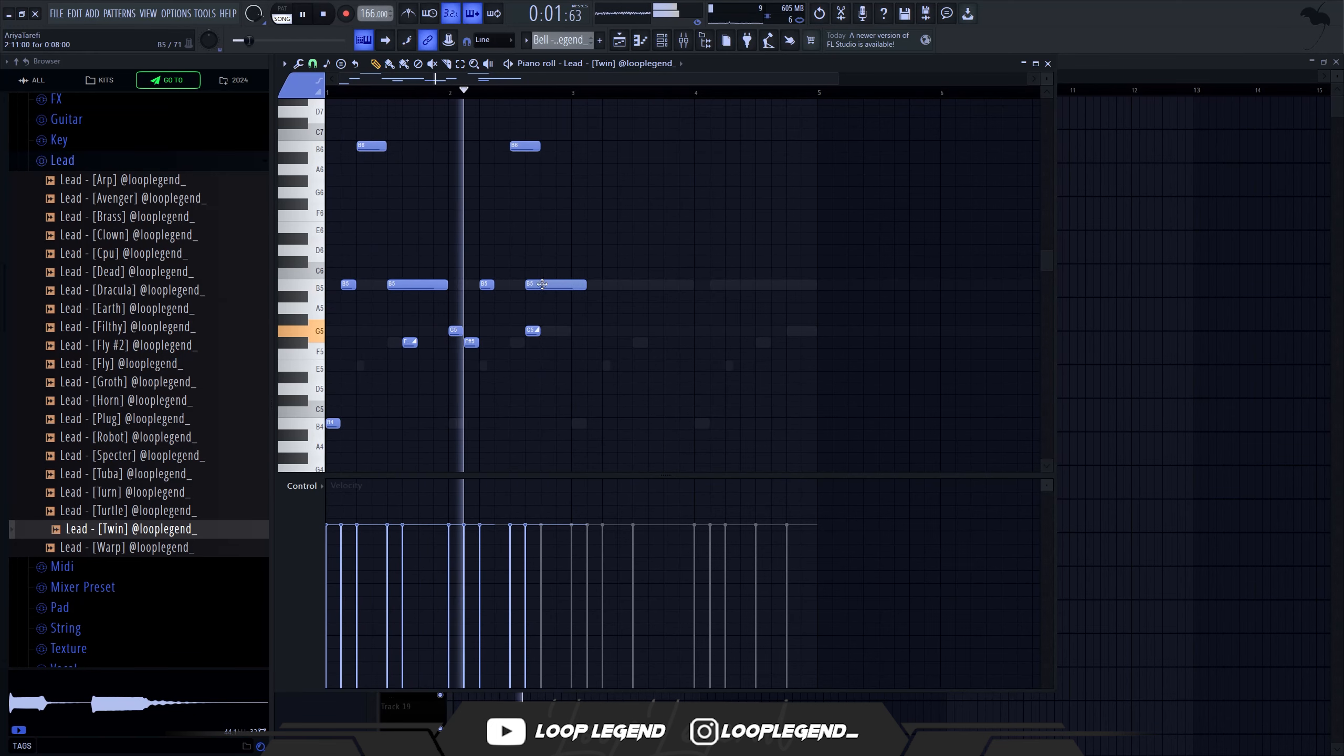
{"action": "left_click_drag", "start_coordinate": [532, 285], "coordinate": [554, 282]}
{"action": "left_click_drag", "start_coordinate": [531, 330], "coordinate": [548, 330]}
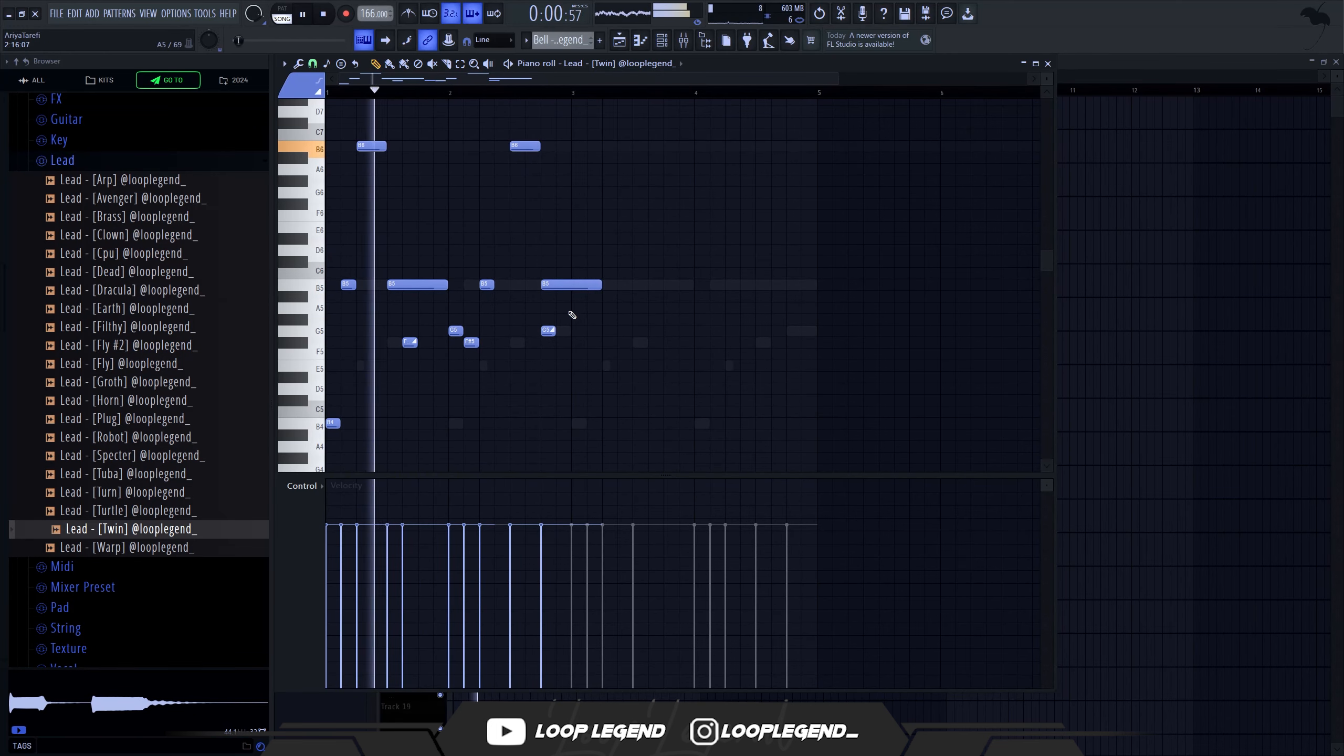
{"action": "left_click_drag", "start_coordinate": [600, 286], "coordinate": [570, 286]}
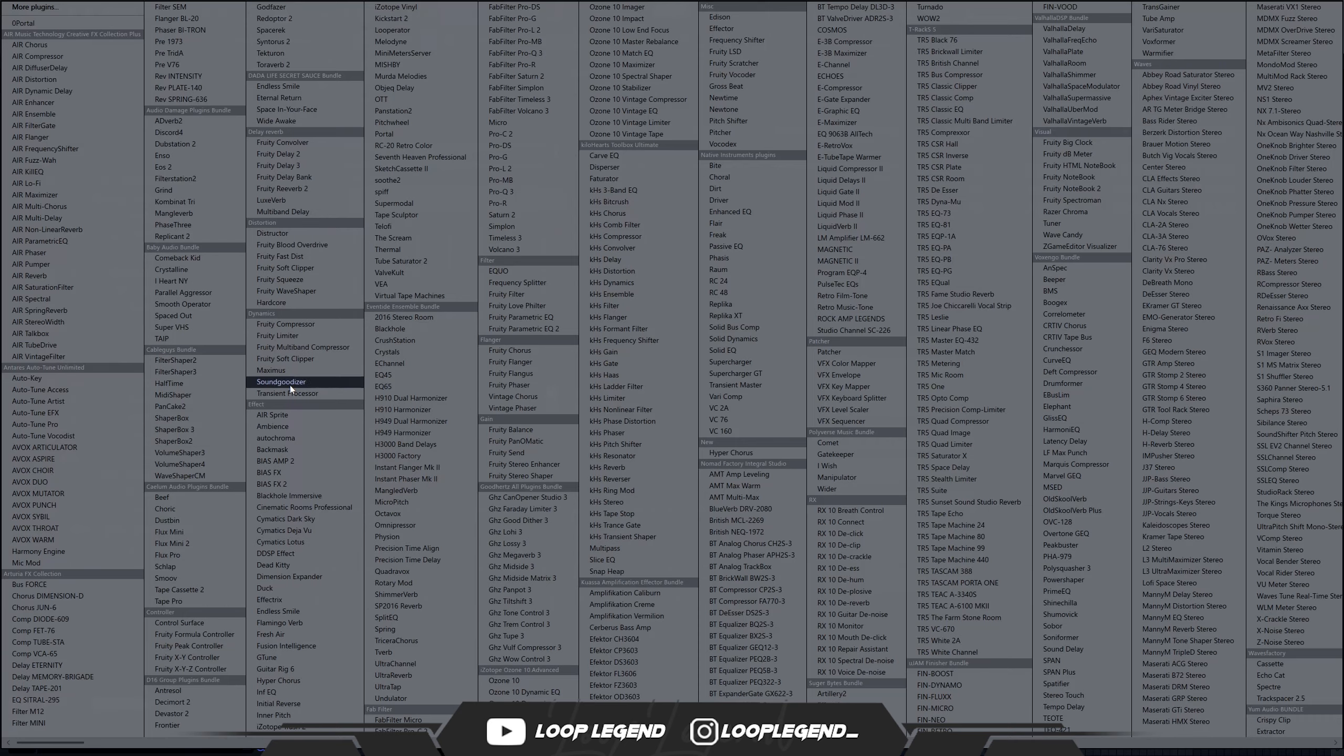
Step: Add Soundgoodizer and ValhallaRoom to the Twin lead's mixer track, with the reverb mix at 75.5%
{"action": "left_click", "coordinate": [281, 382]}
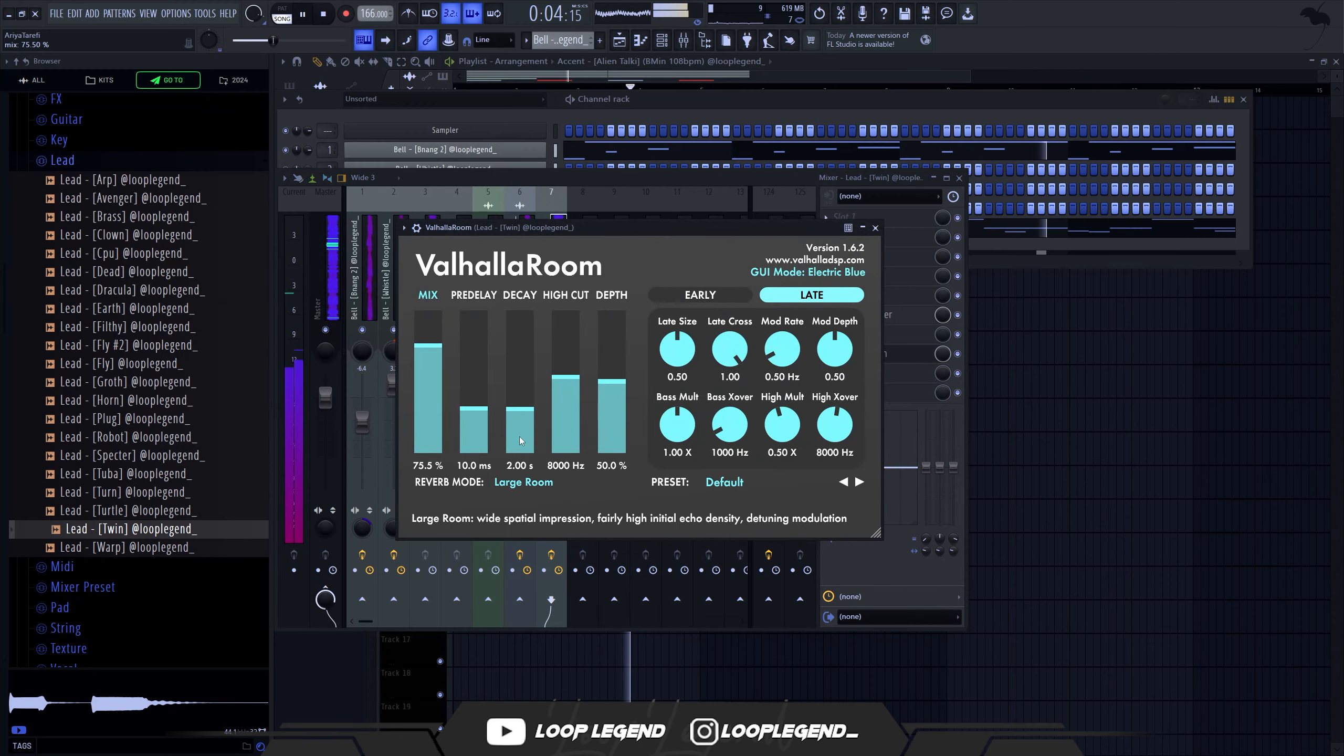
{"action": "key", "text": "Escape"}
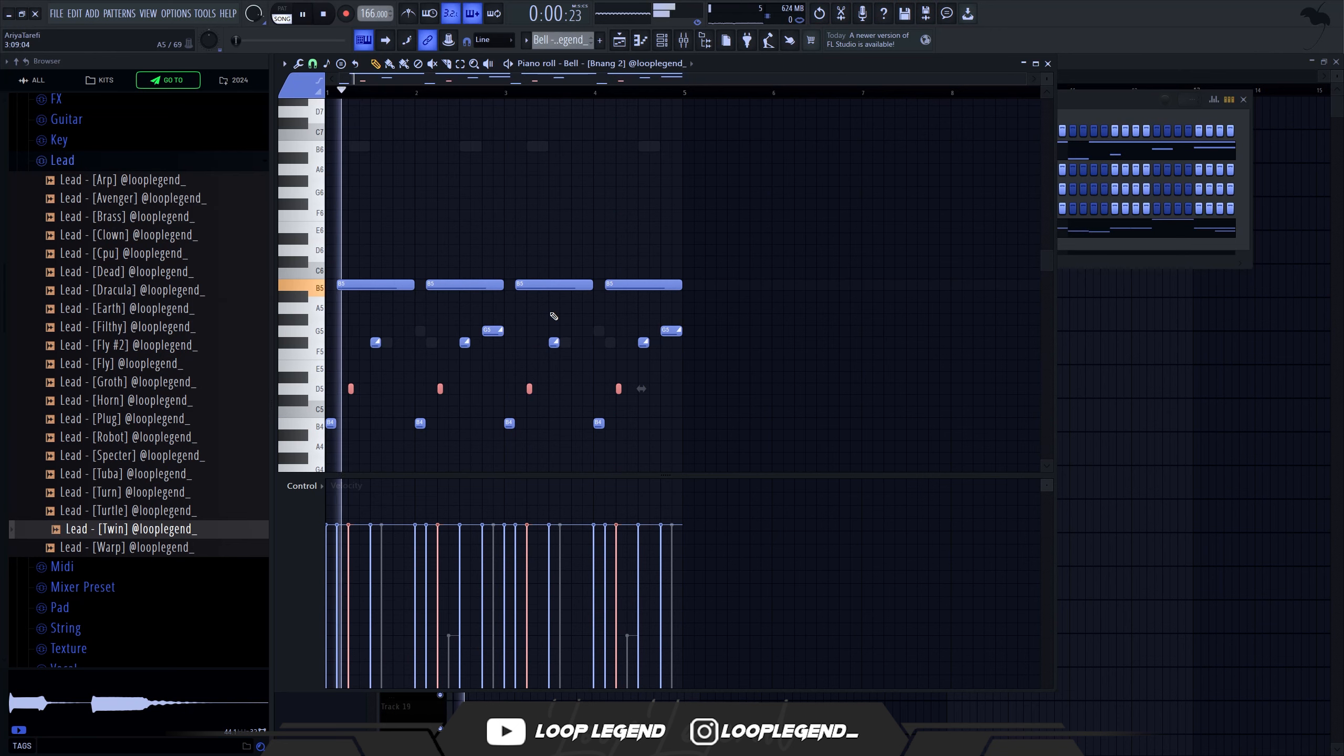
Step: Lower the Bnang 2 bell's four selected short step 5 notes to B4
{"action": "key", "text": "shift+Down"}
{"action": "key", "text": "shift+Down"}
{"action": "key", "text": "shift+Down"}
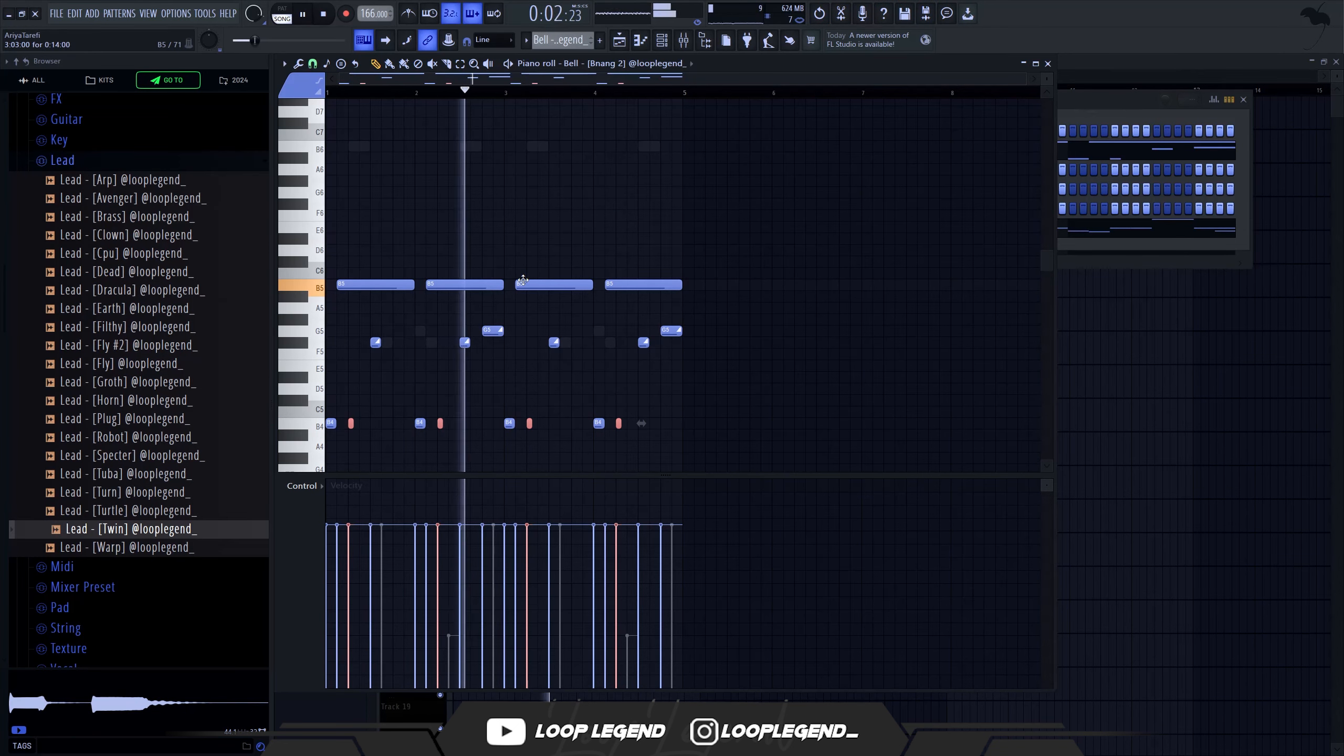
{"action": "scroll", "coordinate": [584, 378], "scroll_direction": "up", "scroll_amount": 3}
{"action": "scroll", "coordinate": [580, 375], "scroll_direction": "down", "scroll_amount": 3}
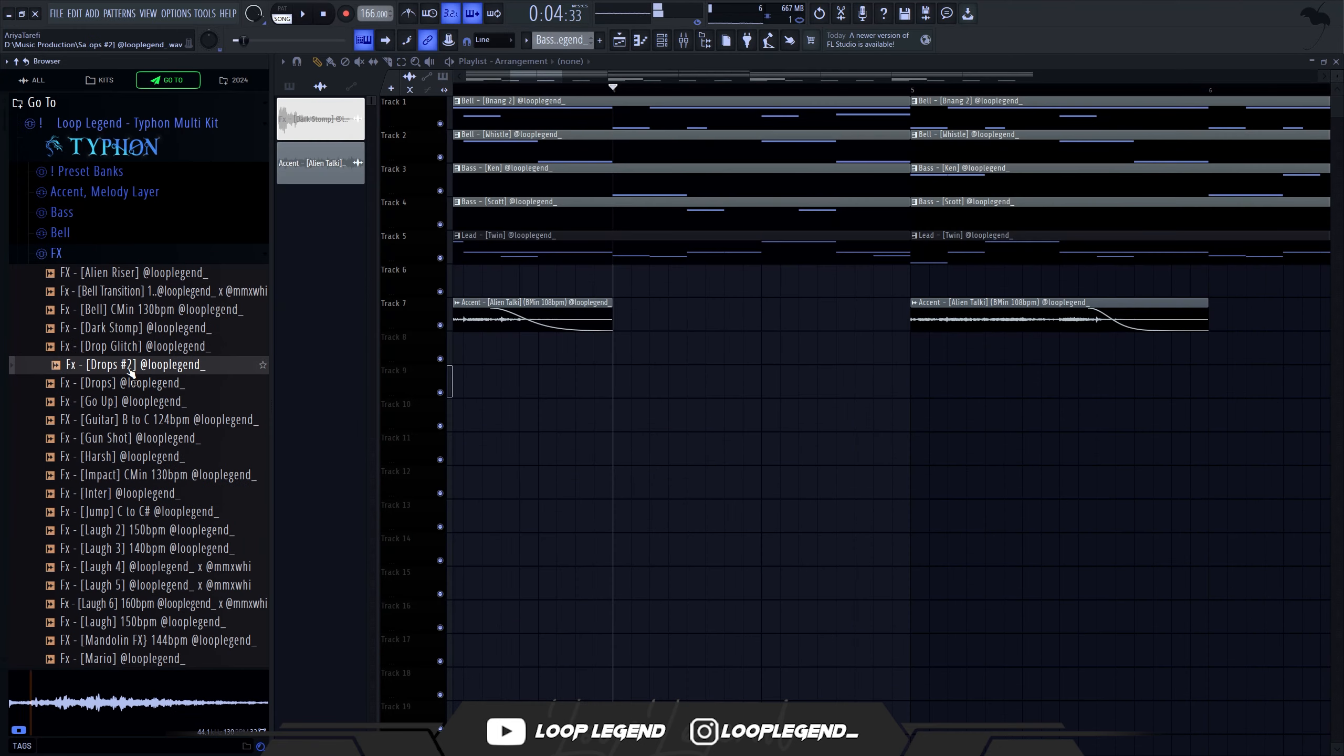
Step: Audition the kit's Drops and Go Up FX and place Fx - [Go Up] on track 9 in bar 4
{"action": "left_click", "coordinate": [126, 386]}
{"action": "left_click", "coordinate": [132, 402]}
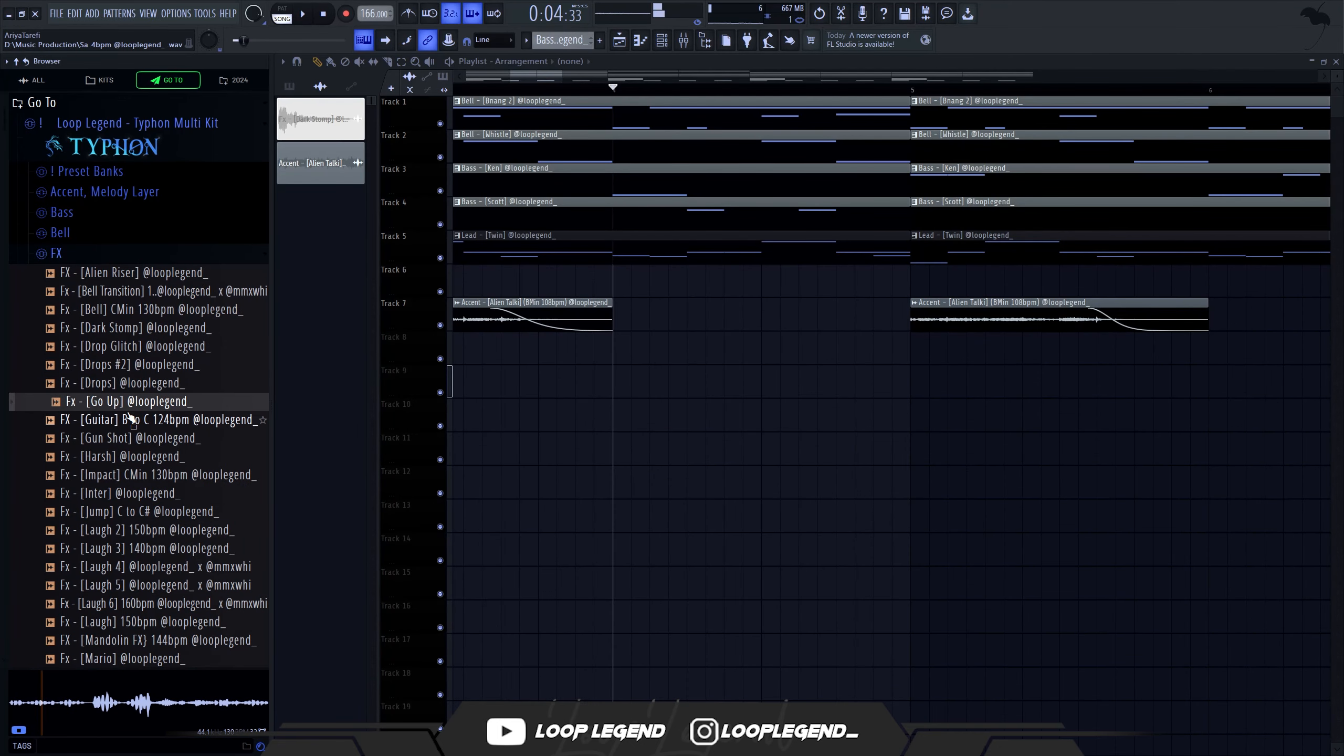
{"action": "left_click_drag", "start_coordinate": [129, 416], "coordinate": [936, 352]}
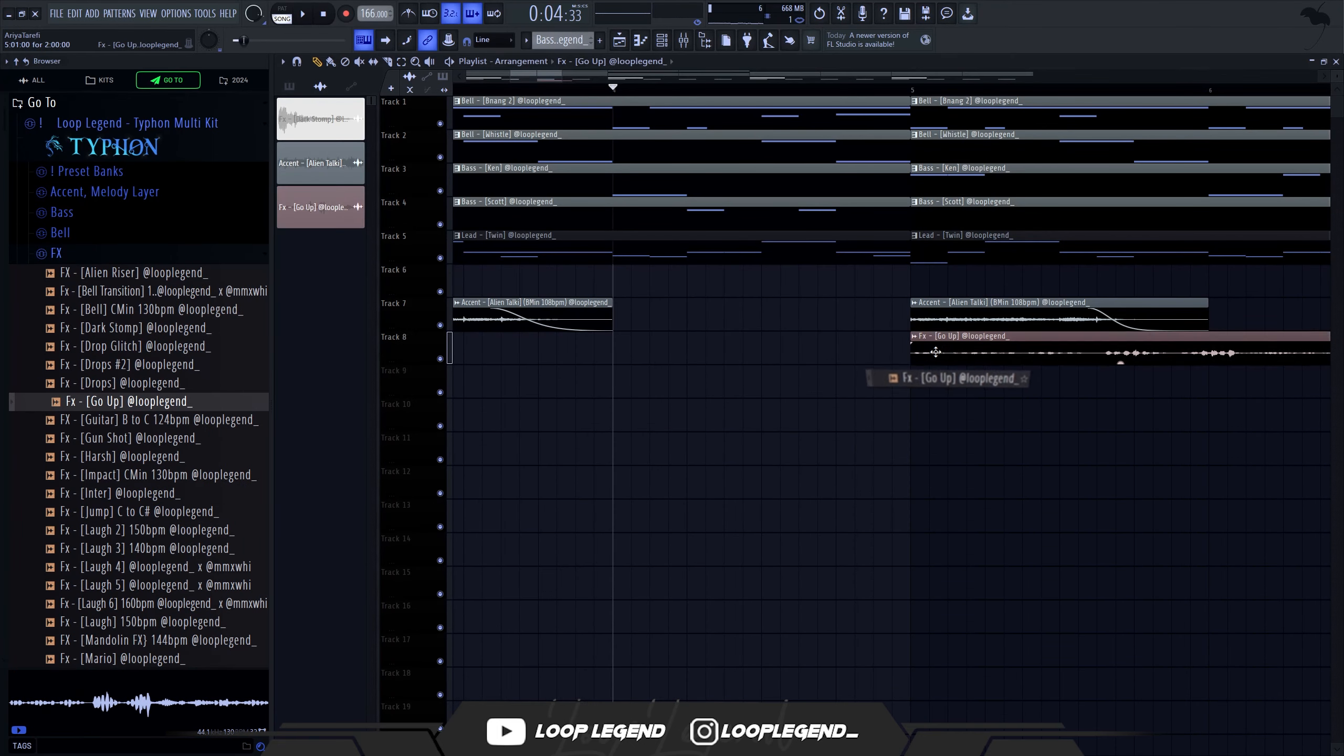
{"action": "left_click_drag", "start_coordinate": [935, 353], "coordinate": [836, 384]}
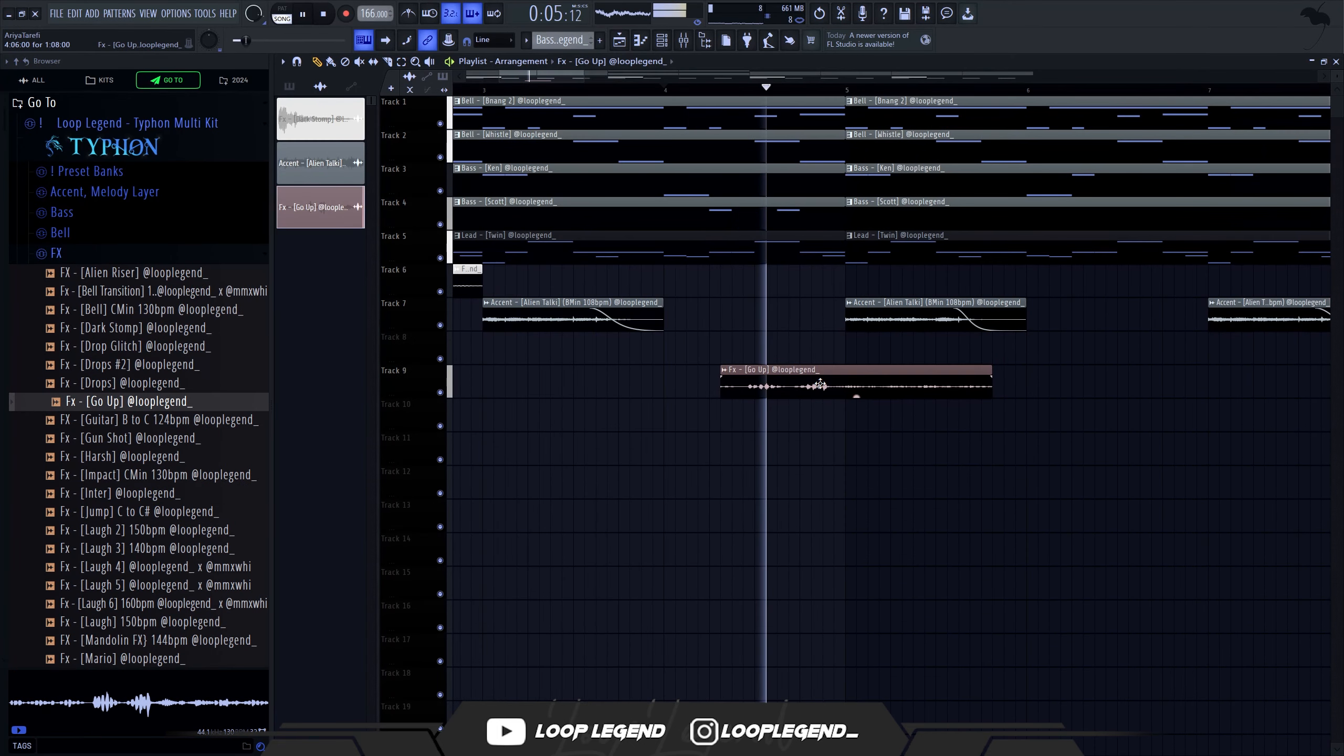
Step: Shift the Go Up clip to start on step 7 of bar 4 and trim its end at bar 5
{"action": "scroll", "coordinate": [818, 385], "scroll_direction": "up", "scroll_amount": 3}
{"action": "key", "text": "space"}
{"action": "key", "text": "space"}
{"action": "scroll", "coordinate": [673, 392], "scroll_direction": "up", "scroll_amount": 2}
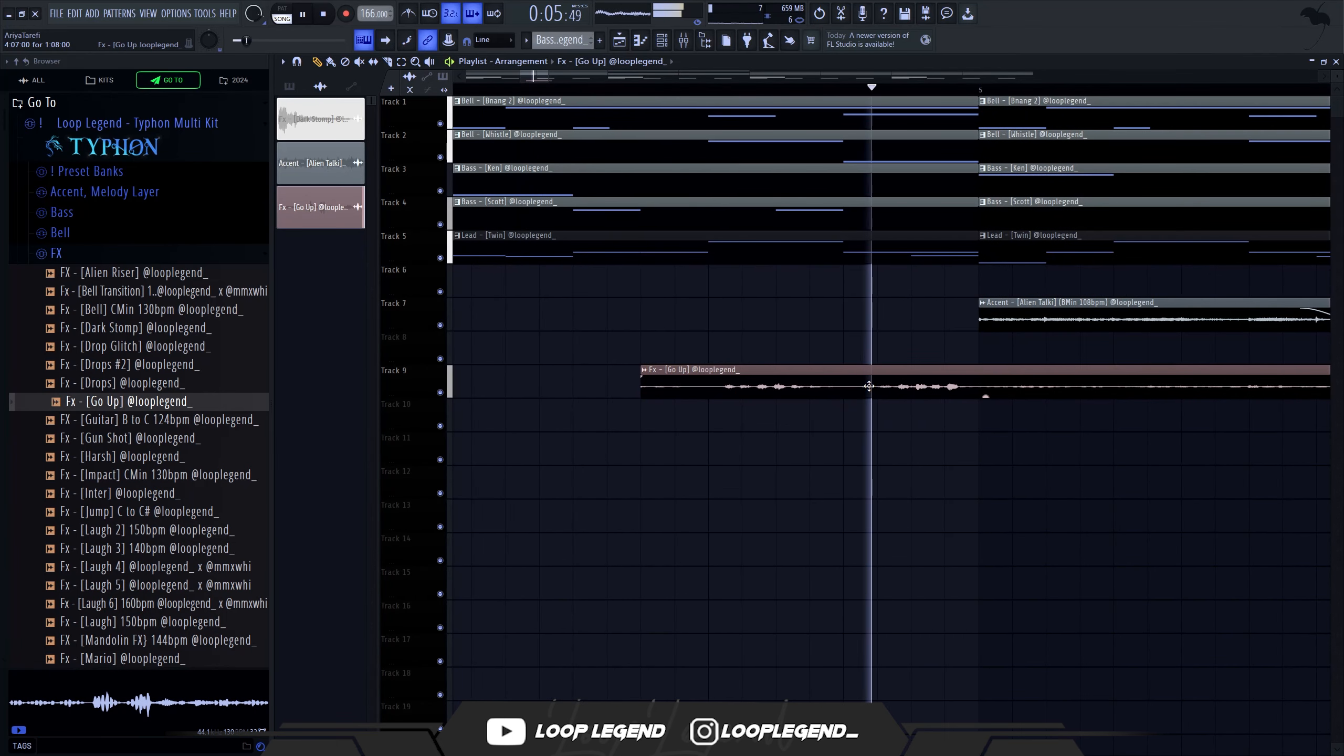
{"action": "key", "text": "space"}
{"action": "left_click_drag", "start_coordinate": [987, 392], "coordinate": [987, 403]}
{"action": "key", "text": "p"}
{"action": "right_click", "coordinate": [987, 394]}
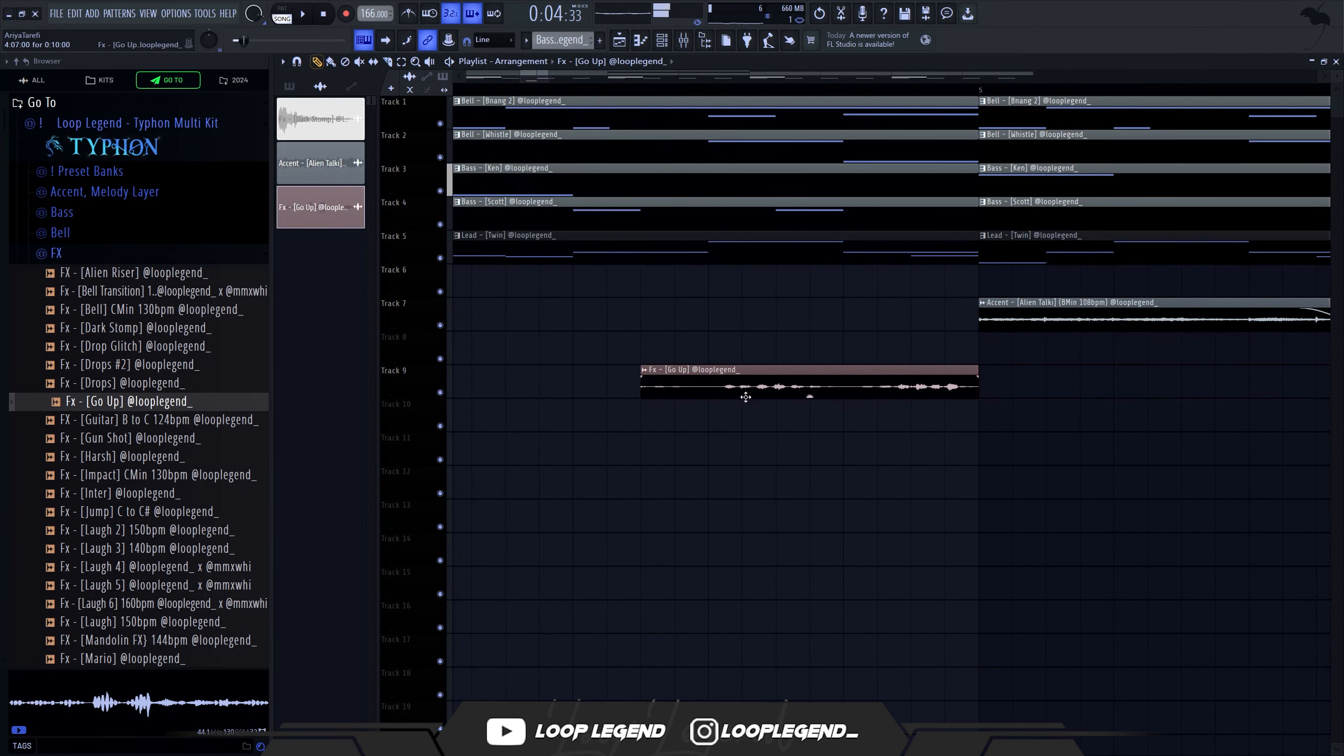
{"action": "key", "text": "space"}
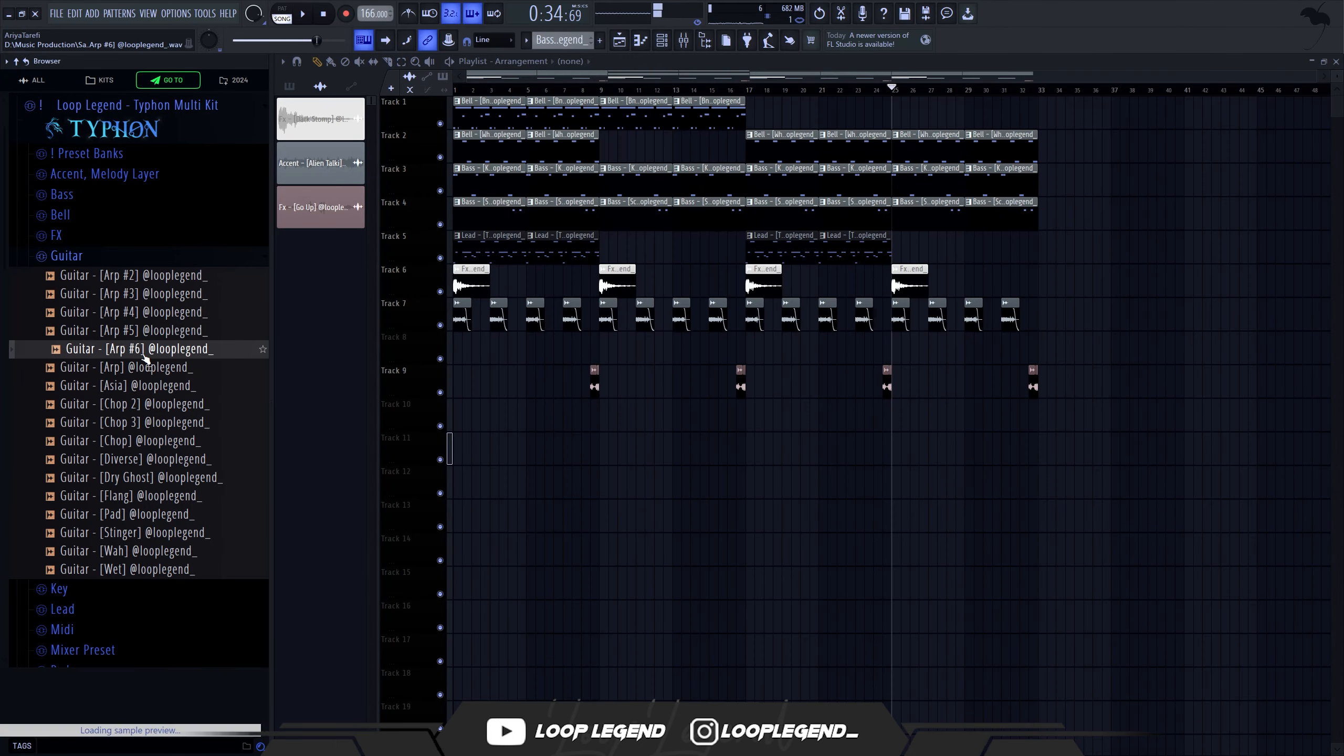
Step: Audition the Arp guitars and load Guitar - [Arp #6] as a new channel in new Pattern 6, with its piano roll open
{"action": "key", "text": "Up"}
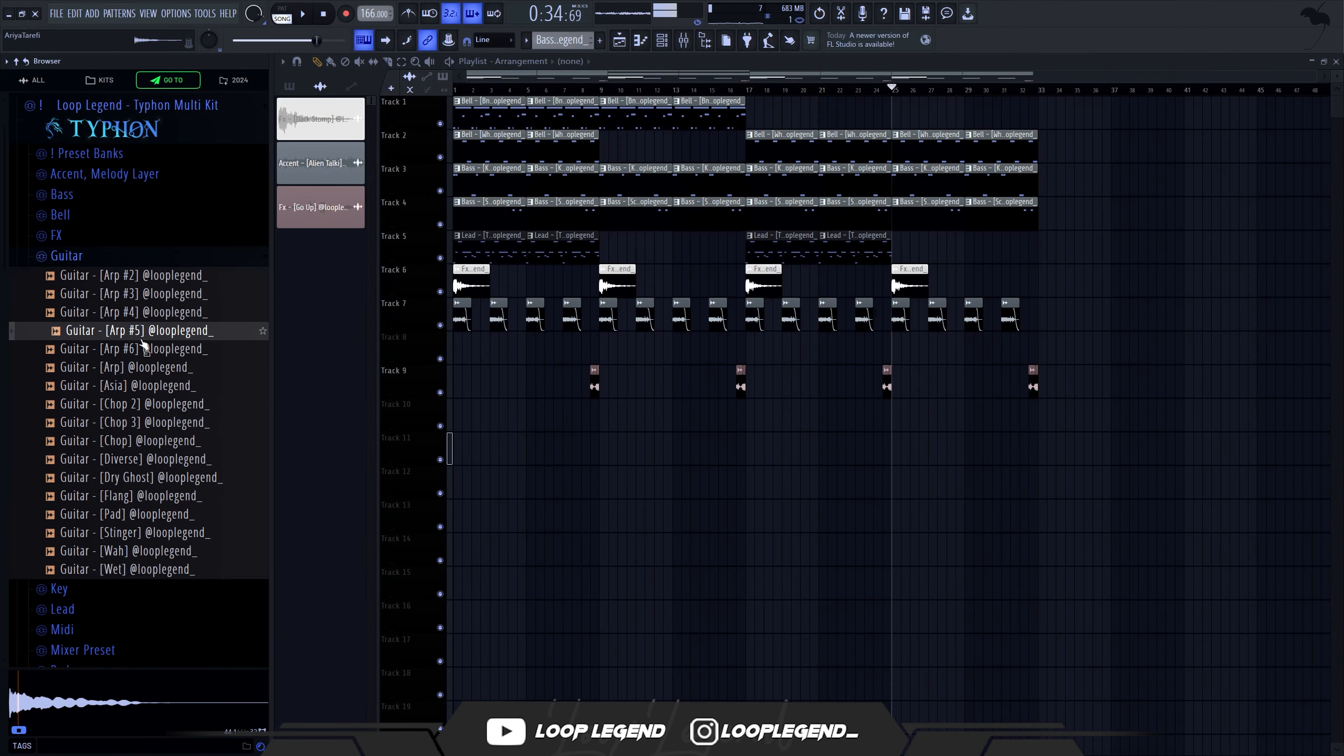
{"action": "left_click", "coordinate": [141, 349]}
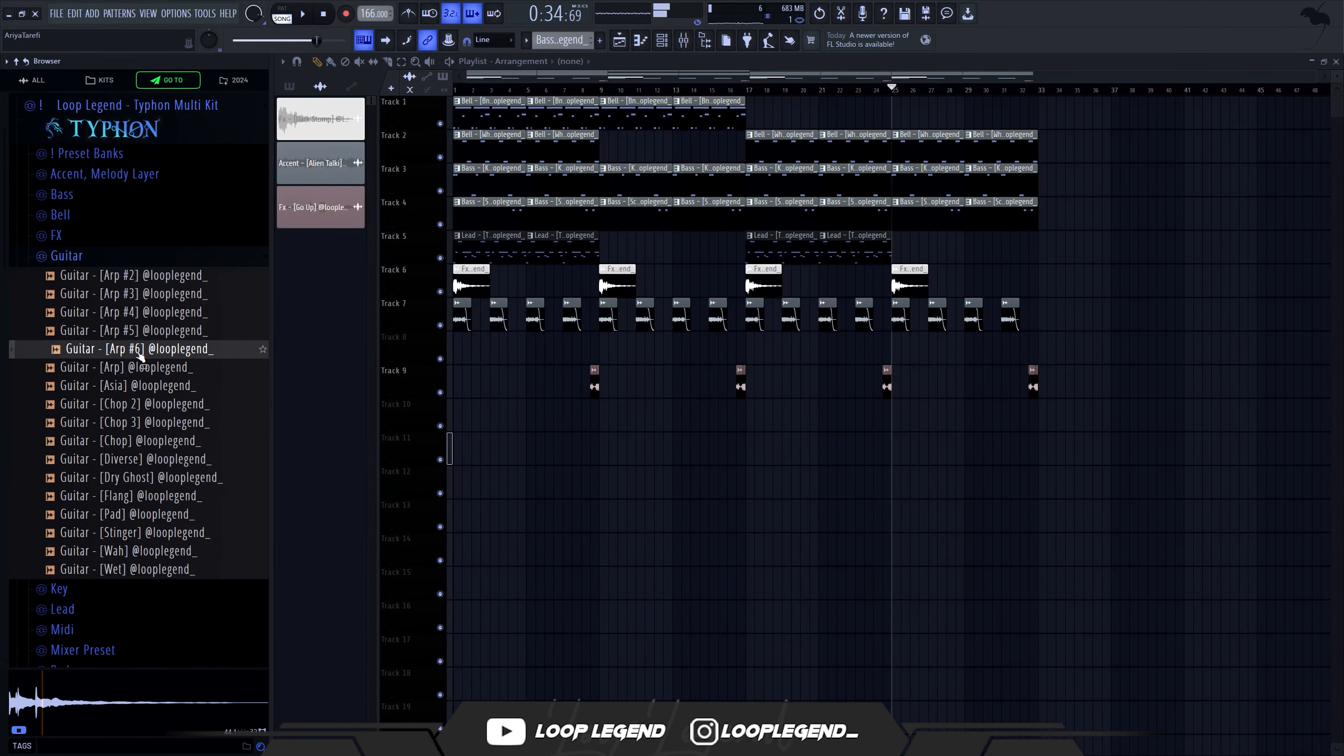
{"action": "right_click", "coordinate": [140, 354]}
{"action": "left_click", "coordinate": [162, 369]}
{"action": "key", "text": "F4"}
{"action": "key", "text": "Return"}
{"action": "key", "text": "F6"}
{"action": "key", "text": "F7"}
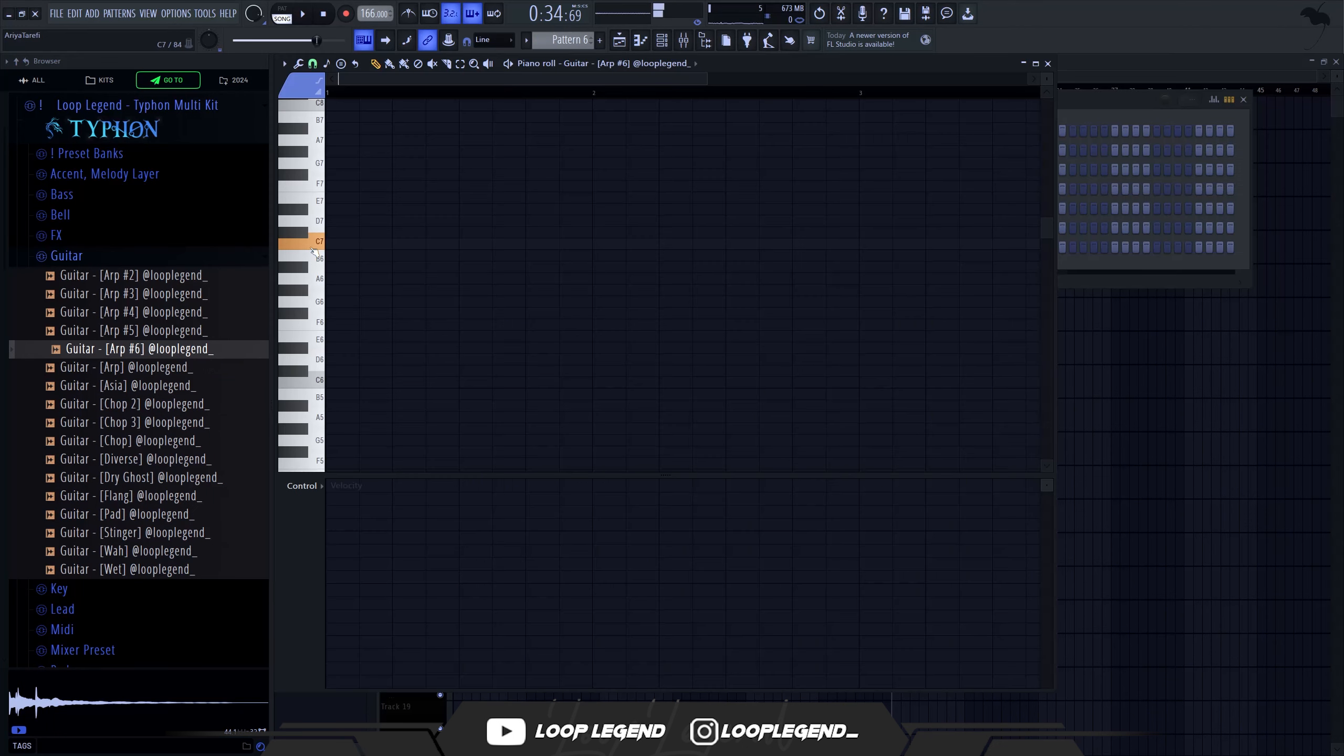
Step: Draw a half-bar B7 guitar note starting on step 5 of bar 1
{"action": "scroll", "coordinate": [333, 224], "scroll_direction": "up", "scroll_amount": 3}
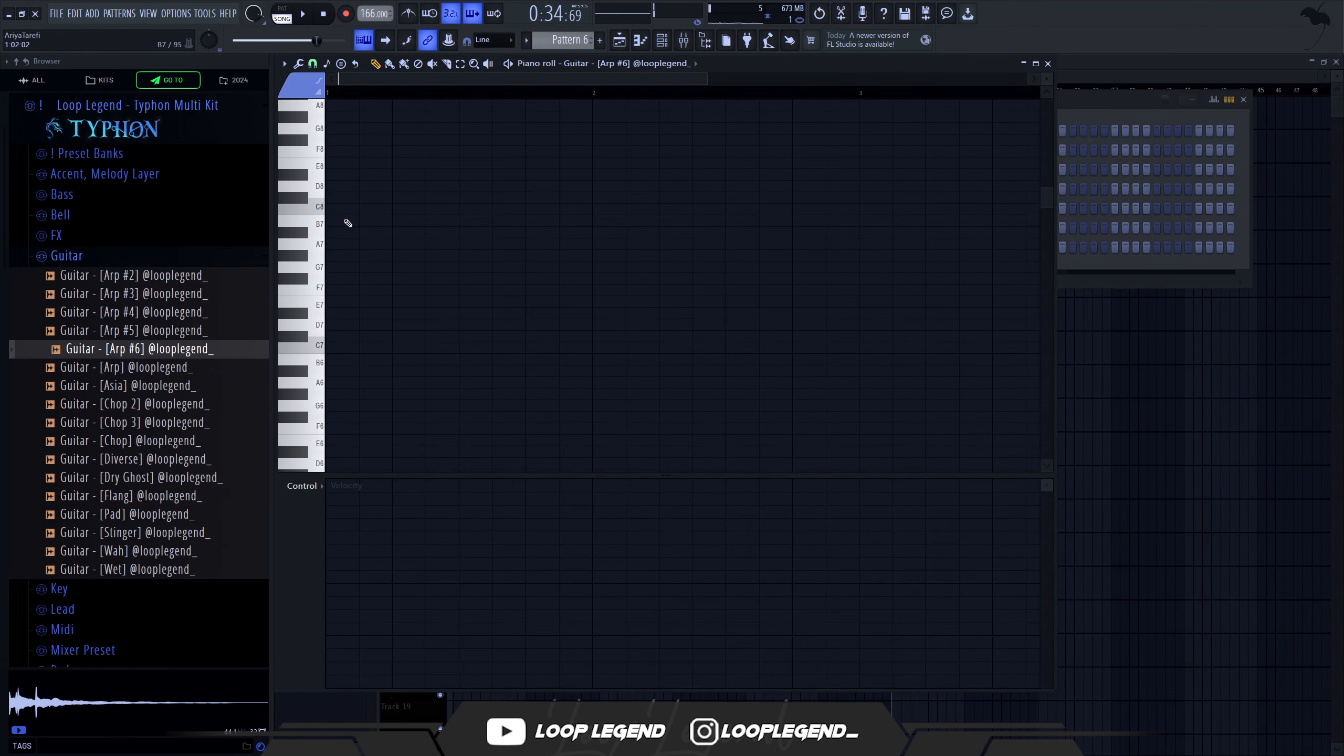
{"action": "key", "text": "space"}
{"action": "left_click", "coordinate": [396, 223]}
{"action": "key", "text": "space"}
{"action": "scroll", "coordinate": [462, 250], "scroll_direction": "down", "scroll_amount": 1}
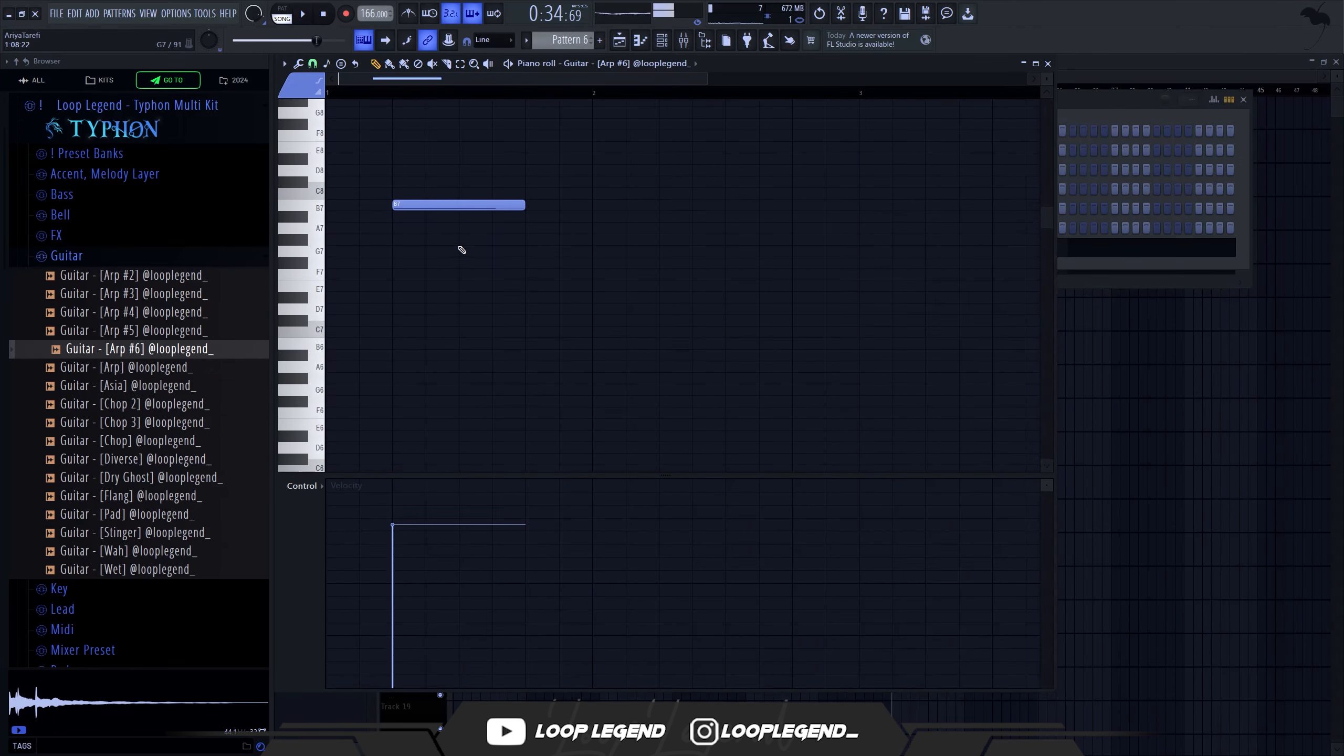
Step: Continue the guitar line with half-bar notes on B6 at bar 1 step 13 and B5 at bar 2 step 5
{"action": "scroll", "coordinate": [461, 250], "scroll_direction": "down", "scroll_amount": 3}
{"action": "key", "text": "space"}
{"action": "key", "text": "space"}
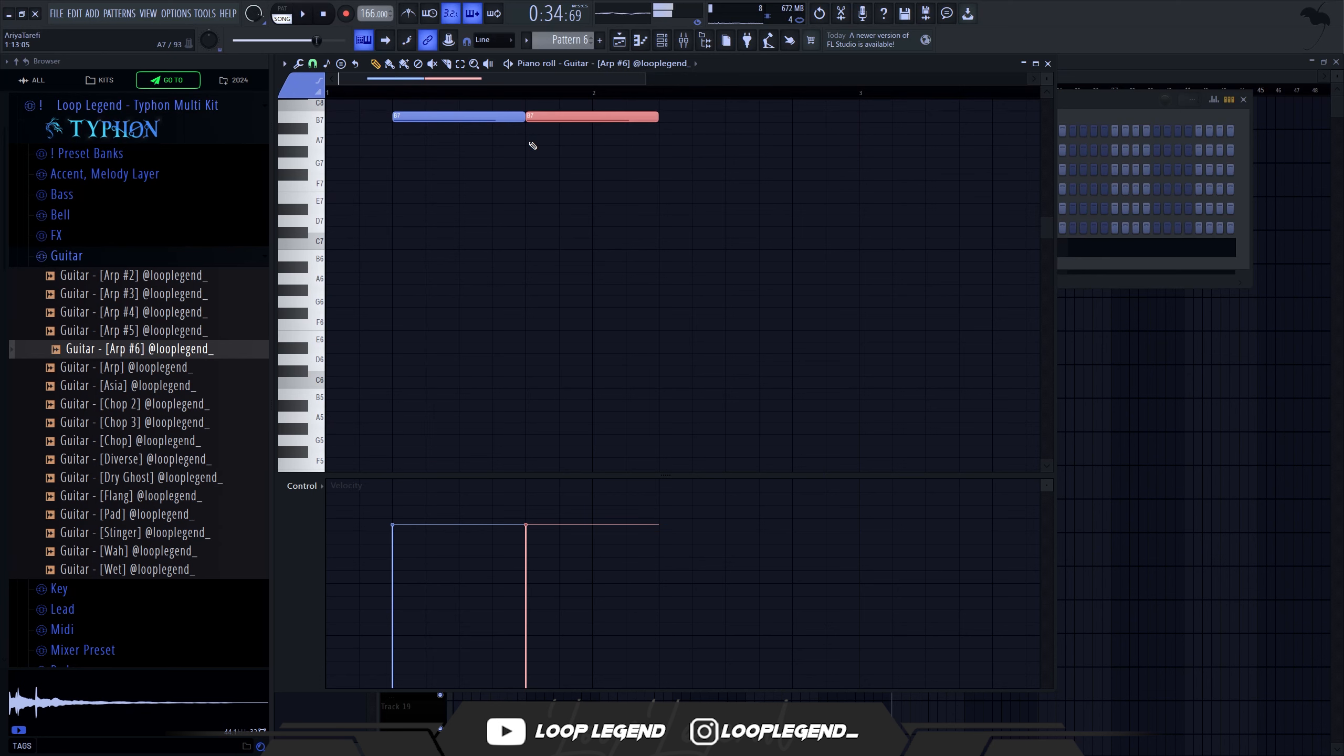
{"action": "key", "text": "space"}
{"action": "key", "text": "ctrl+b"}
{"action": "key", "text": "ctrl+Down"}
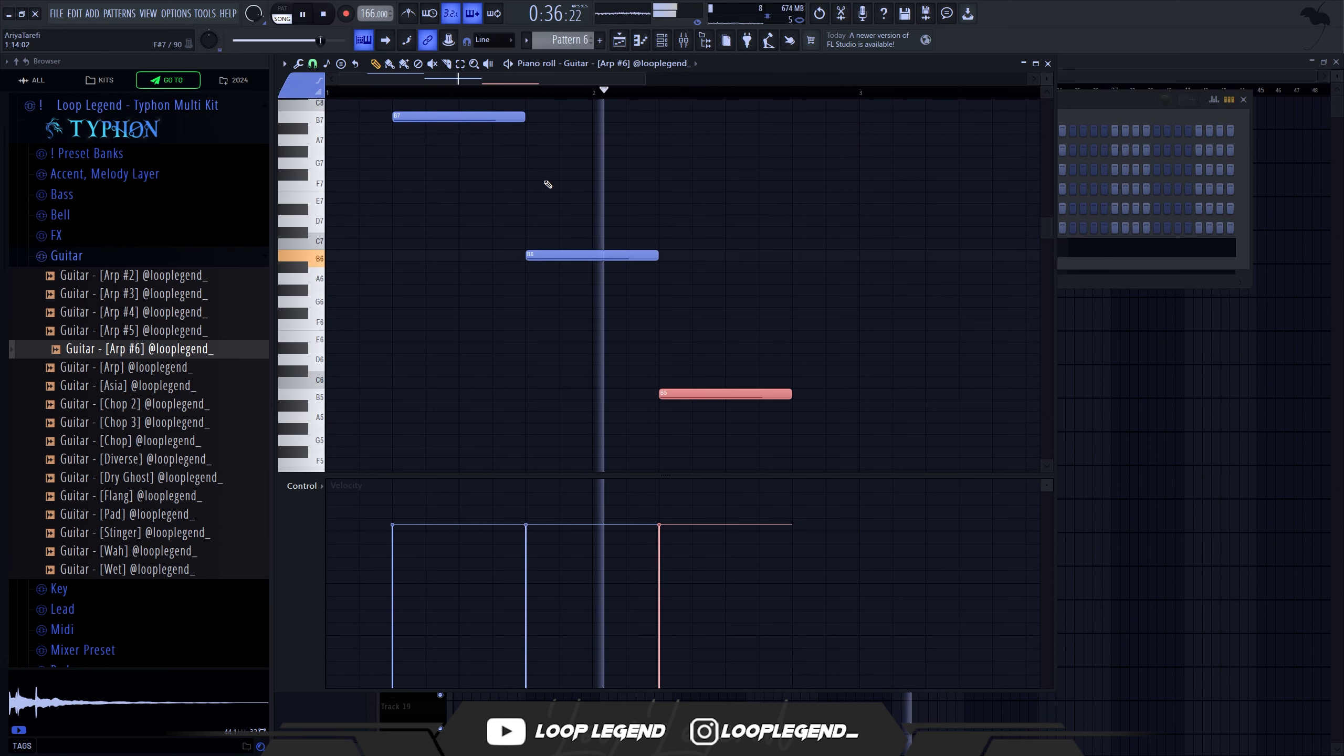
{"action": "scroll", "coordinate": [582, 254], "scroll_direction": "down", "scroll_amount": 2}
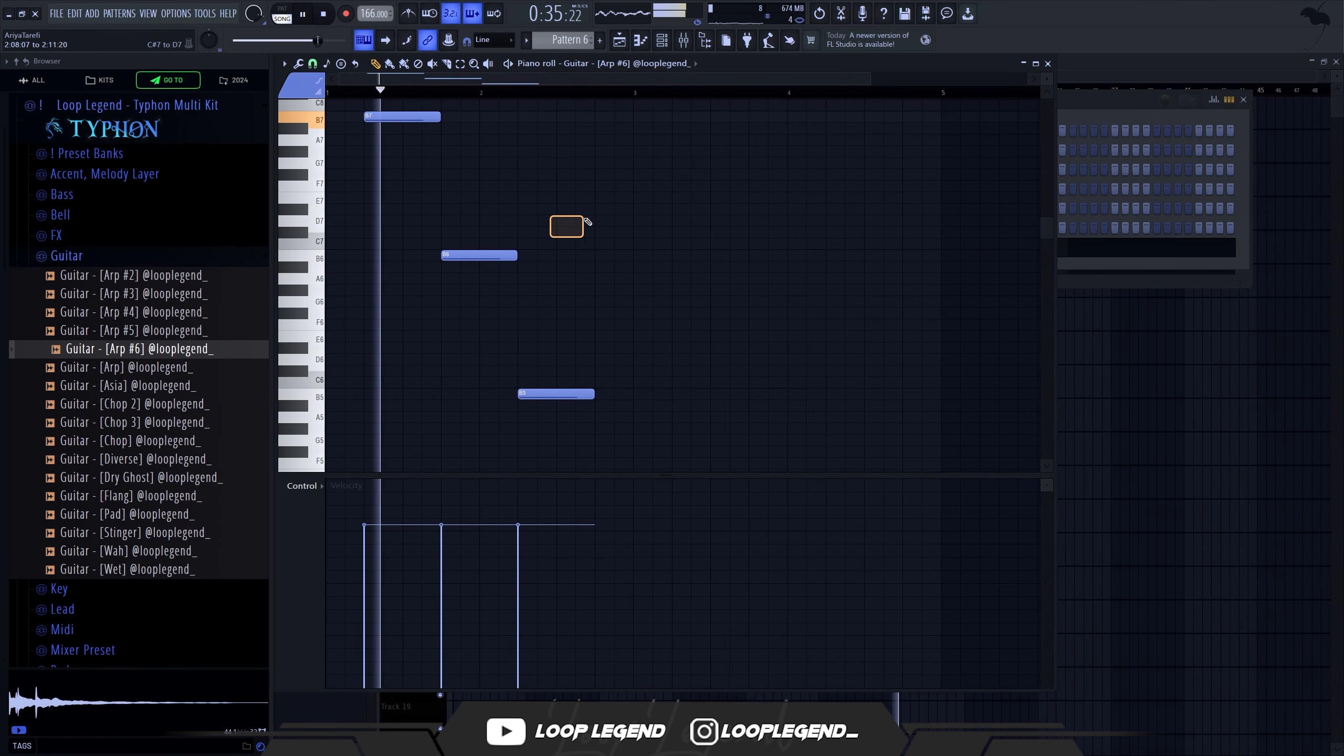
Step: Swap the guitar sample for Guitar - [Arp #5] and fit a six-step B5 slide note from bar 1 step 15
{"action": "left_click", "coordinate": [193, 329]}
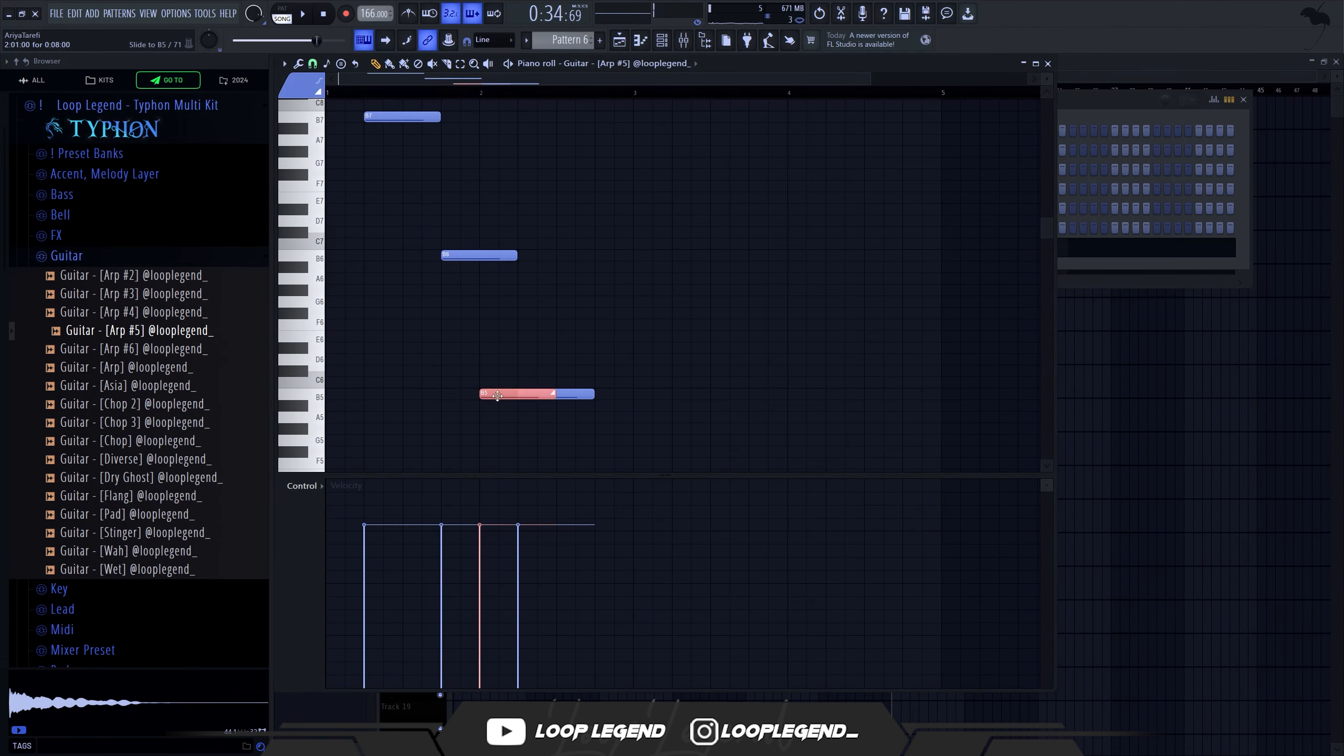
{"action": "left_click_drag", "start_coordinate": [492, 395], "coordinate": [473, 395]}
{"action": "left_click_drag", "start_coordinate": [478, 395], "coordinate": [515, 395]}
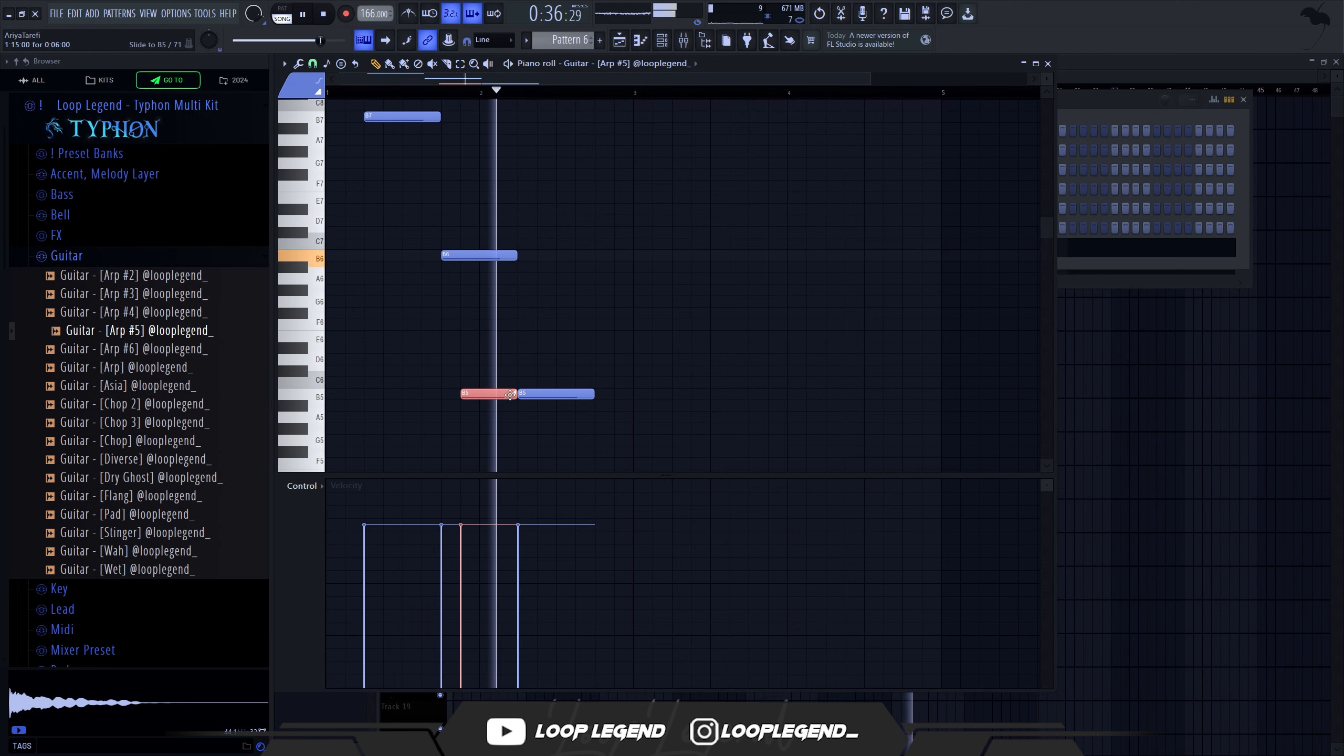
Step: Duplicate the guitar's two-bar phrase into bars 3 and 4
{"action": "key", "text": "ctrl+b"}
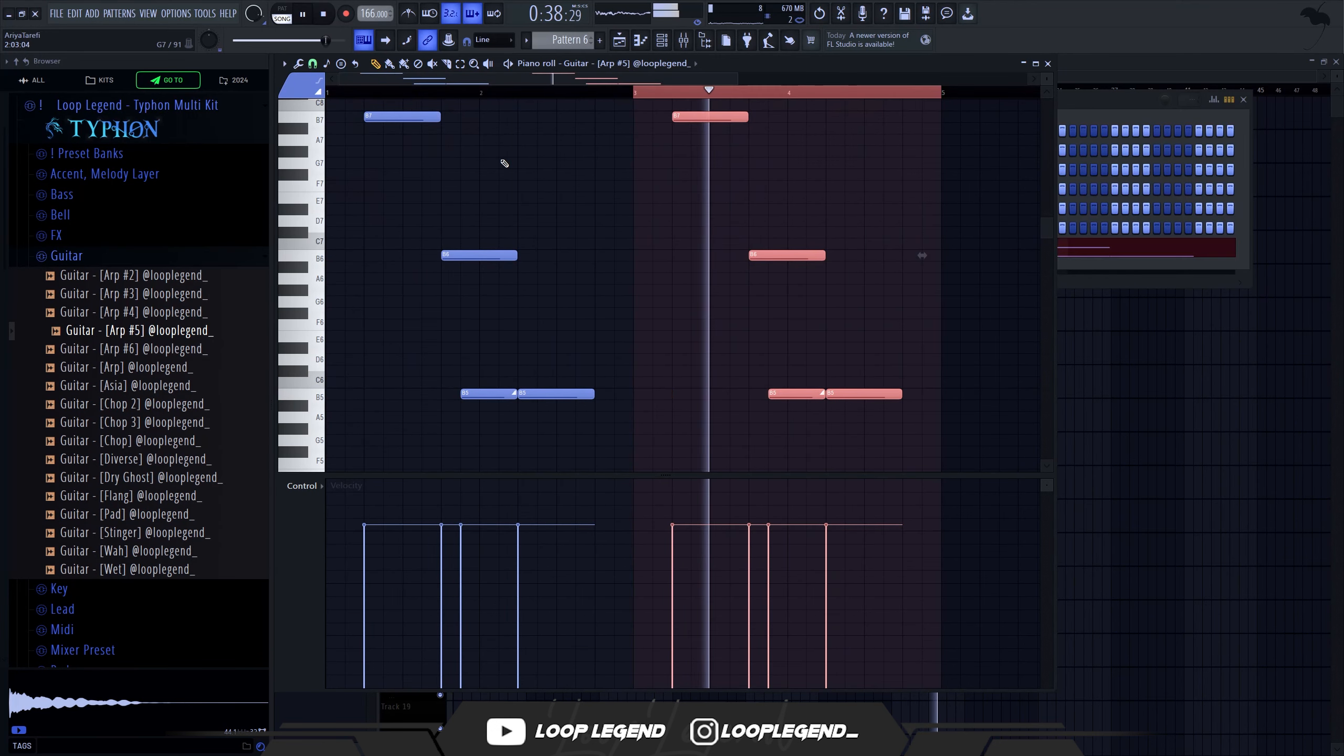
{"action": "scroll", "coordinate": [535, 140], "scroll_direction": "down", "scroll_amount": 1}
{"action": "scroll", "coordinate": [535, 140], "scroll_direction": "up", "scroll_amount": 1}
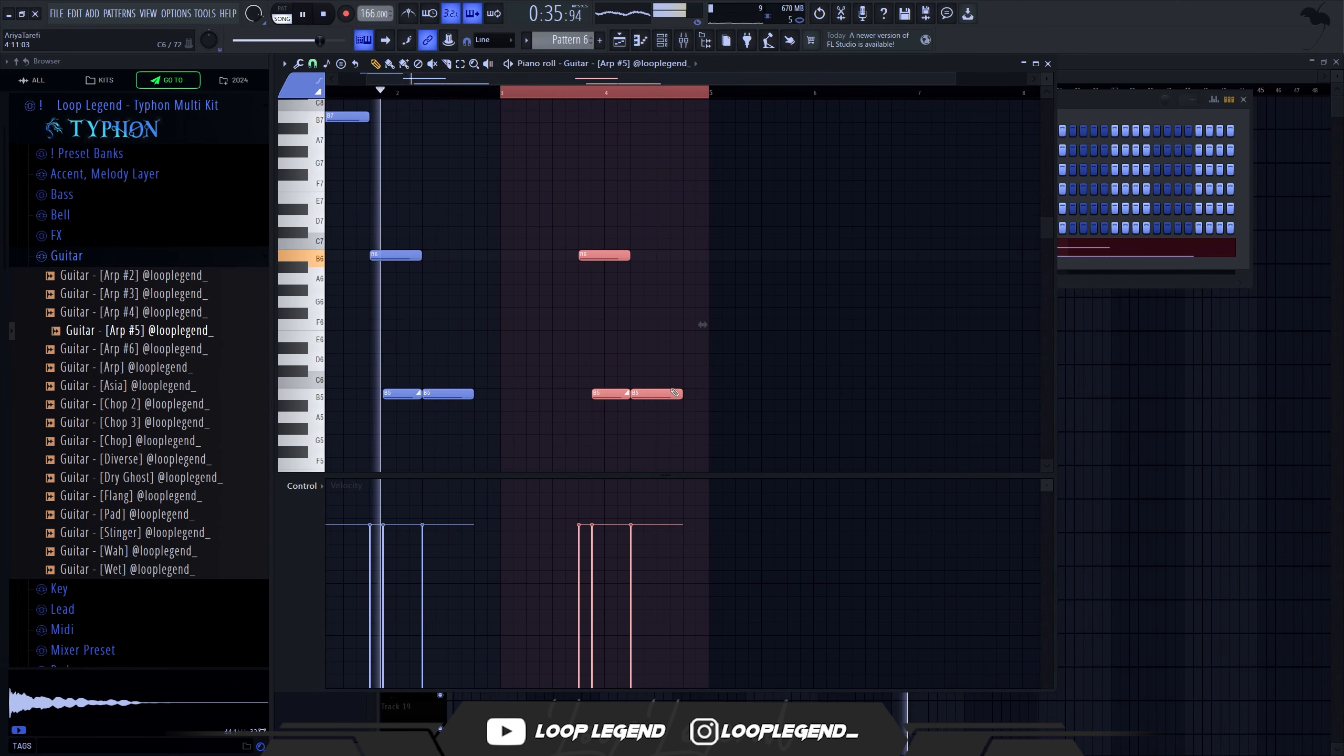
Step: Add a B6 slide note on bar 4's step 11 and lengthen the guitar's last B5 note
{"action": "left_click", "coordinate": [634, 394], "text": "ctrl"}
{"action": "mouse_move", "coordinate": [652, 312]}
{"action": "left_mouse_down"}
{"action": "mouse_move", "coordinate": [657, 270]}
{"action": "mouse_move", "coordinate": [685, 247]}
{"action": "left_mouse_up"}
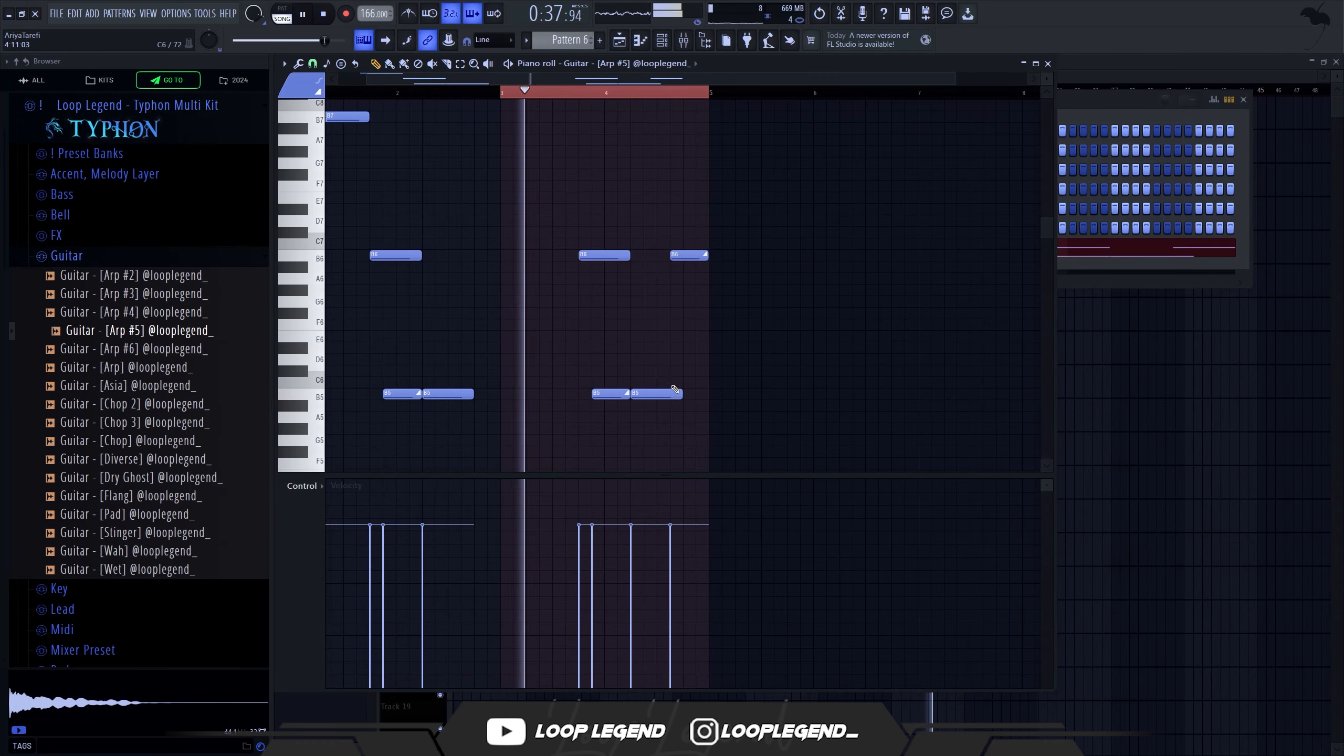
{"action": "left_click_drag", "start_coordinate": [681, 394], "coordinate": [701, 393]}
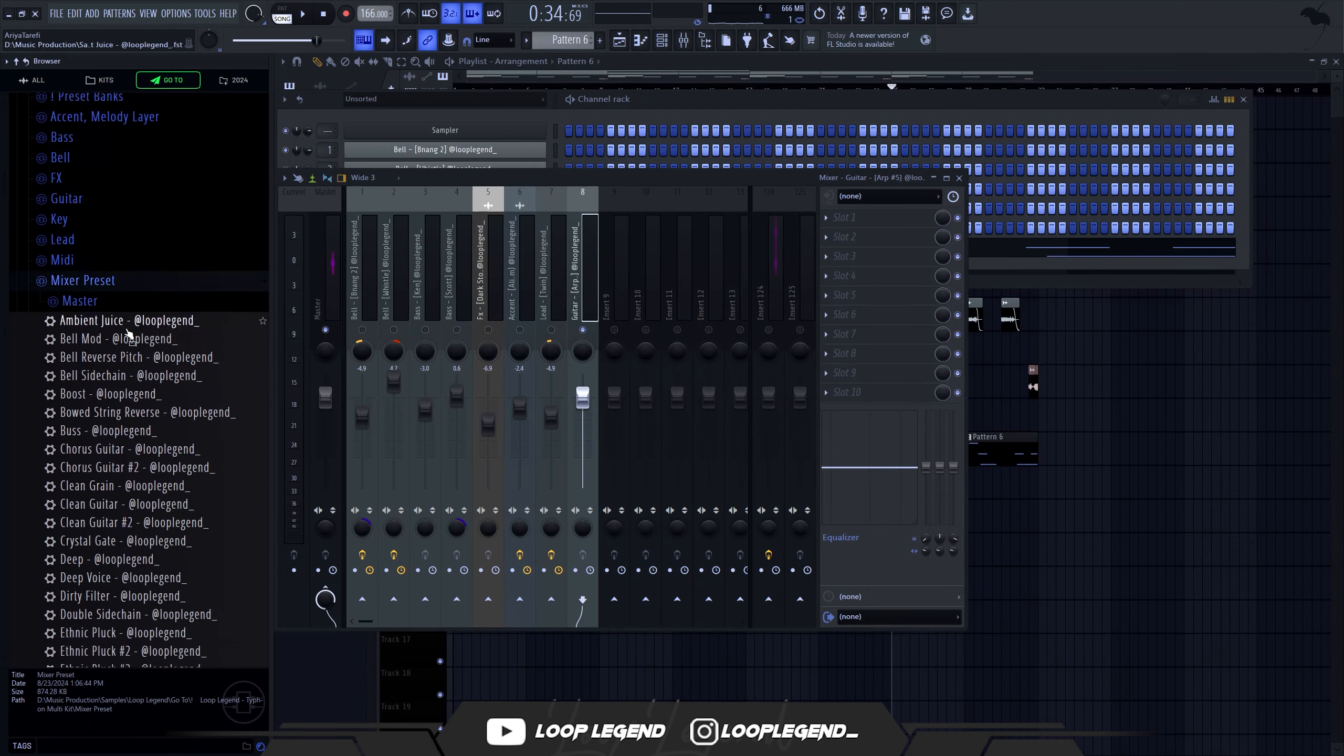
Step: Load one of the Typhon kit's vocal mixer presets onto the guitar's mixer track and play the result
{"action": "scroll", "coordinate": [127, 333], "scroll_direction": "down", "scroll_amount": 10}
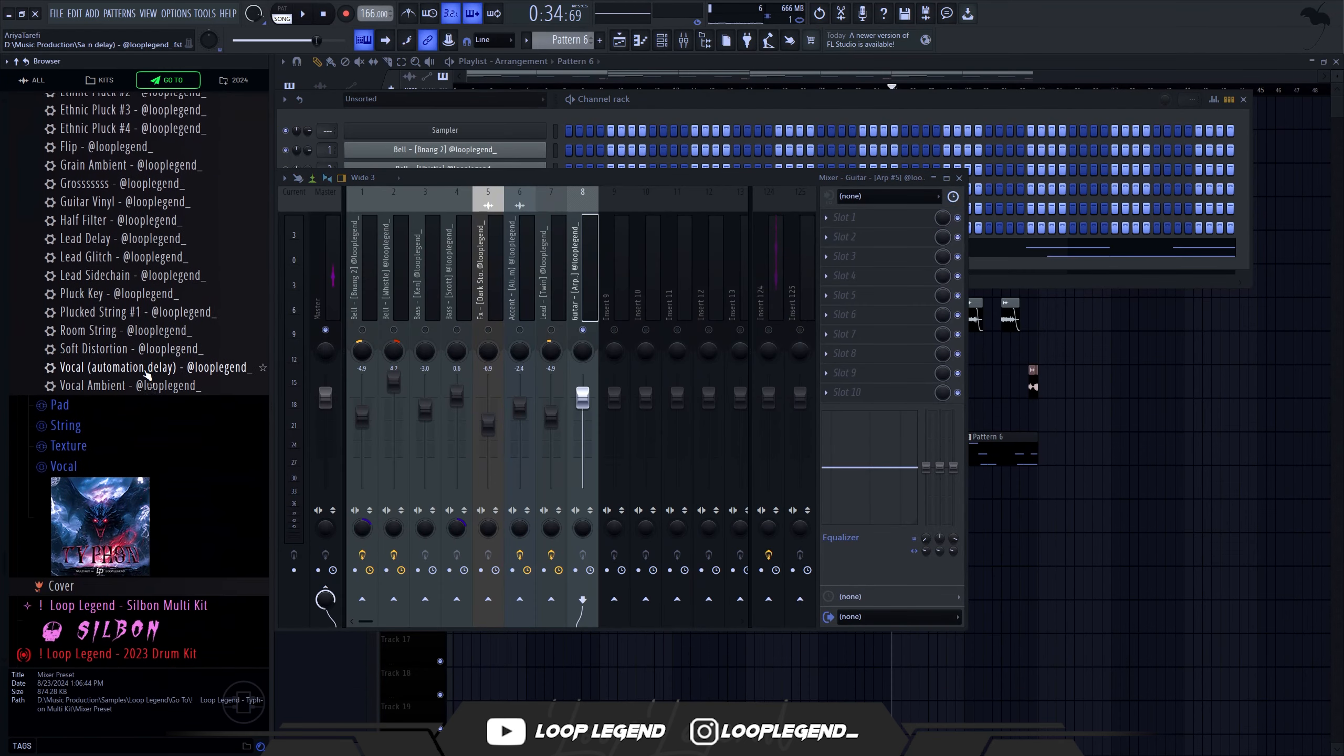
{"action": "left_click_drag", "start_coordinate": [133, 381], "coordinate": [590, 333]}
{"action": "key", "text": "space"}
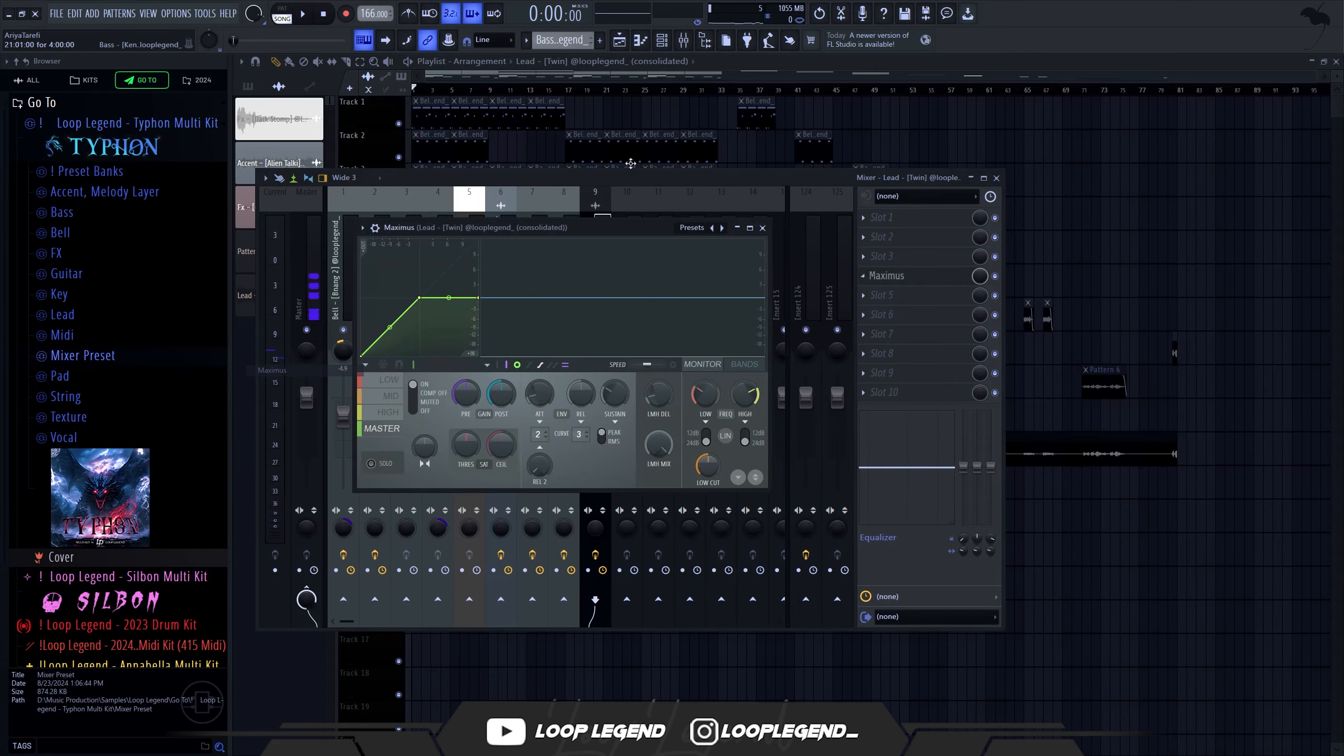
Step: On the consolidated clip's mixer track, set Maximus's LMH mix to 33% and add Fruity Parametric EQ 2 in slot 6
{"action": "key", "text": "space"}
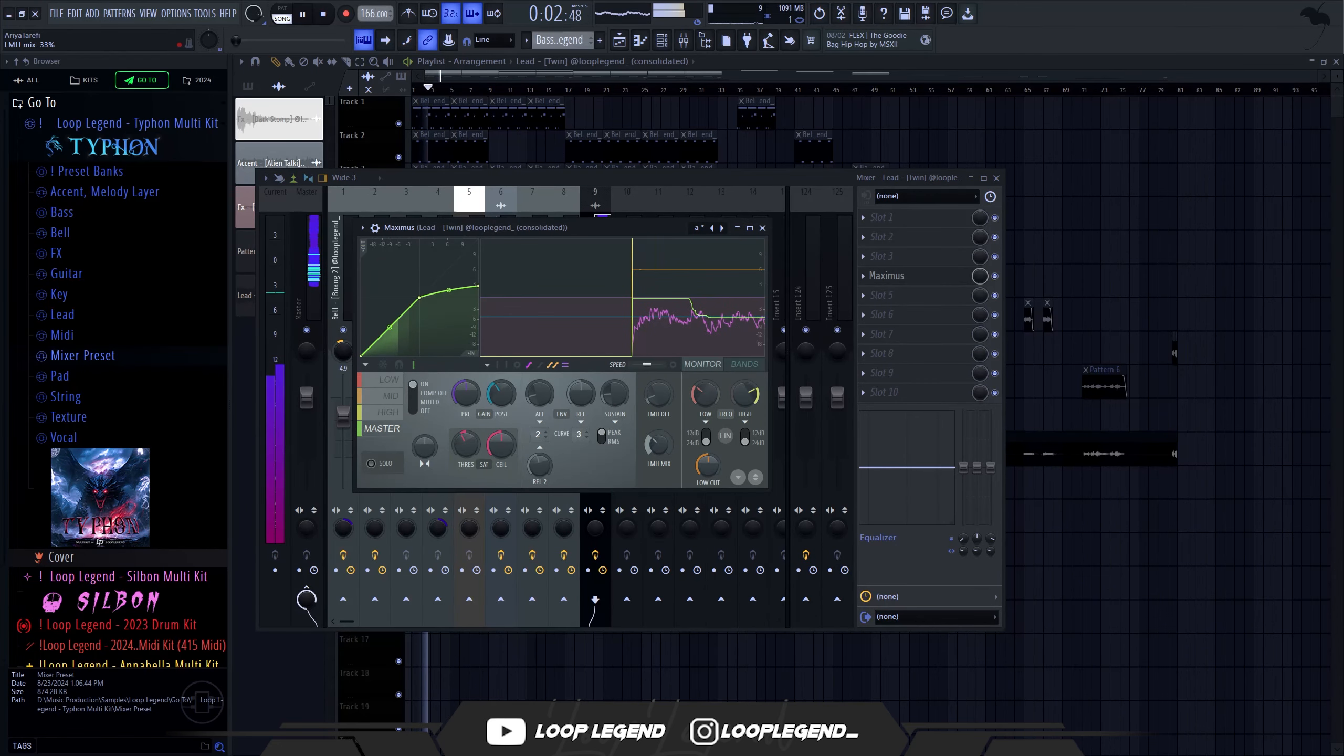
{"action": "left_click", "coordinate": [913, 319]}
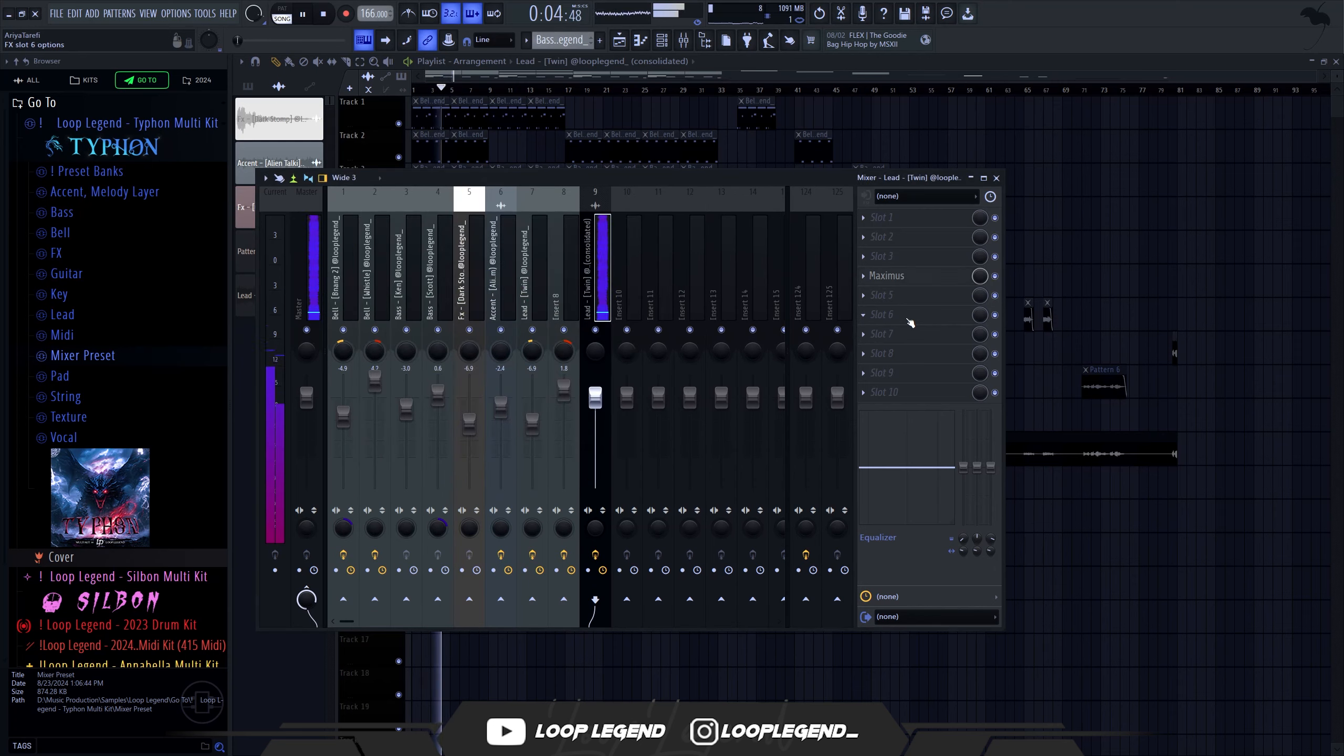
{"action": "left_click", "coordinate": [910, 318]}
{"action": "left_click", "coordinate": [522, 328]}
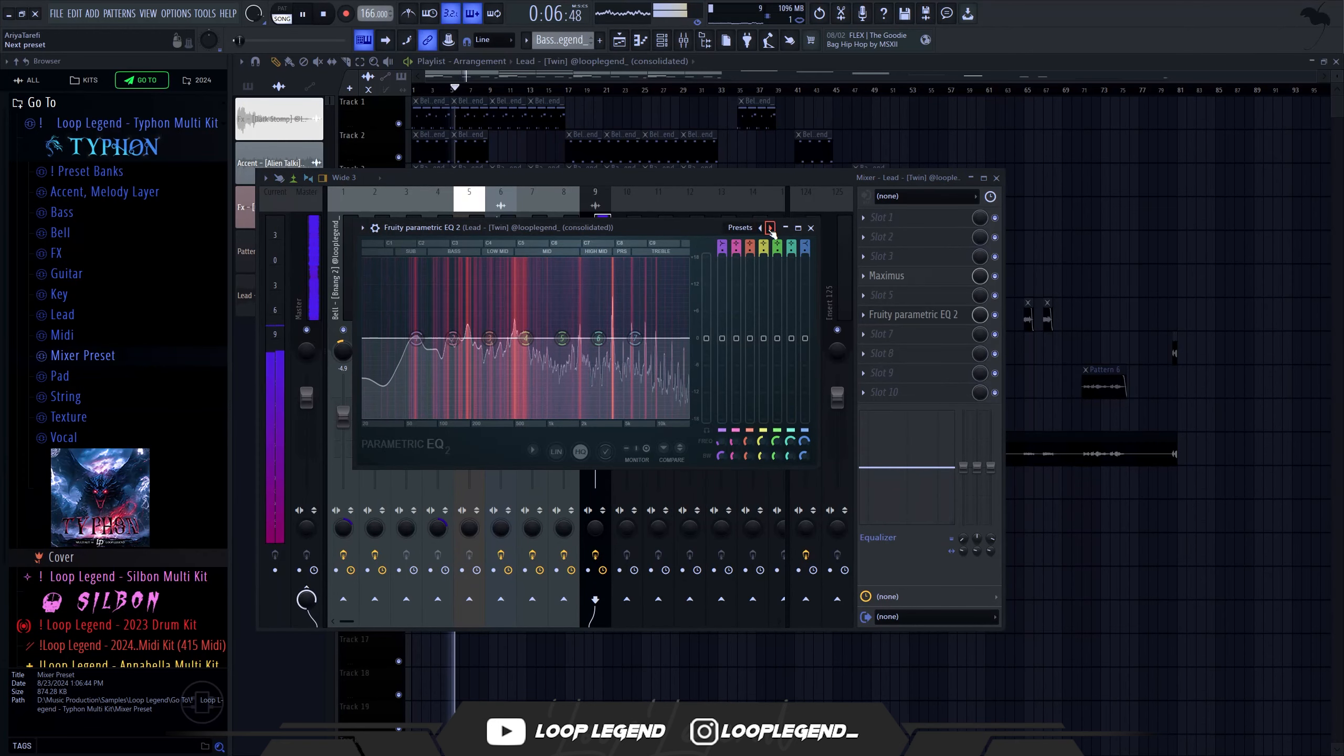
Step: Using the EQ's 01 Low Cut + High Cut preset, raise the high cut to the top and the low cut to about 204 Hz
{"action": "left_click_drag", "start_coordinate": [659, 338], "coordinate": [688, 338]}
{"action": "left_click_drag", "start_coordinate": [415, 339], "coordinate": [472, 339]}
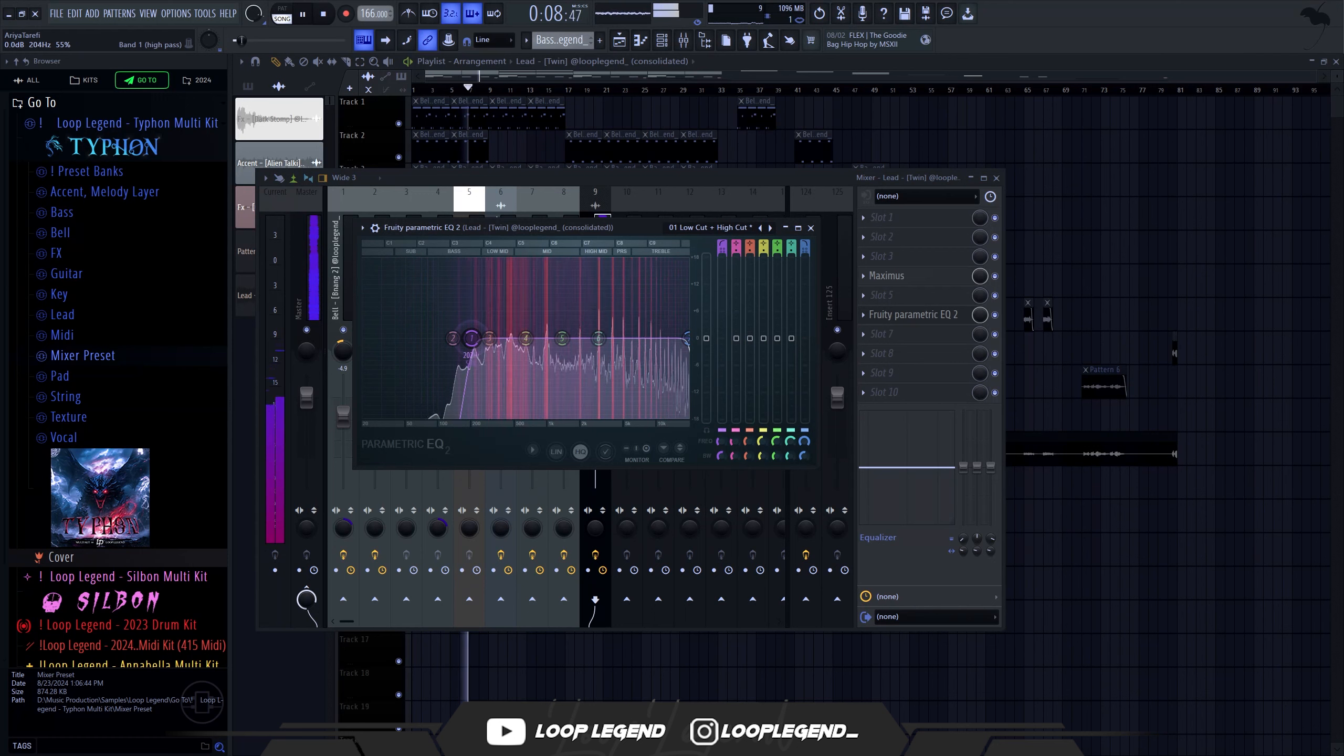
{"action": "key", "text": "Escape"}
{"action": "key", "text": "Escape"}
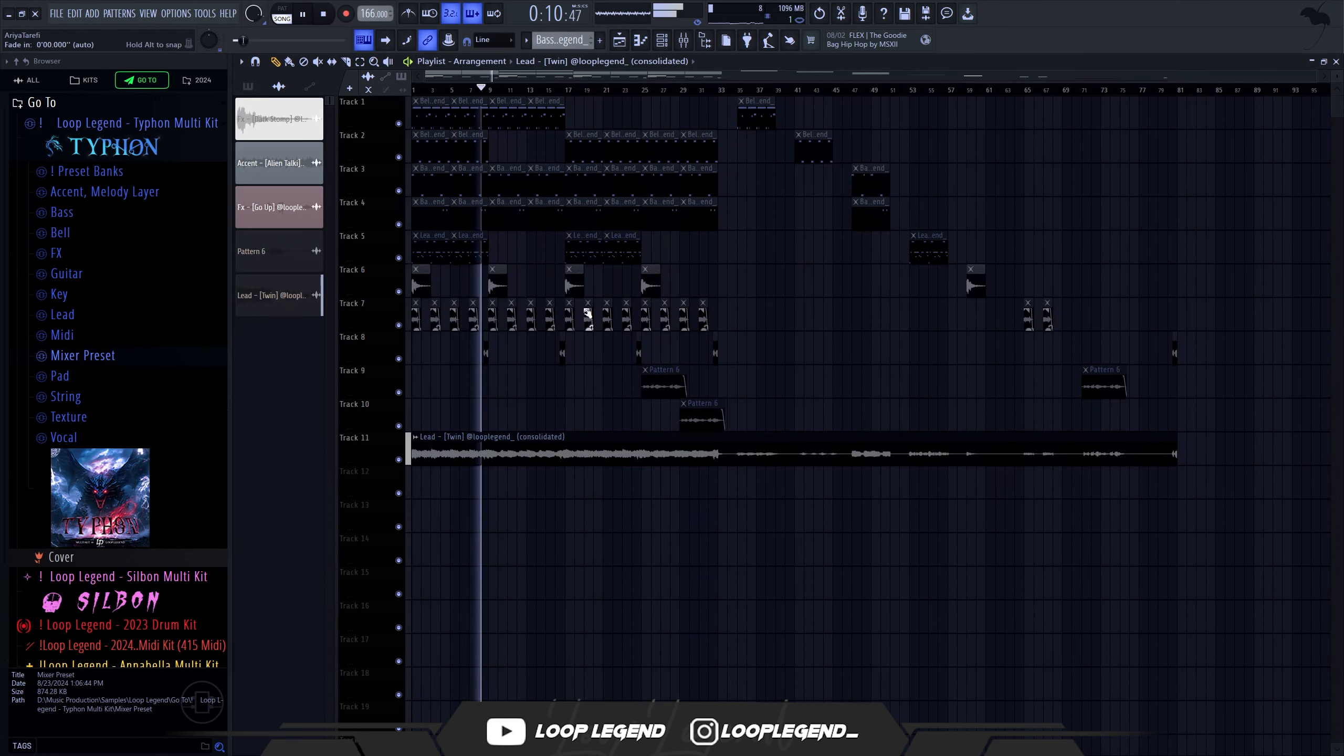
Step: Shift the consolidated audio clip's pitch by -200 cents
{"action": "double_click", "coordinate": [583, 449]}
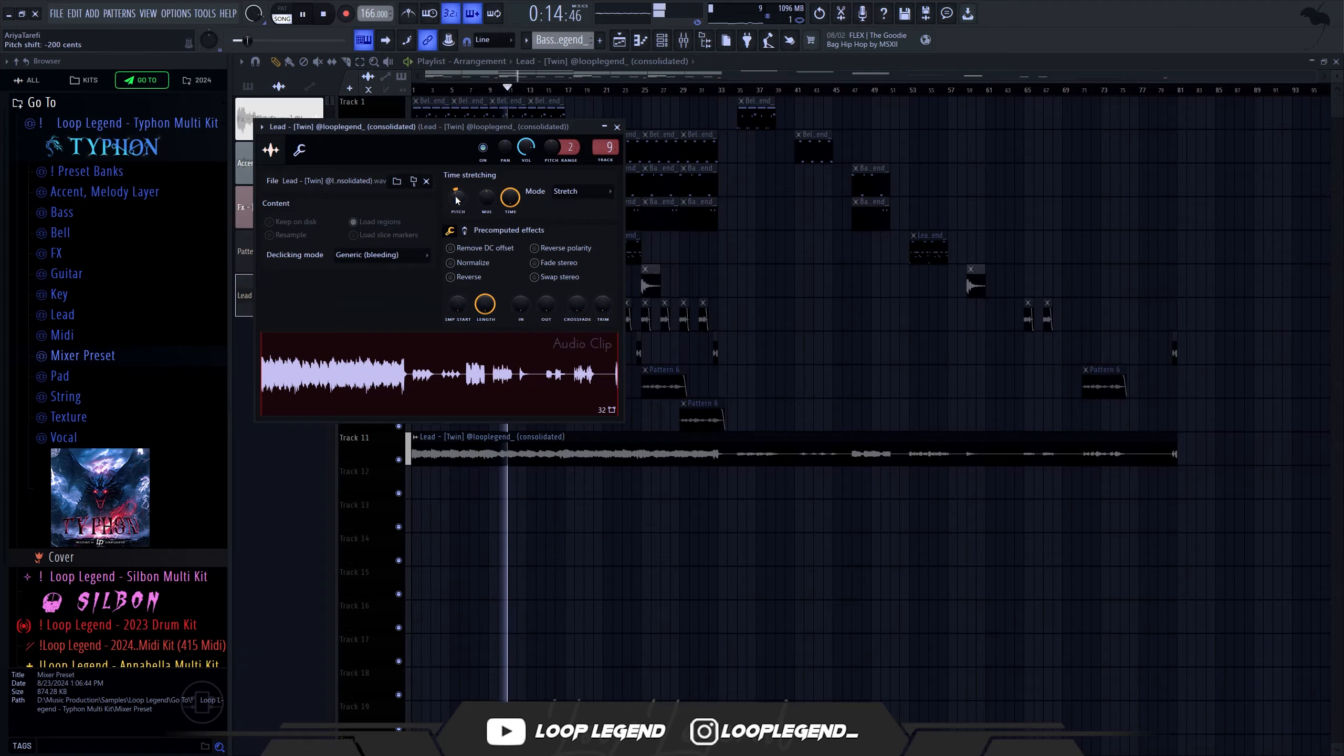
{"action": "key", "text": "Escape"}
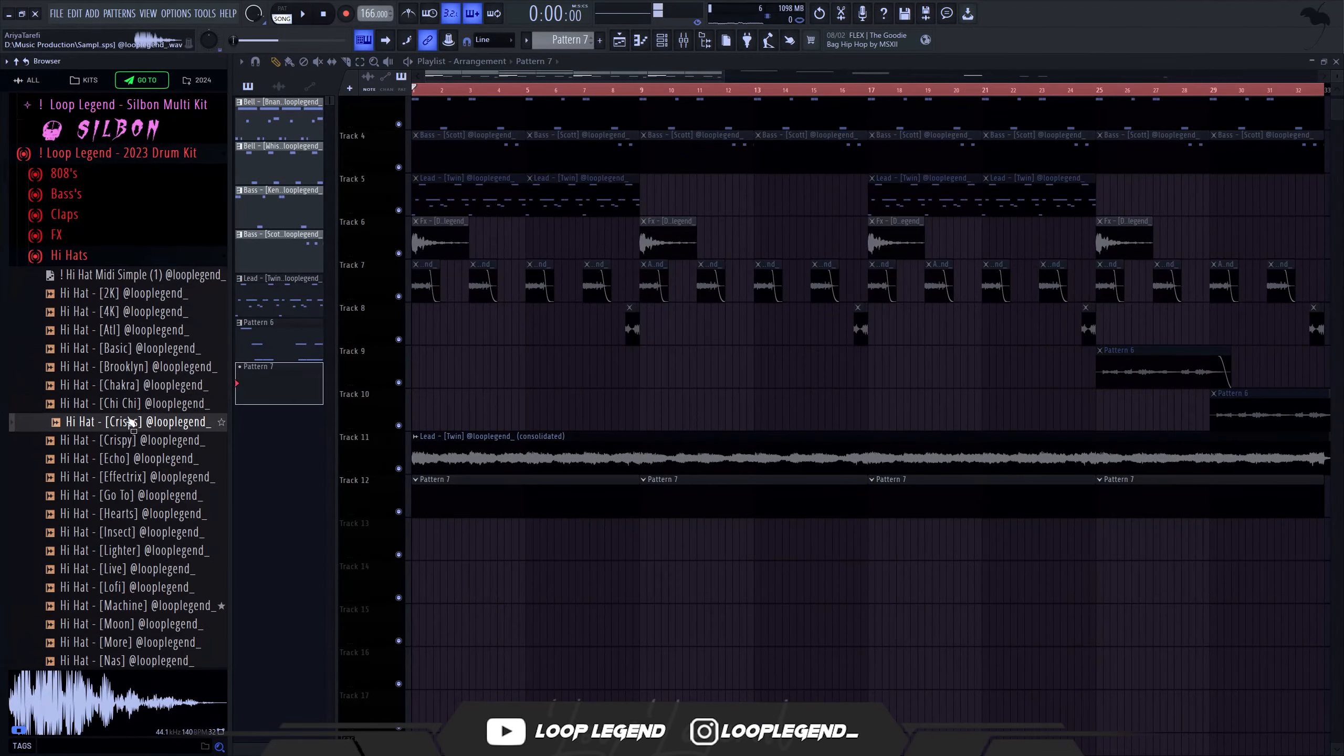
Step: Audition hi-hats from the 2023 Drum Kit and load Hi Hat - [Go To] in a new channel
{"action": "left_click", "coordinate": [129, 441]}
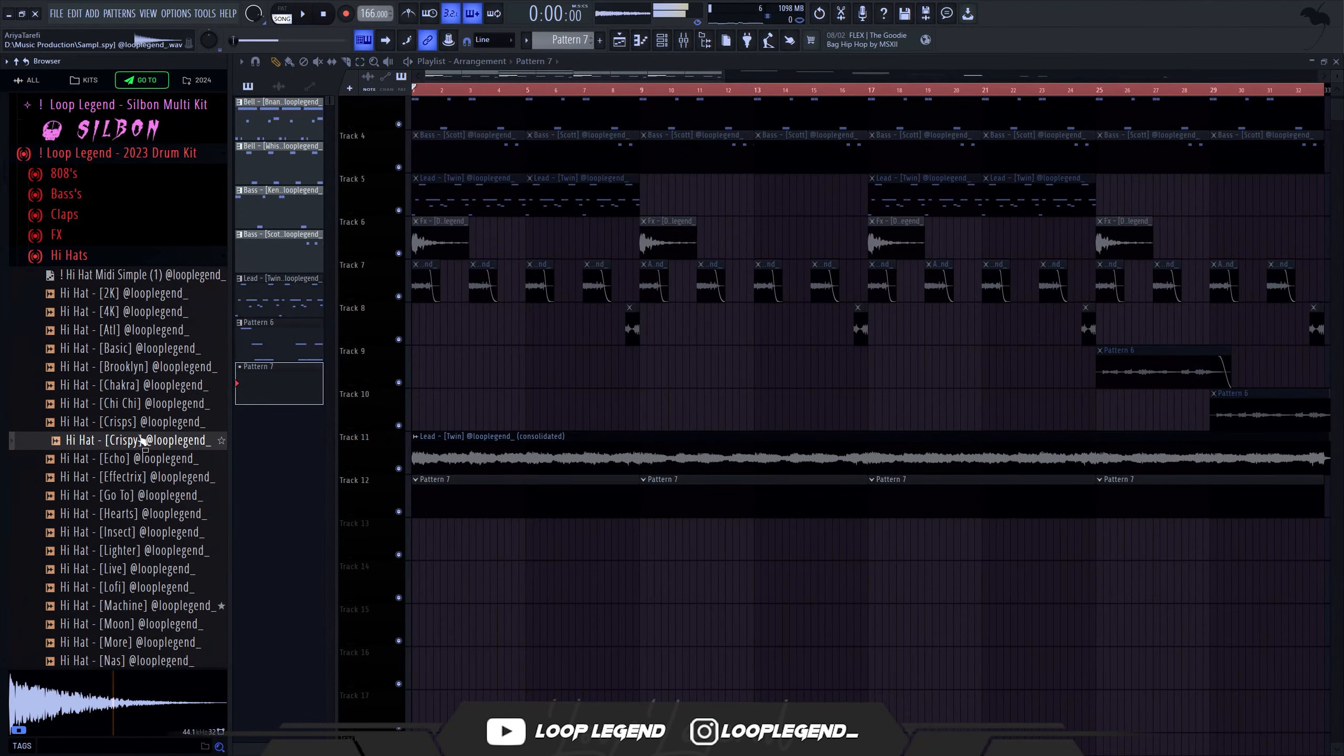
{"action": "left_click", "coordinate": [135, 460]}
{"action": "left_click", "coordinate": [139, 479]}
{"action": "left_click", "coordinate": [149, 515]}
{"action": "left_click", "coordinate": [142, 498]}
{"action": "right_click", "coordinate": [142, 496]}
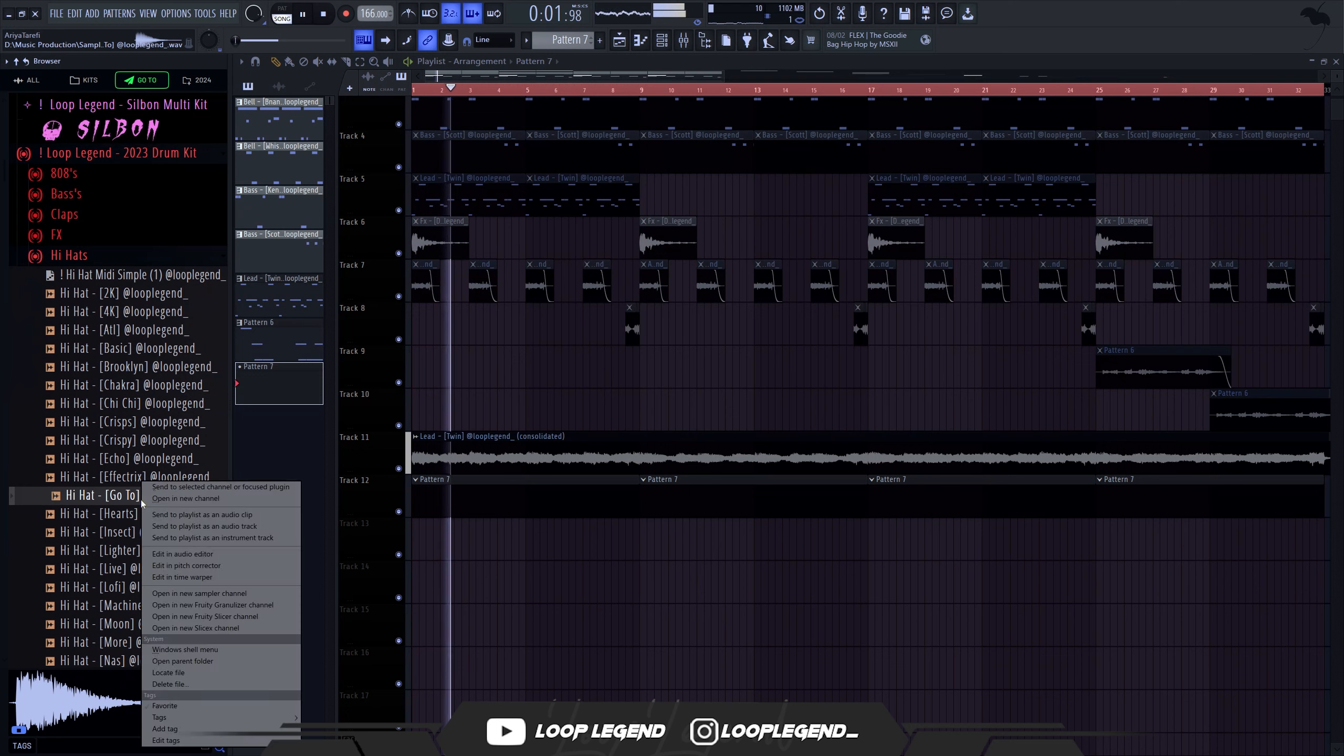
{"action": "left_click", "coordinate": [163, 499]}
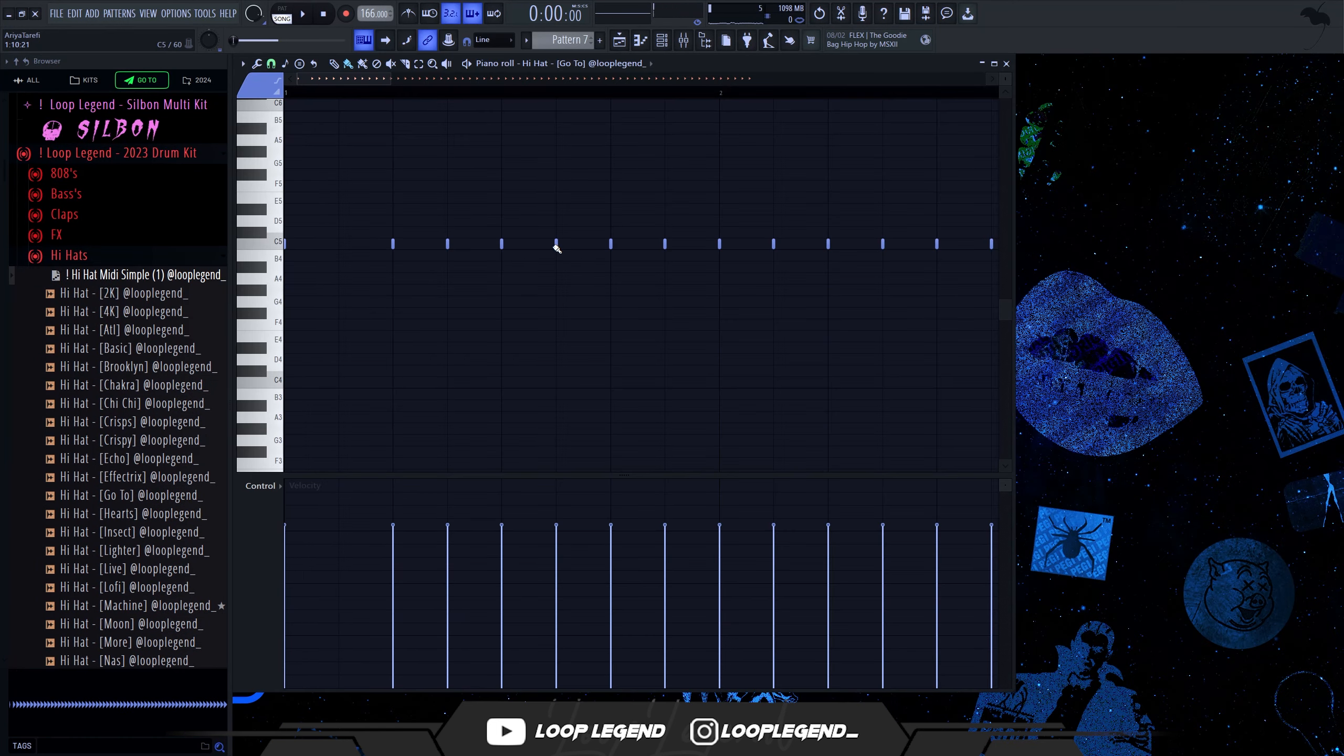
Step: Delete the hi-hat pattern's C5 note on step 9 of bar 1 and play the result
{"action": "right_click", "coordinate": [503, 251]}
{"action": "key", "text": "space"}
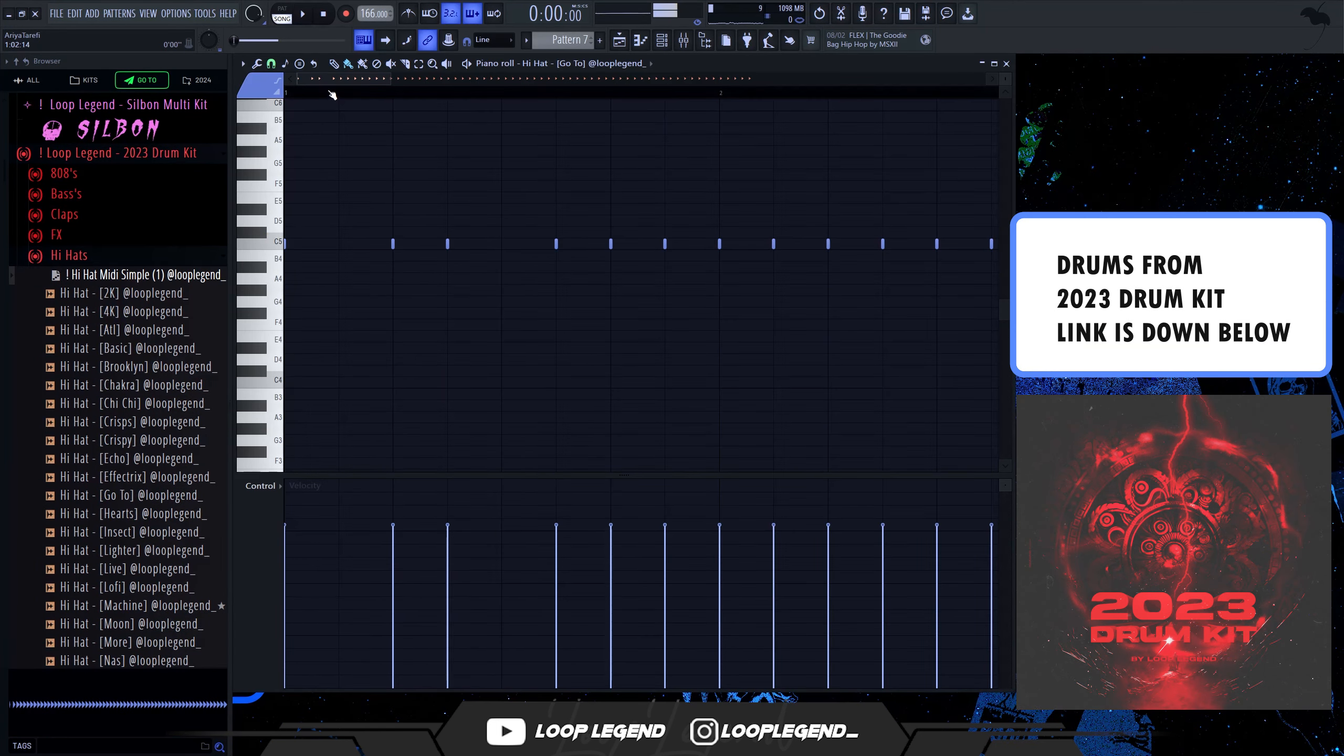
Step: Set the piano roll snap to 1/2 step, try extra C5 hi-hats after step 11 of bar 1, and undo them
{"action": "left_click", "coordinate": [271, 63]}
{"action": "left_click", "coordinate": [309, 167]}
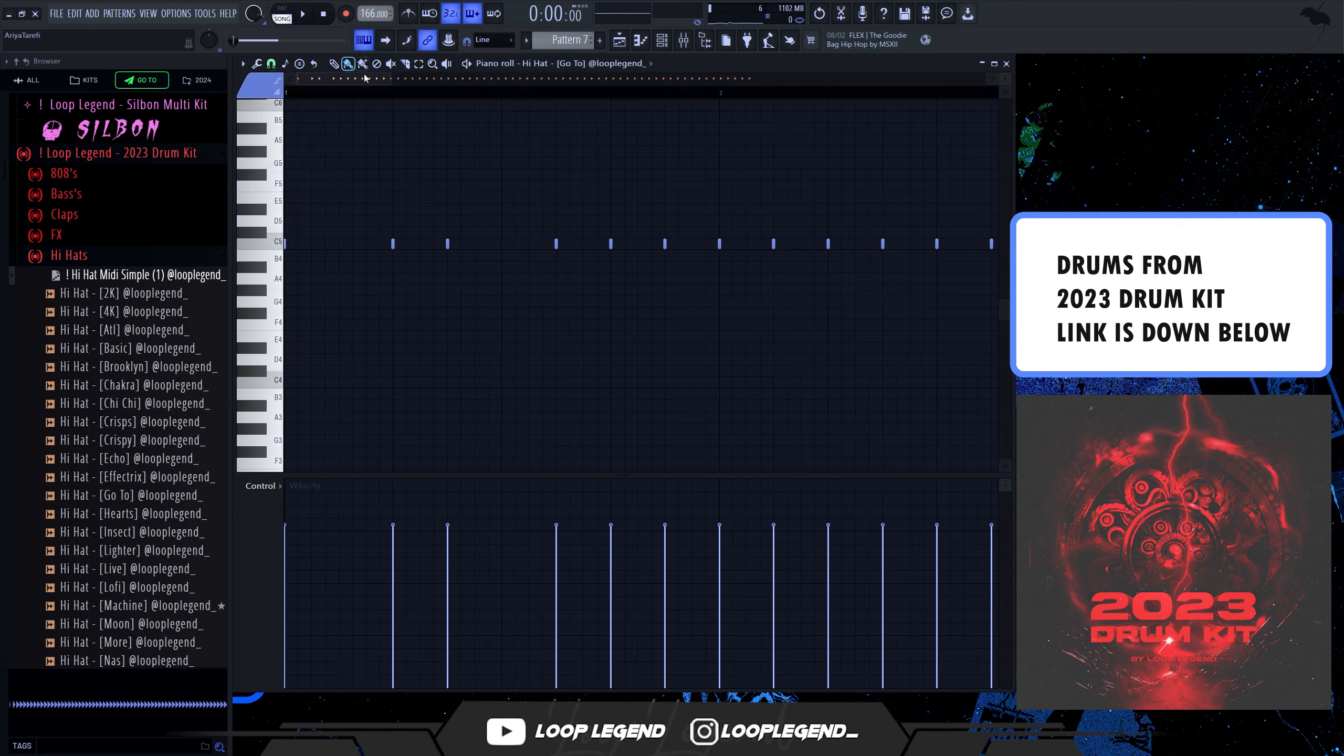
{"action": "key", "text": "space"}
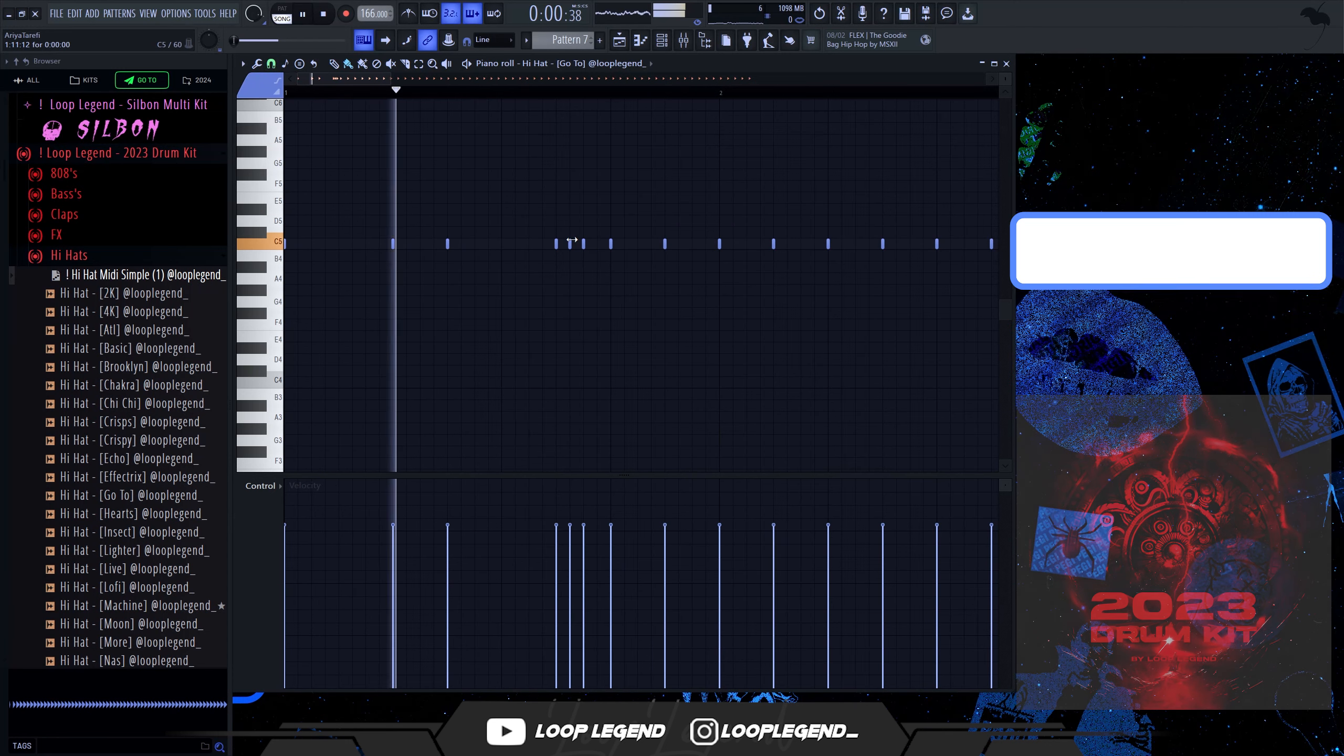
{"action": "key", "text": "ctrl+z"}
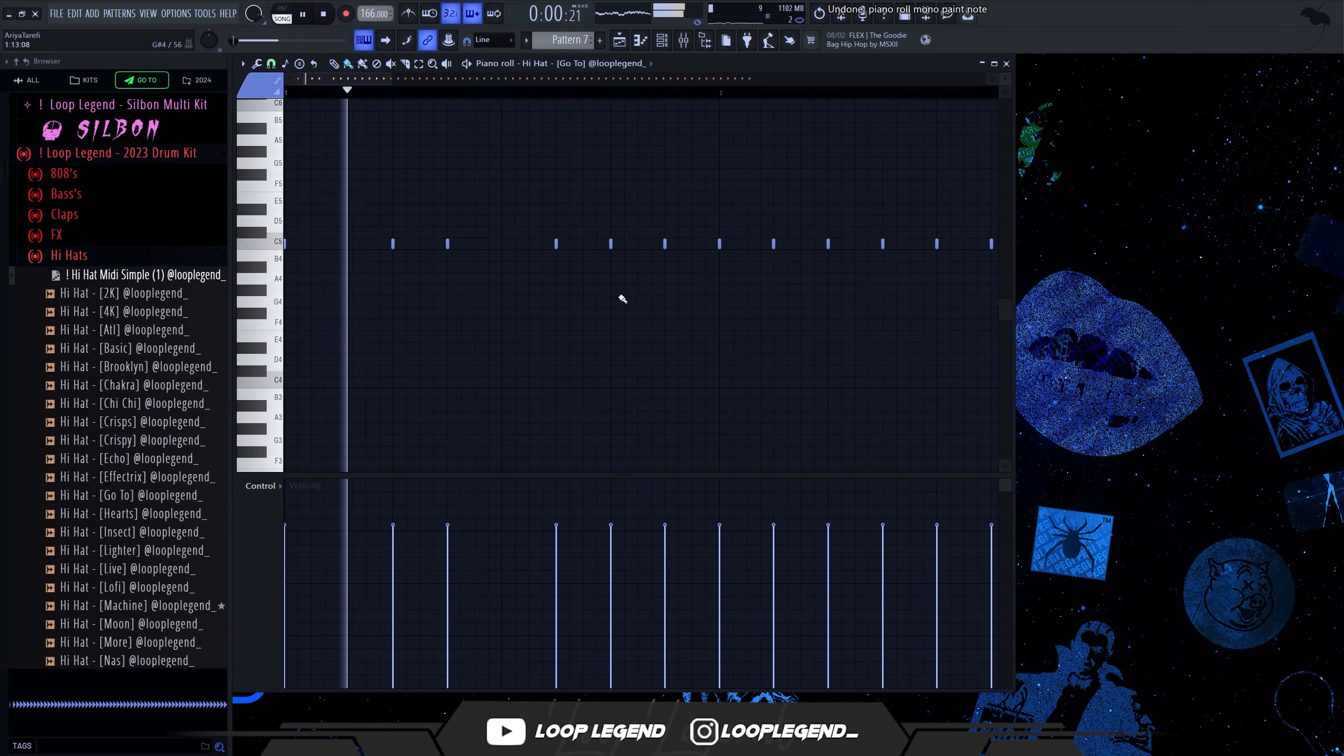
Step: Paint three half-step F#4 hi-hats from step 13 of bar 1 and delete the C5 hi-hats up to step 3 of bar 2
{"action": "left_click_drag", "start_coordinate": [611, 313], "coordinate": [658, 316]}
{"action": "right_click", "coordinate": [665, 245]}
{"action": "scroll", "coordinate": [660, 261], "scroll_direction": "down", "scroll_amount": 2}
{"action": "key", "text": "space"}
{"action": "right_click", "coordinate": [600, 245]}
{"action": "right_click", "coordinate": [565, 245]}
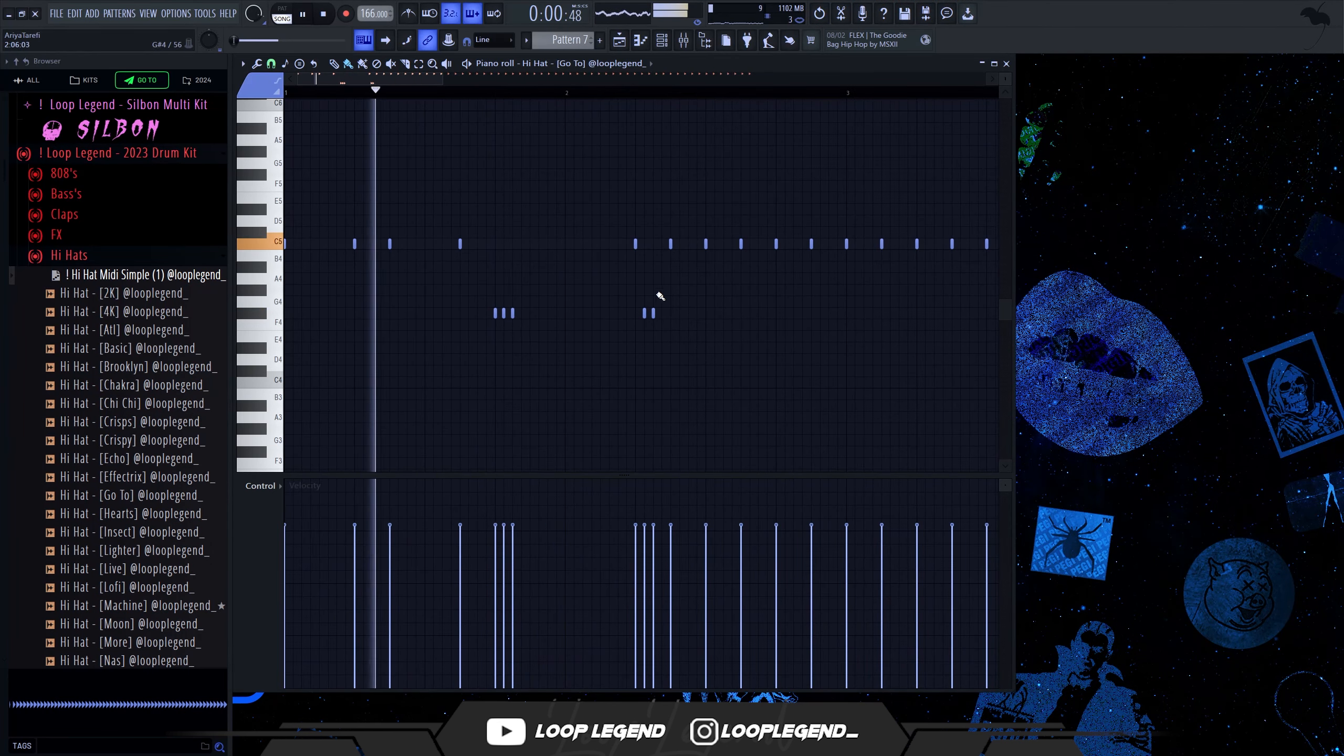
Step: Add a G#4 hi-hat on step 3 and an F#4 roll on step 5 of bar 2, thinning out the C5 hi-hats after it
{"action": "scroll", "coordinate": [654, 300], "scroll_direction": "up", "scroll_amount": 3}
{"action": "left_click", "coordinate": [623, 314]}
{"action": "left_click", "coordinate": [688, 321]}
{"action": "key", "text": "space"}
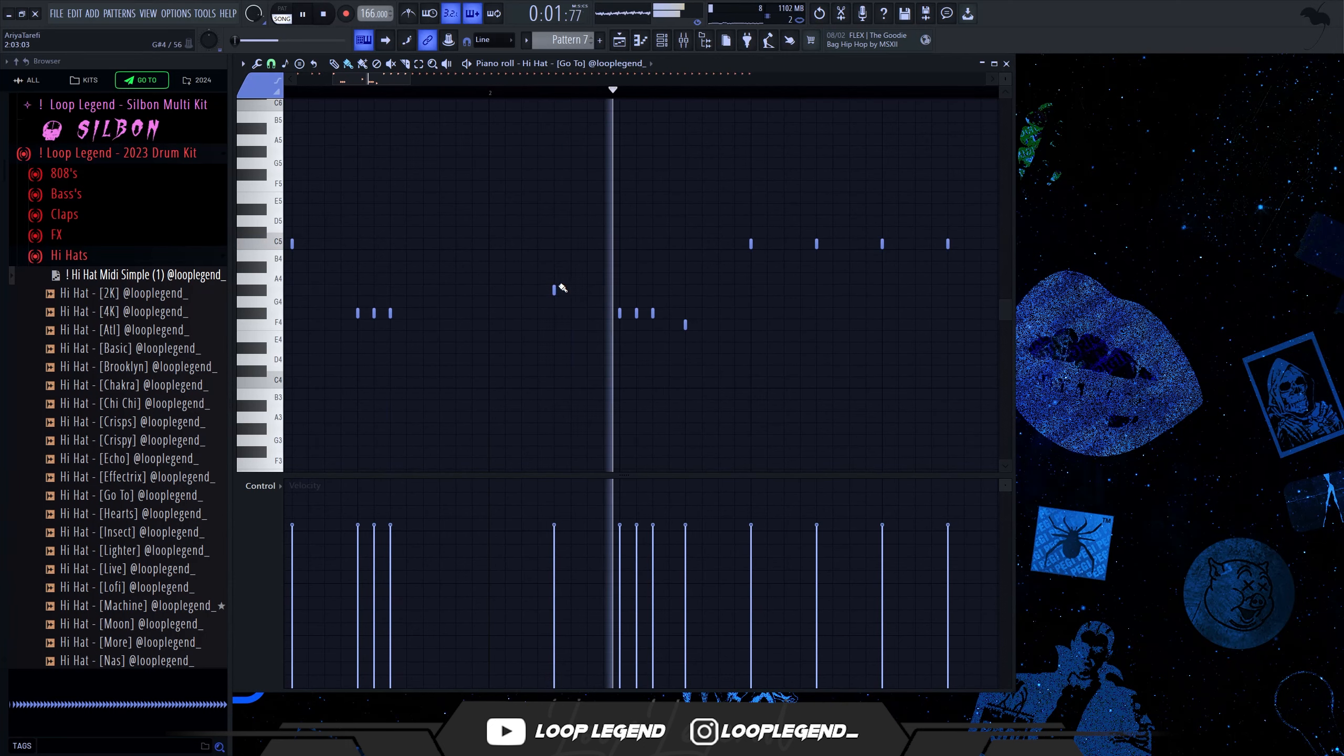
{"action": "scroll", "coordinate": [665, 297], "scroll_direction": "down", "scroll_amount": 4}
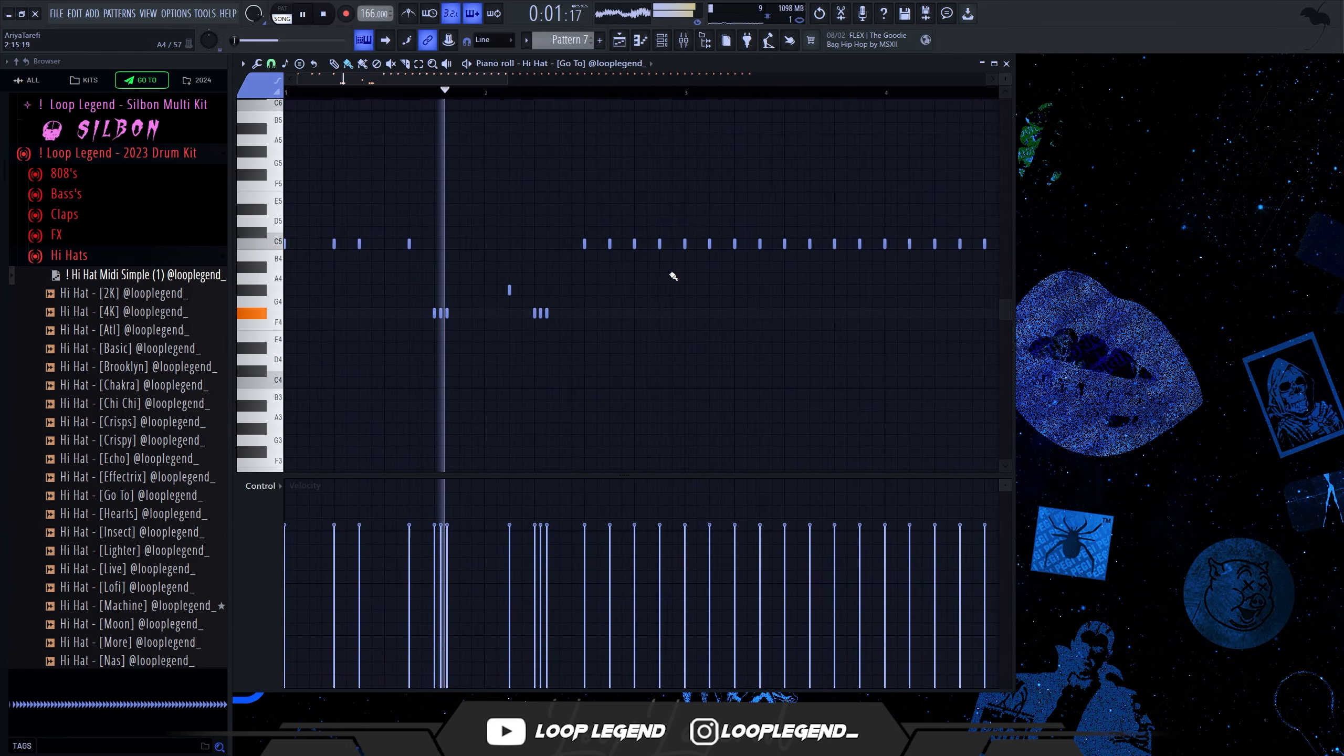
{"action": "scroll", "coordinate": [671, 275], "scroll_direction": "up", "scroll_amount": 2}
{"action": "right_click", "coordinate": [604, 245]}
{"action": "scroll", "coordinate": [654, 249], "scroll_direction": "down", "scroll_amount": 4}
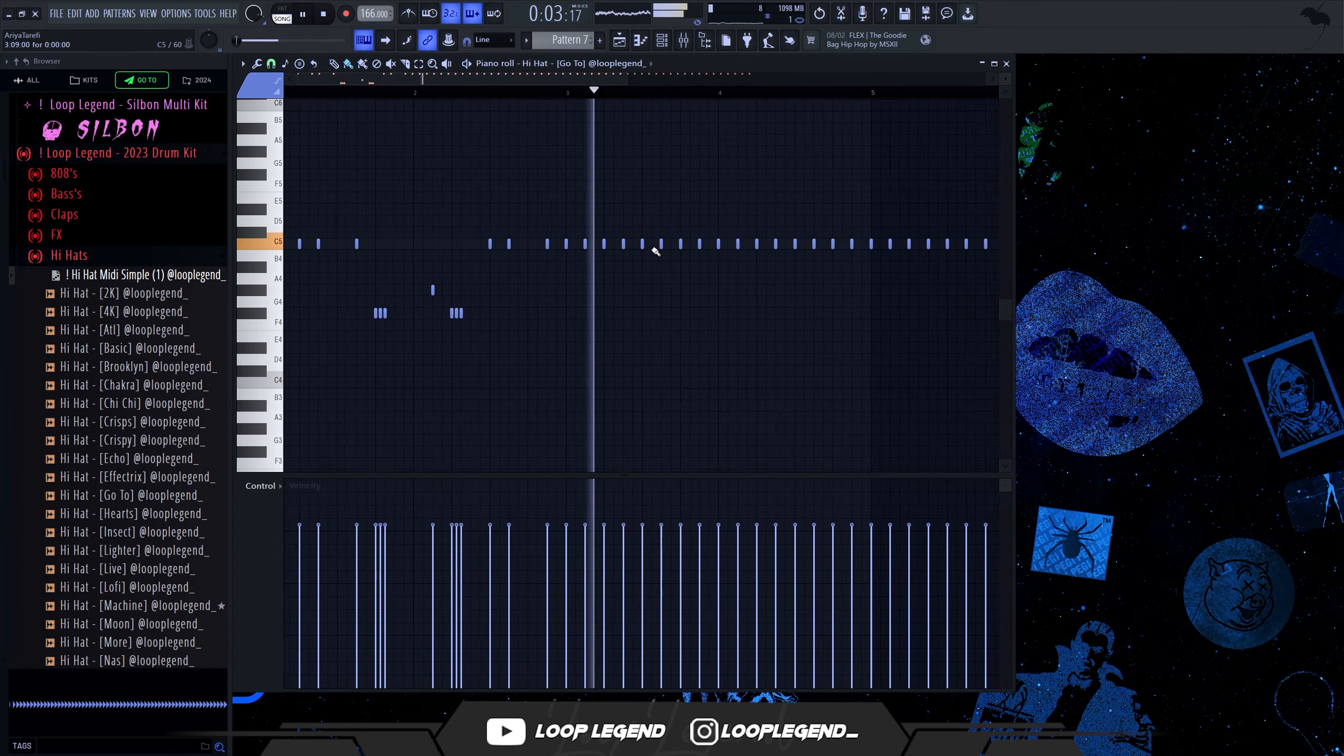
Step: Replace the hi-hats after bar 2 with duplicates of the two-bar pattern through bar 8 and drop the last notes an octave
{"action": "left_click_drag", "start_coordinate": [776, 271], "coordinate": [402, 148]}
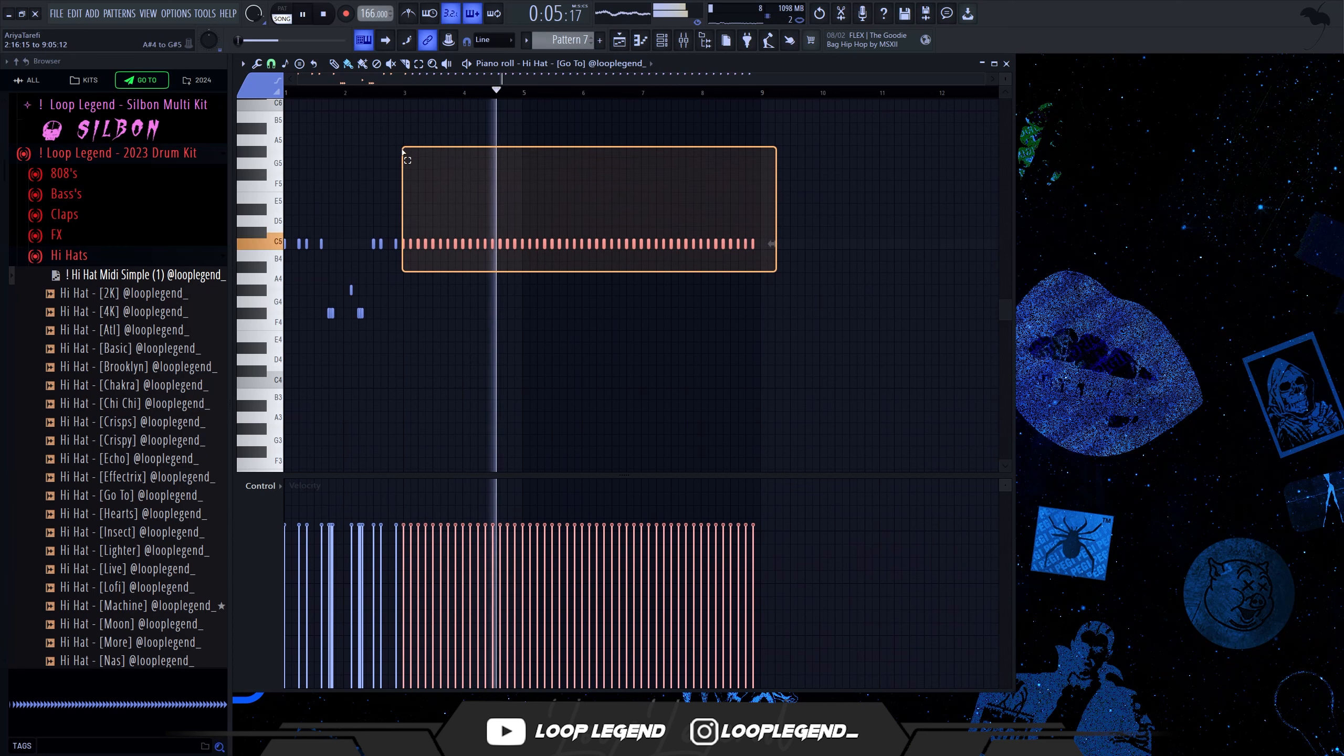
{"action": "key", "text": "Delete"}
{"action": "key", "text": "ctrl+a"}
{"action": "key", "text": "ctrl+b"}
{"action": "key", "text": "ctrl+b"}
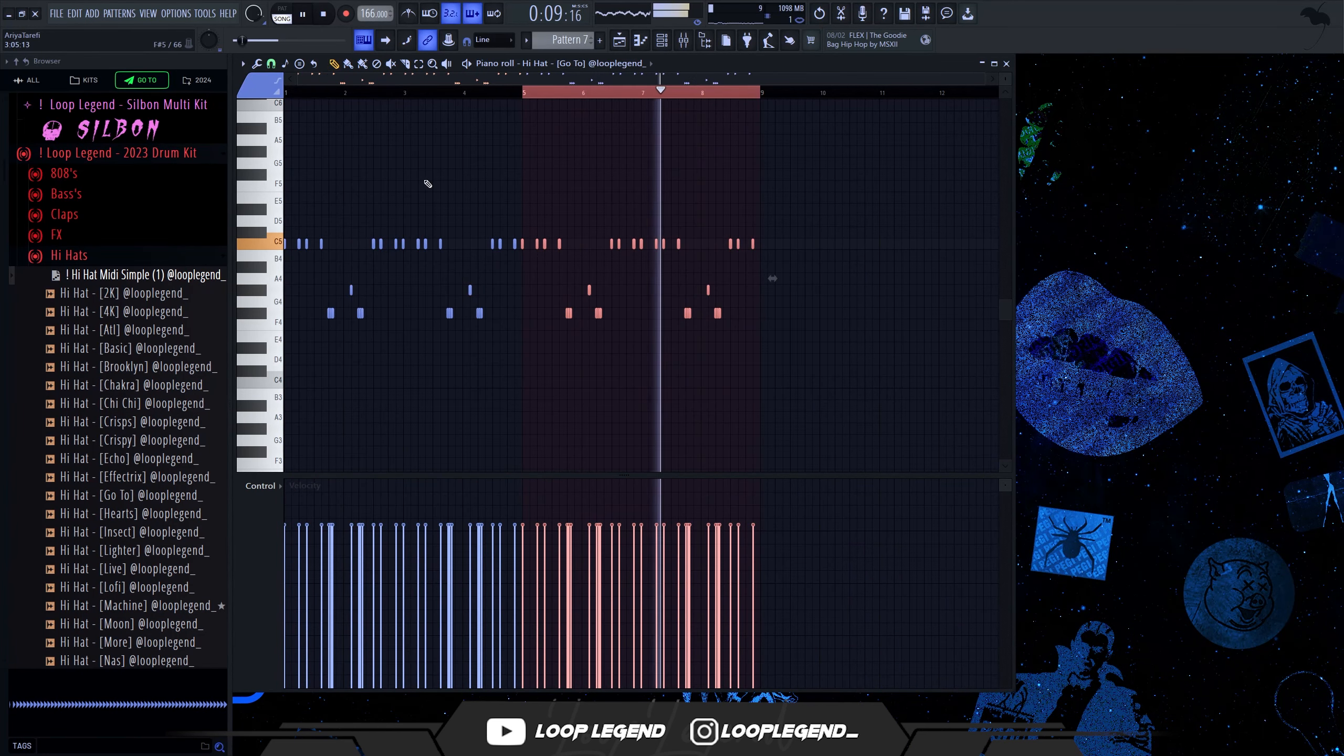
{"action": "left_click_drag", "start_coordinate": [841, 245], "coordinate": [729, 239]}
{"action": "key", "text": "ctrl+Down"}
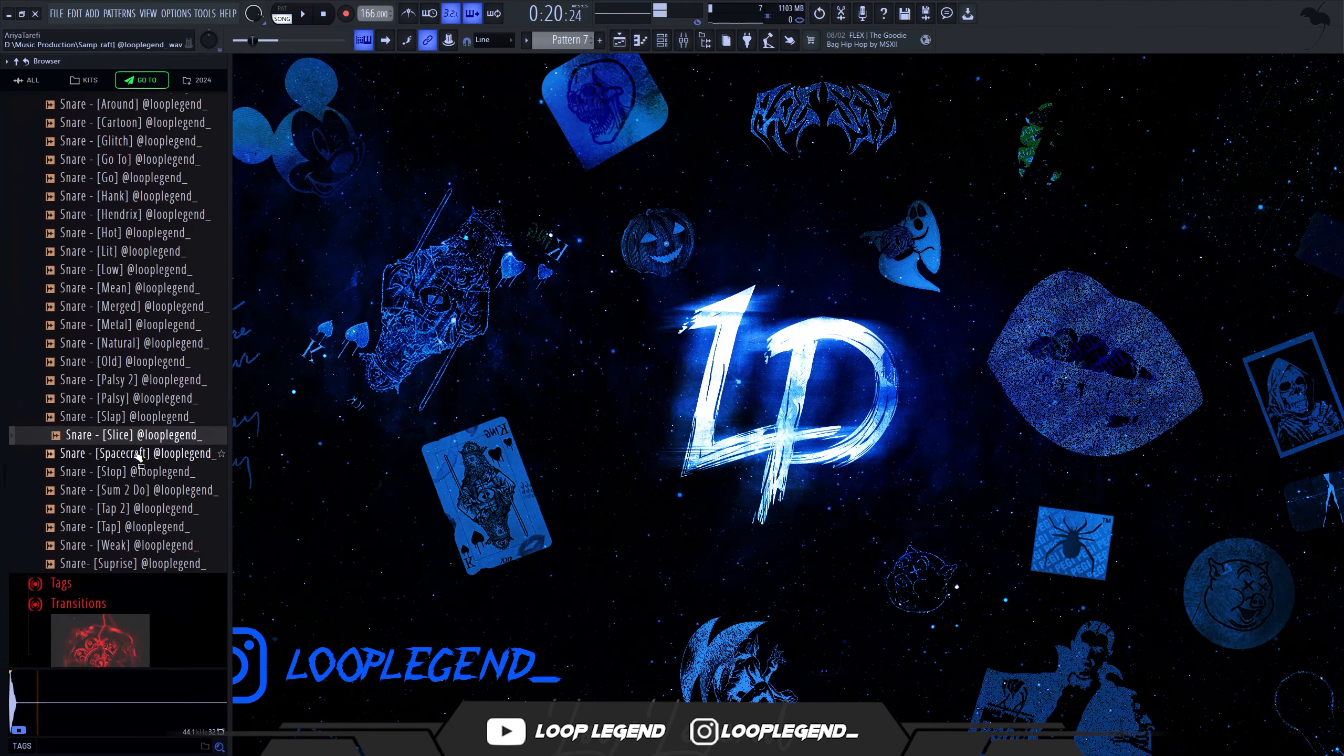
Step: Audition Snare - [Spacecraft] from the 2023 Drum Kit and load it in a new channel
{"action": "left_click", "coordinate": [139, 455]}
{"action": "right_click", "coordinate": [139, 455]}
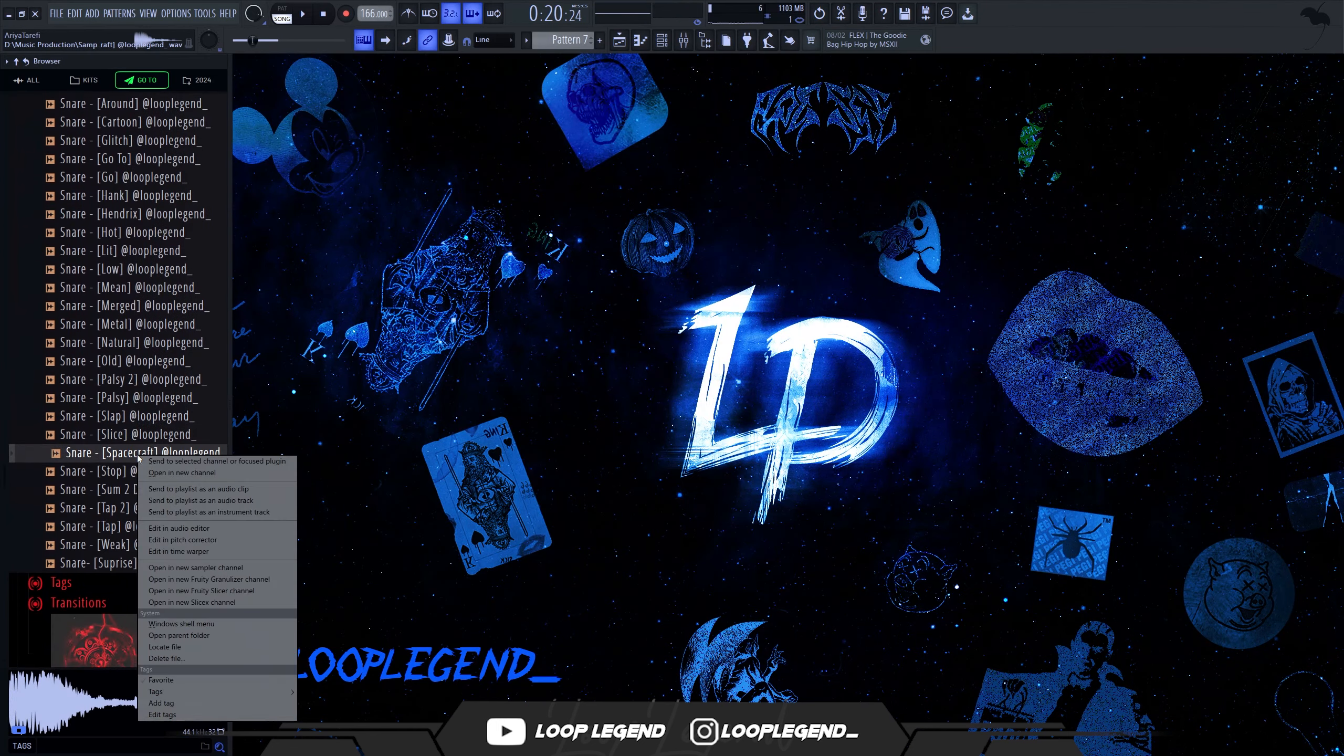
{"action": "left_click", "coordinate": [164, 473]}
Step: Audition claps from the 2023 Drum Kit and load Clap - [Layered 2] in a new channel
{"action": "scroll", "coordinate": [108, 393], "scroll_direction": "up", "scroll_amount": 7}
{"action": "left_click", "coordinate": [75, 279]}
{"action": "scroll", "coordinate": [134, 411], "scroll_direction": "down", "scroll_amount": 4}
{"action": "left_click", "coordinate": [131, 237]}
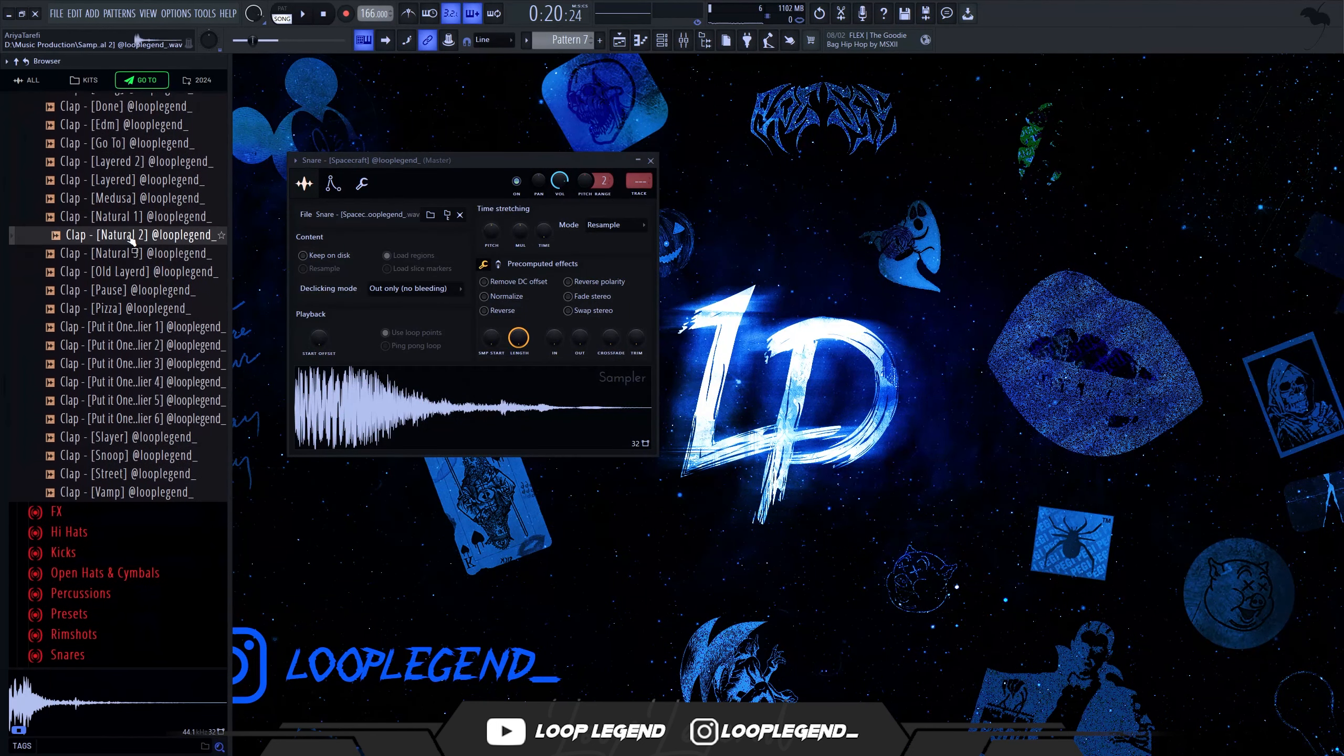
{"action": "scroll", "coordinate": [132, 254], "scroll_direction": "up", "scroll_amount": 5}
{"action": "left_click", "coordinate": [150, 436]}
{"action": "left_click", "coordinate": [151, 448]}
{"action": "right_click", "coordinate": [149, 451]}
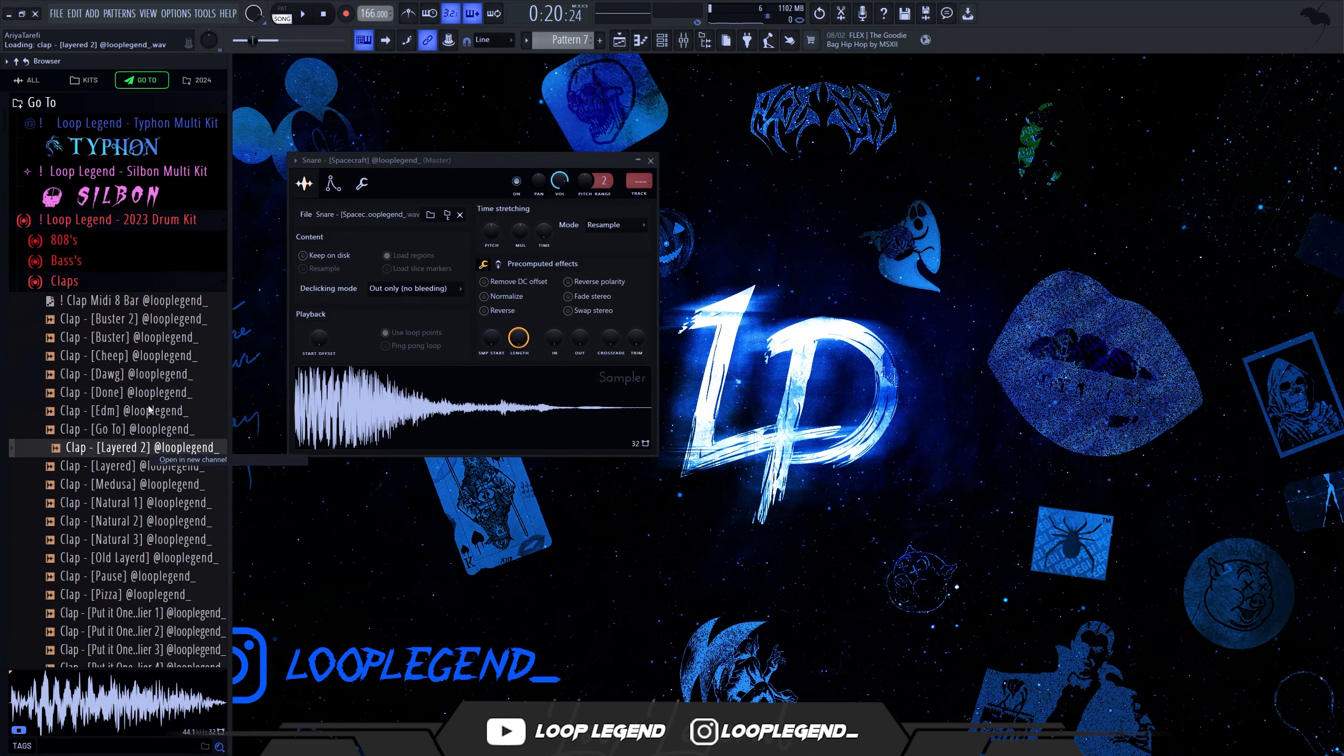
{"action": "left_click", "coordinate": [172, 468]}
Step: Apply the Clap Midi 8 Bar pattern to the clap and snare channels
{"action": "right_click", "coordinate": [154, 299]}
{"action": "left_click", "coordinate": [177, 317]}
{"action": "key", "text": "F6"}
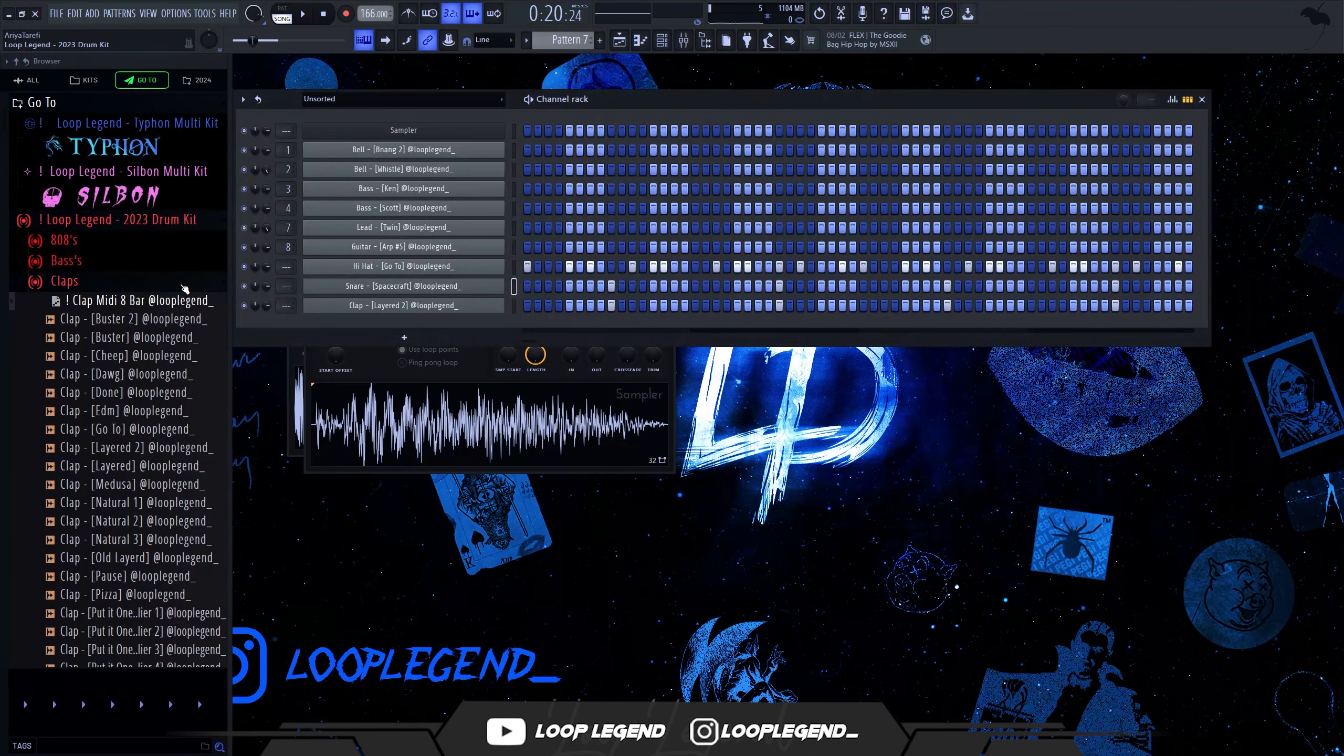
Step: Assign the snare and clap to mixer tracks 11 and 12, routed through Insert 13 with its fader at -7.6 dB
{"action": "key", "text": "F9"}
{"action": "key", "text": "F6"}
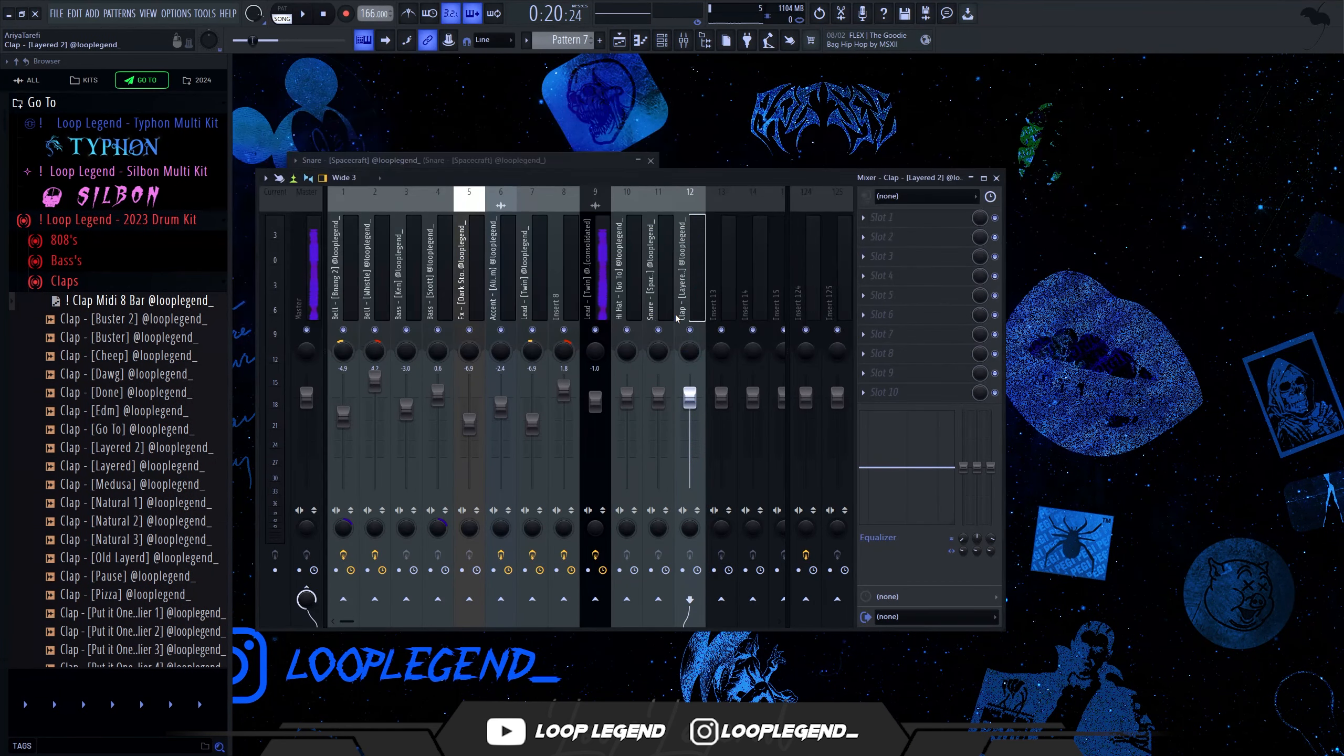
{"action": "left_click", "coordinate": [747, 616]}
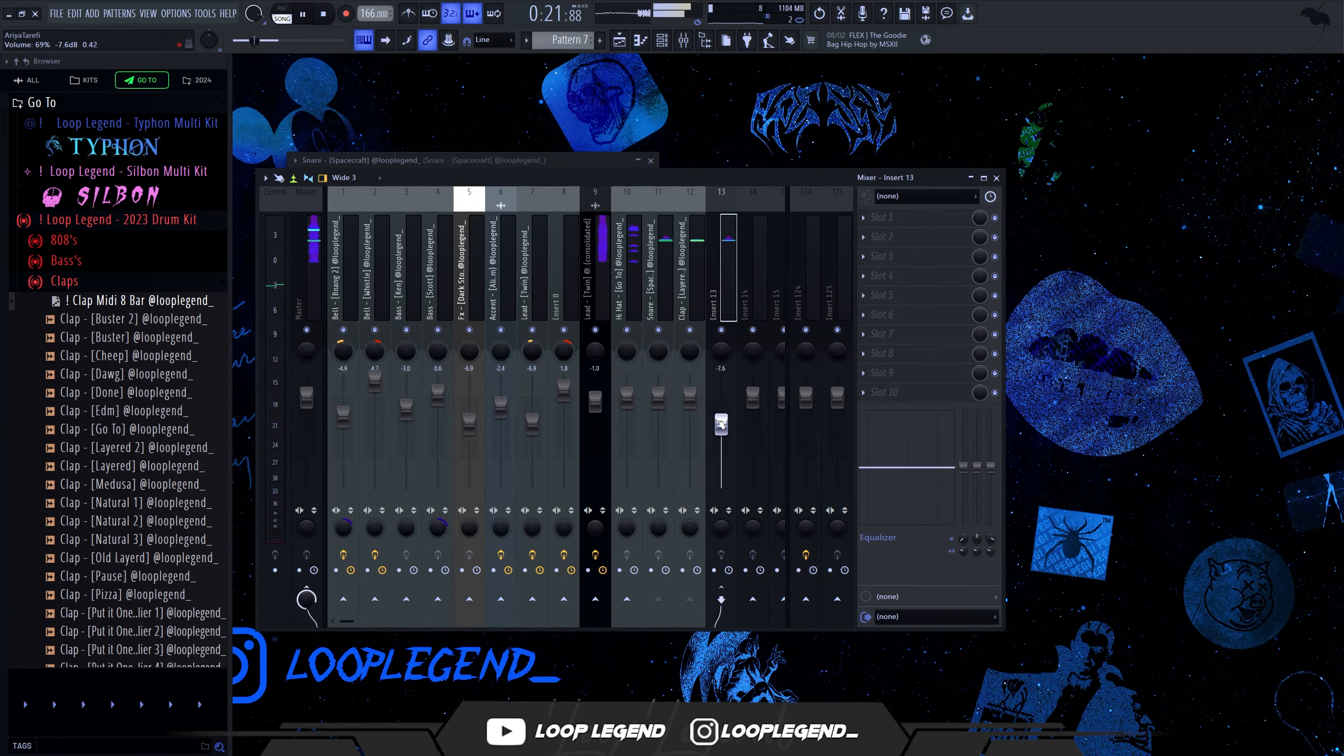
{"action": "key", "text": "F9"}
Step: Audition 808s from the 2023 Drum Kit, load 808 - [Go To 3] in a new channel and show its piano roll
{"action": "key", "text": "F7"}
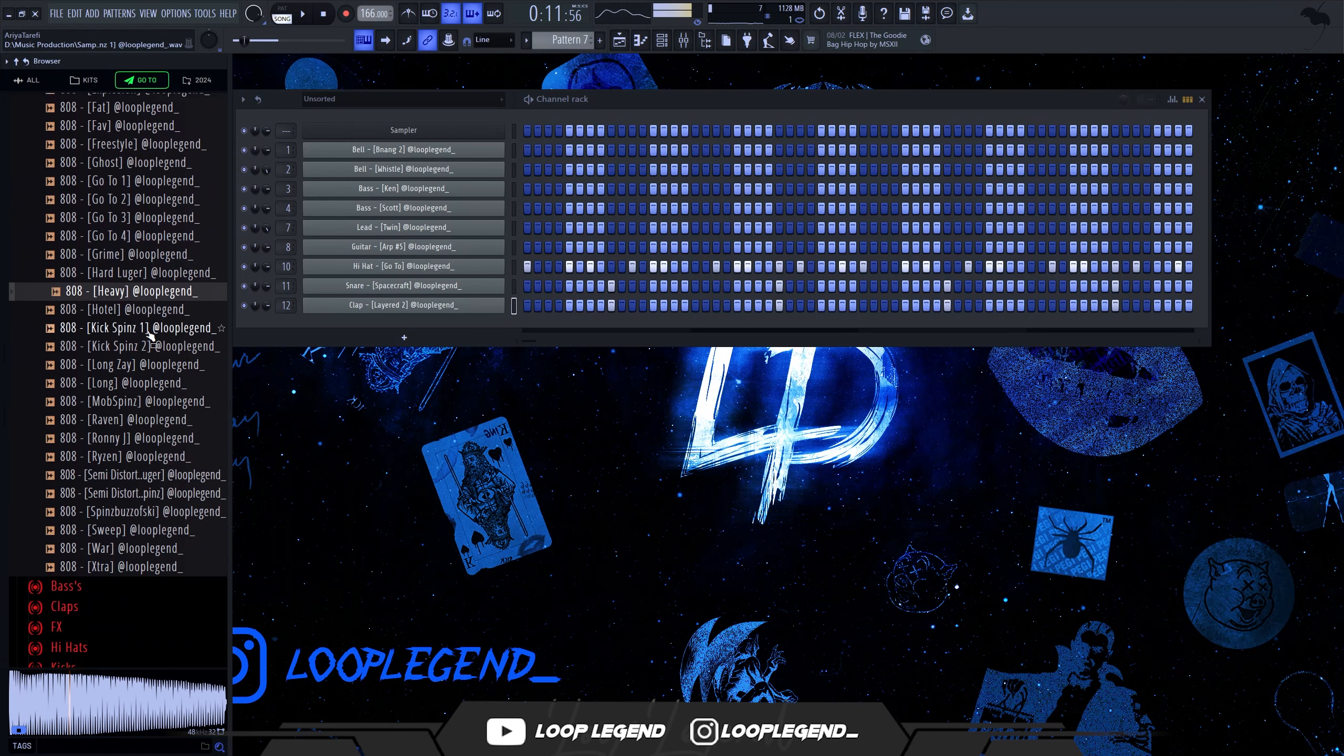
{"action": "scroll", "coordinate": [150, 334], "scroll_direction": "up", "scroll_amount": 4}
{"action": "left_click", "coordinate": [153, 434]}
{"action": "right_click", "coordinate": [157, 433]}
{"action": "left_click", "coordinate": [209, 457]}
{"action": "key", "text": "F7"}
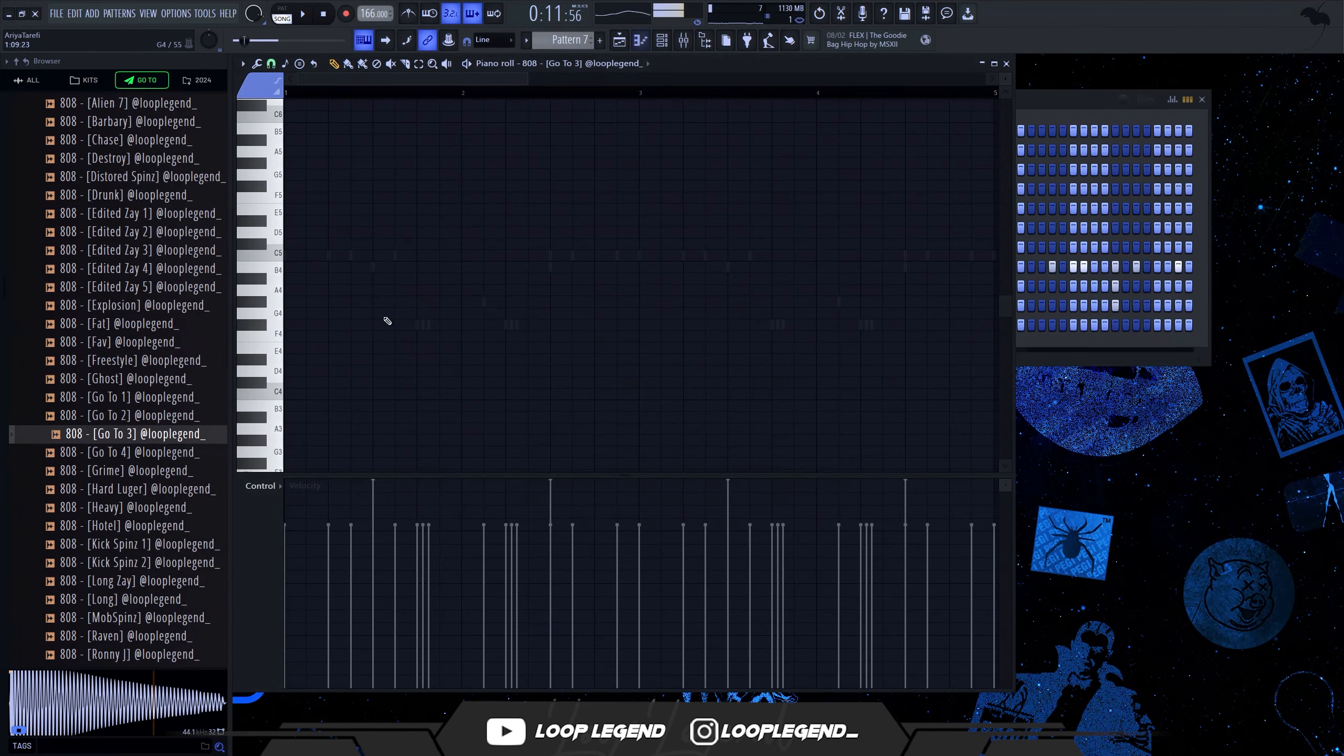
Step: Draw A#4 808 notes on steps 1 and 7 of bar 1 and steps 3 and 5 of bar 2, zeroing the step 3 note's velocity
{"action": "left_click_drag", "start_coordinate": [339, 279], "coordinate": [362, 282]}
{"action": "scroll", "coordinate": [397, 282], "scroll_direction": "down", "scroll_amount": 2}
{"action": "key", "text": "space"}
{"action": "left_click", "coordinate": [414, 280]}
{"action": "left_click", "coordinate": [427, 281]}
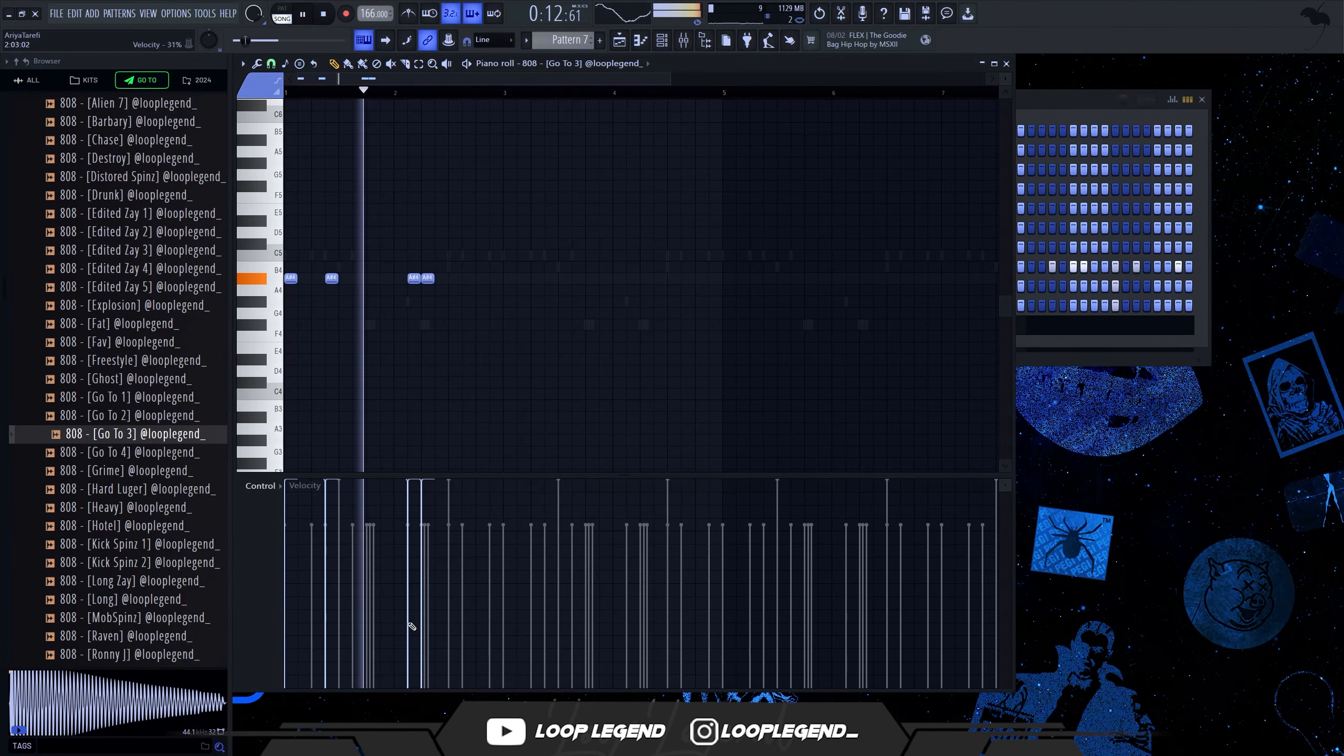
{"action": "left_click_drag", "start_coordinate": [411, 629], "coordinate": [408, 688]}
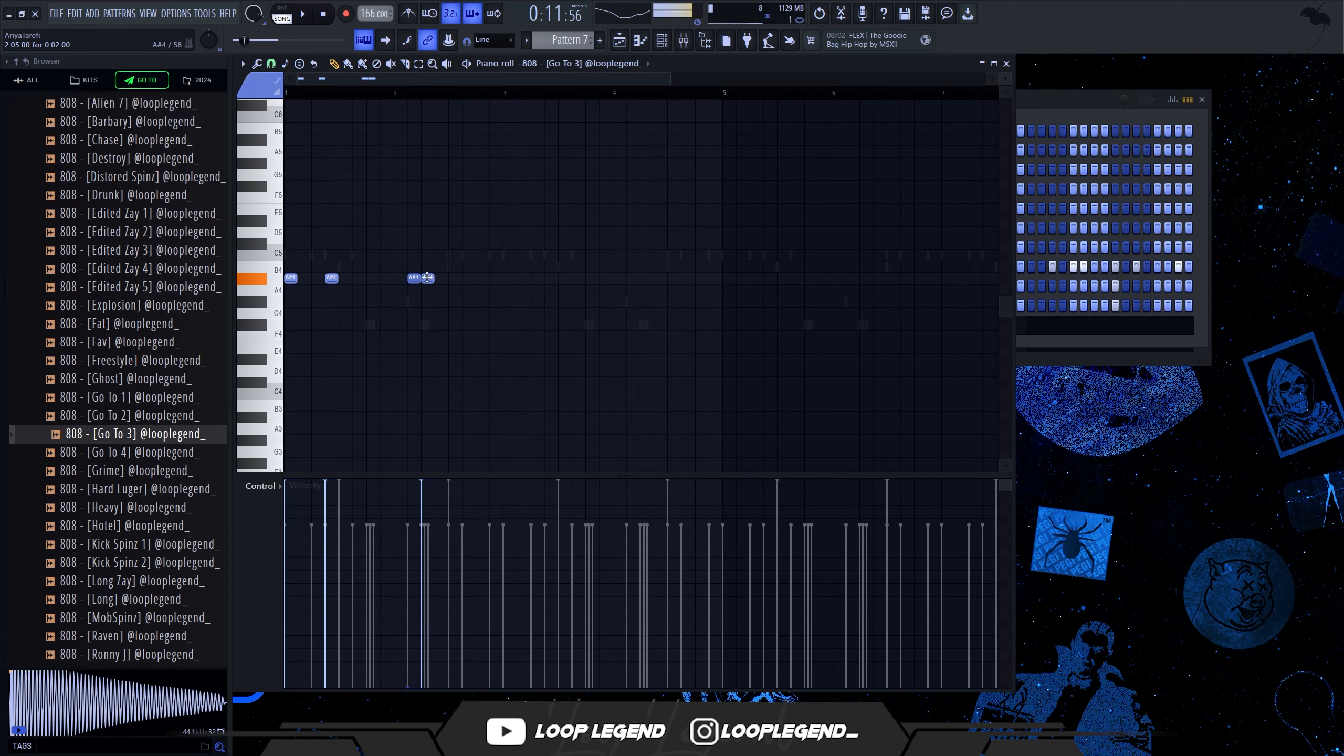
Step: Add an 808 note in the second half of bar 2, raise it to A#5 at full velocity, and play the pattern
{"action": "scroll", "coordinate": [167, 468], "scroll_direction": "down", "scroll_amount": 3}
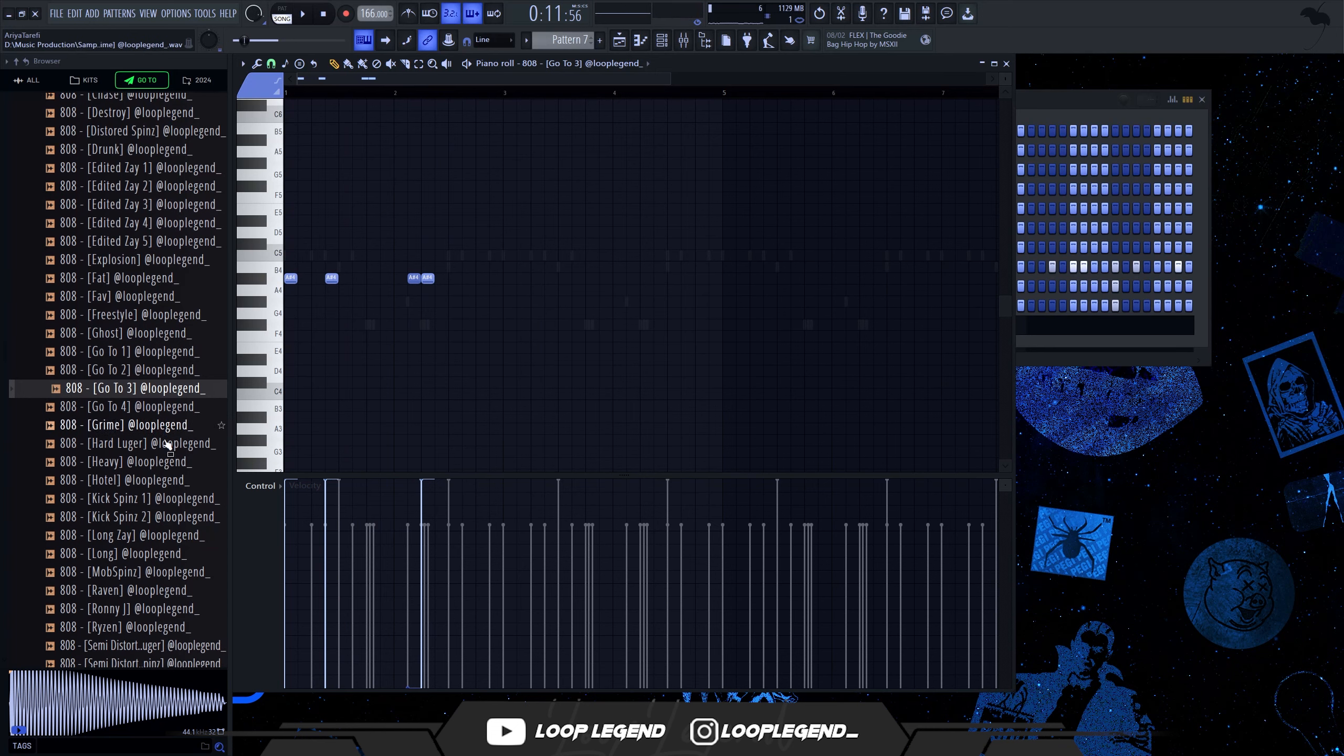
{"action": "left_click", "coordinate": [480, 279]}
{"action": "left_click_drag", "start_coordinate": [480, 279], "coordinate": [465, 280]}
{"action": "left_click", "coordinate": [468, 280], "text": "ctrl"}
{"action": "key", "text": "ctrl+Up"}
{"action": "left_click_drag", "start_coordinate": [465, 635], "coordinate": [463, 688]}
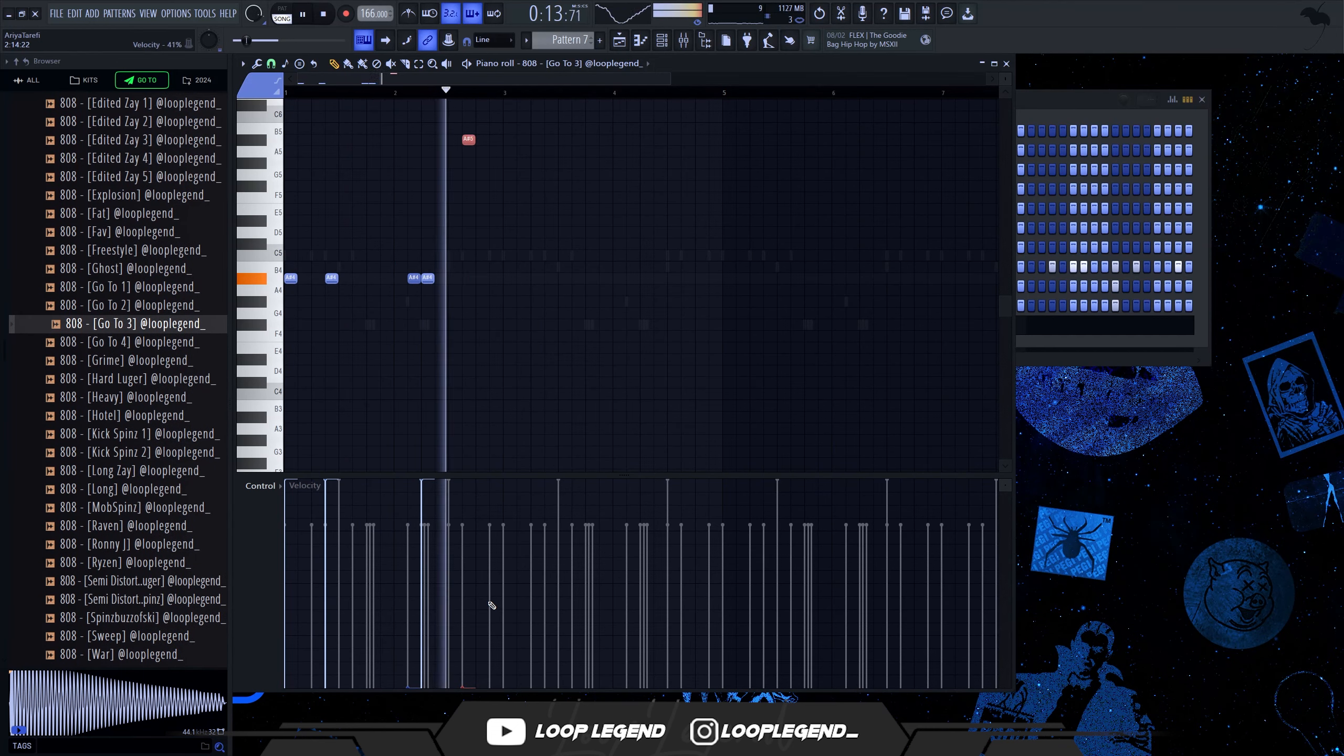
{"action": "left_click_drag", "start_coordinate": [466, 592], "coordinate": [465, 478]}
{"action": "key", "text": "space"}
{"action": "key", "text": "space"}
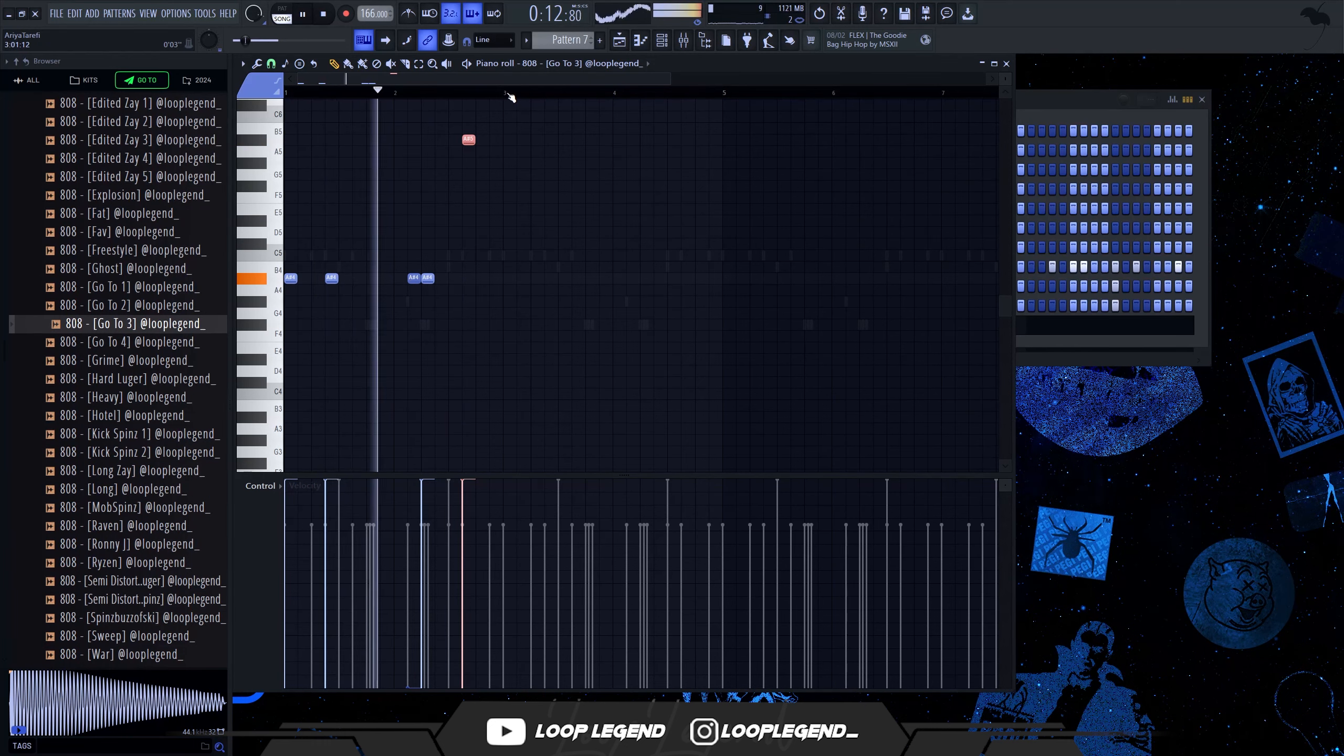
Step: Duplicate the two-bar 808 pattern into bars 3 and 4 and lower bar 2's A#5 note by an octave
{"action": "left_click_drag", "start_coordinate": [508, 93], "coordinate": [286, 94]}
{"action": "key", "text": "ctrl+b"}
{"action": "scroll", "coordinate": [555, 213], "scroll_direction": "down", "scroll_amount": 2}
{"action": "left_click_drag", "start_coordinate": [448, 152], "coordinate": [409, 115]}
{"action": "key", "text": "ctrl+Down"}
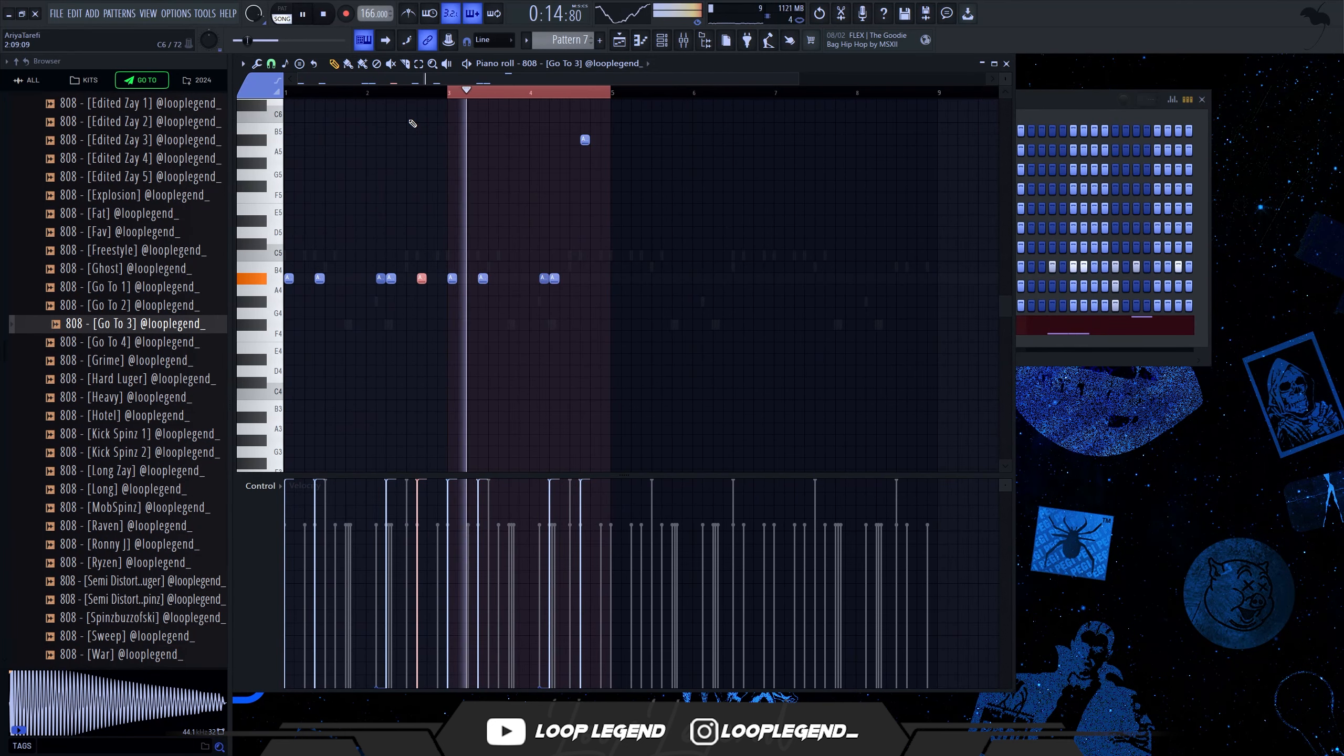
{"action": "left_click", "coordinate": [455, 244], "text": "ctrl"}
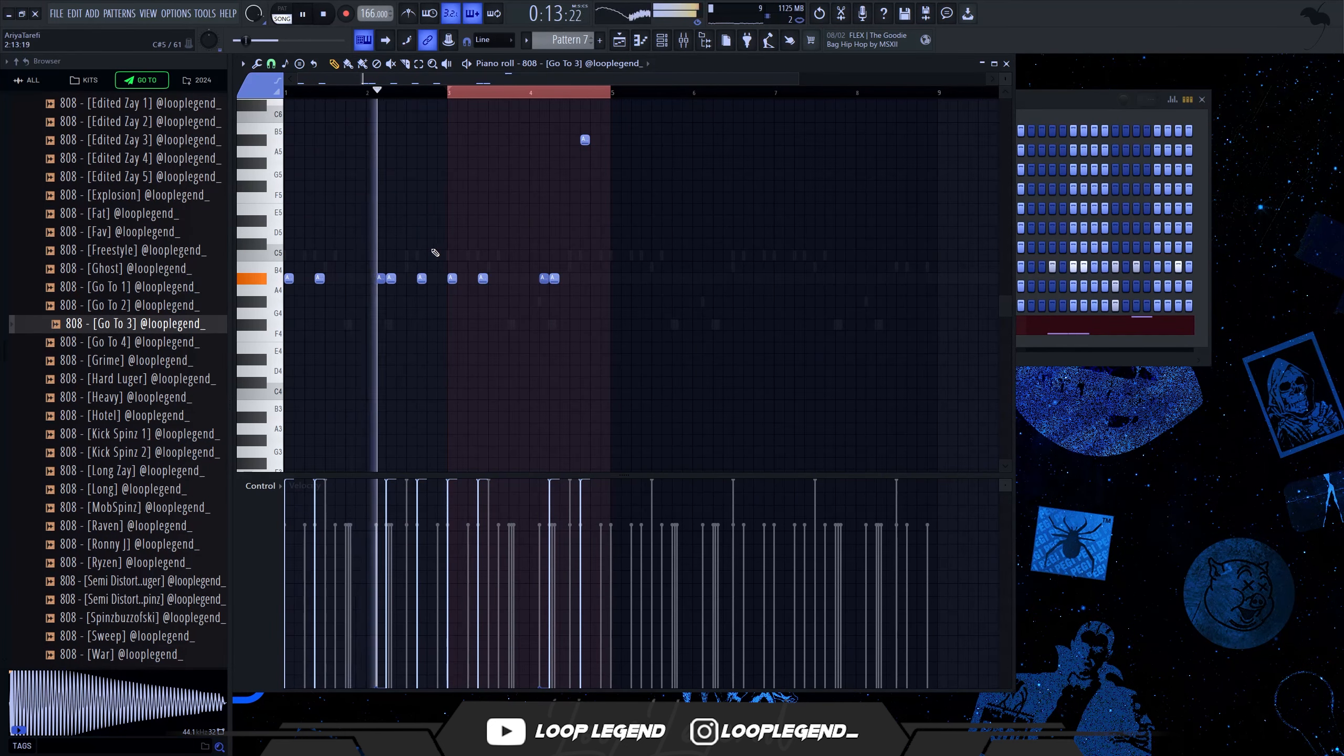
{"action": "scroll", "coordinate": [473, 239], "scroll_direction": "up", "scroll_amount": 2}
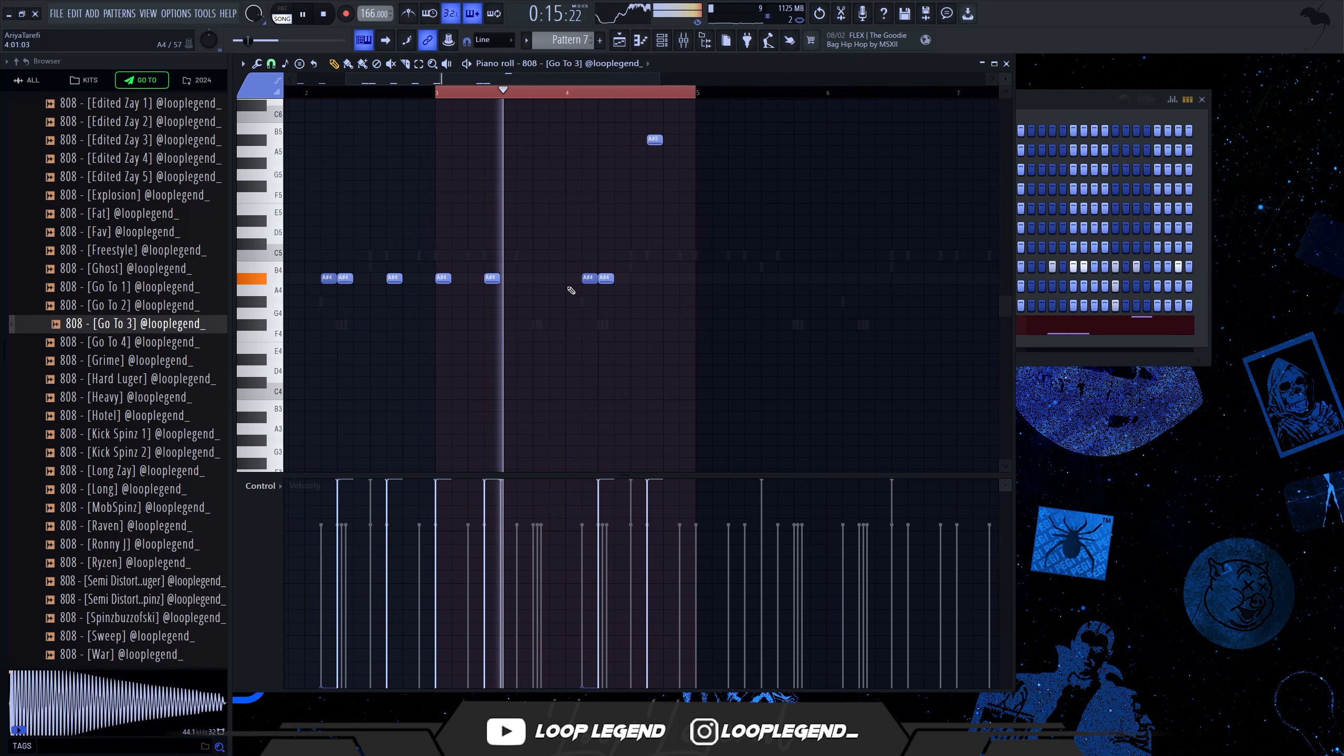
Step: Duplicate the four-bar 808 pattern into bars 5 to 8 and clear the selection
{"action": "scroll", "coordinate": [626, 204], "scroll_direction": "down", "scroll_amount": 2}
{"action": "left_click_drag", "start_coordinate": [556, 94], "coordinate": [286, 94]}
{"action": "key", "text": "ctrl+b"}
{"action": "scroll", "coordinate": [542, 146], "scroll_direction": "down", "scroll_amount": 1}
{"action": "scroll", "coordinate": [751, 210], "scroll_direction": "up", "scroll_amount": 4}
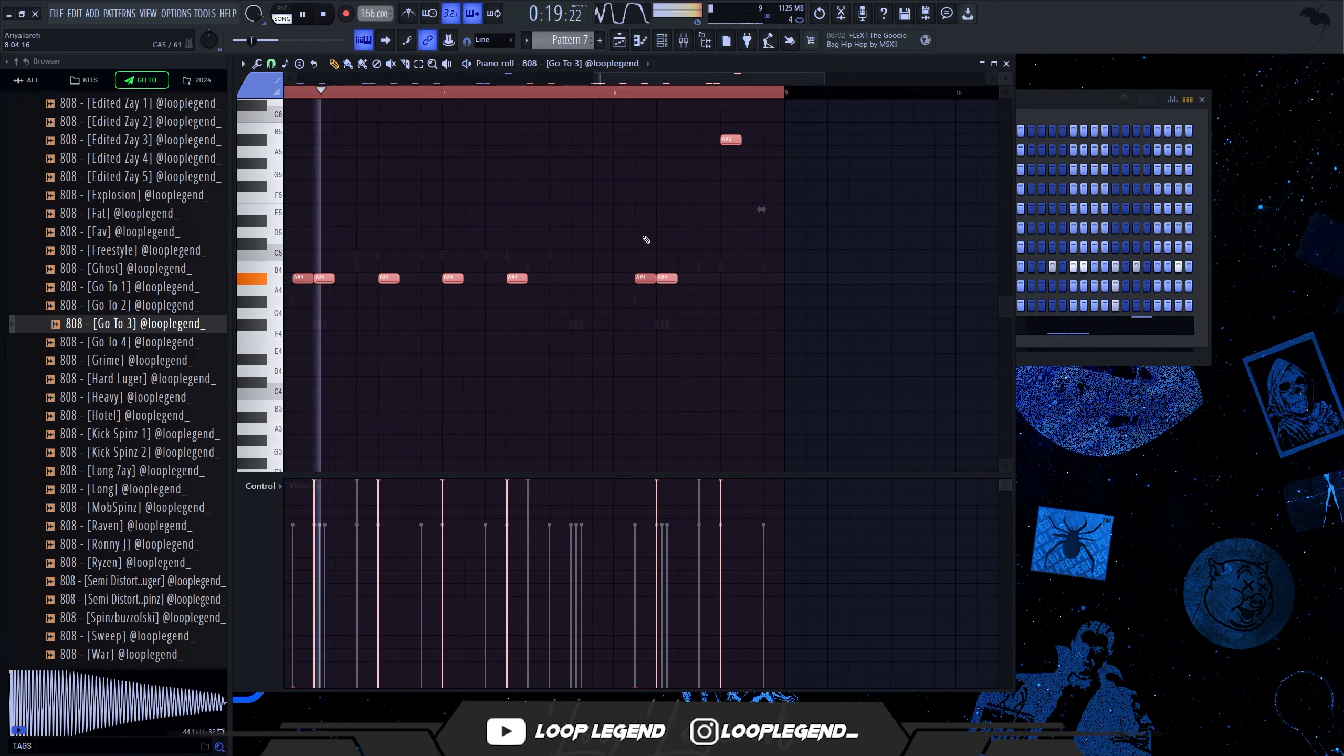
{"action": "key", "text": "ctrl+d"}
{"action": "left_click_drag", "start_coordinate": [576, 281], "coordinate": [591, 282]}
{"action": "right_click", "coordinate": [590, 281]}
Step: Set the snap to 1/2 step and shorten the A#4 808 note on step 5 of bar 8 to half a step
{"action": "scroll", "coordinate": [661, 278], "scroll_direction": "up", "scroll_amount": 3}
{"action": "key", "text": "space"}
{"action": "left_click", "coordinate": [271, 63]}
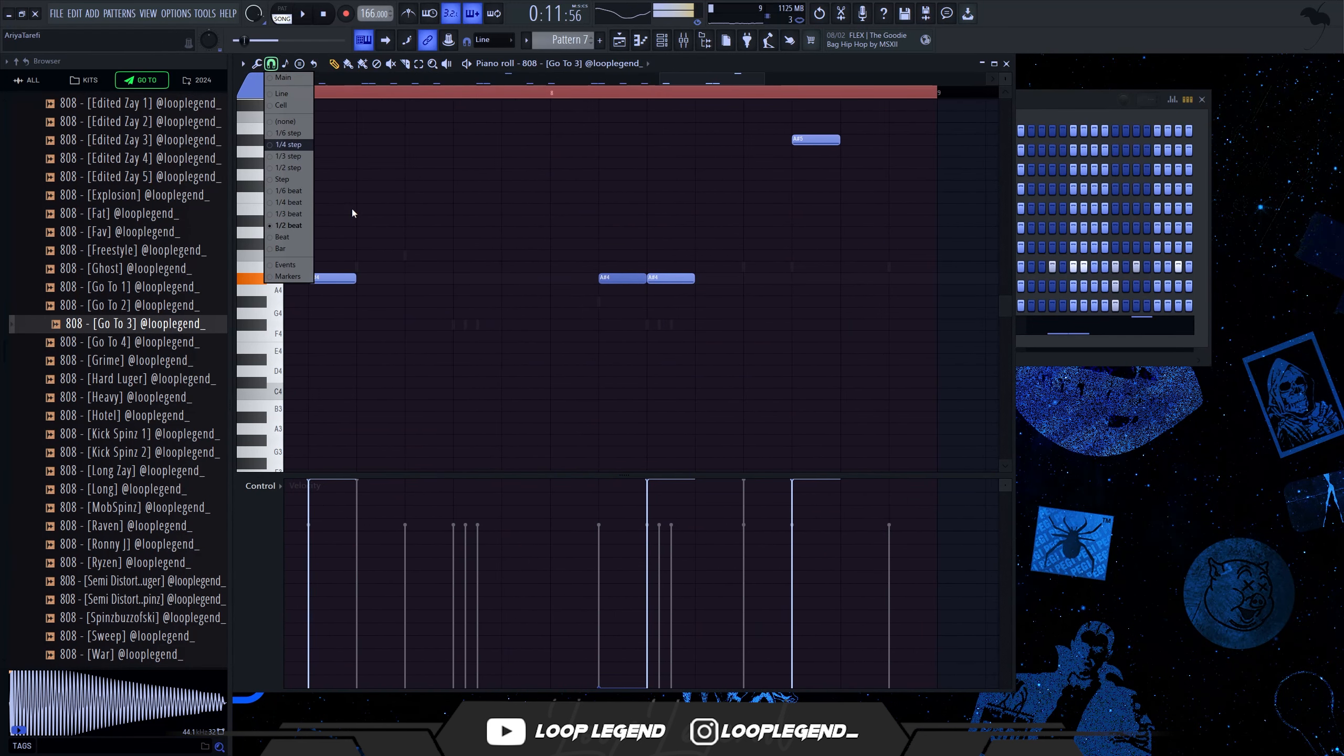
{"action": "left_click", "coordinate": [307, 168]}
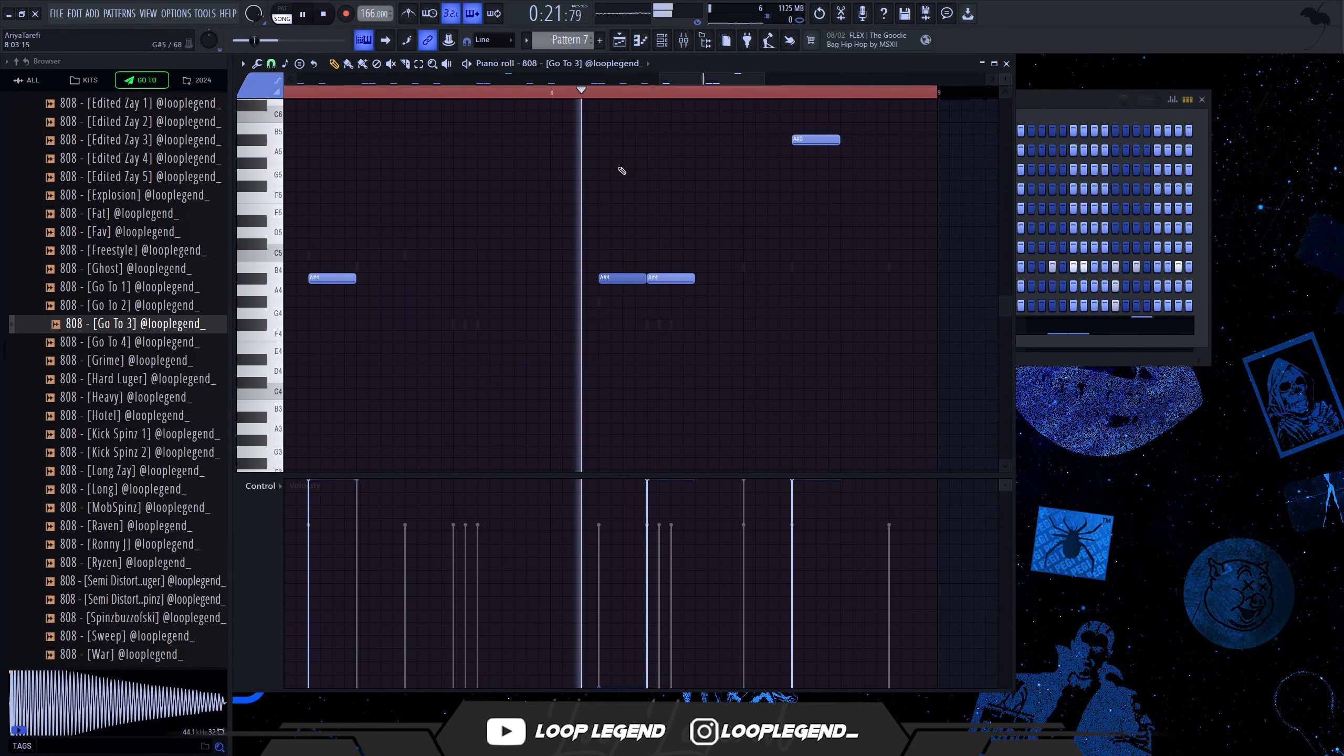
{"action": "scroll", "coordinate": [627, 175], "scroll_direction": "up", "scroll_amount": 2}
{"action": "key", "text": "space"}
{"action": "left_click_drag", "start_coordinate": [702, 252], "coordinate": [723, 317]}
{"action": "left_click_drag", "start_coordinate": [730, 279], "coordinate": [674, 279]}
{"action": "key", "text": "ctrl+b"}
{"action": "key", "text": "ctrl+z"}
{"action": "scroll", "coordinate": [651, 323], "scroll_direction": "down", "scroll_amount": 4}
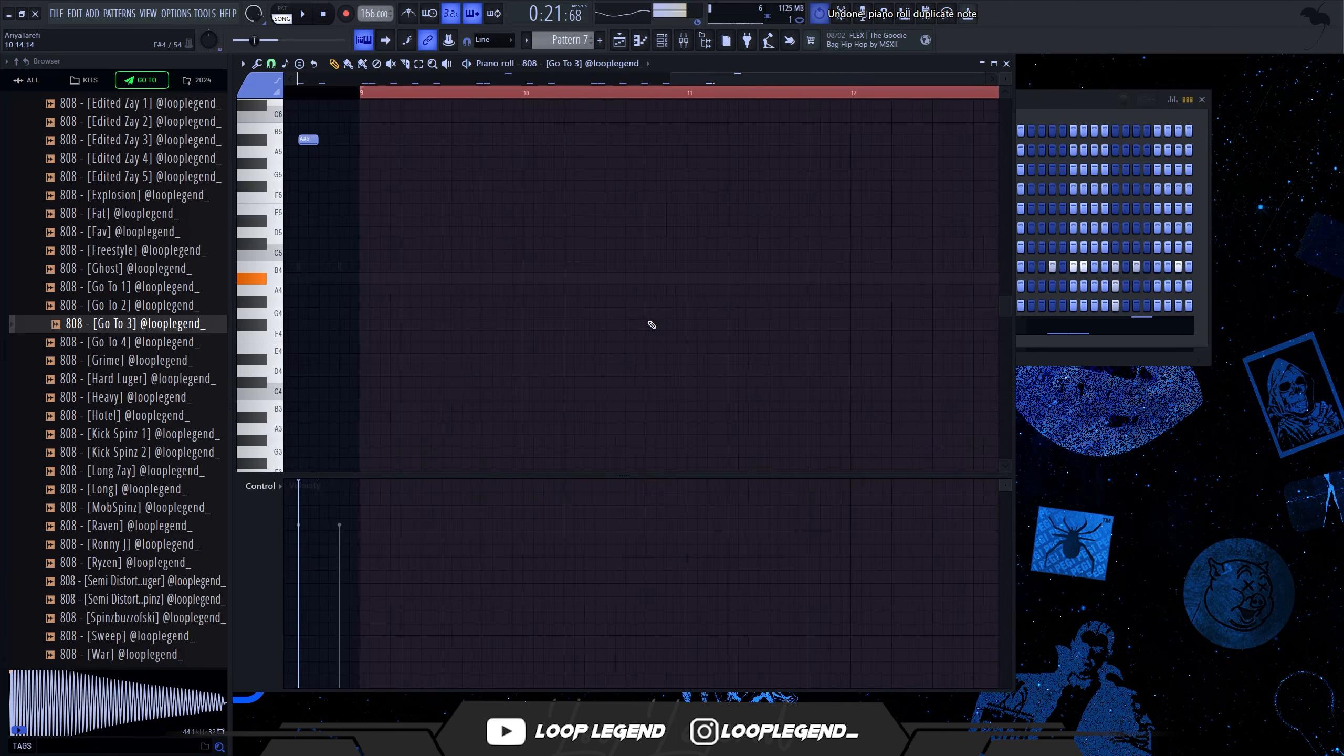
{"action": "left_click_drag", "start_coordinate": [652, 324], "coordinate": [1048, 330]}
Step: Build a roll of three half-step A#4 808 notes from step 5 of bar 8 and copy the roll
{"action": "scroll", "coordinate": [741, 312], "scroll_direction": "up", "scroll_amount": 5}
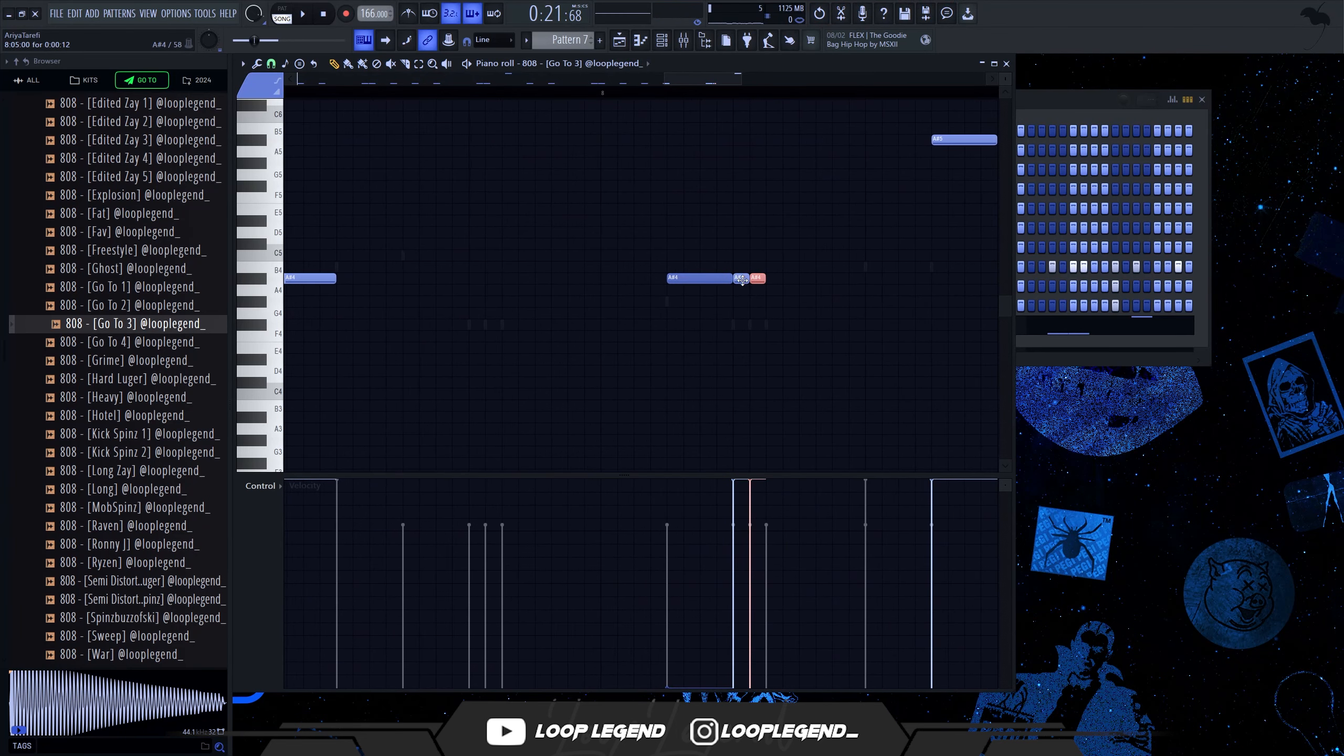
{"action": "scroll", "coordinate": [737, 283], "scroll_direction": "down", "scroll_amount": 2}
{"action": "key", "text": "space"}
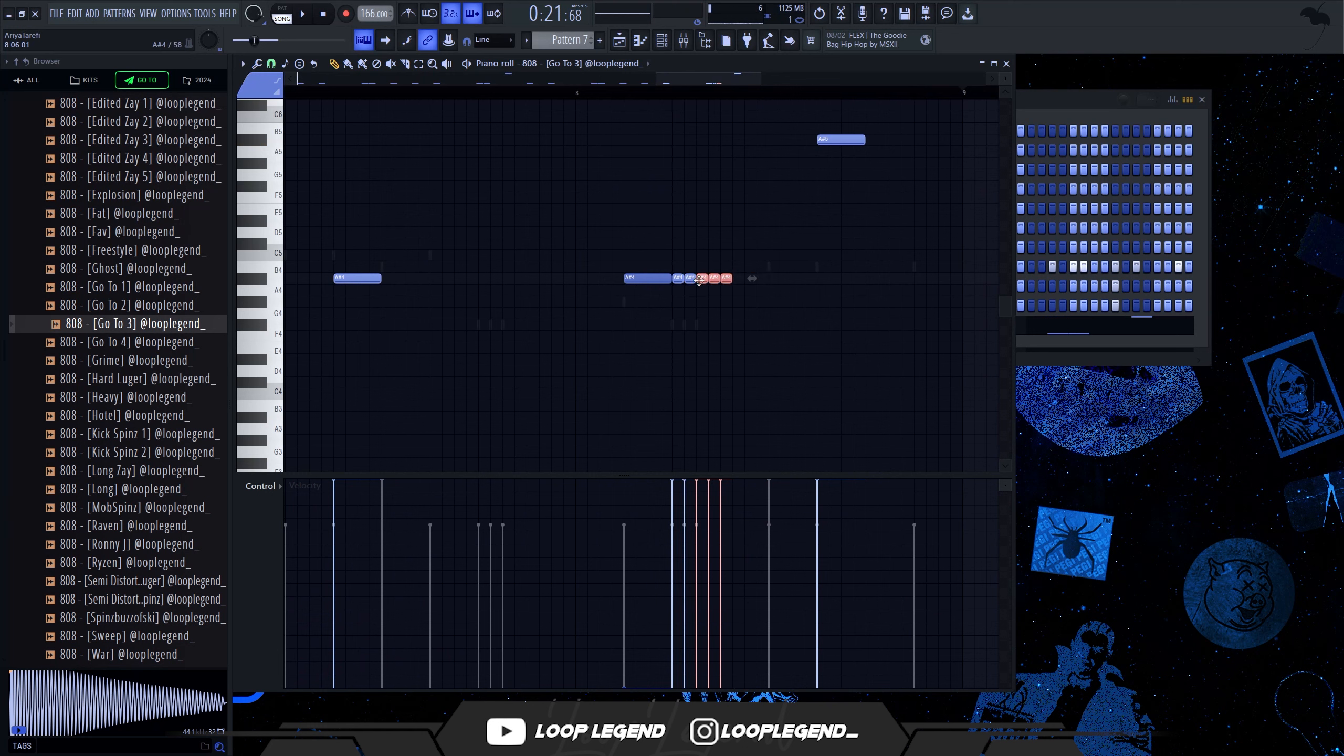
{"action": "key", "text": "space"}
Step: Remove bar 8's A#5 808 note and place copies of the three-note A#4 roll on steps 11, 13 and 15
{"action": "left_click_drag", "start_coordinate": [700, 278], "coordinate": [772, 278]}
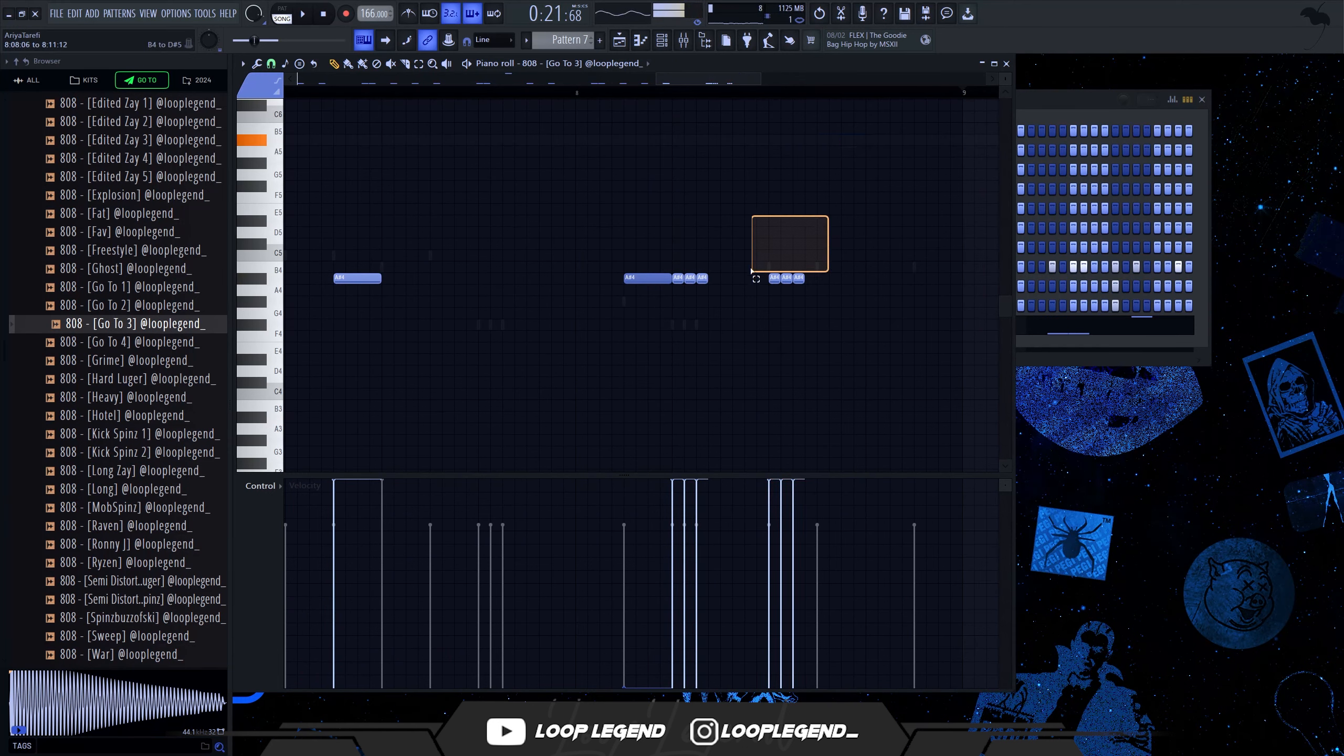
{"action": "key", "text": "space"}
{"action": "left_click_drag", "start_coordinate": [801, 283], "coordinate": [849, 283]}
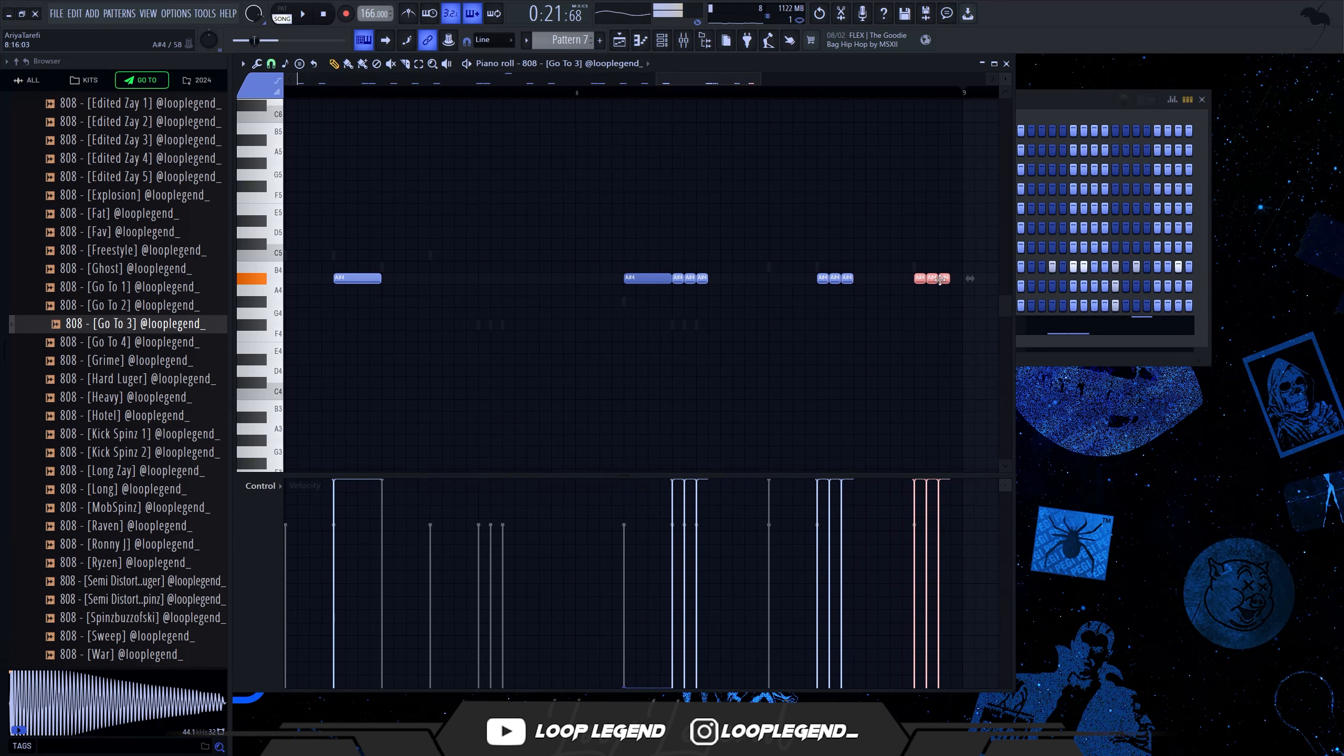
Step: Set the snap to 1/2 beat and remove the three-note A#4 808 roll on step 13 of bar 8
{"action": "left_click", "coordinate": [273, 66]}
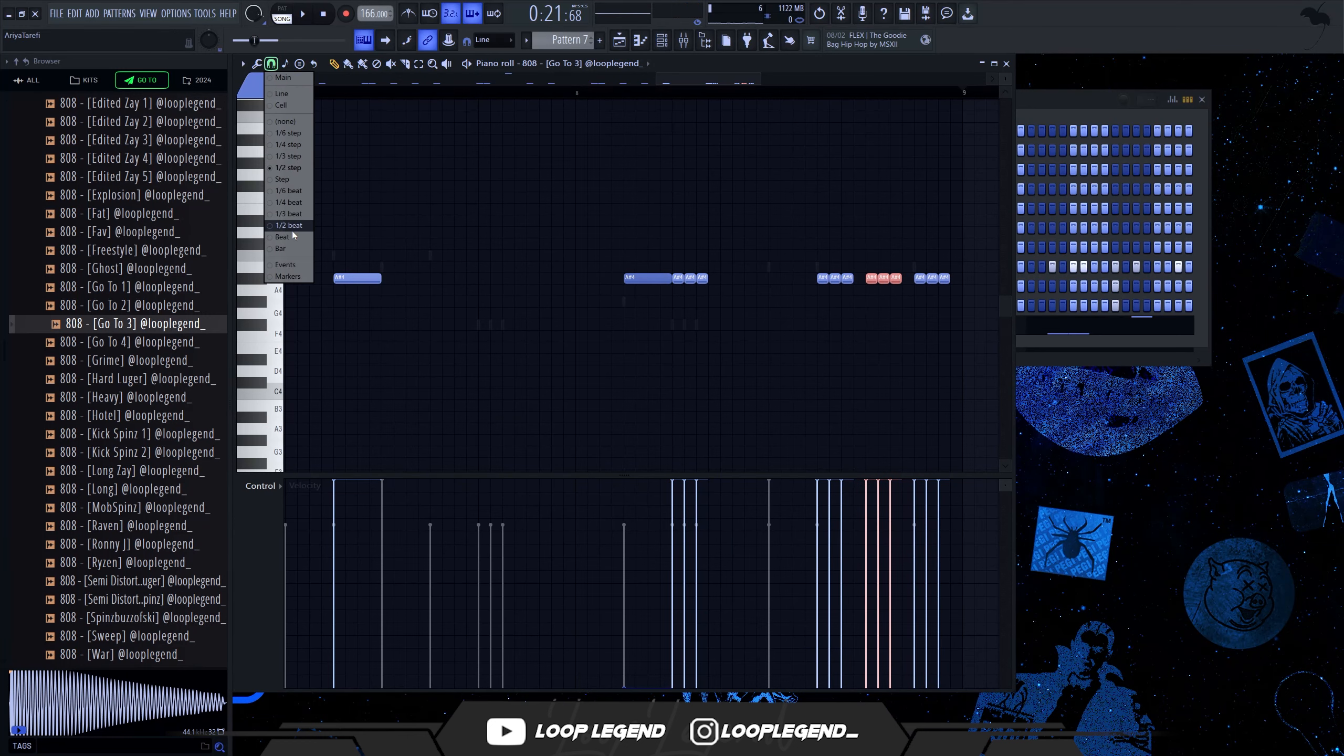
{"action": "left_click", "coordinate": [294, 231]}
{"action": "key", "text": "space"}
{"action": "scroll", "coordinate": [752, 254], "scroll_direction": "down", "scroll_amount": 3}
{"action": "scroll", "coordinate": [973, 339], "scroll_direction": "up", "scroll_amount": 3}
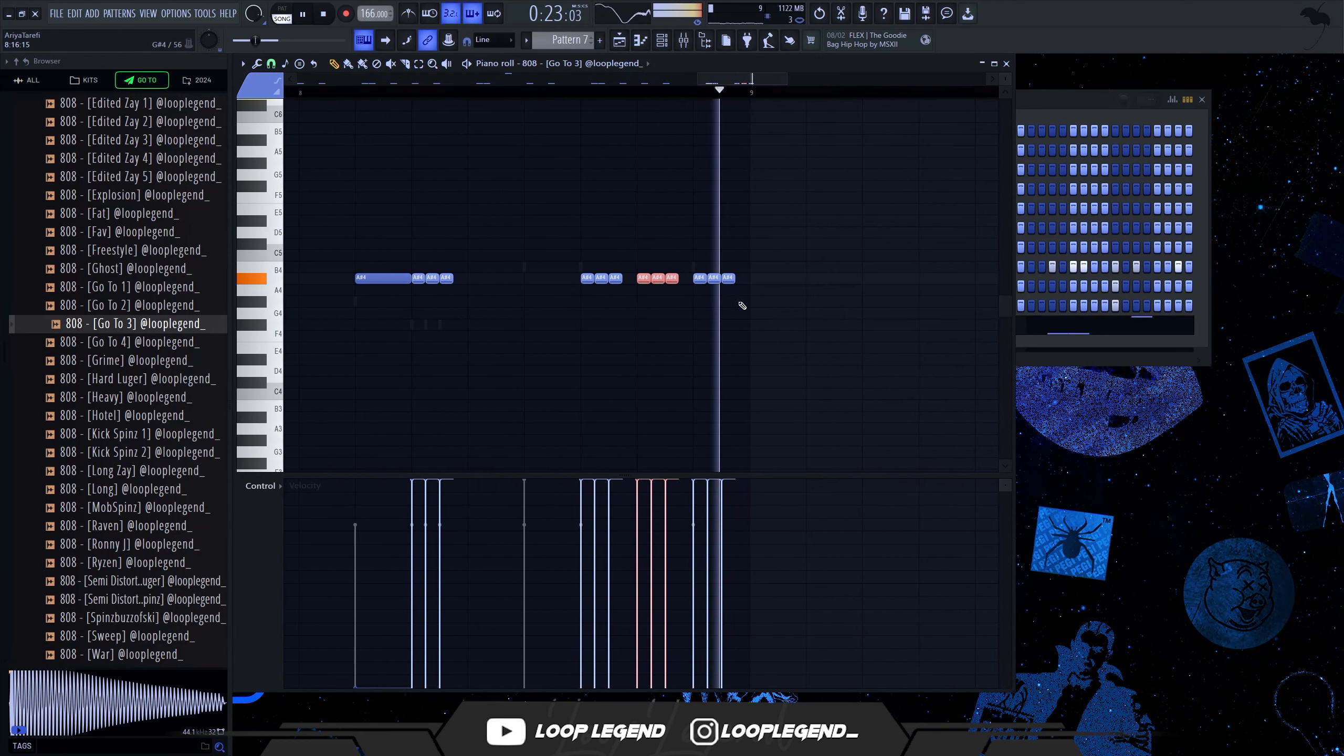
{"action": "right_click", "coordinate": [670, 277]}
{"action": "right_click", "coordinate": [657, 277]}
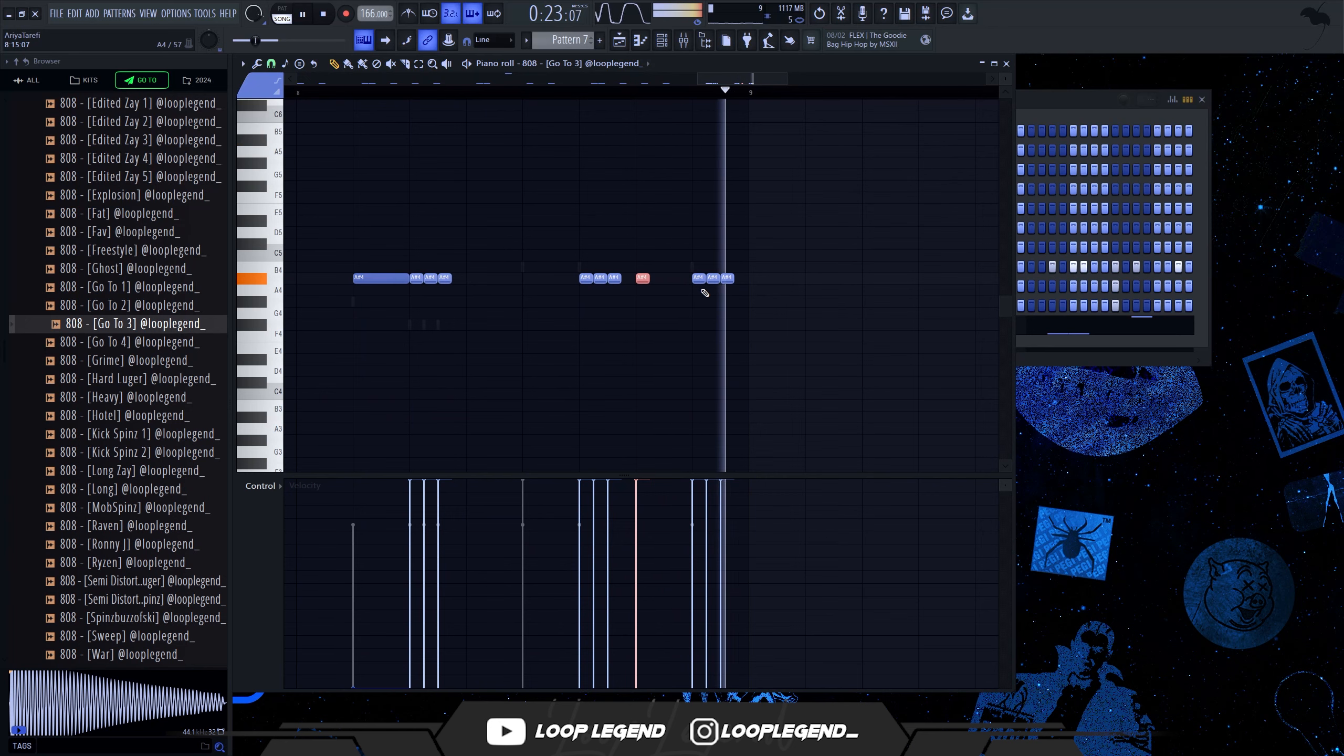
{"action": "right_click", "coordinate": [642, 277]}
Step: Cut the roll on step 15 of bar 8 down to its first note and raise that note one octave to A#5
{"action": "right_click", "coordinate": [713, 277]}
{"action": "right_click", "coordinate": [727, 277]}
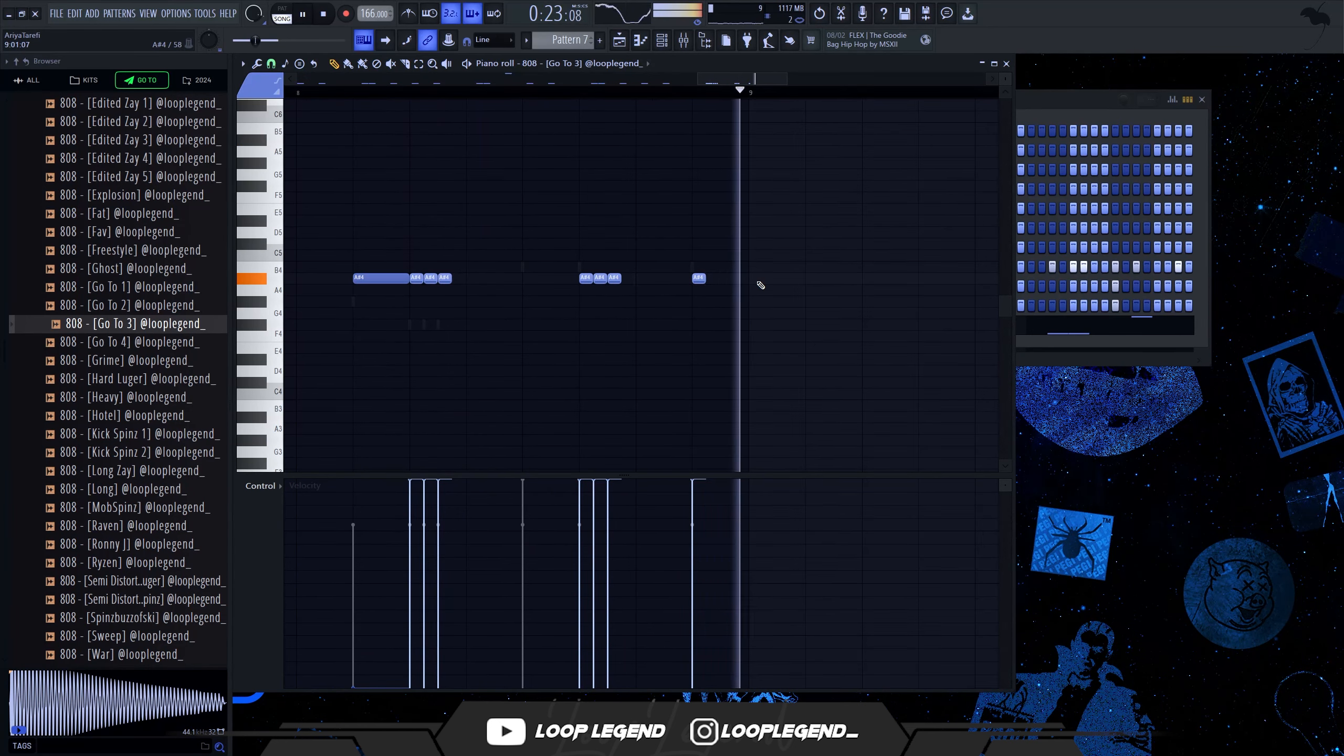
{"action": "left_click", "coordinate": [732, 275]}
{"action": "key", "text": "ctrl+Up"}
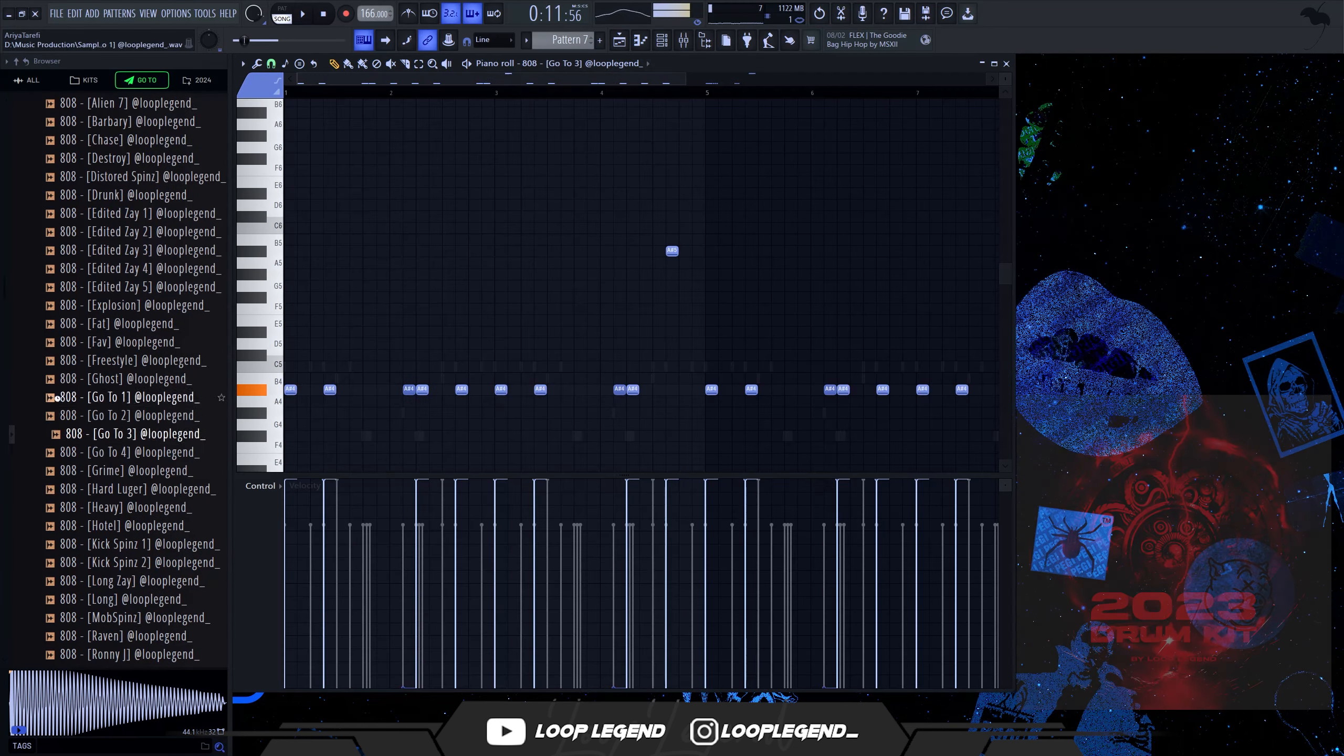
Step: Load the sample 808 - [Drunk] from the drum kit into a new channel and put it in cut group 10
{"action": "left_click", "coordinate": [124, 158]}
{"action": "left_click", "coordinate": [131, 199]}
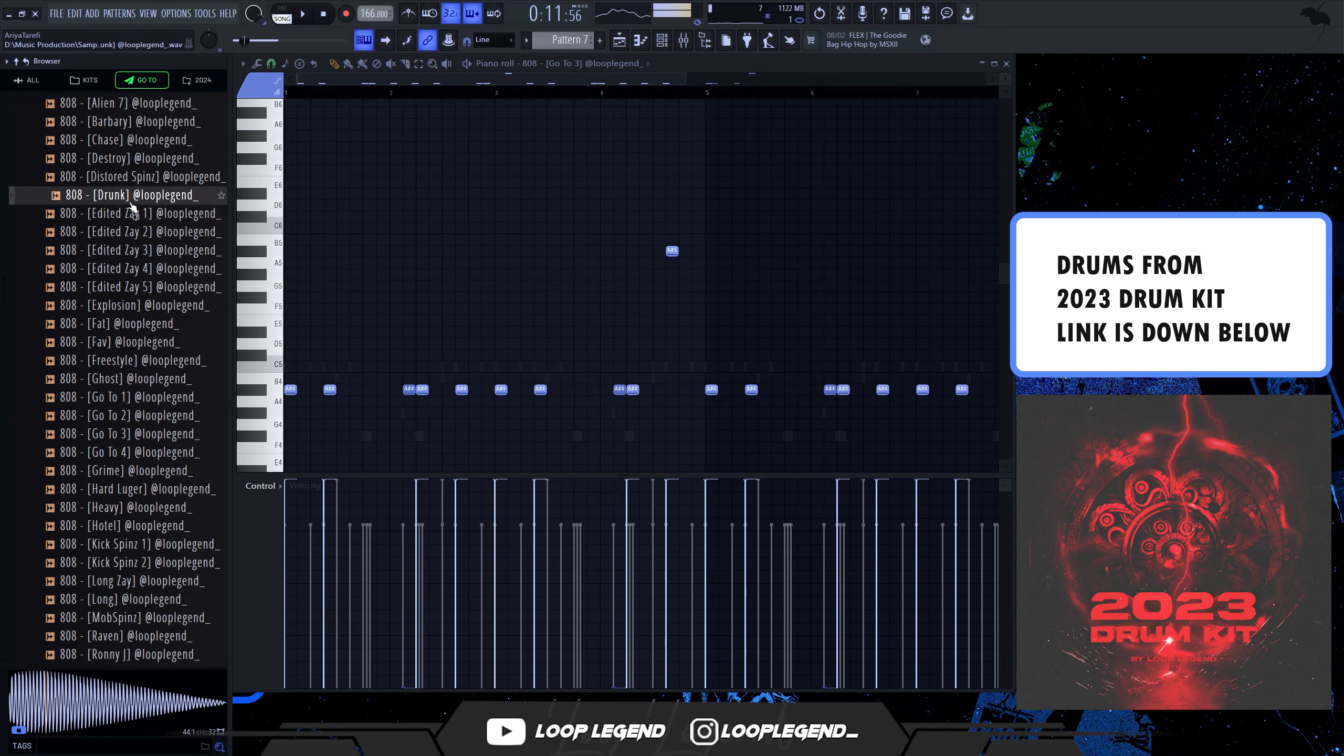
{"action": "right_click", "coordinate": [133, 200]}
{"action": "left_click", "coordinate": [158, 215]}
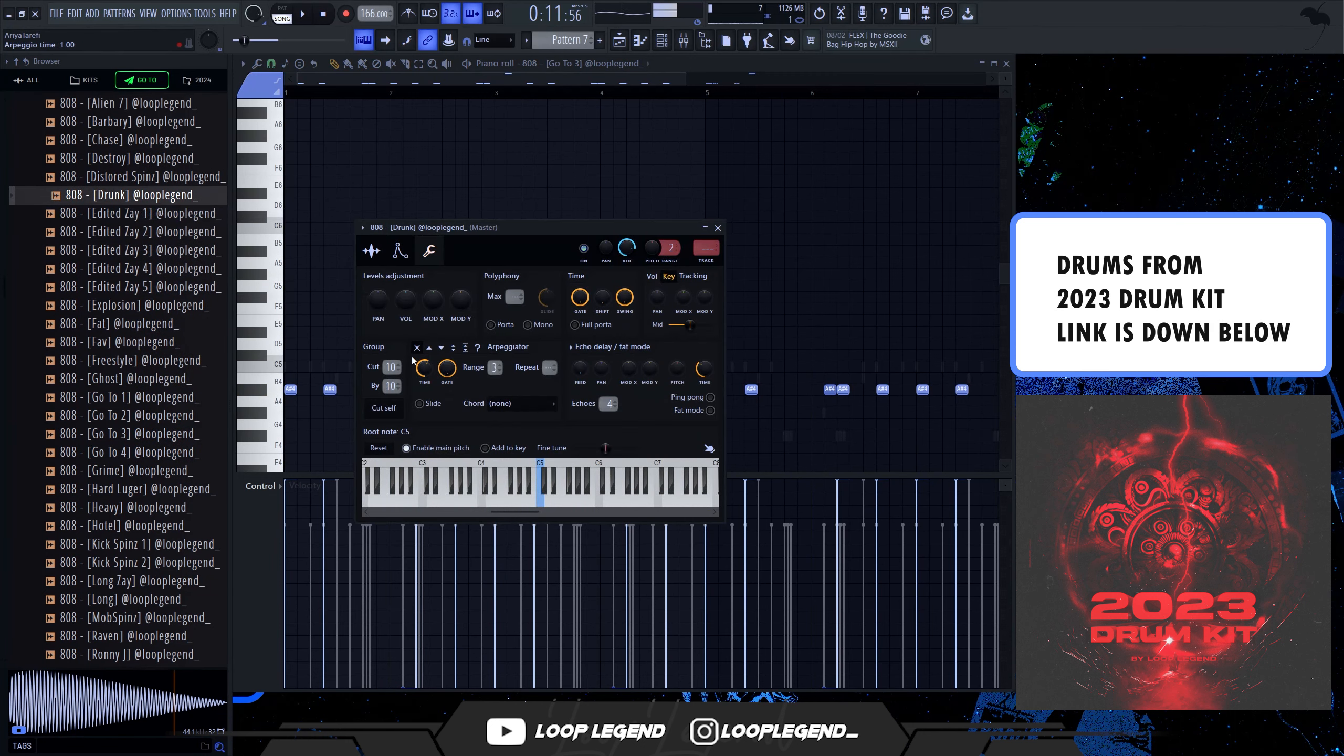
{"action": "key", "text": "Escape"}
Step: Move the last two A#4 notes of bar 2 and the two in bar 3 from Go To 3 to the Drunk 808, one octave higher
{"action": "scroll", "coordinate": [417, 393], "scroll_direction": "up", "scroll_amount": 4}
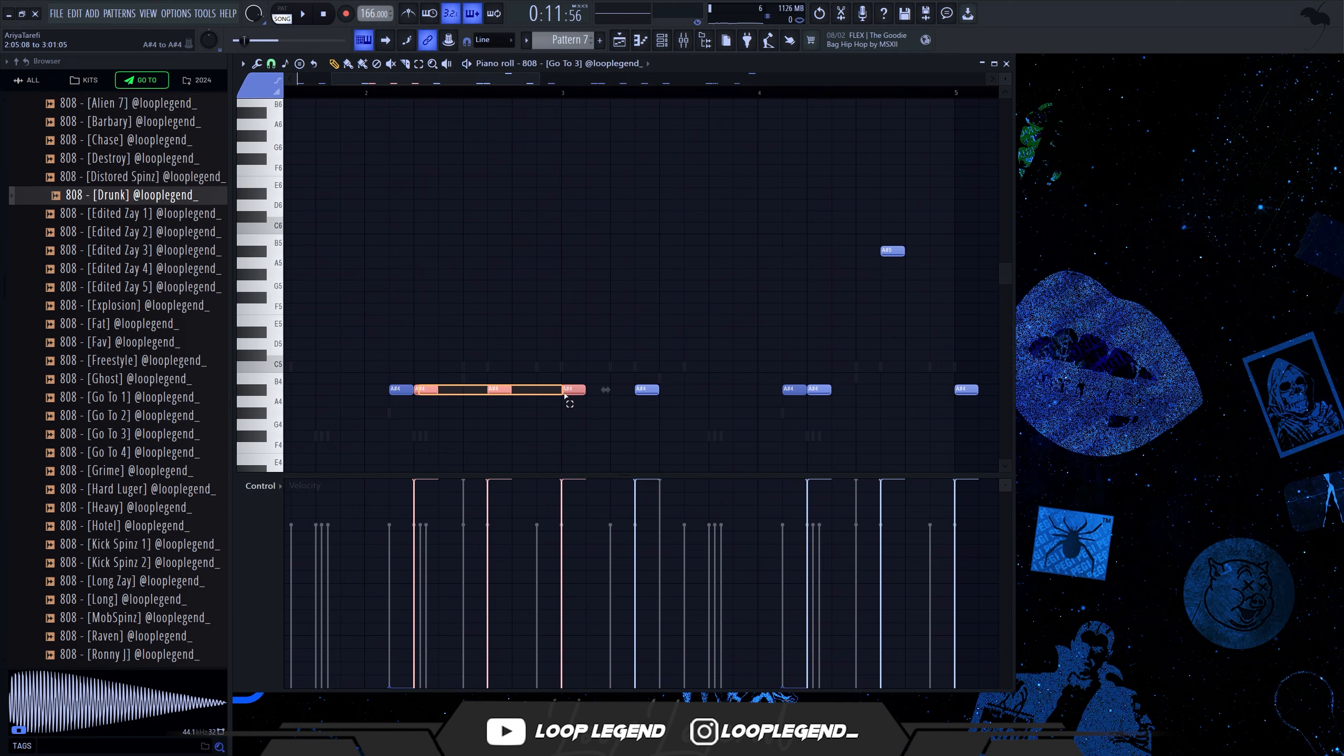
{"action": "left_click_drag", "start_coordinate": [687, 375], "coordinate": [423, 421]}
{"action": "key", "text": "Delete"}
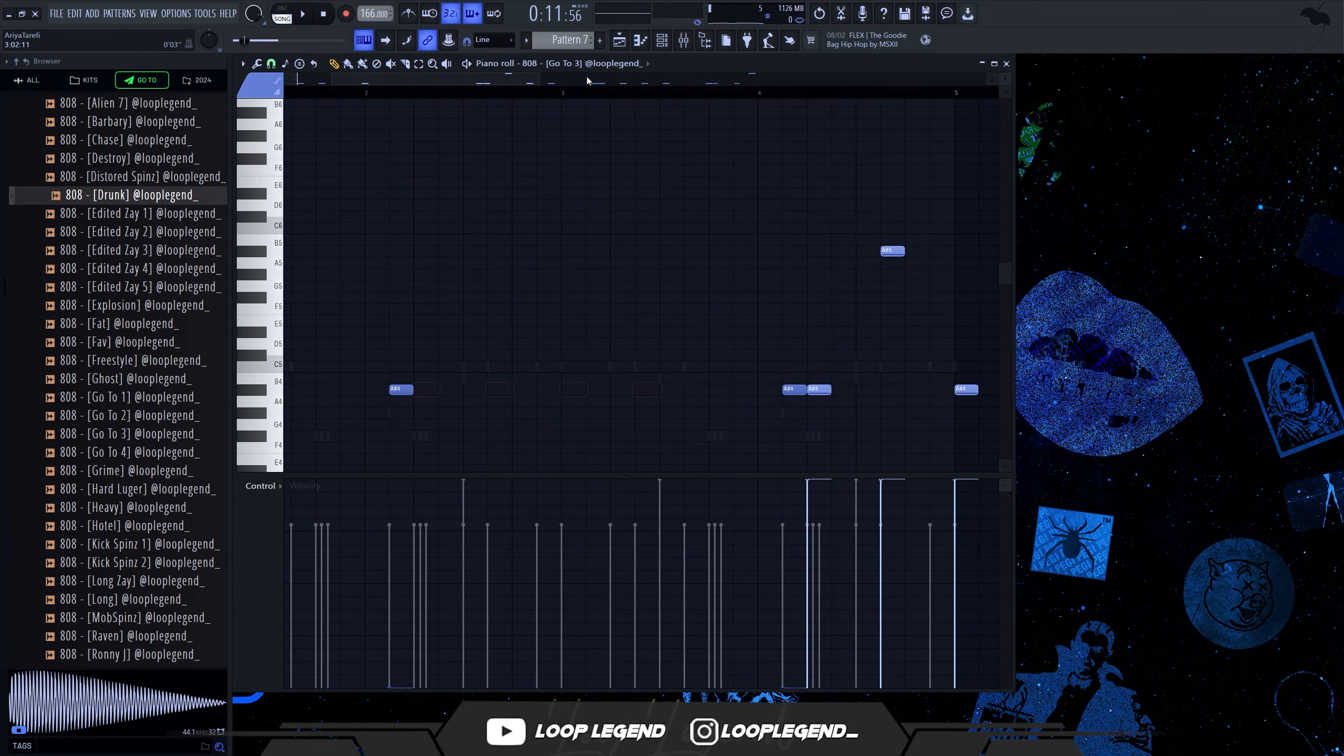
{"action": "left_click", "coordinate": [593, 70]}
{"action": "left_click", "coordinate": [607, 342]}
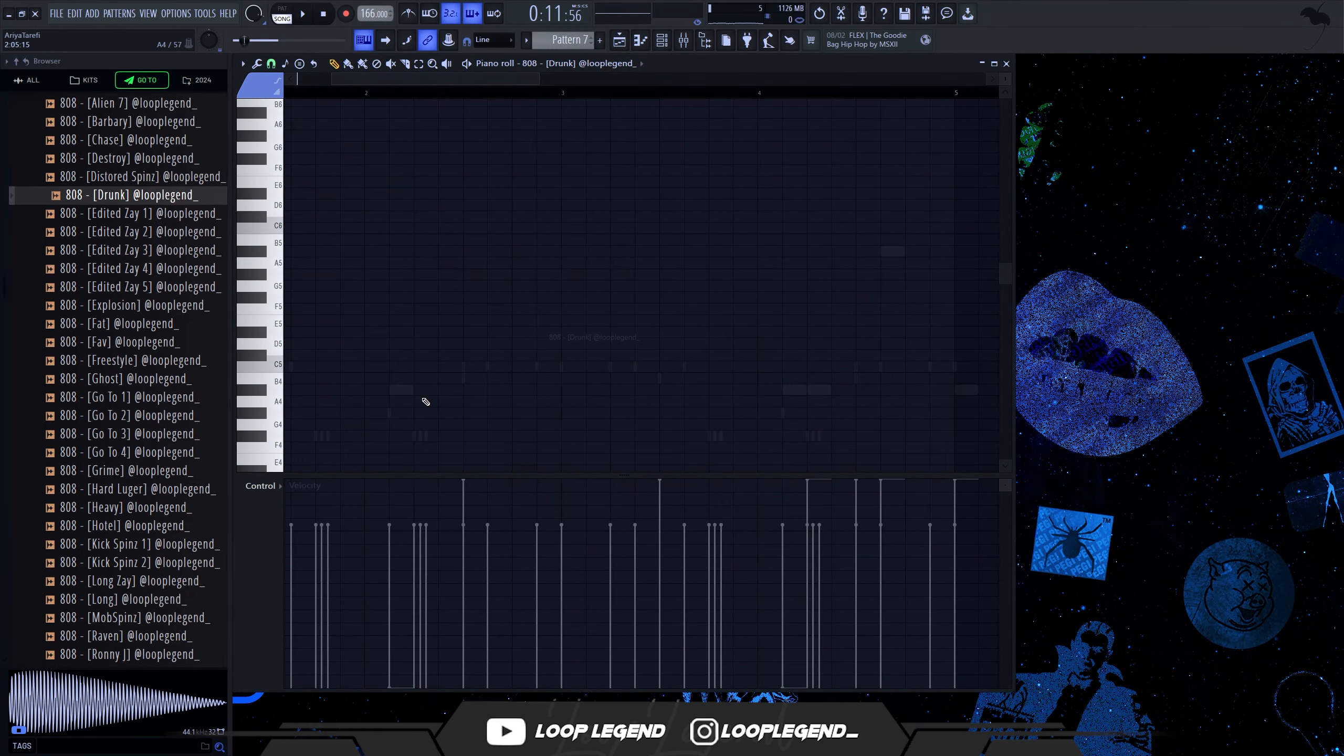
{"action": "key", "text": "space"}
{"action": "scroll", "coordinate": [441, 381], "scroll_direction": "down", "scroll_amount": 3}
{"action": "key", "text": "ctrl+Up"}
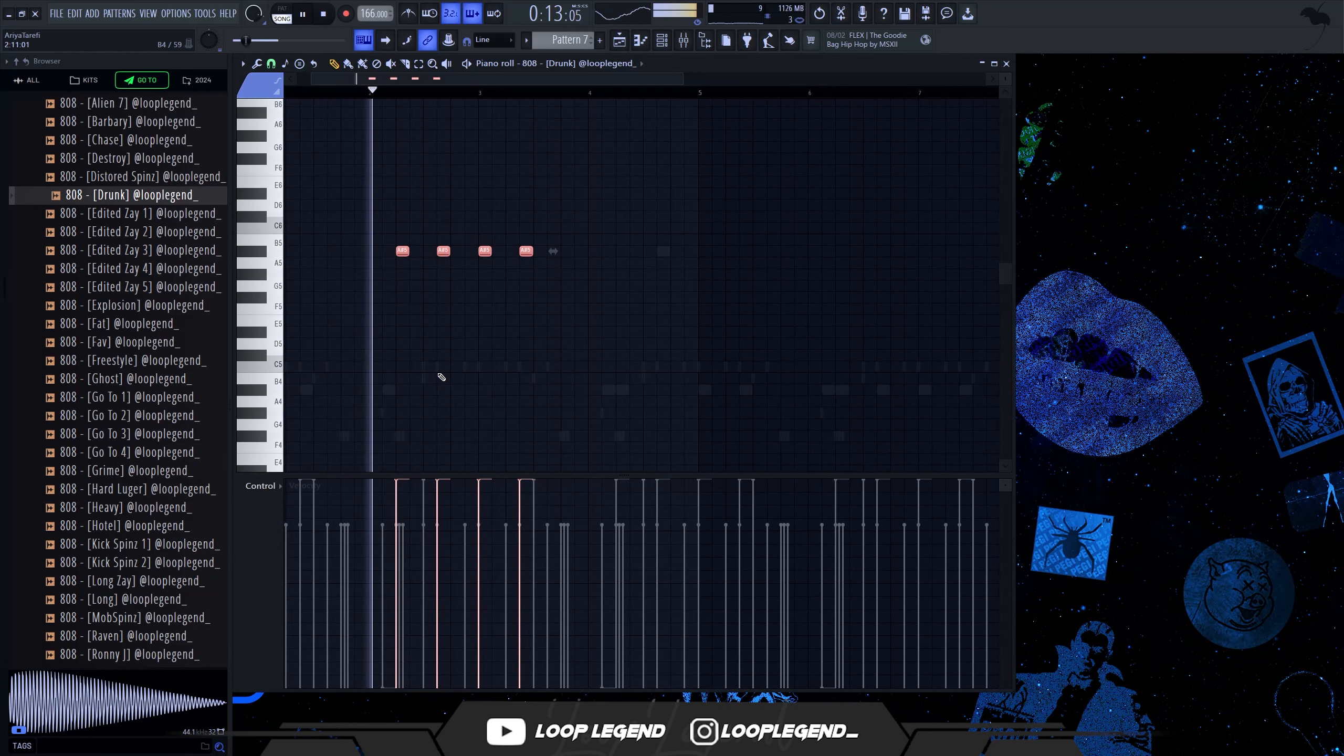
Step: Lower the Drunk 808 note on step 1 of bar 3 one octave to A#4 and deselect it
{"action": "left_click", "coordinate": [484, 250]}
{"action": "key", "text": "ctrl+Down"}
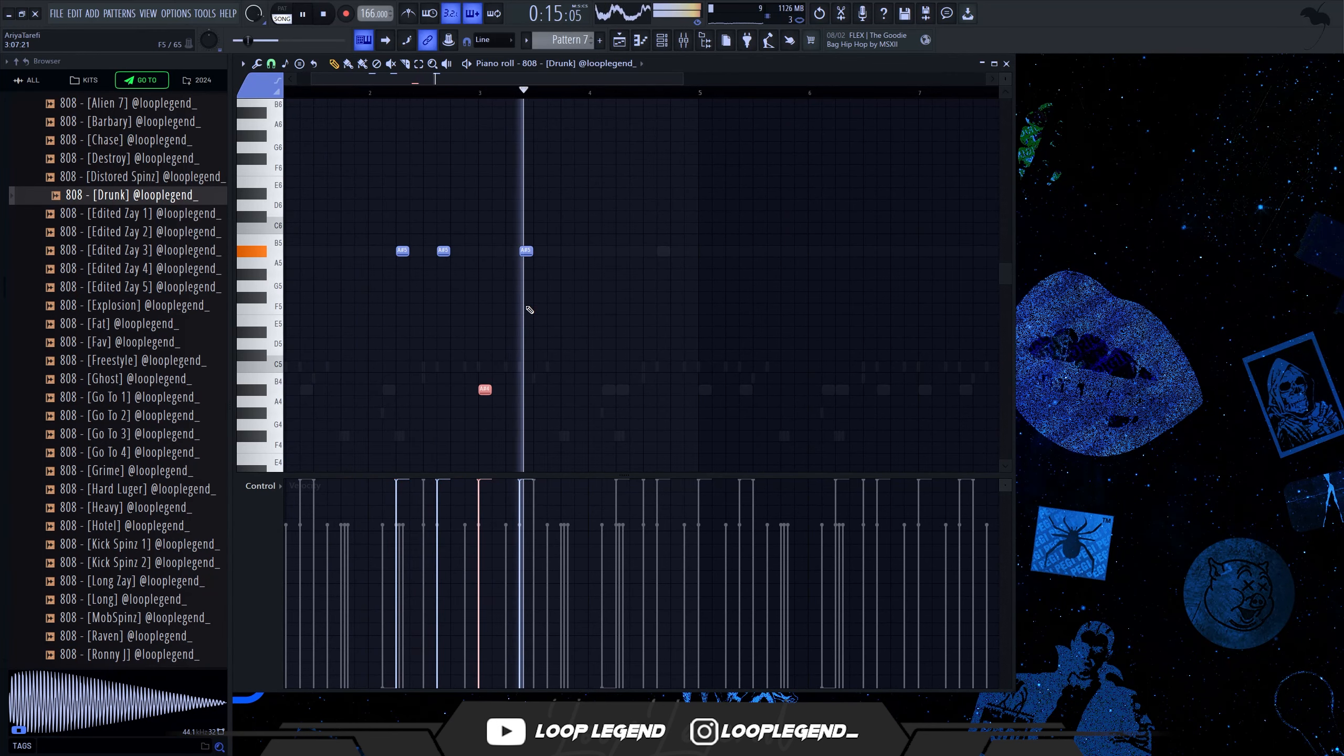
{"action": "left_click", "coordinate": [330, 252], "text": "ctrl"}
{"action": "scroll", "coordinate": [330, 251], "scroll_direction": "down", "scroll_amount": 2}
Step: Load the sample 808 - [Alien 2] from the 2023 Drum Kit's 808 folder into a new channel
{"action": "scroll", "coordinate": [164, 236], "scroll_direction": "up", "scroll_amount": 4}
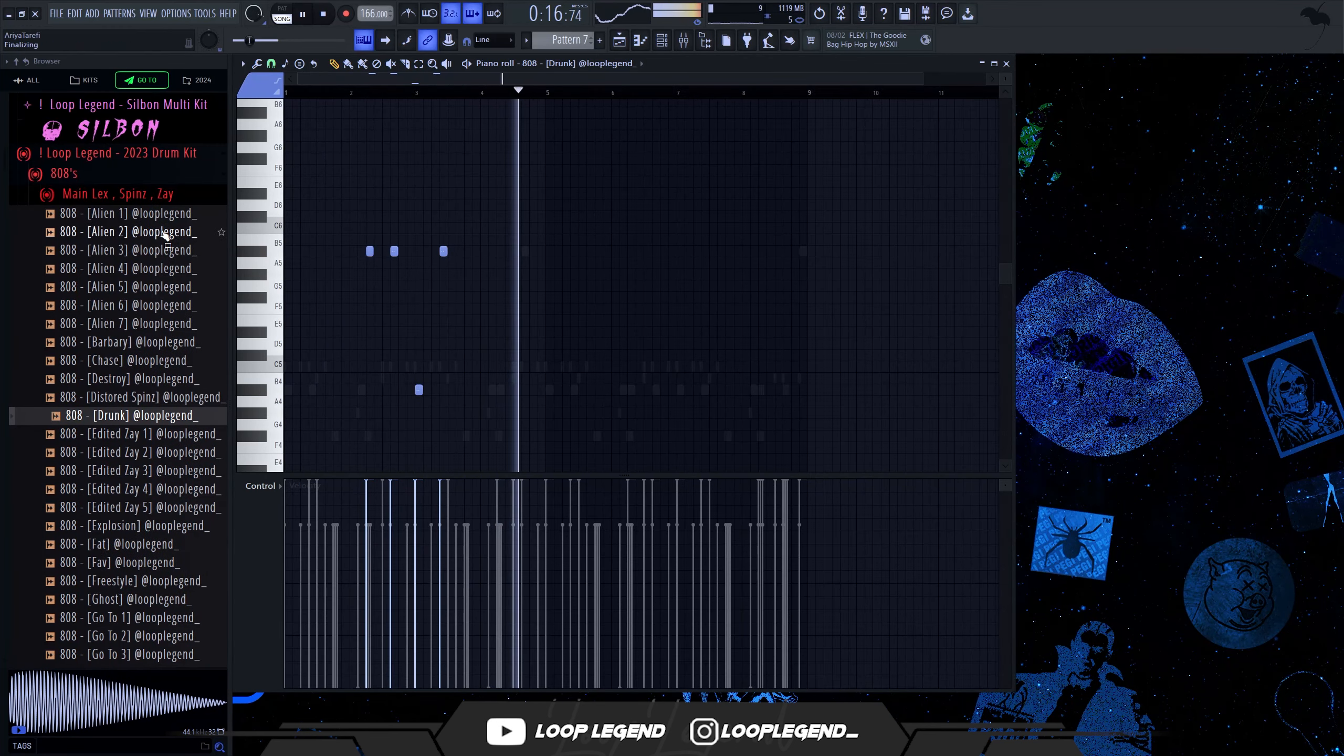
{"action": "left_click", "coordinate": [165, 237]}
{"action": "right_click", "coordinate": [164, 233]}
{"action": "left_click", "coordinate": [201, 249]}
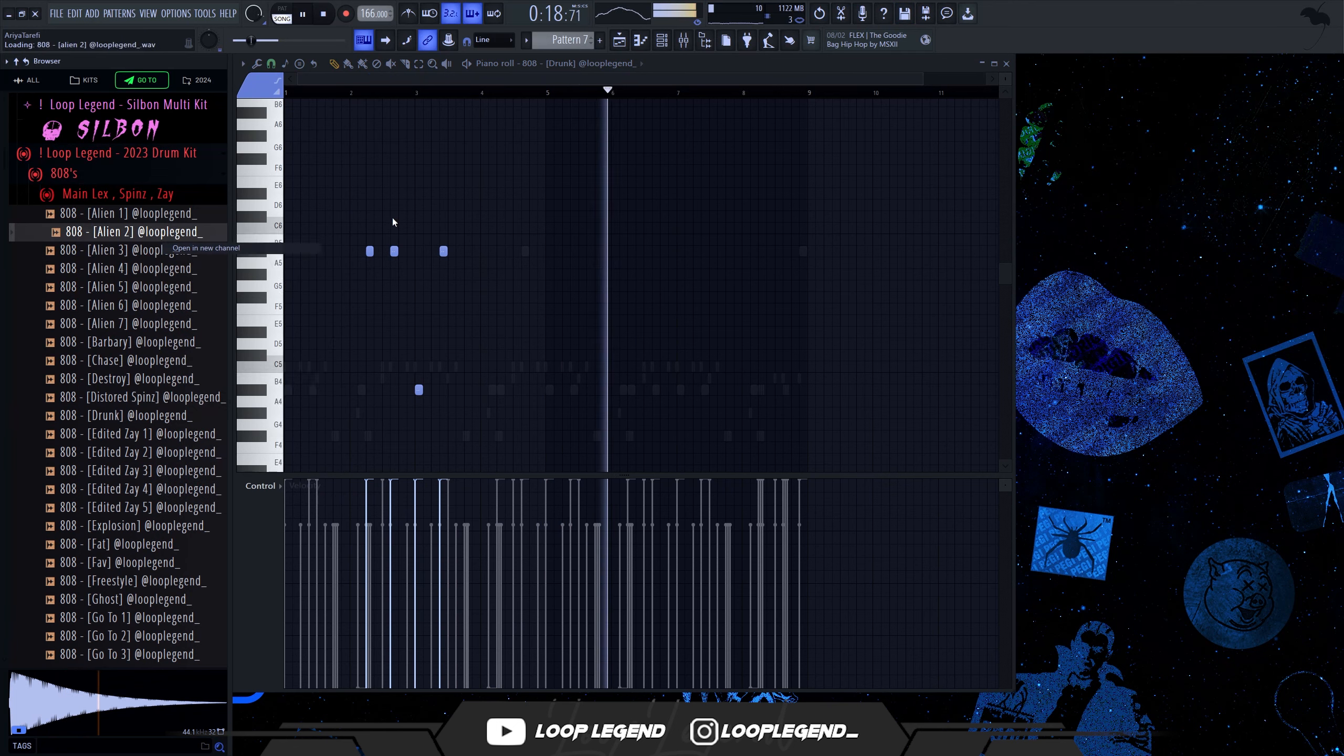
{"action": "left_click", "coordinate": [313, 134]}
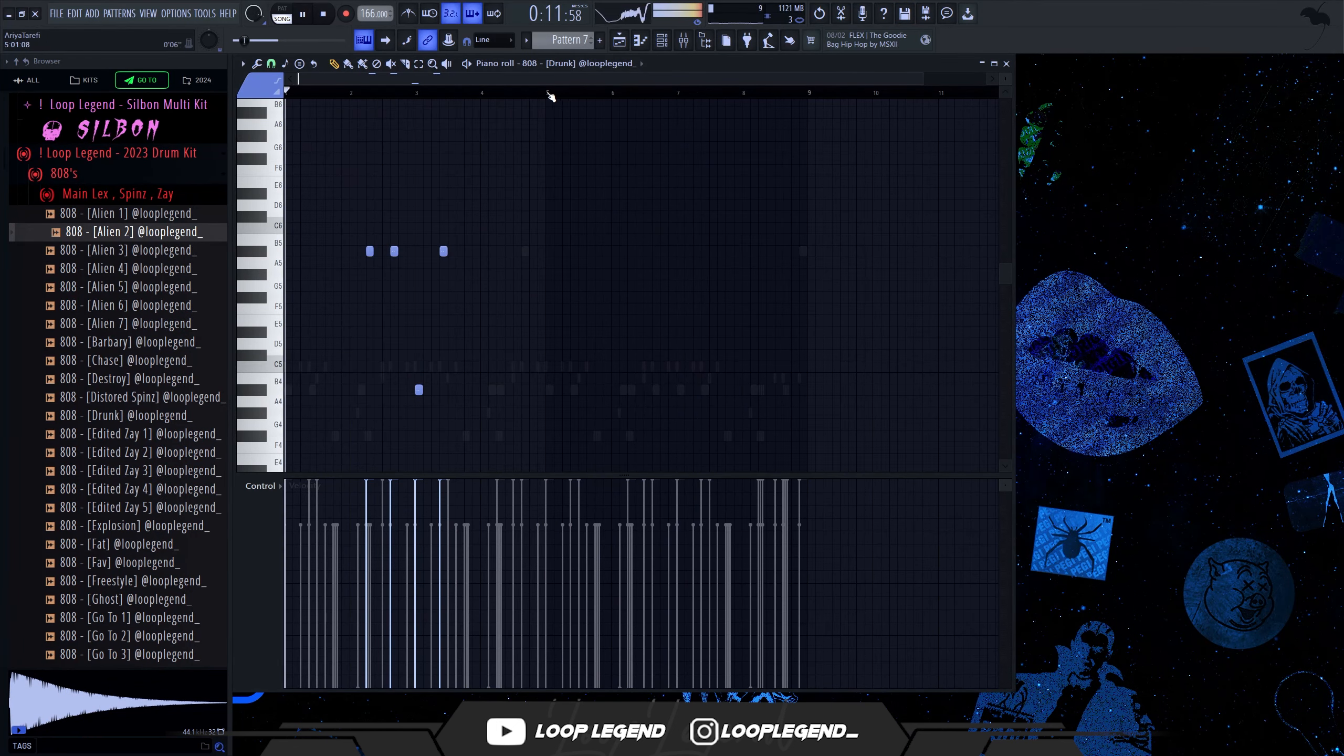
Step: Duplicate the Drunk 808 notes into bars 5 to 8 and delete the five Go To 3 A#4 notes in bars 6 and 7
{"action": "left_click_drag", "start_coordinate": [551, 97], "coordinate": [289, 96]}
{"action": "key", "text": "ctrl+b"}
{"action": "scroll", "coordinate": [612, 64], "scroll_direction": "up", "scroll_amount": 1}
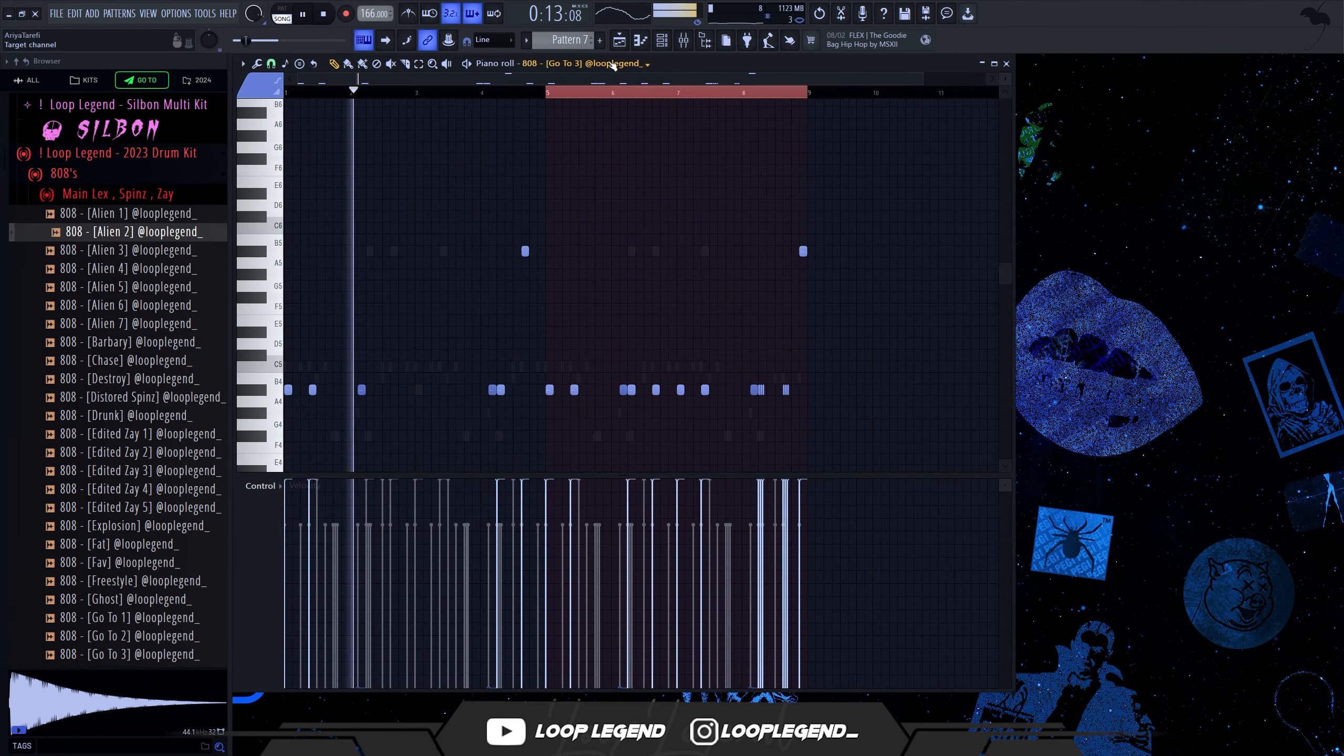
{"action": "scroll", "coordinate": [612, 65], "scroll_direction": "up", "scroll_amount": 1}
{"action": "scroll", "coordinate": [794, 358], "scroll_direction": "up", "scroll_amount": 1}
{"action": "scroll", "coordinate": [598, 65], "scroll_direction": "down", "scroll_amount": 1}
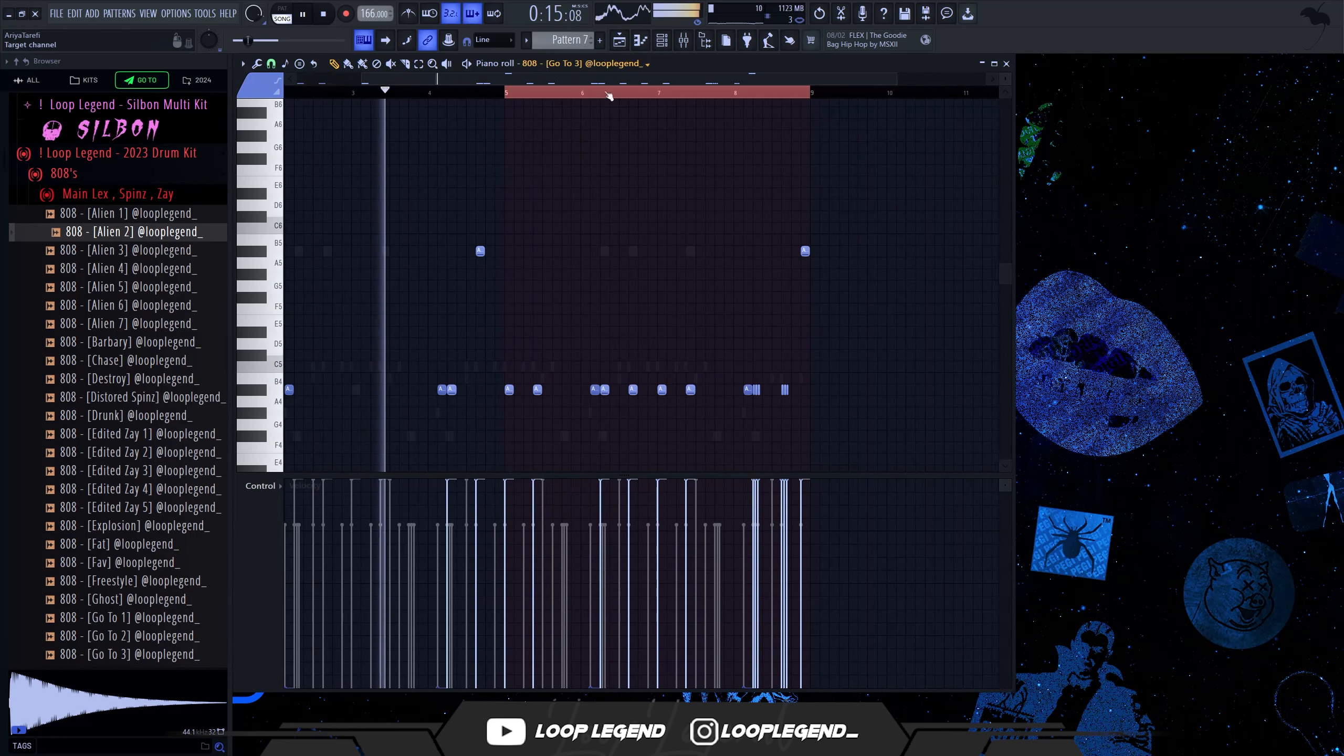
{"action": "scroll", "coordinate": [688, 297], "scroll_direction": "up", "scroll_amount": 3}
{"action": "left_click_drag", "start_coordinate": [737, 351], "coordinate": [540, 414]}
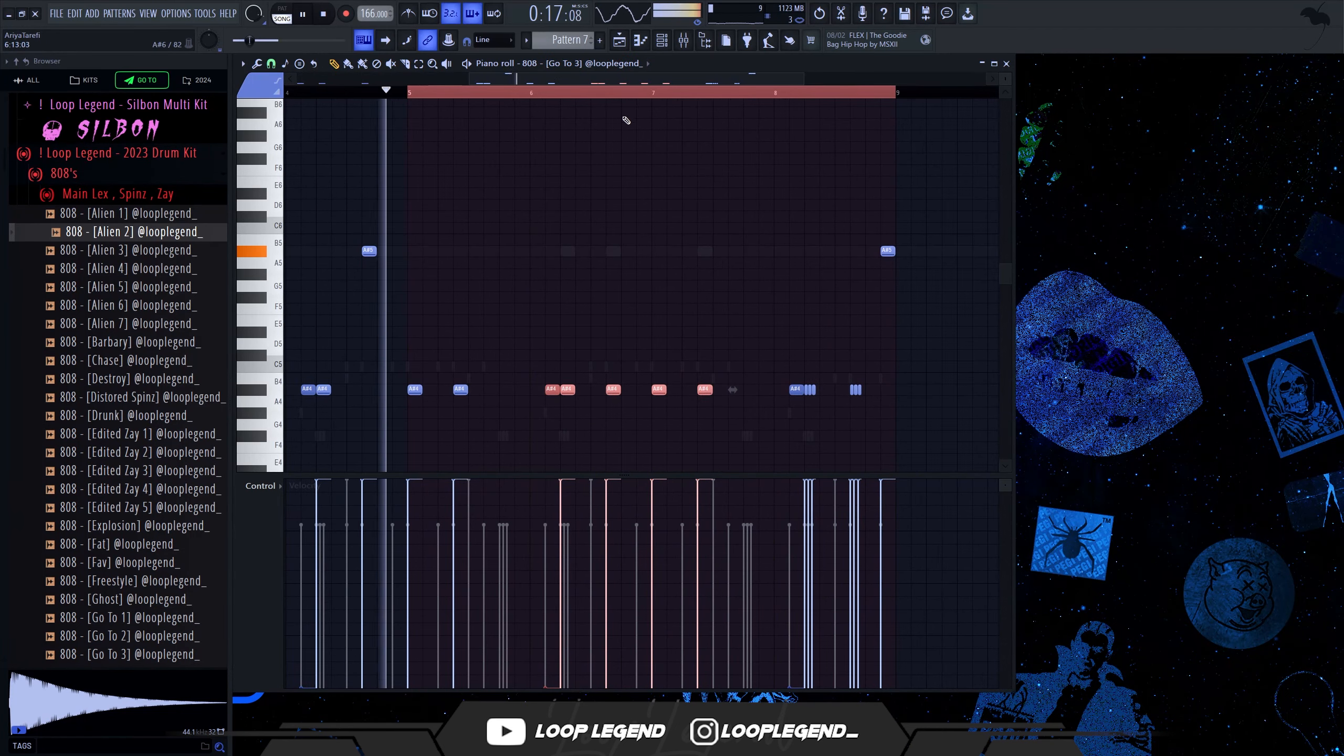
{"action": "key", "text": "Delete"}
Step: Move the Go To 3 note on step 15 of bar 8 to the Alien 2 808 as an A#4 note
{"action": "scroll", "coordinate": [612, 149], "scroll_direction": "down", "scroll_amount": 1}
{"action": "scroll", "coordinate": [783, 327], "scroll_direction": "up", "scroll_amount": 4}
{"action": "left_click_drag", "start_coordinate": [661, 351], "coordinate": [577, 437]}
{"action": "left_click", "coordinate": [641, 66]}
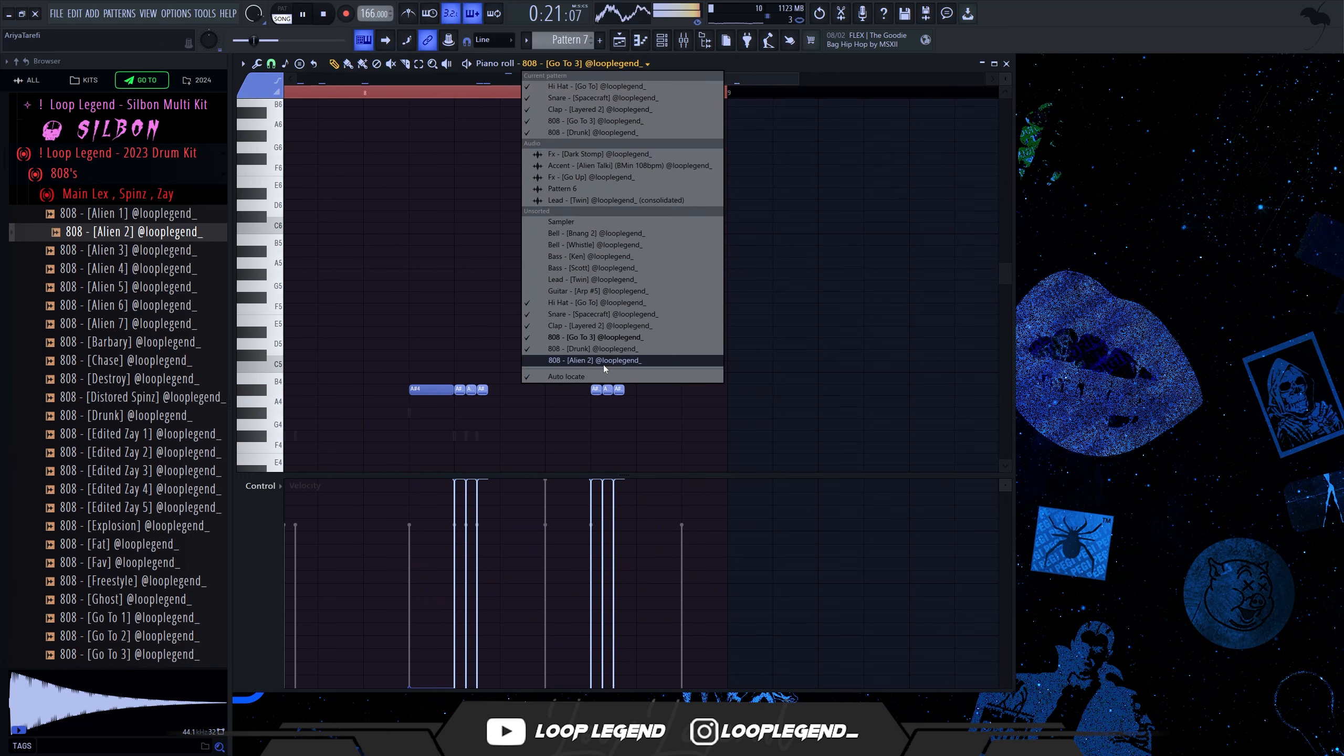
{"action": "left_click", "coordinate": [654, 339]}
{"action": "scroll", "coordinate": [693, 282], "scroll_direction": "down", "scroll_amount": 3}
Step: Try the Master 2023 (1) and Master 2023 (2) presets from the drum kit on the Master mixer track during playback
{"action": "key", "text": "space"}
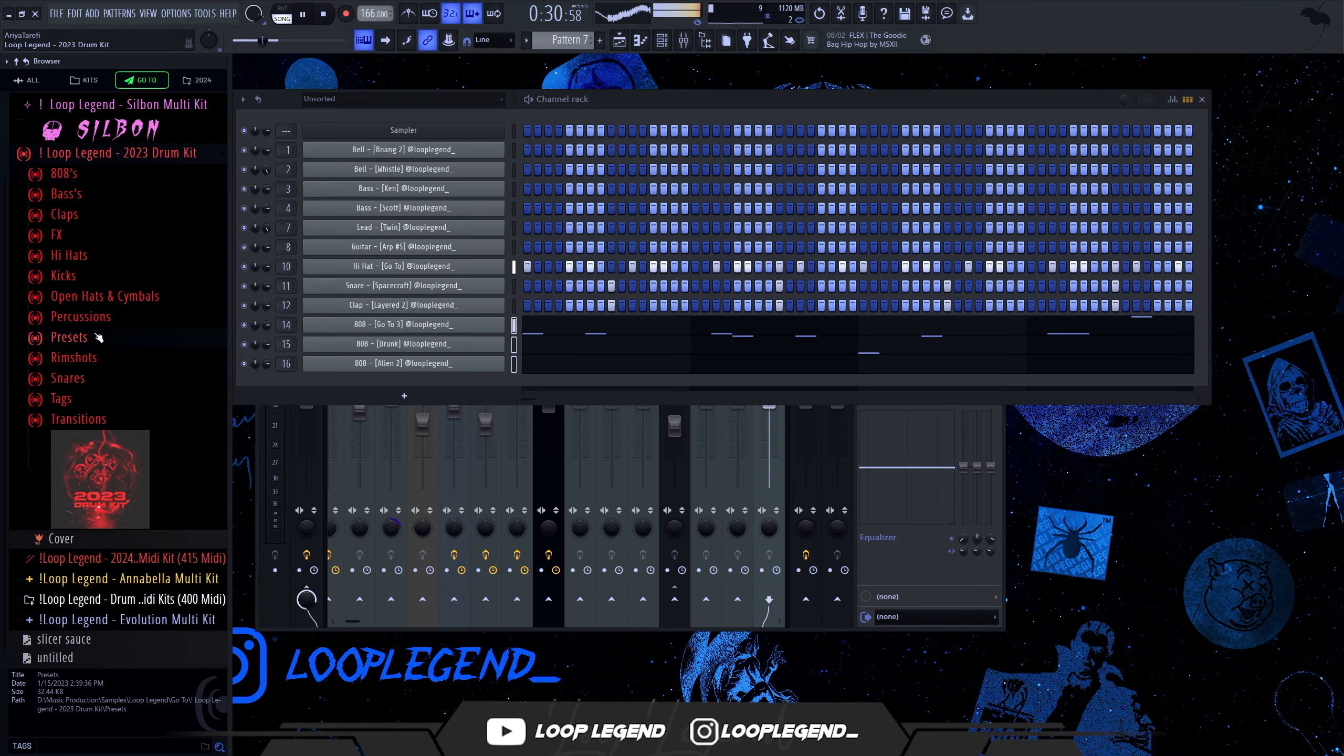
{"action": "left_click_drag", "start_coordinate": [131, 426], "coordinate": [308, 479]}
{"action": "left_click_drag", "start_coordinate": [565, 174], "coordinate": [543, 169]}
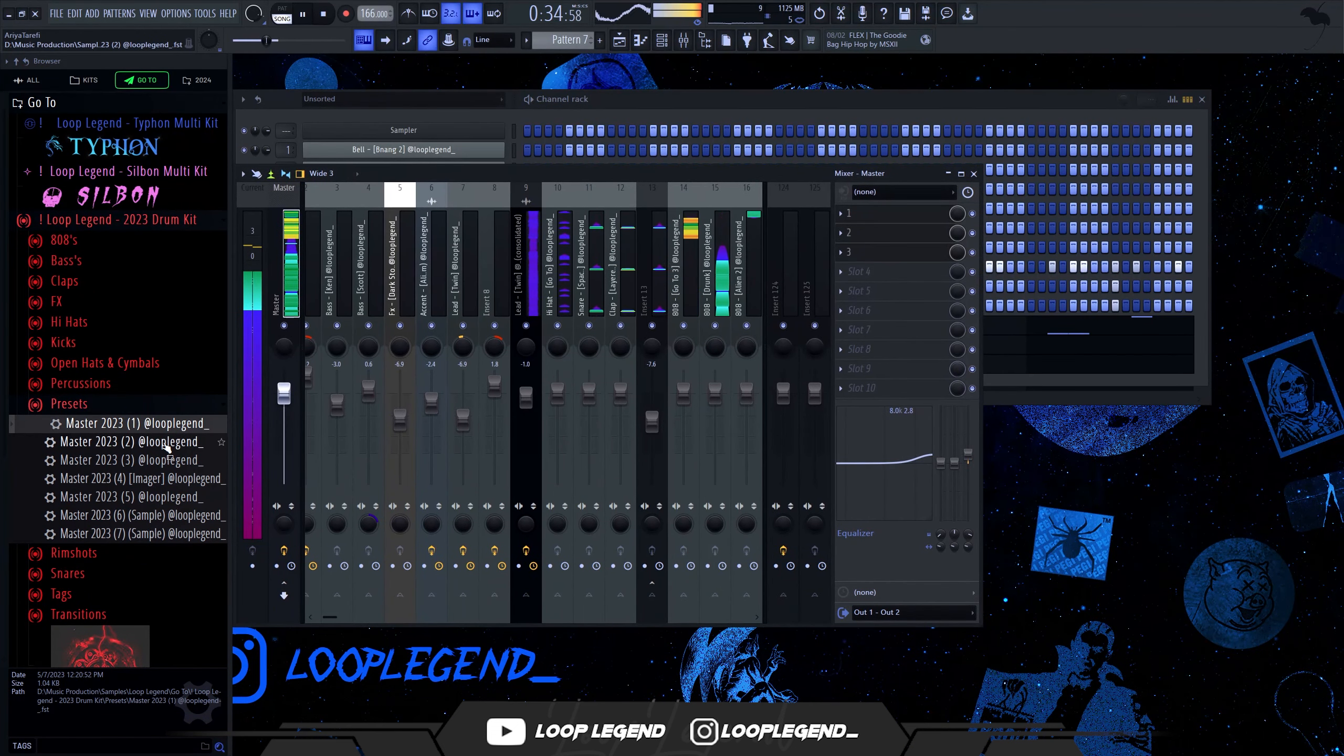
{"action": "left_click_drag", "start_coordinate": [167, 447], "coordinate": [267, 326]}
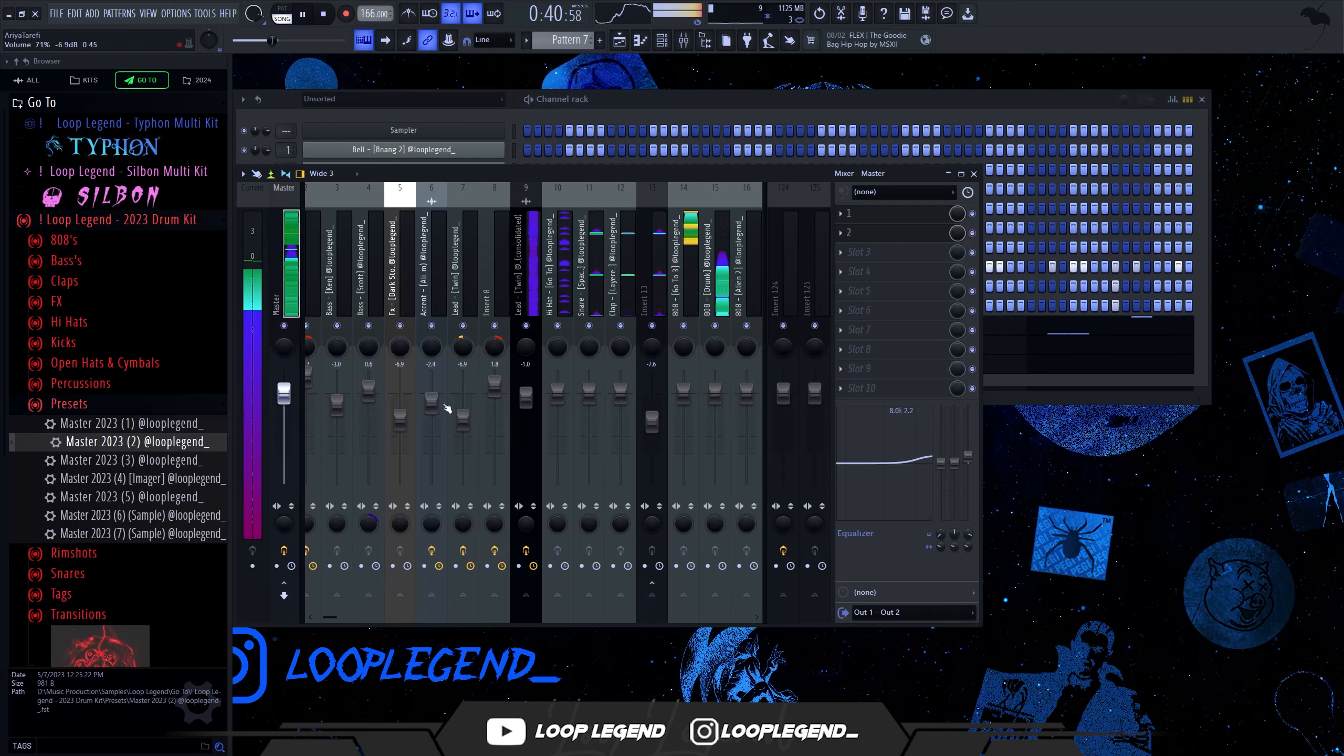
{"action": "left_click", "coordinate": [115, 429]}
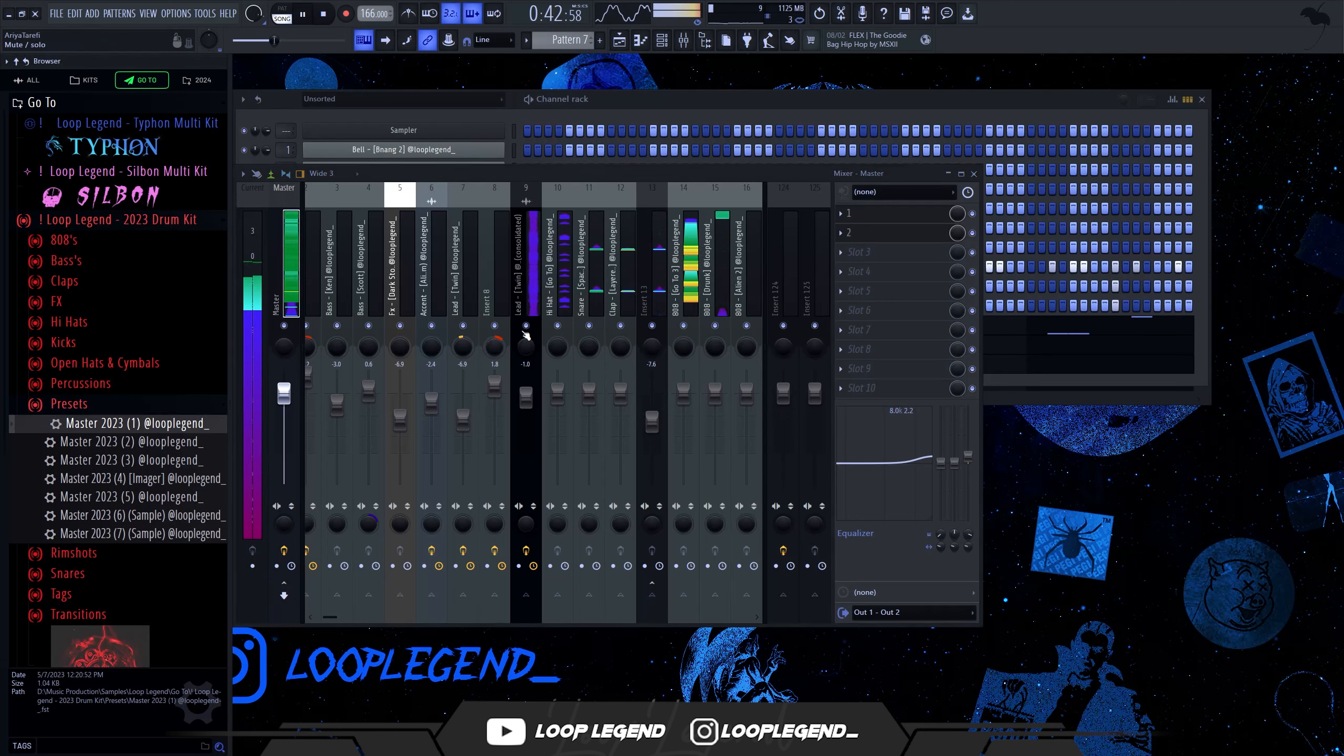
Step: Load CLA-3A Stereo in slot 9 of the consolidated Lead [Twin] mixer track and set its gain to about 4.39
{"action": "left_click", "coordinate": [532, 296]}
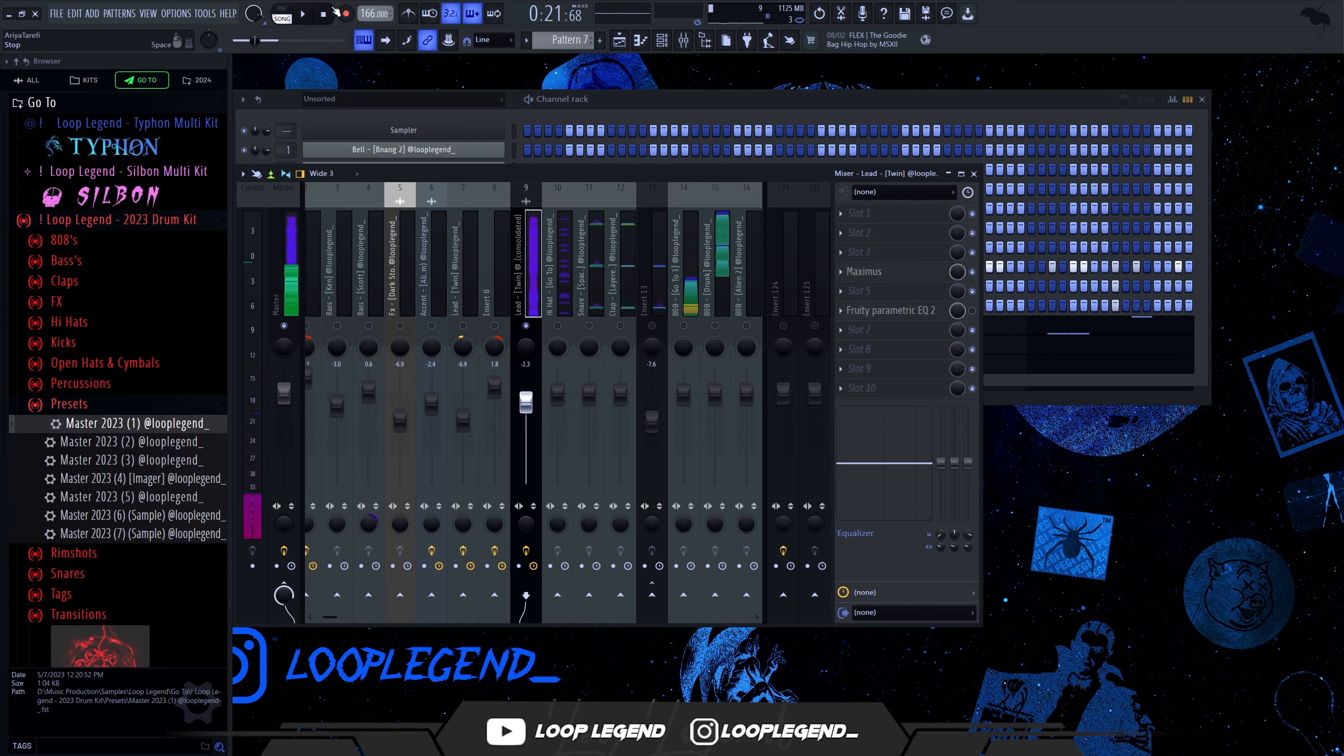
{"action": "left_click", "coordinate": [905, 381]}
{"action": "left_click", "coordinate": [1169, 237]}
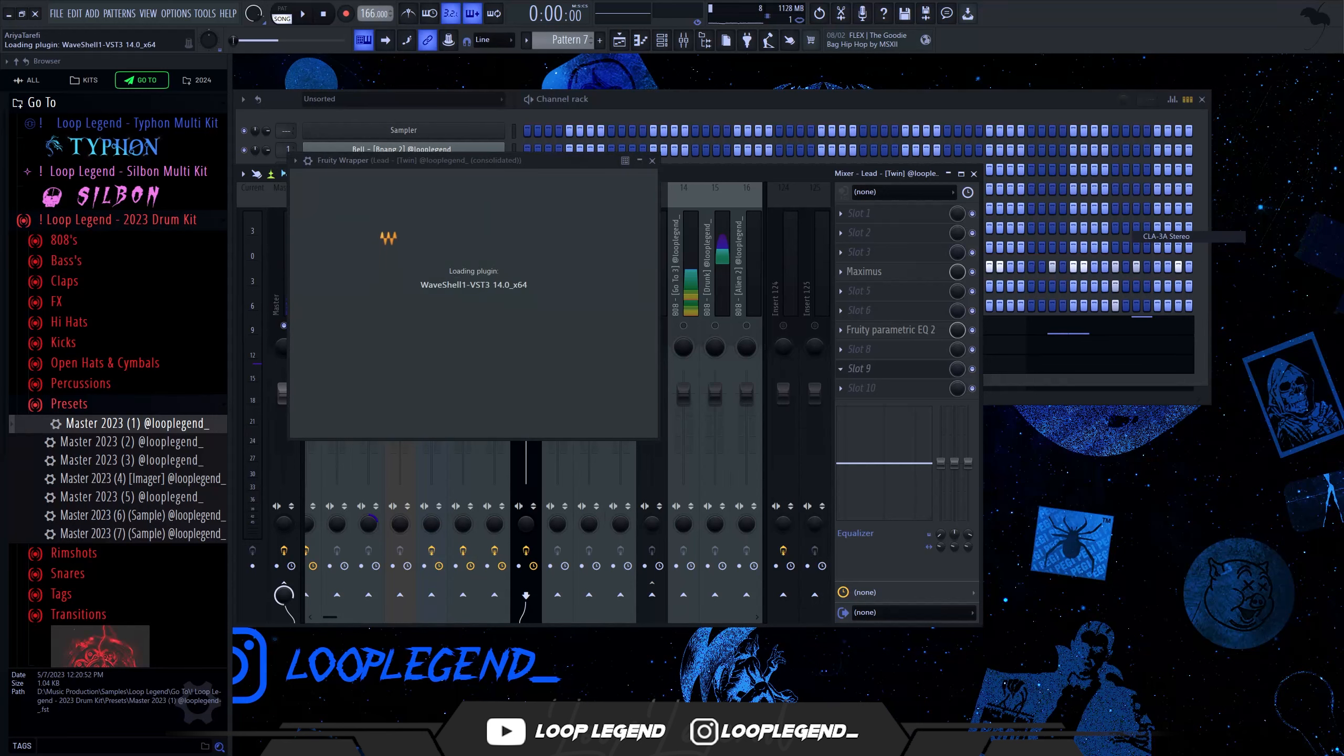
{"action": "key", "text": "space"}
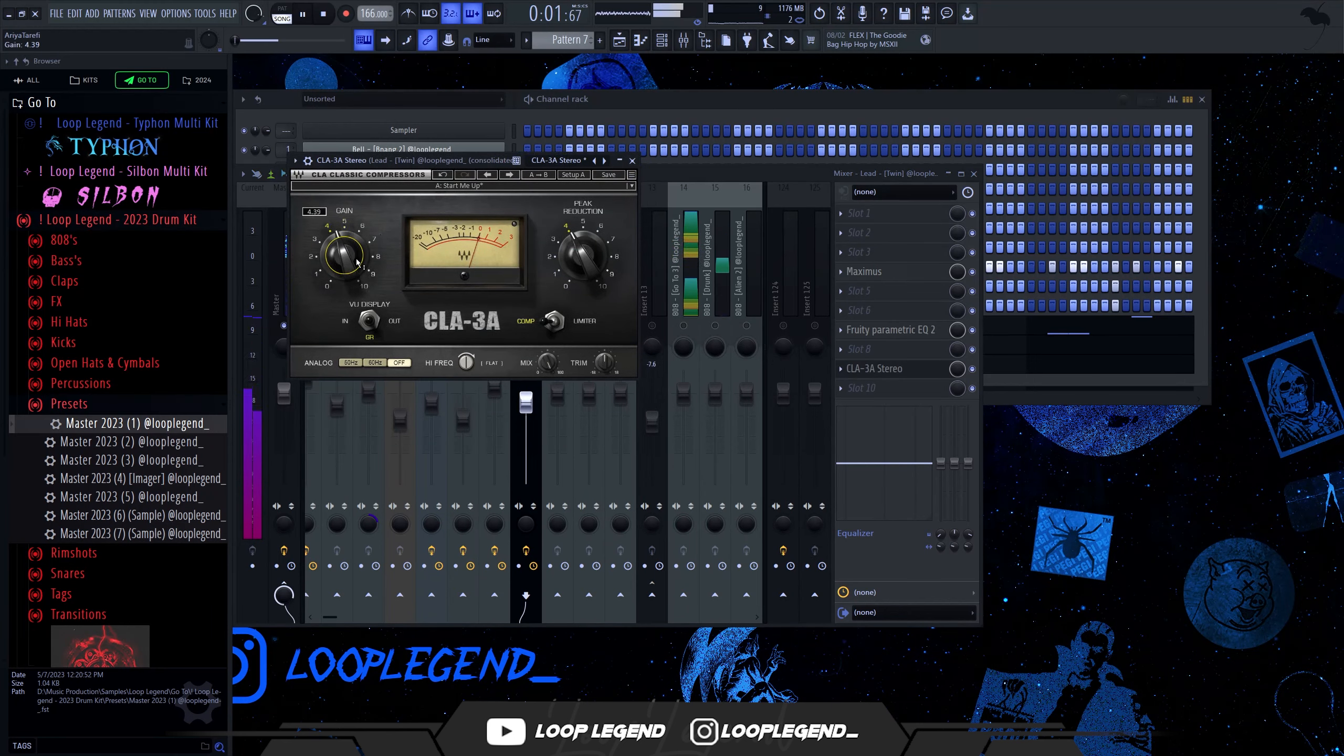
Step: Load soothe2 on the consolidated Lead [Twin] mixer track and play the melody through it
{"action": "left_click", "coordinate": [886, 332]}
{"action": "left_click", "coordinate": [893, 386]}
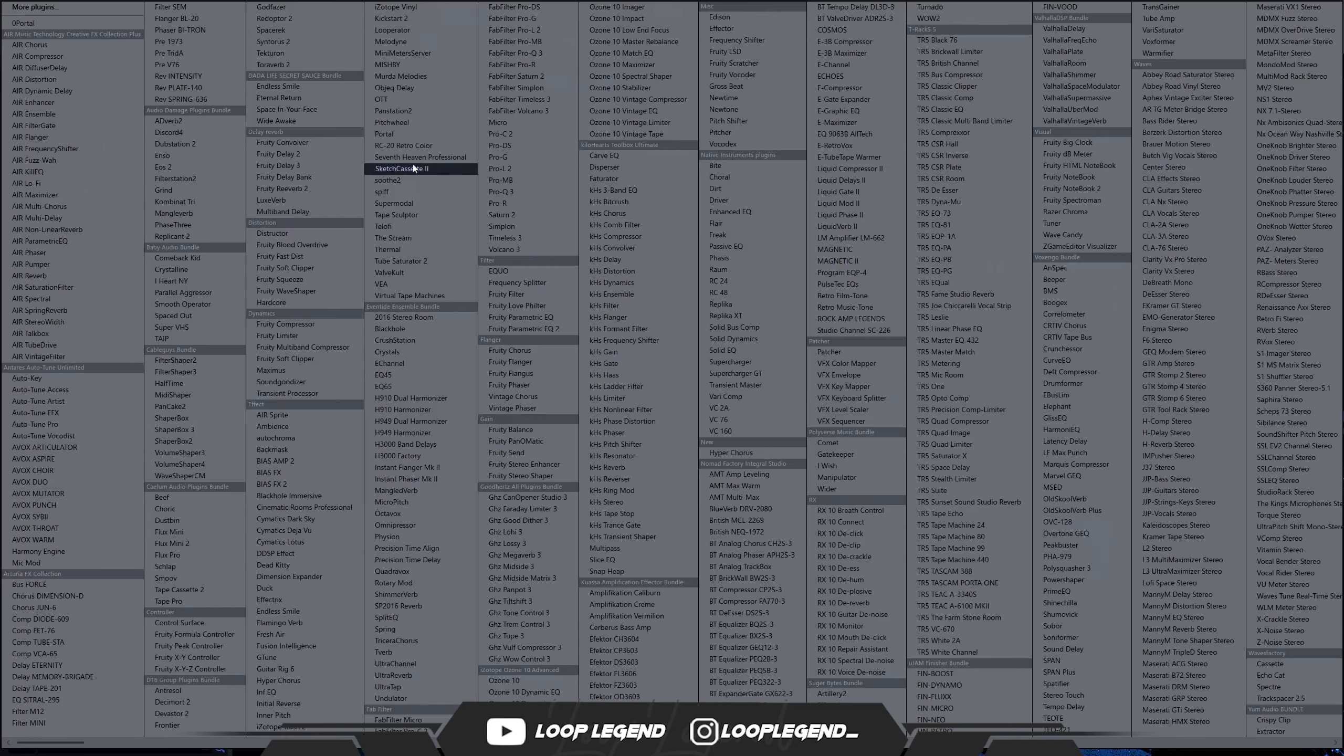
{"action": "left_click", "coordinate": [412, 180]}
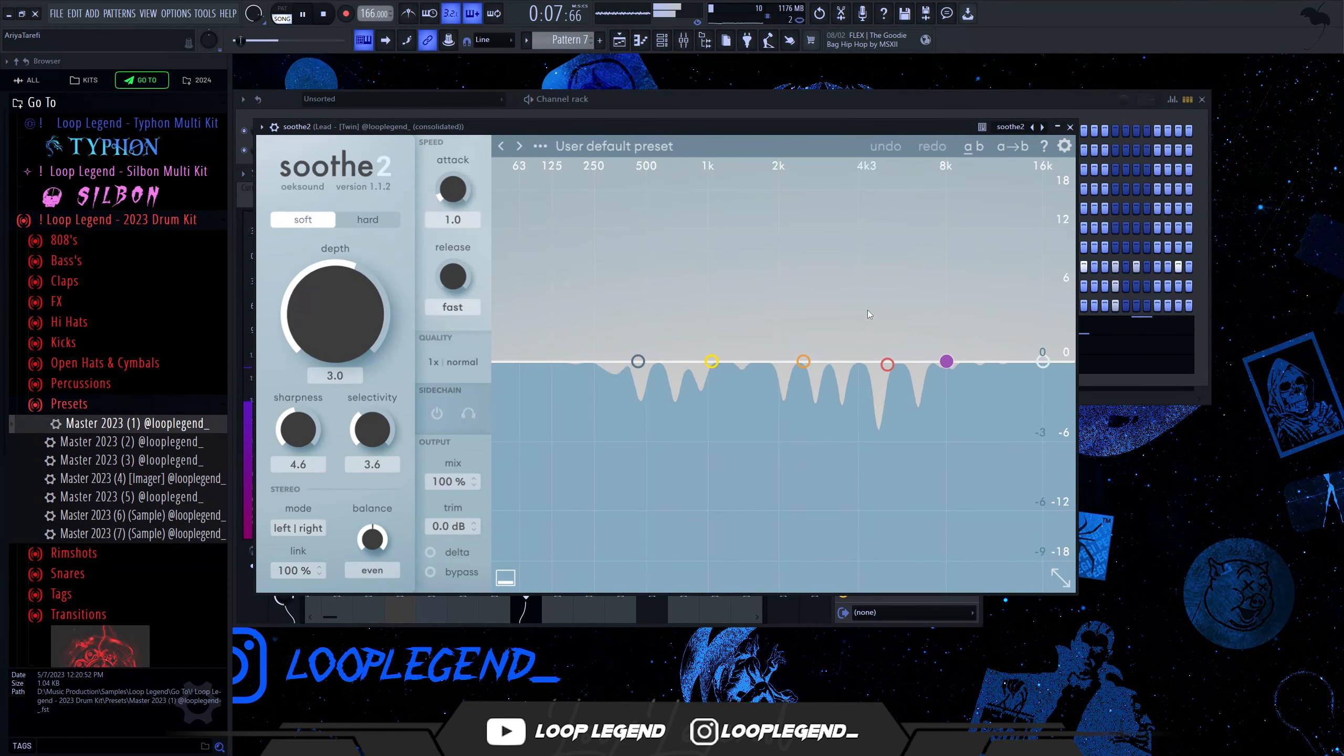
{"action": "key", "text": "space"}
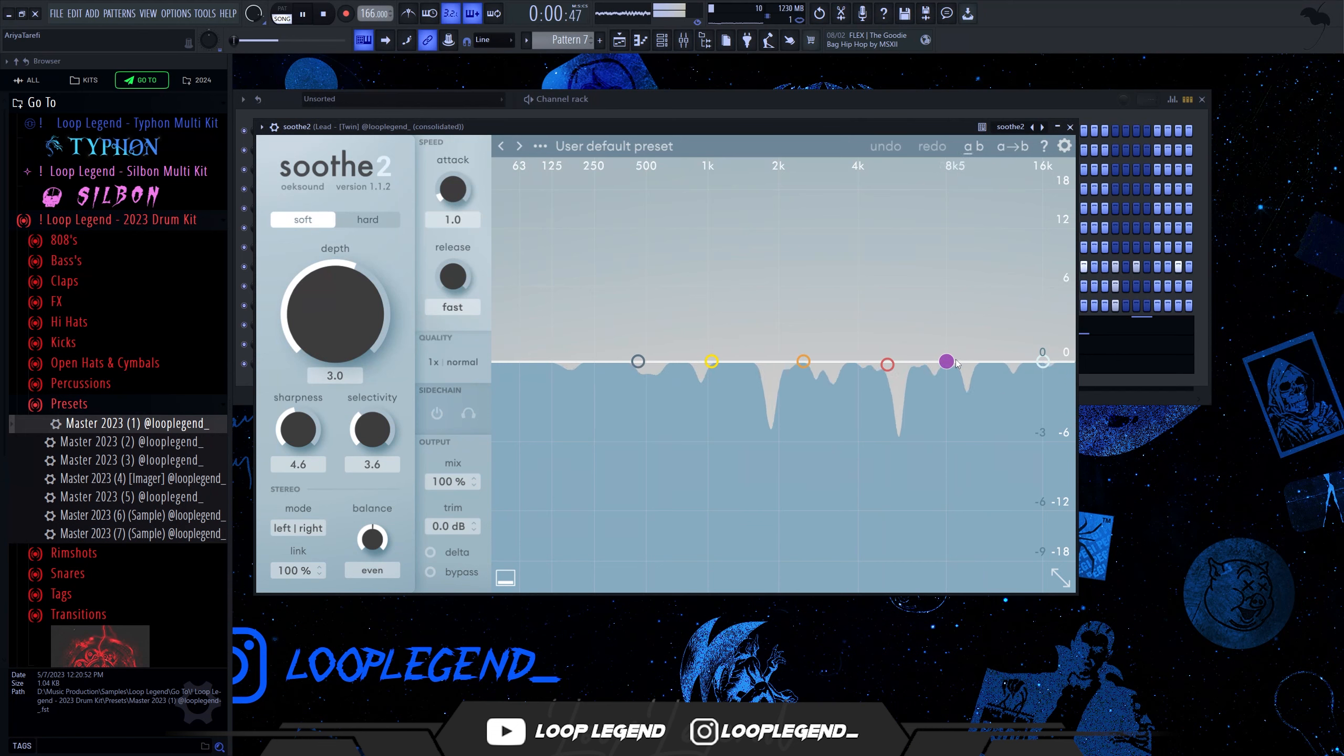
Step: Raise soothe2's purple high band, move its red band up and towards 1 kHz, and close the plugin
{"action": "left_click_drag", "start_coordinate": [955, 360], "coordinate": [958, 295]}
{"action": "left_click_drag", "start_coordinate": [887, 364], "coordinate": [715, 294]}
{"action": "key", "text": "Escape"}
{"action": "key", "text": "Escape"}
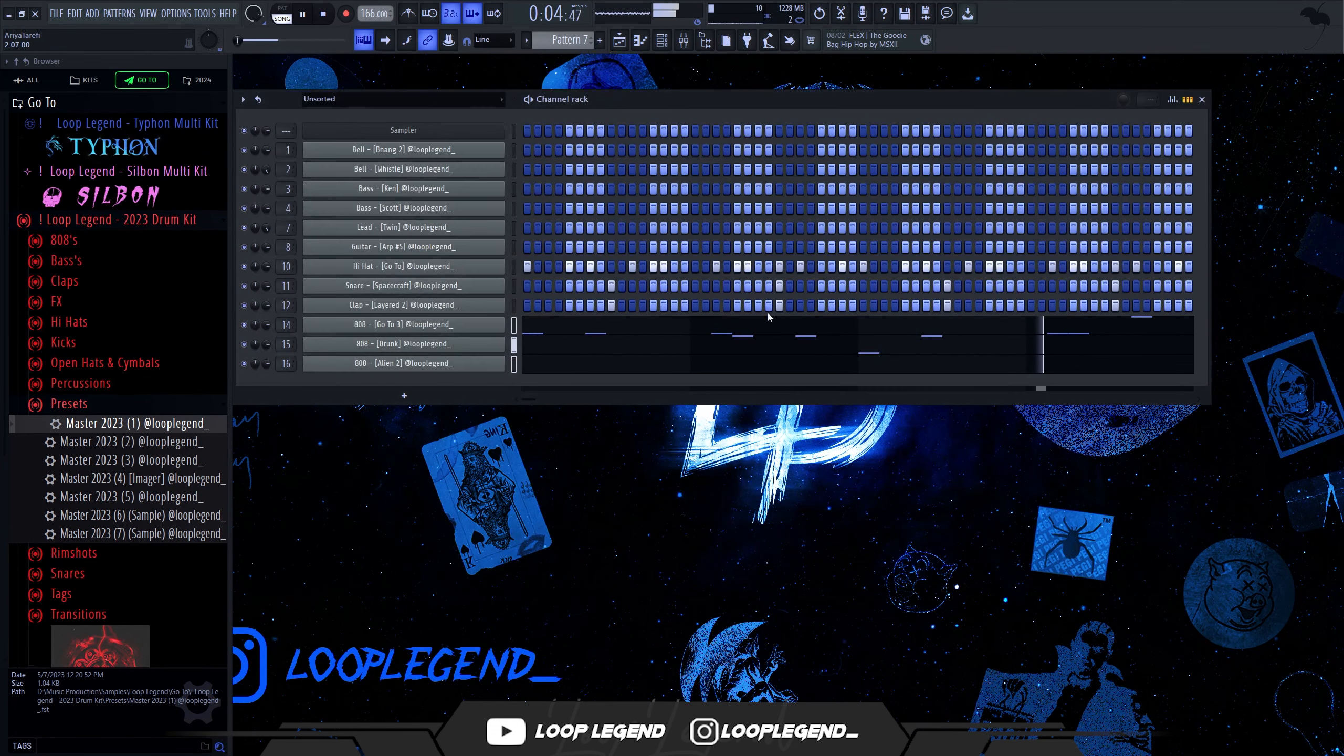
Step: Load SoundShifter Pitch Stereo in slot 10 of the consolidated Lead [Twin] mixer track and move it up one slot
{"action": "key", "text": "F9"}
{"action": "left_click", "coordinate": [884, 303]}
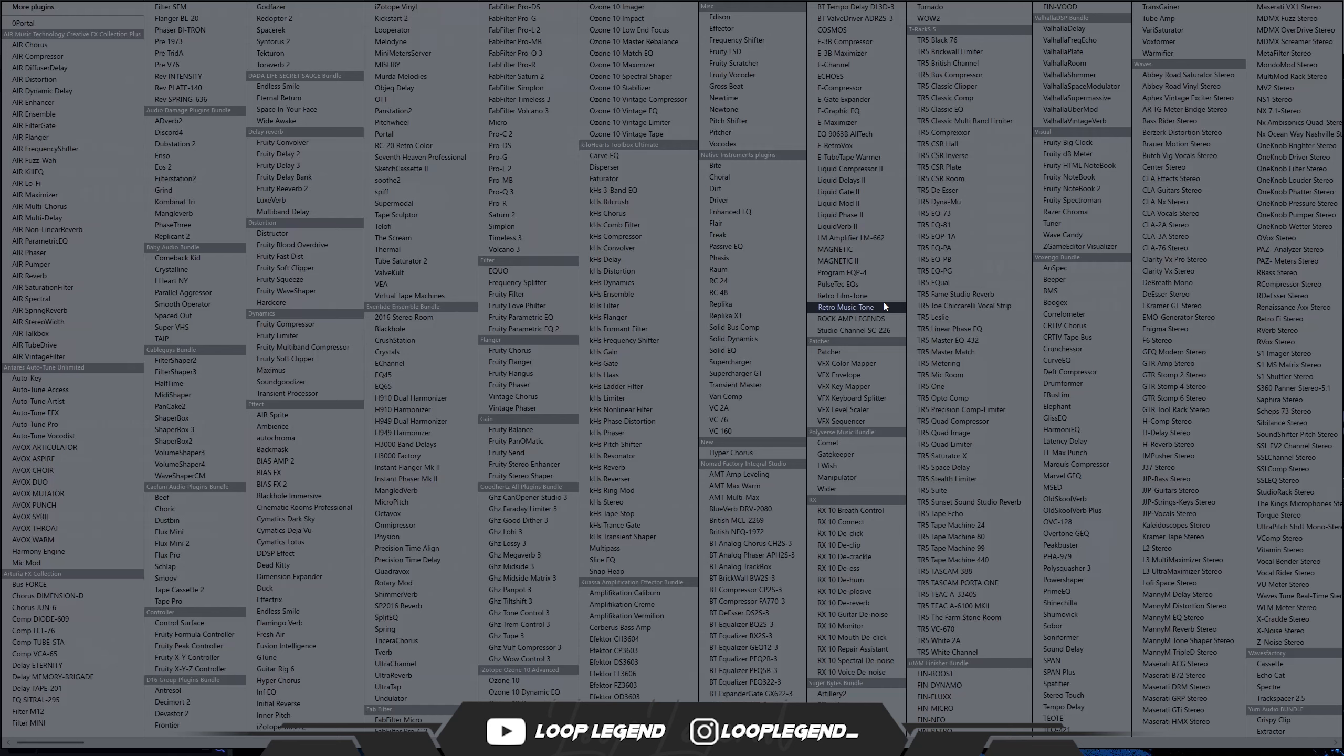
{"action": "left_click", "coordinate": [1302, 434]}
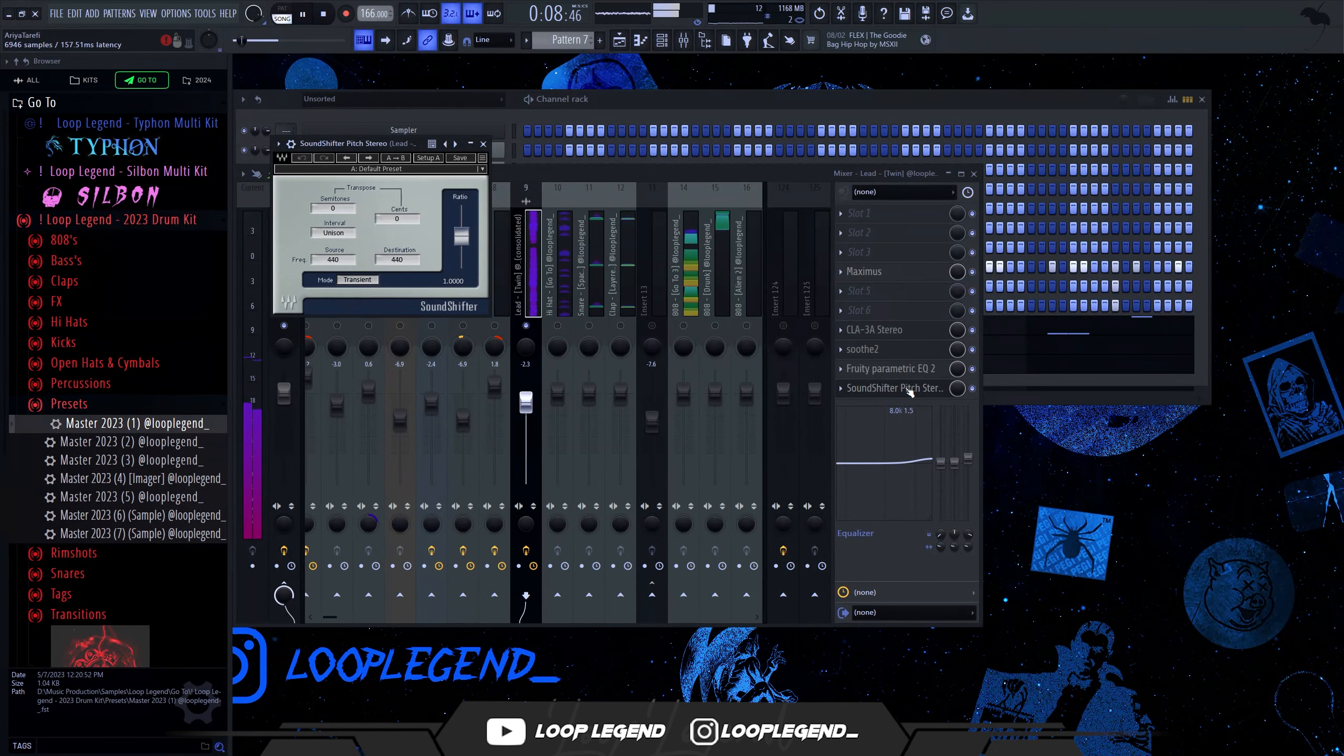
{"action": "left_click_drag", "start_coordinate": [910, 390], "coordinate": [909, 370]}
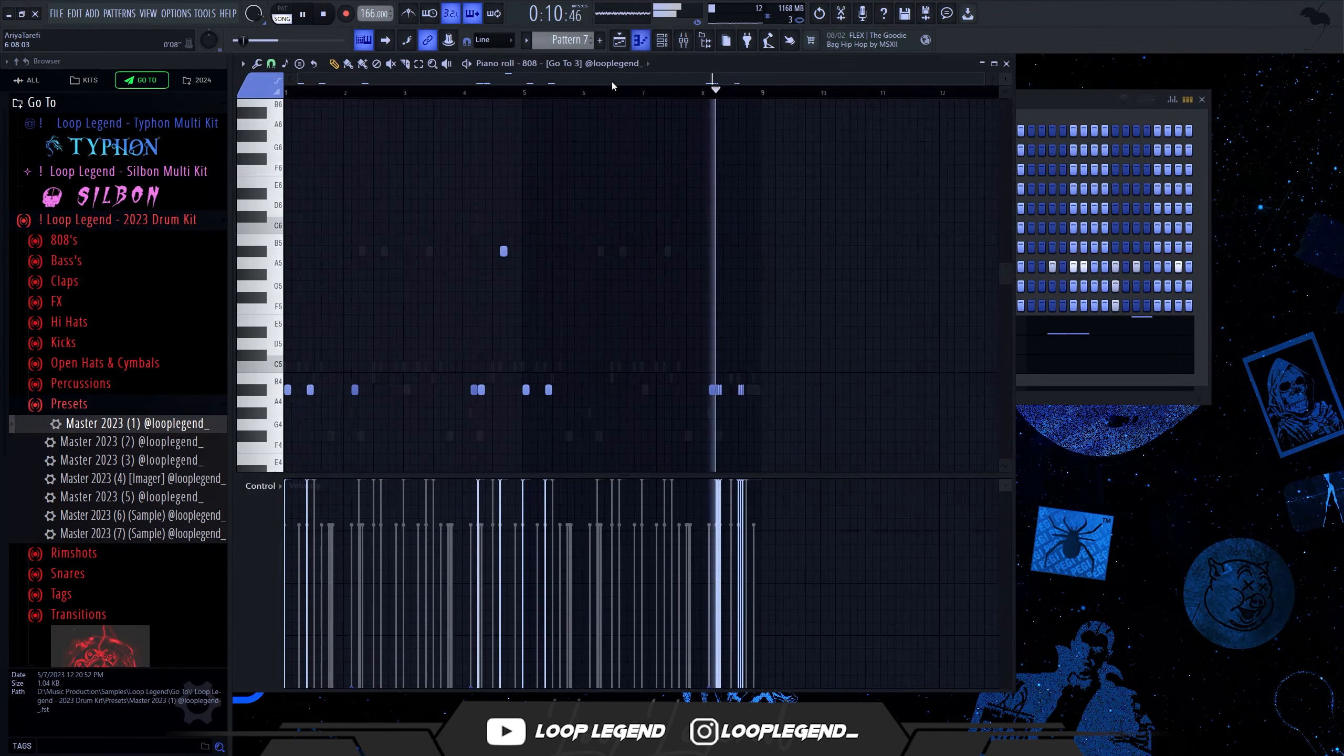
Step: Transpose the 808 layers up one semitone in the piano roll, starting with all notes of 808 [Go To 3]
{"action": "key", "text": "F7"}
{"action": "key", "text": "shift+Up"}
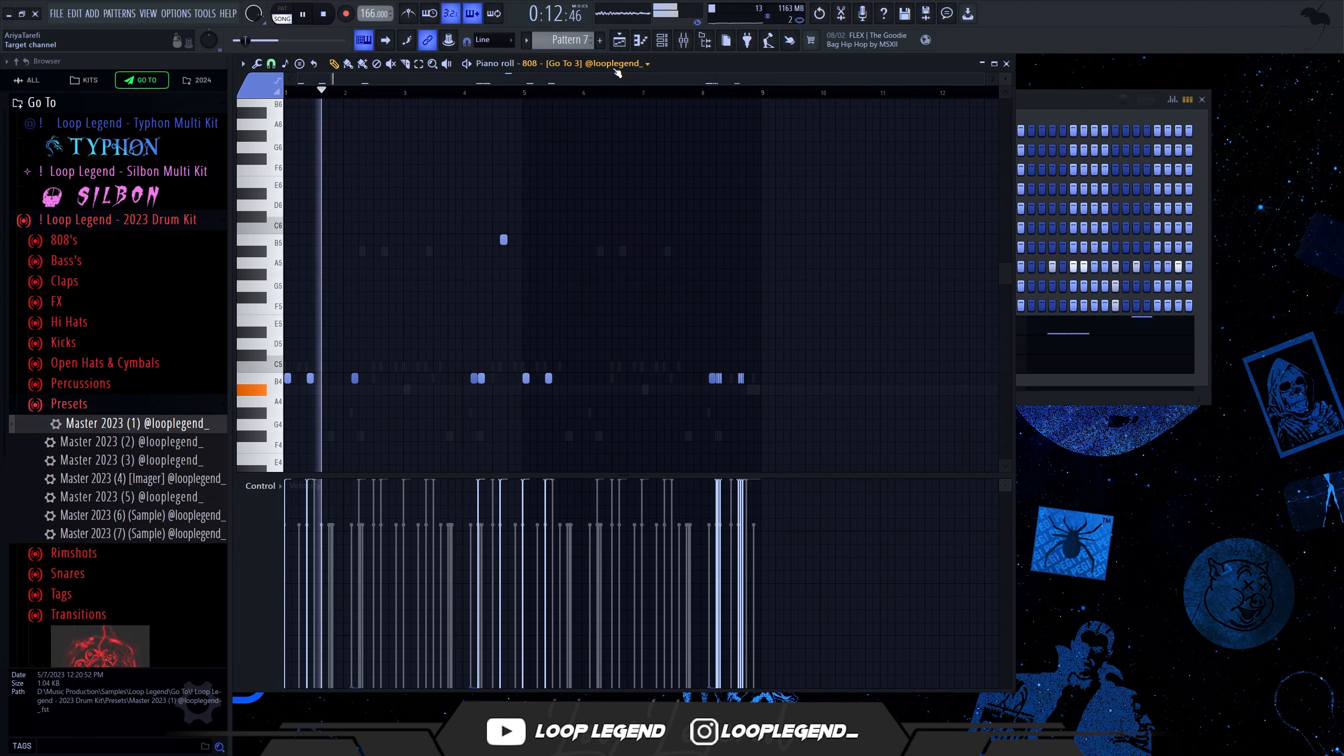
{"action": "scroll", "coordinate": [617, 73], "scroll_direction": "down", "scroll_amount": 1}
{"action": "key", "text": "shift+Up"}
{"action": "scroll", "coordinate": [617, 73], "scroll_direction": "down", "scroll_amount": 1}
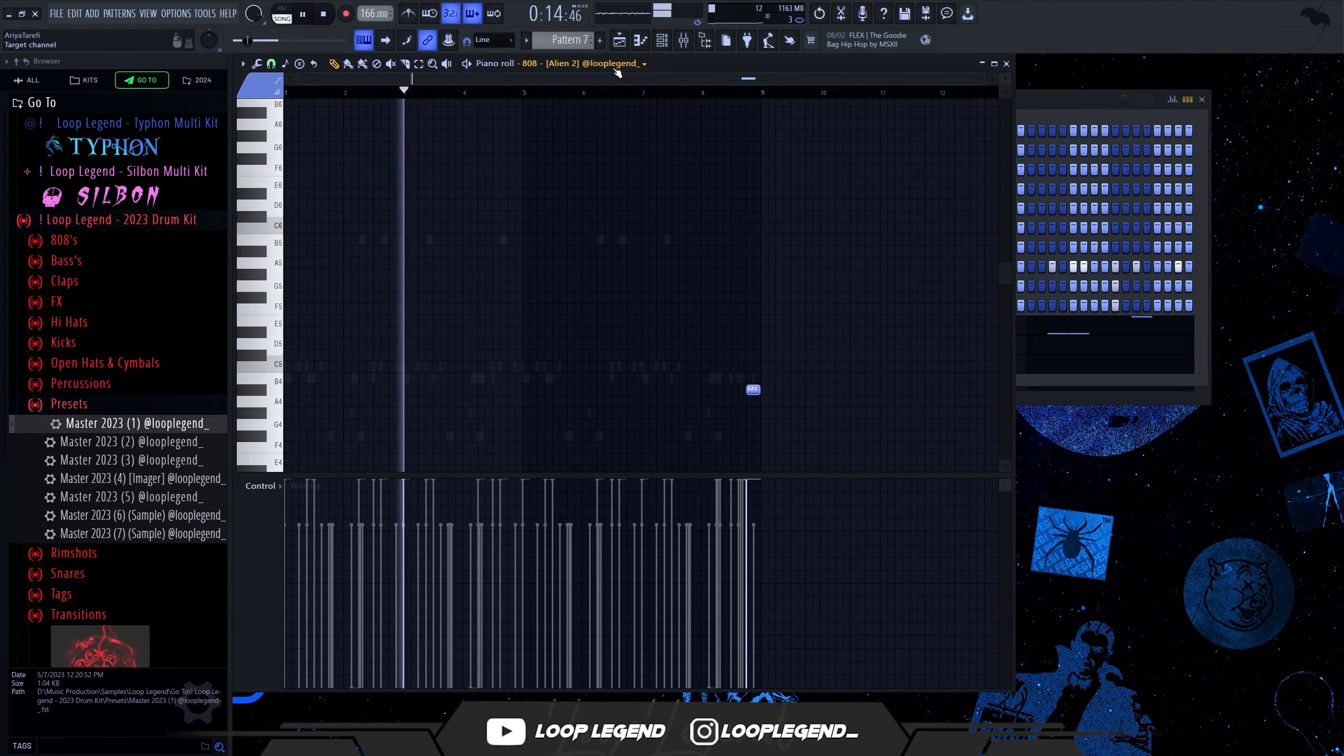
Step: During playback, lower mixer Insert 13 to -8.3 dB and cut the Hi Hat [Go To] track's high shelf to -0.7 dB
{"action": "key", "text": "F9"}
{"action": "key", "text": "space"}
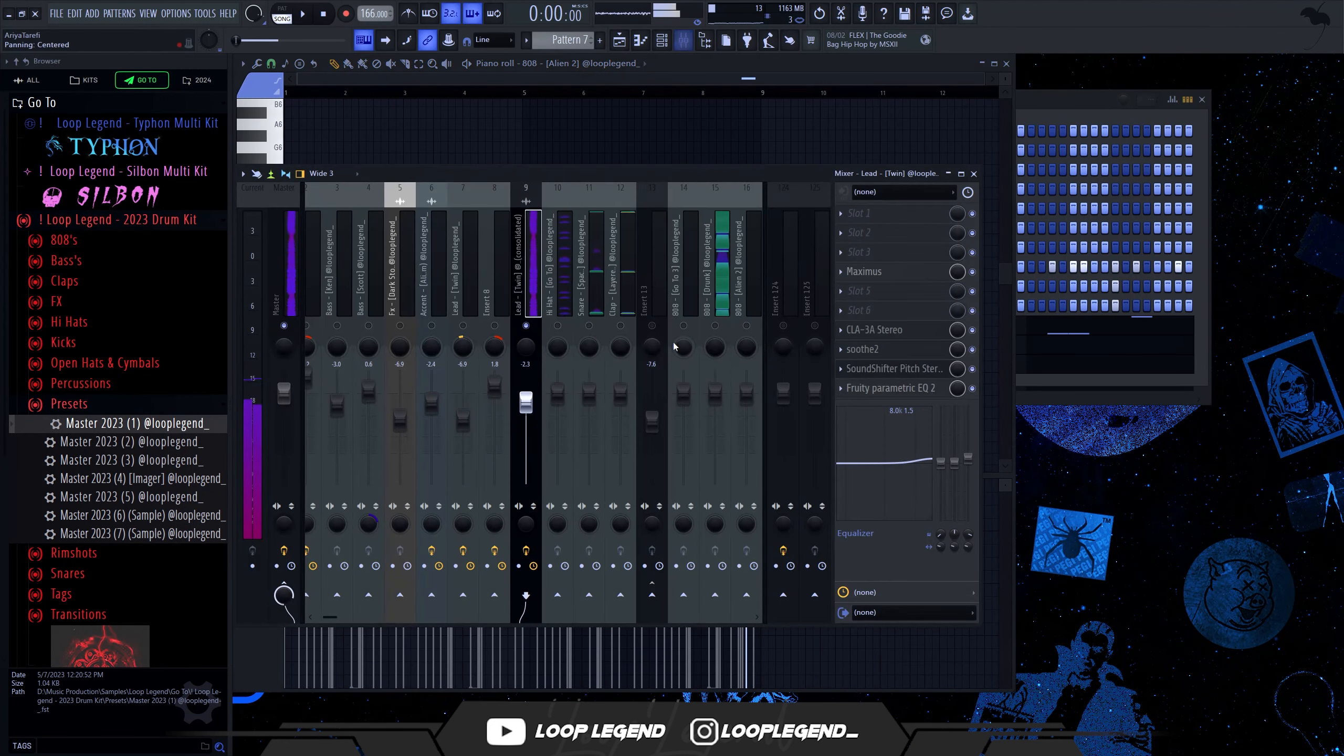
{"action": "key", "text": "space"}
{"action": "left_click", "coordinate": [565, 317]}
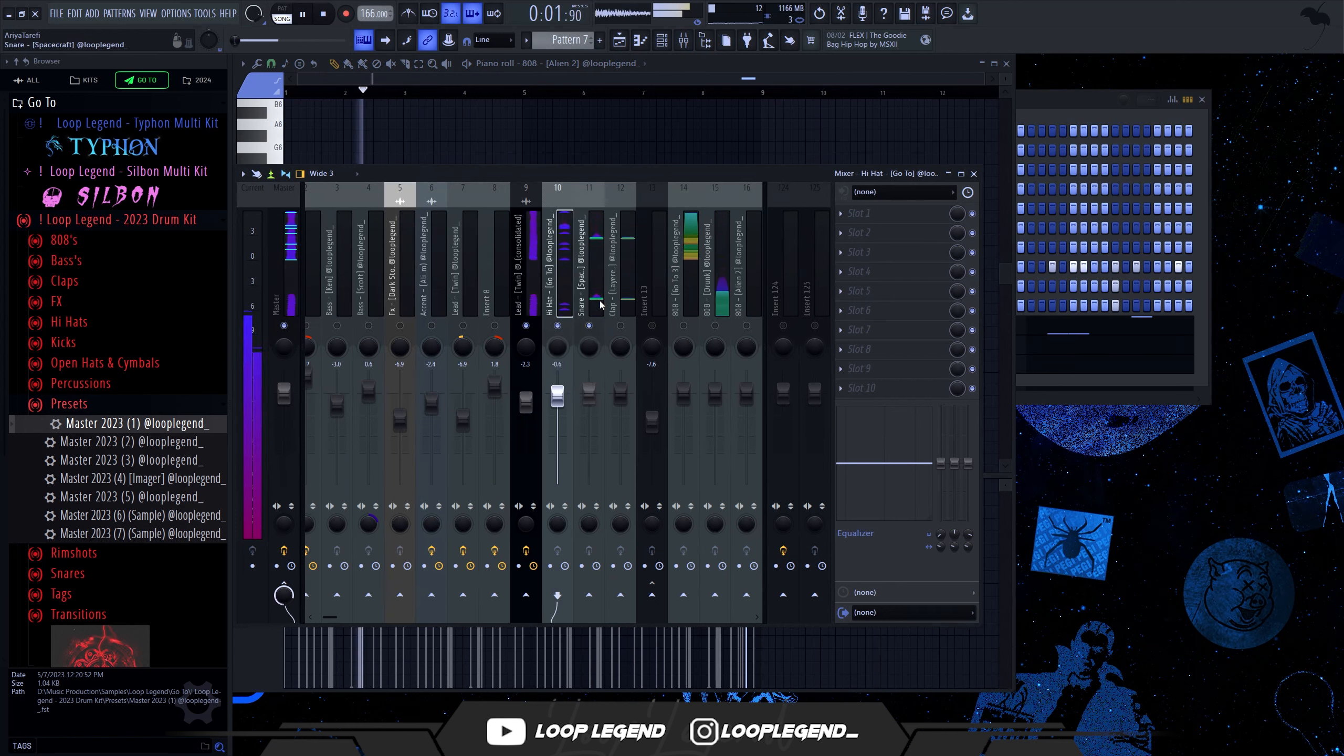
{"action": "left_click", "coordinate": [656, 317]}
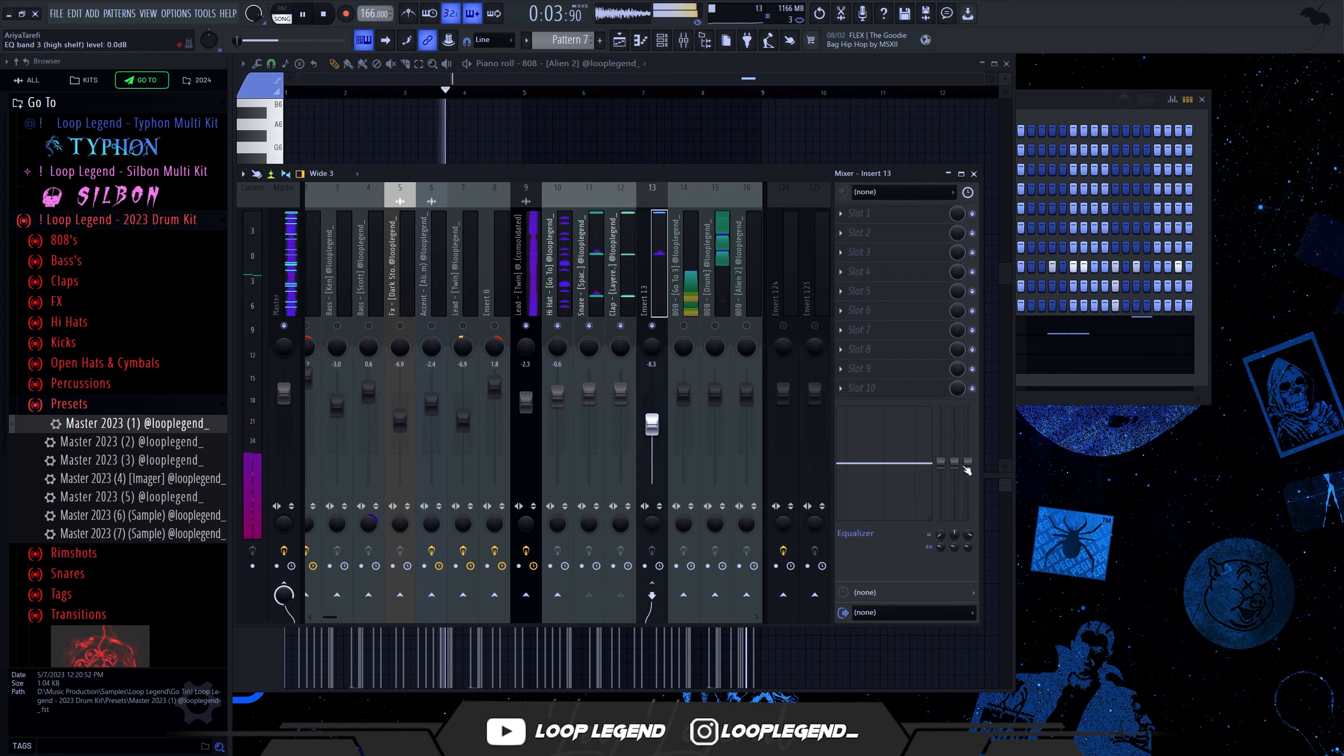
{"action": "left_click", "coordinate": [556, 376]}
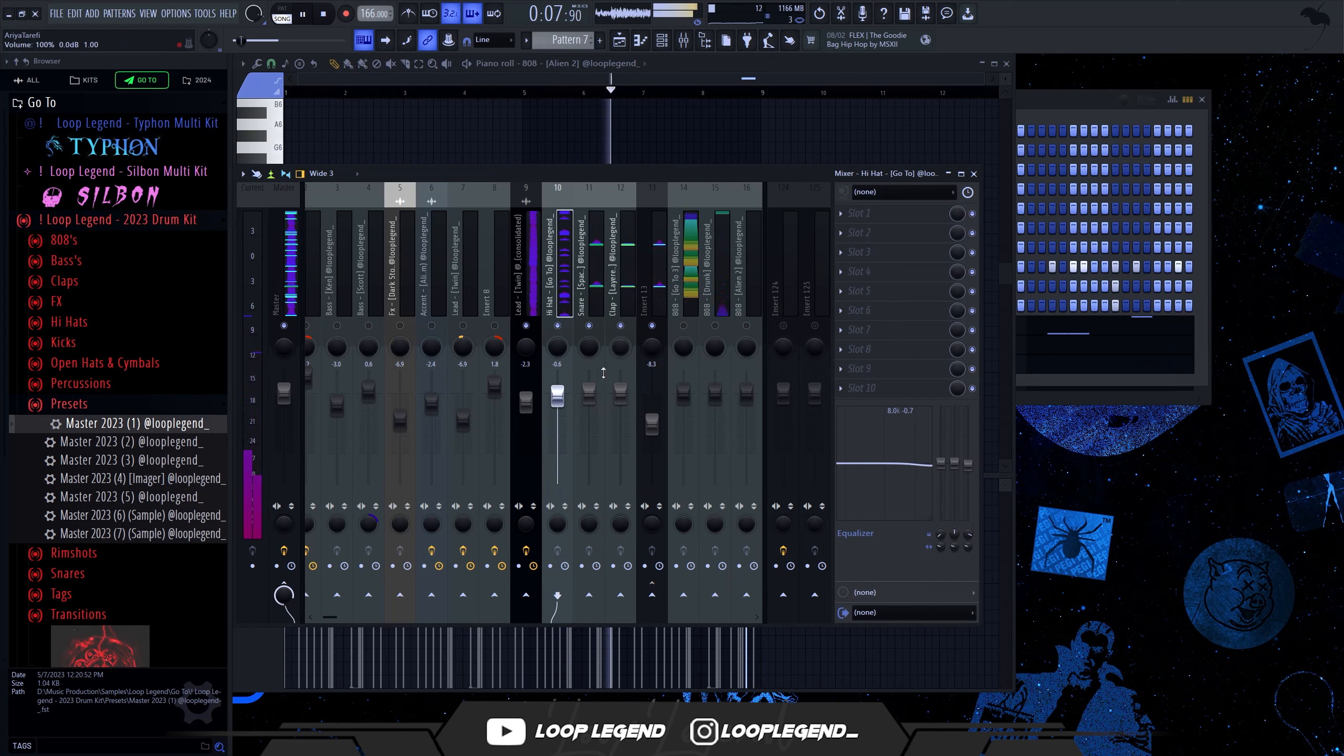
Step: Lower the mixer volumes of 808 [Go To 3] to -1.9 dB and 808 [Drunk] to about -0.5 dB
{"action": "left_click", "coordinate": [690, 311]}
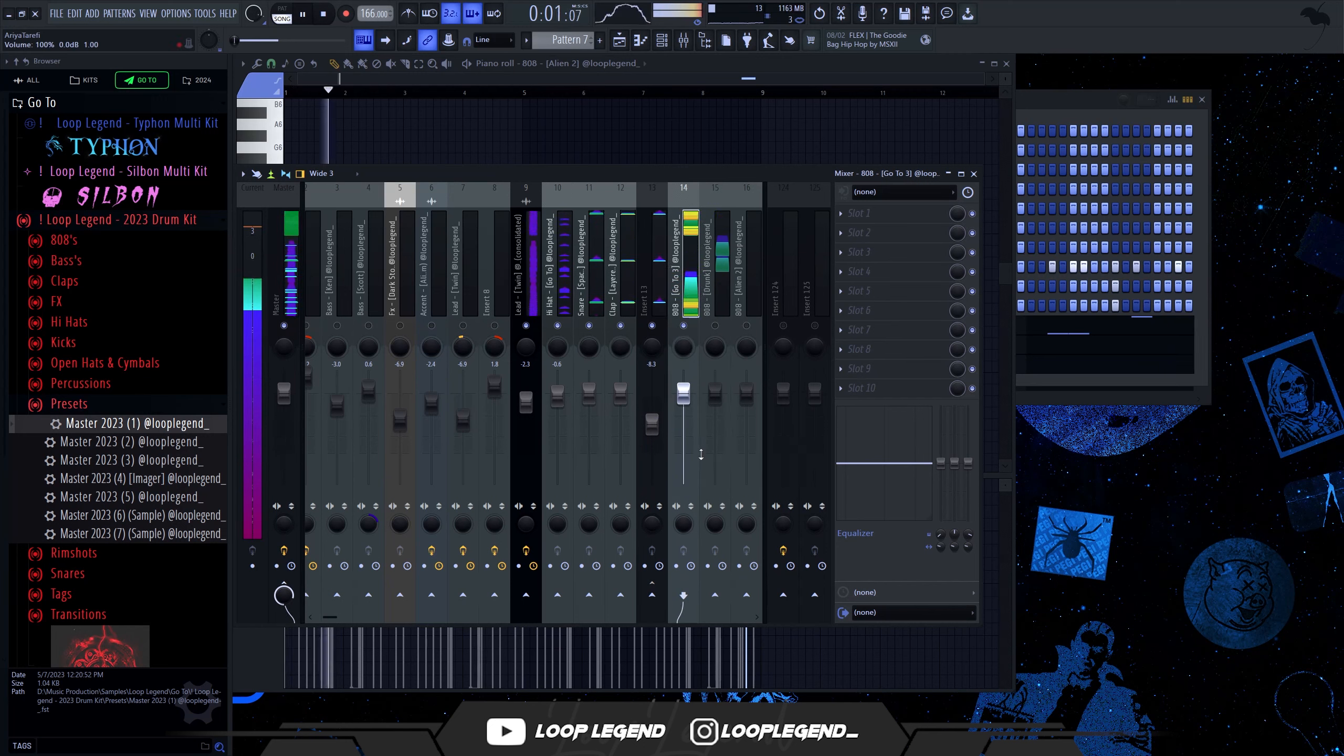
{"action": "left_click", "coordinate": [530, 299]}
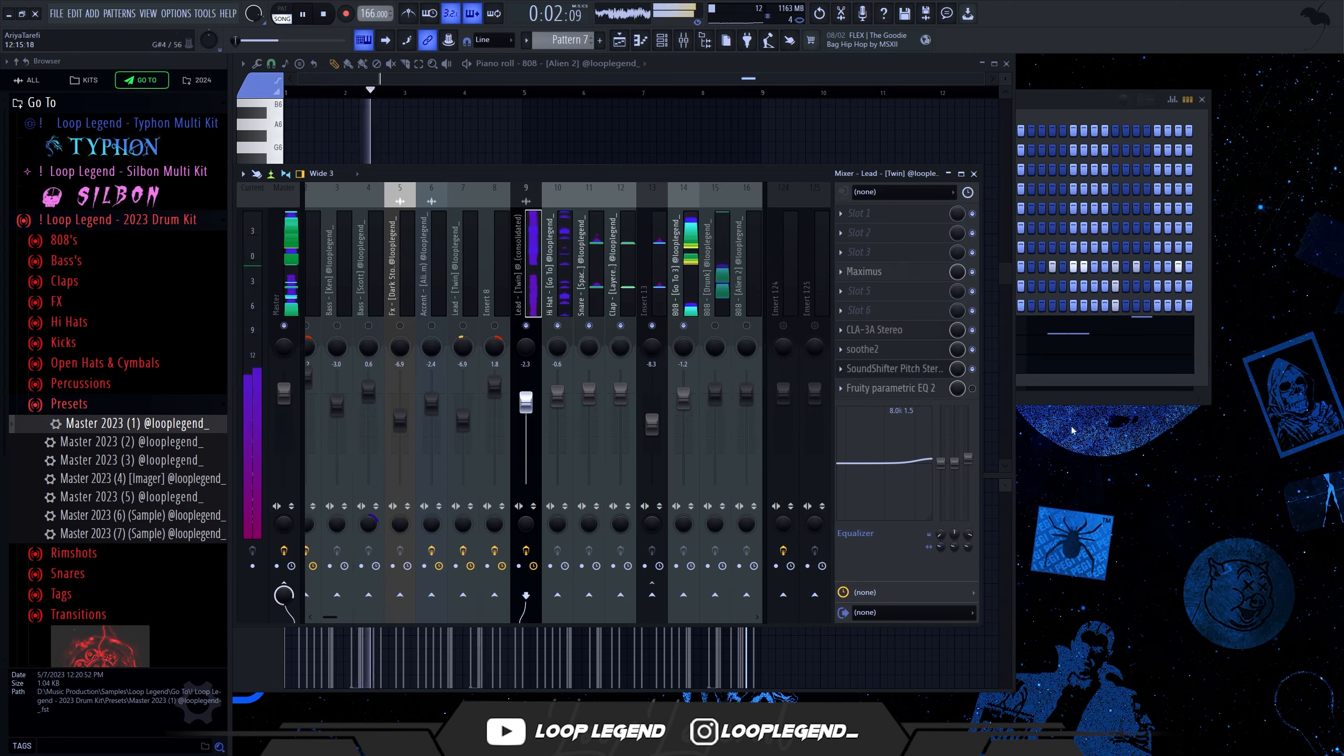
{"action": "left_click", "coordinate": [688, 269]}
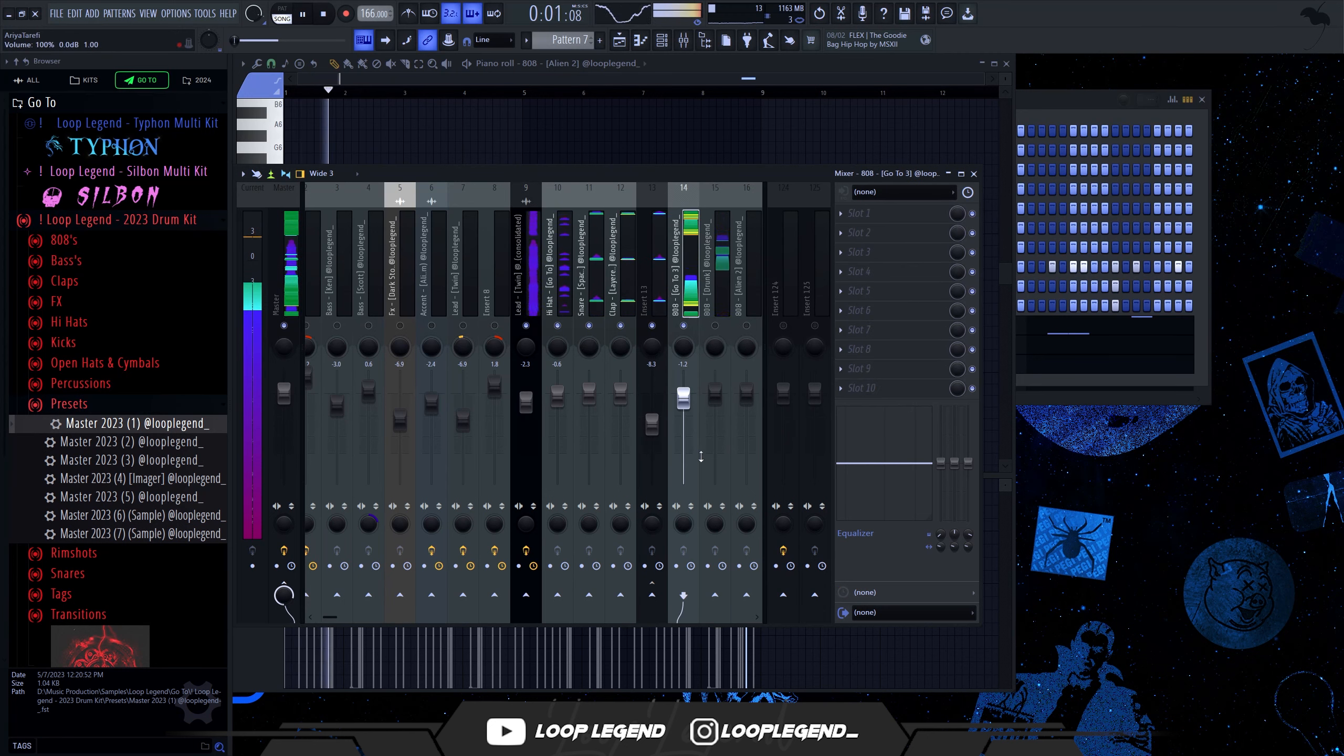
{"action": "left_click", "coordinate": [725, 336]}
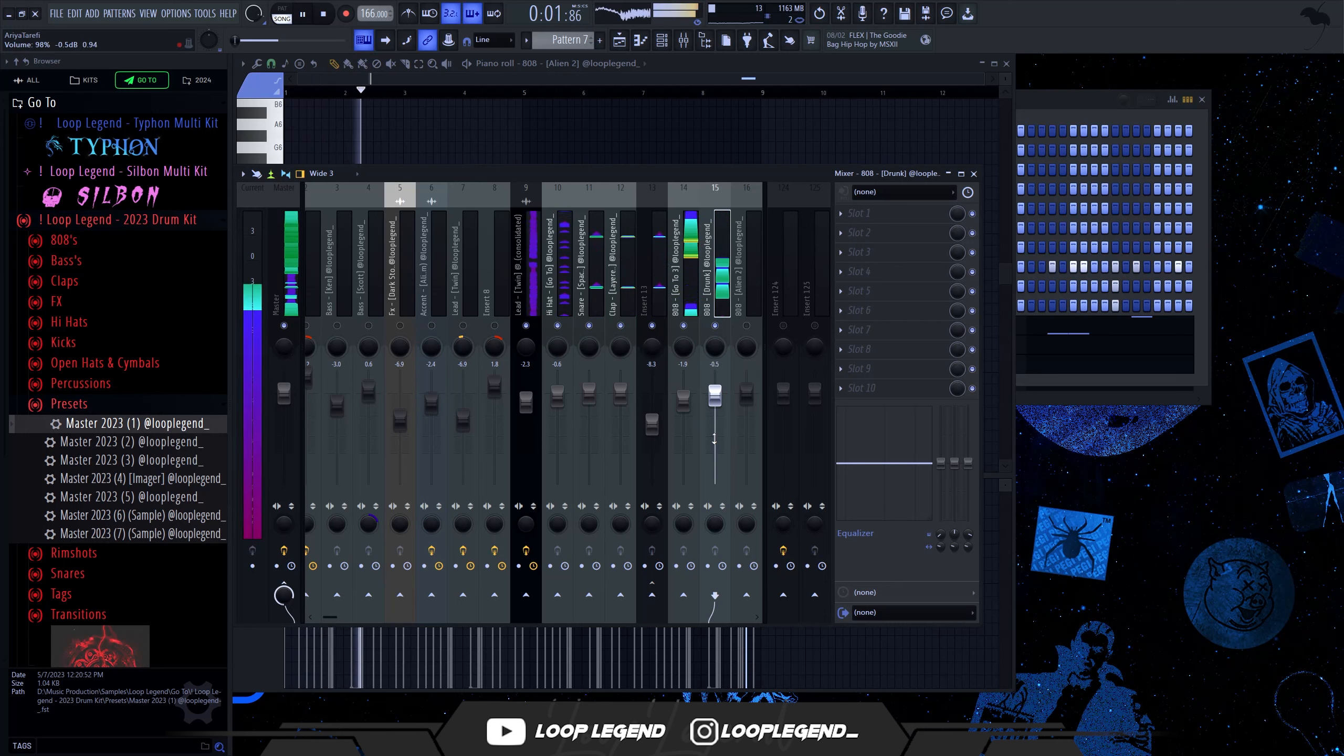
{"action": "left_click_drag", "start_coordinate": [721, 398], "coordinate": [721, 392]}
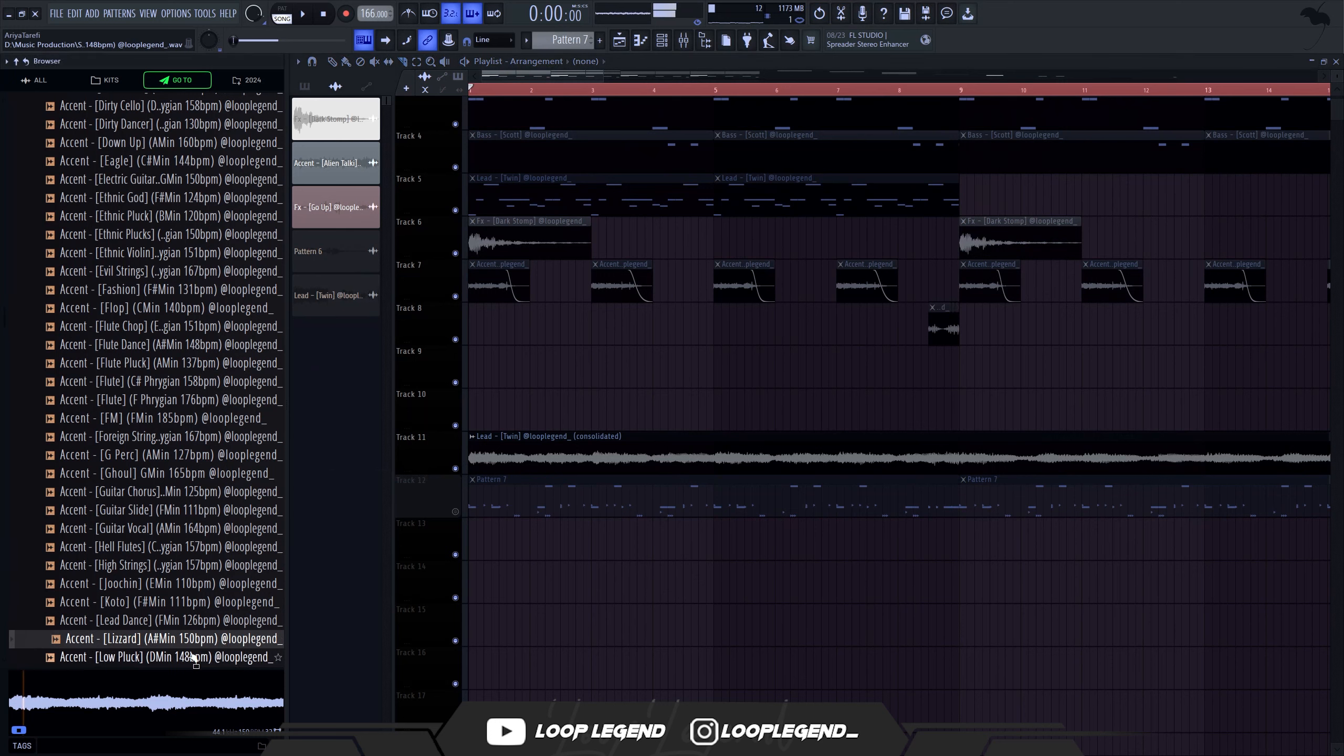
Step: Audition the kit's accent loops and place Accent - [Low Pluck] (DMin 148bpm) on Track 13 at bar 1
{"action": "left_click", "coordinate": [190, 654]}
{"action": "scroll", "coordinate": [193, 635], "scroll_direction": "down", "scroll_amount": 3}
{"action": "left_click", "coordinate": [195, 563]}
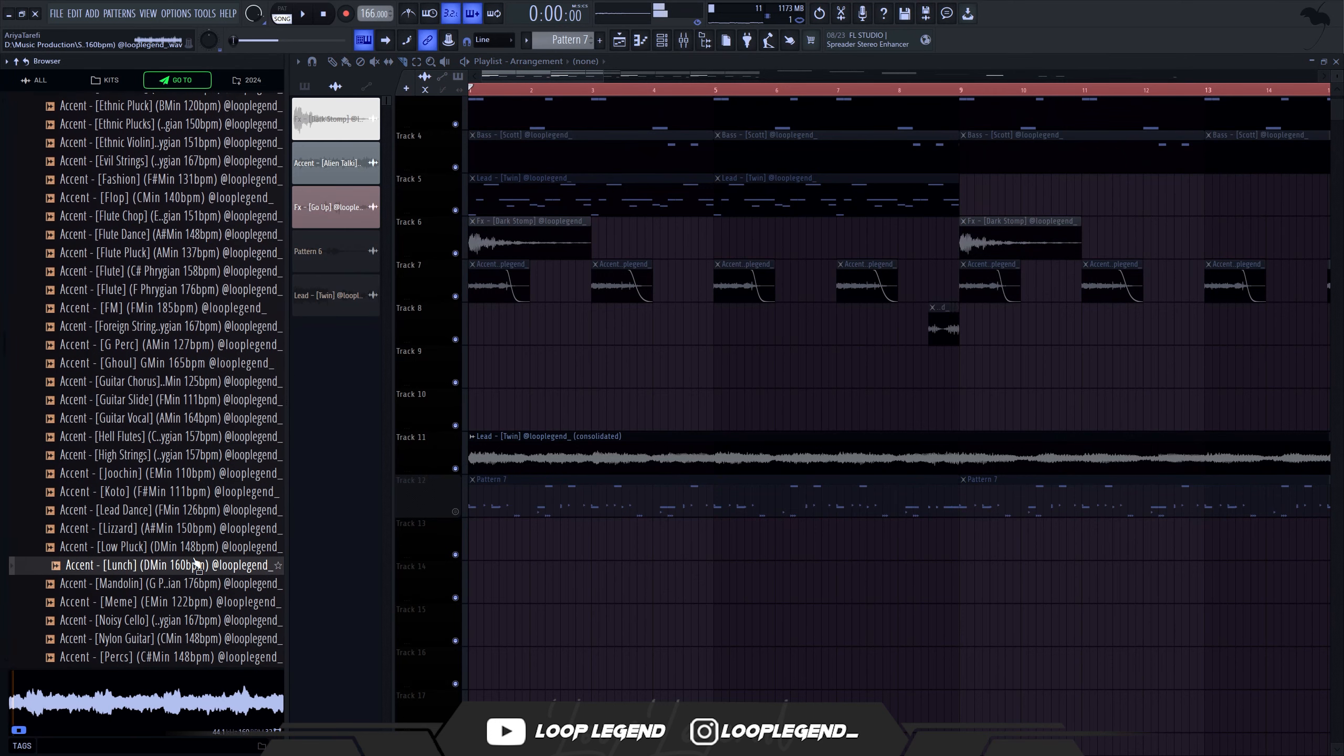
{"action": "left_click", "coordinate": [204, 547]}
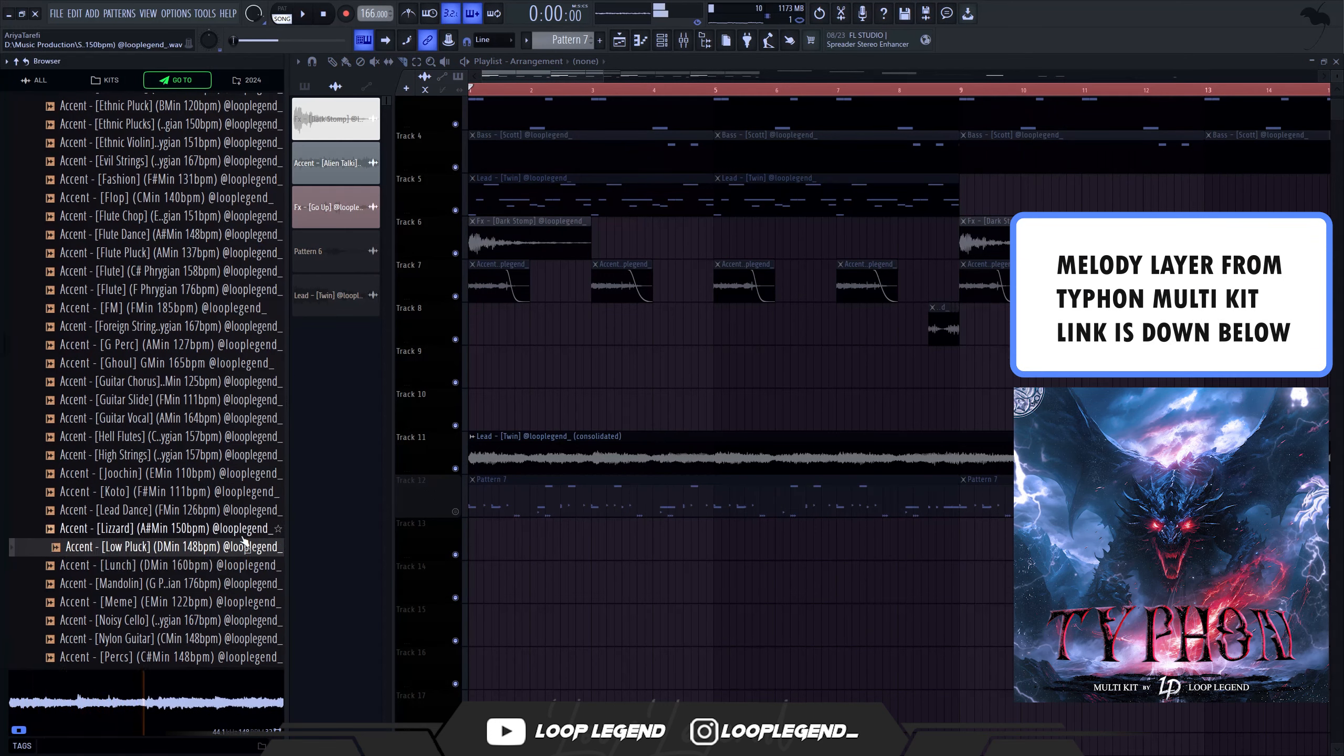
{"action": "left_click_drag", "start_coordinate": [210, 554], "coordinate": [516, 546]}
{"action": "left_click_drag", "start_coordinate": [618, 542], "coordinate": [573, 541]}
Step: Set the Low Pluck clip's time stretching mode to Stretch, lower its pitch, and normalize it
{"action": "double_click", "coordinate": [573, 541]}
{"action": "left_click", "coordinate": [689, 242]}
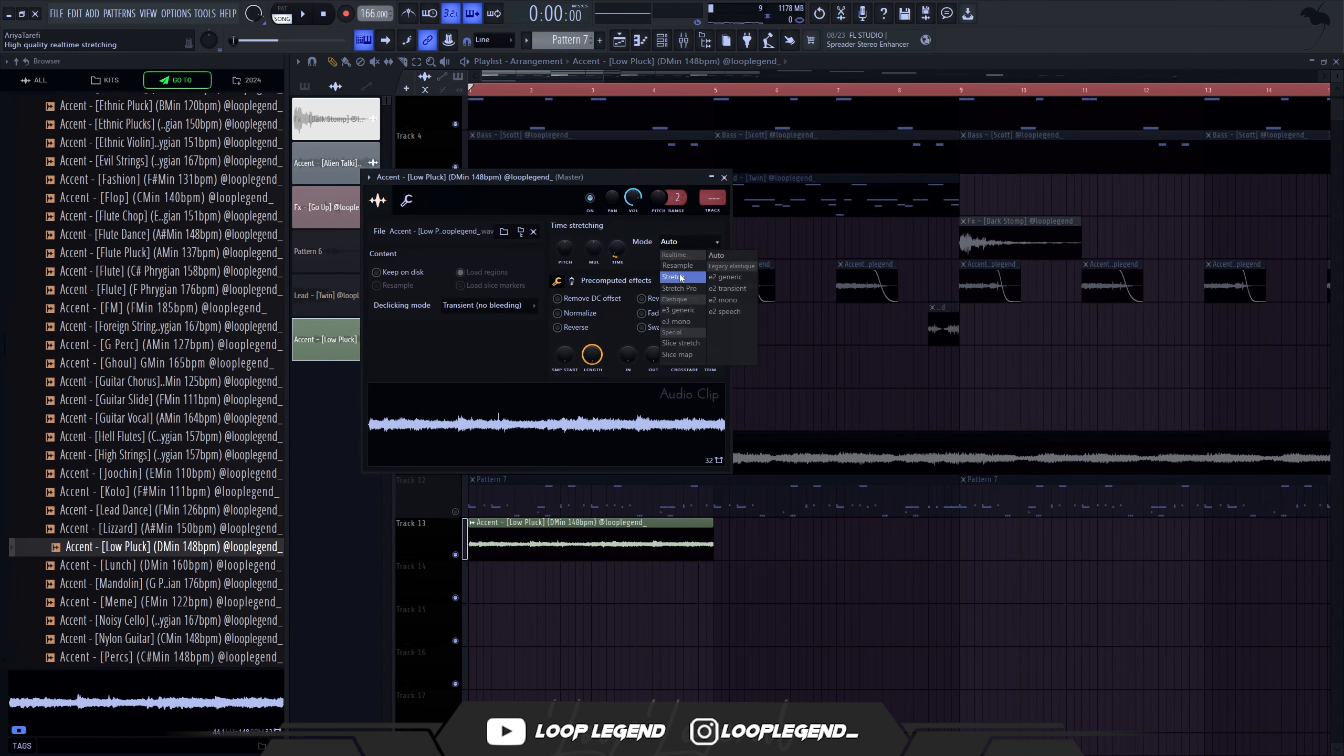
{"action": "left_click", "coordinate": [683, 276]}
{"action": "scroll", "coordinate": [570, 247], "scroll_direction": "down", "scroll_amount": 3}
{"action": "key", "text": "space"}
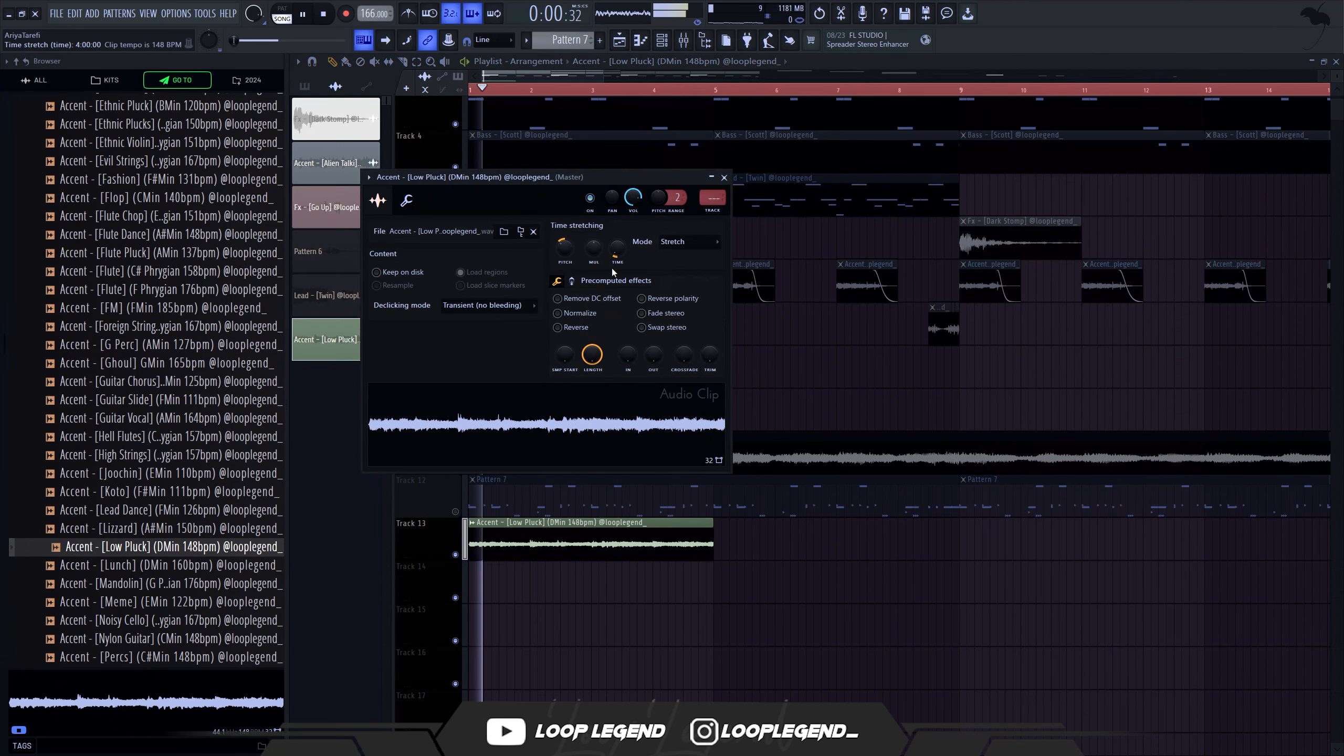
{"action": "left_click", "coordinate": [582, 315]}
{"action": "key", "text": "space"}
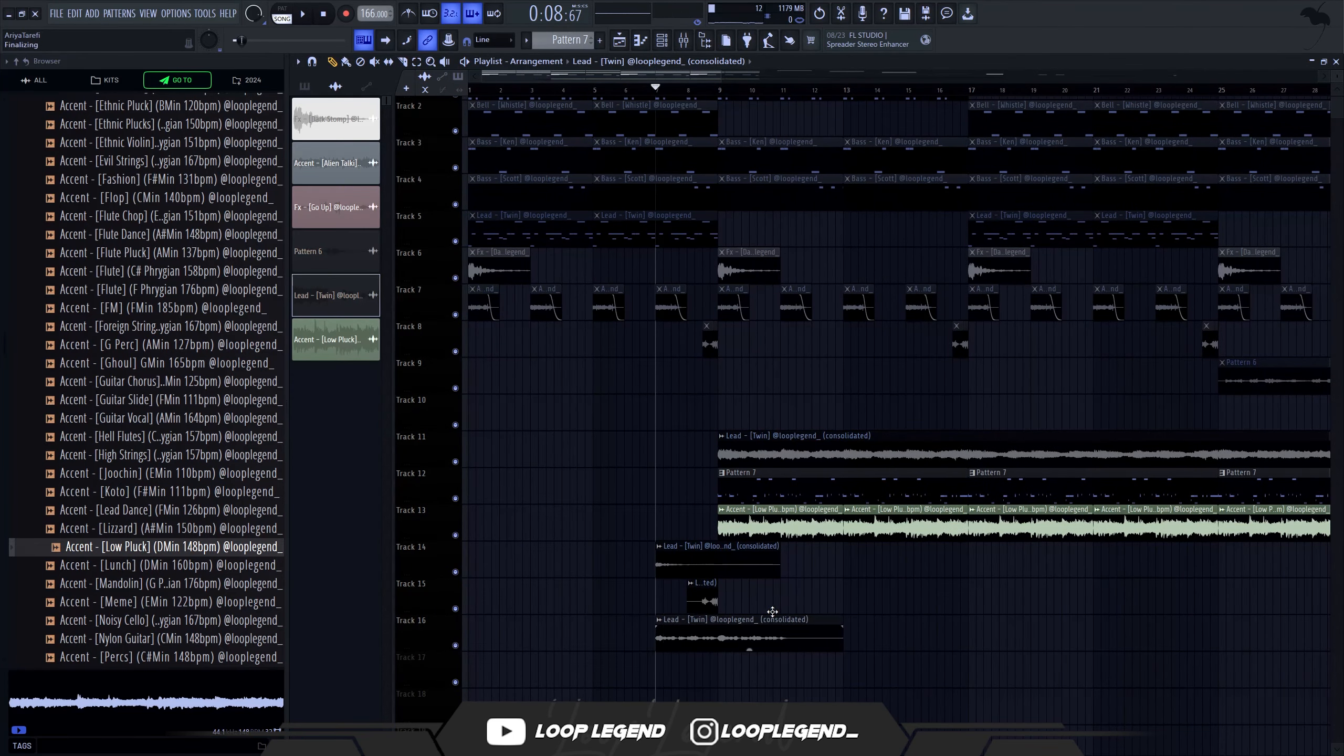
Step: Shorten the consolidated Lead [Twin] clip on Track 16 so it ends at bar 11
{"action": "key", "text": "space"}
{"action": "scroll", "coordinate": [775, 630], "scroll_direction": "up", "scroll_amount": 3, "text": "ctrl"}
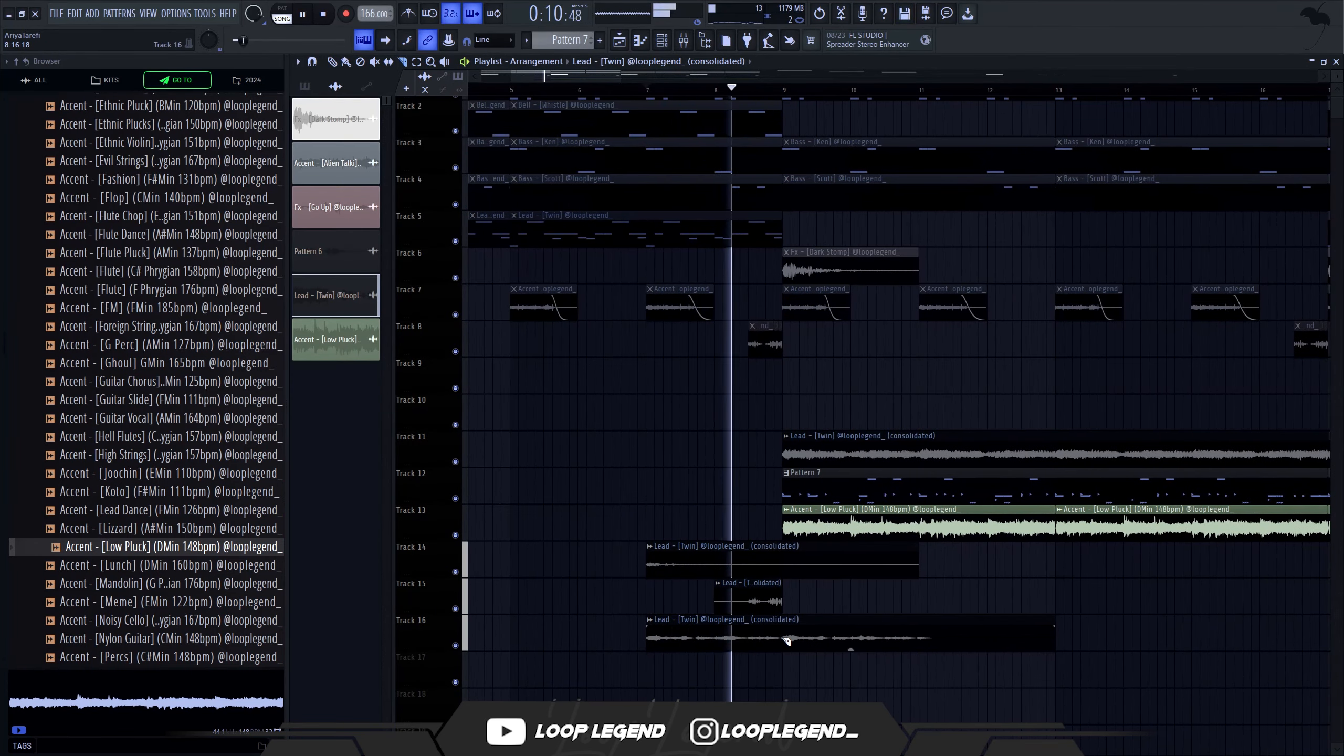
{"action": "right_click", "coordinate": [786, 640]}
{"action": "key", "text": "space"}
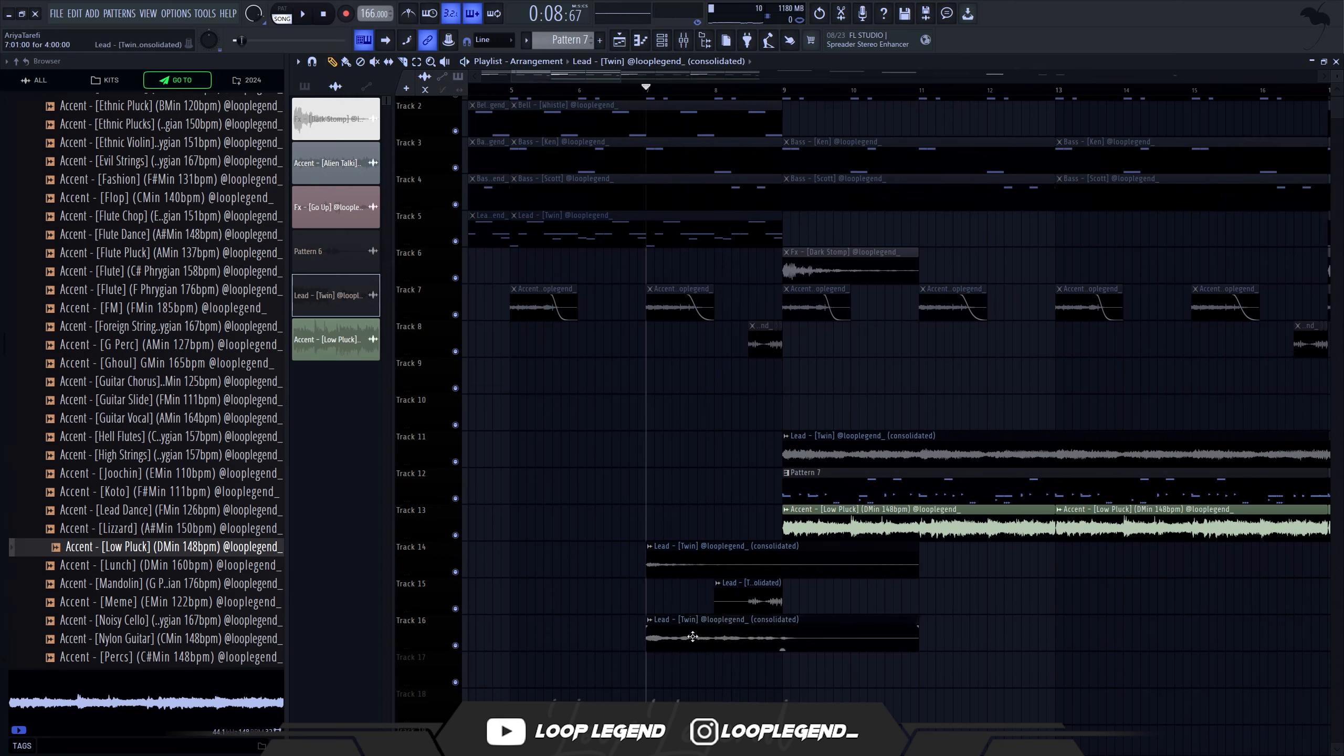
Step: Set the consolidated Lead [Twin] channel's pitch range to 12 and create an automation clip for its channel pitch
{"action": "double_click", "coordinate": [665, 627]}
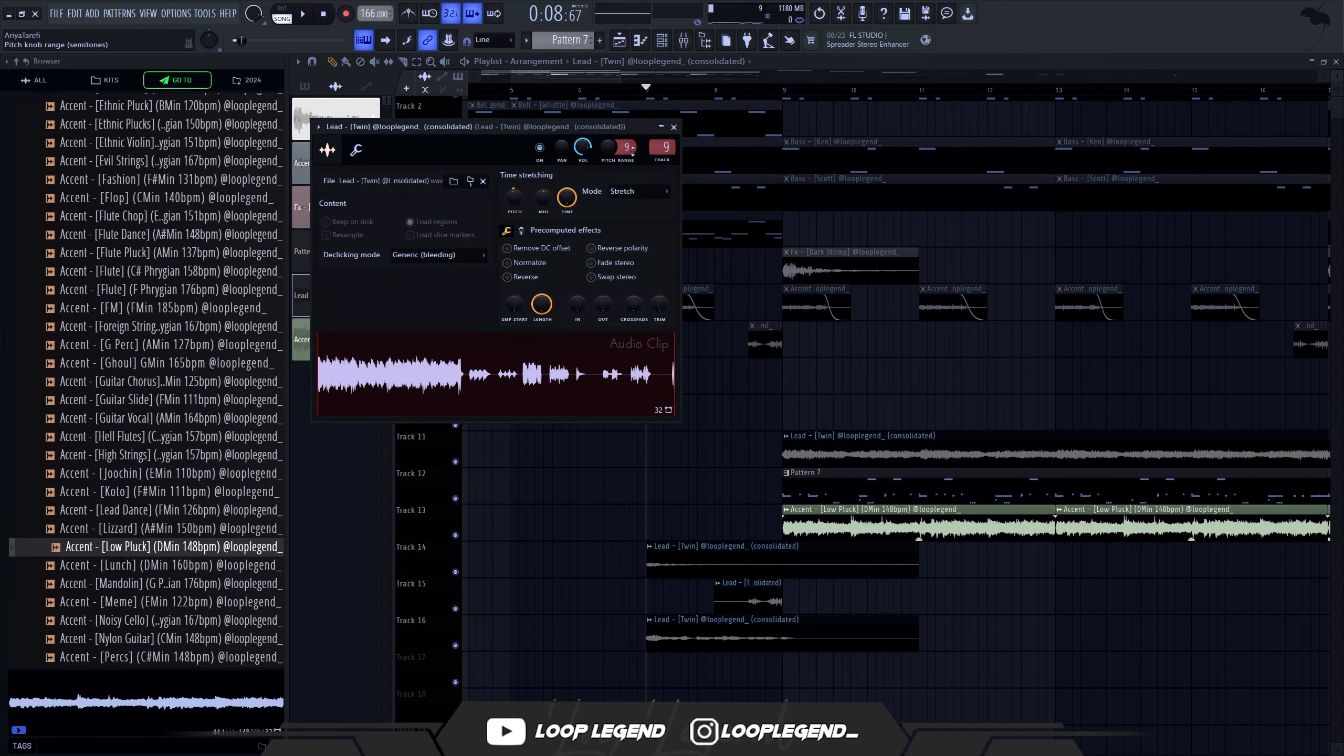
{"action": "right_click", "coordinate": [614, 150]}
{"action": "key", "text": "c"}
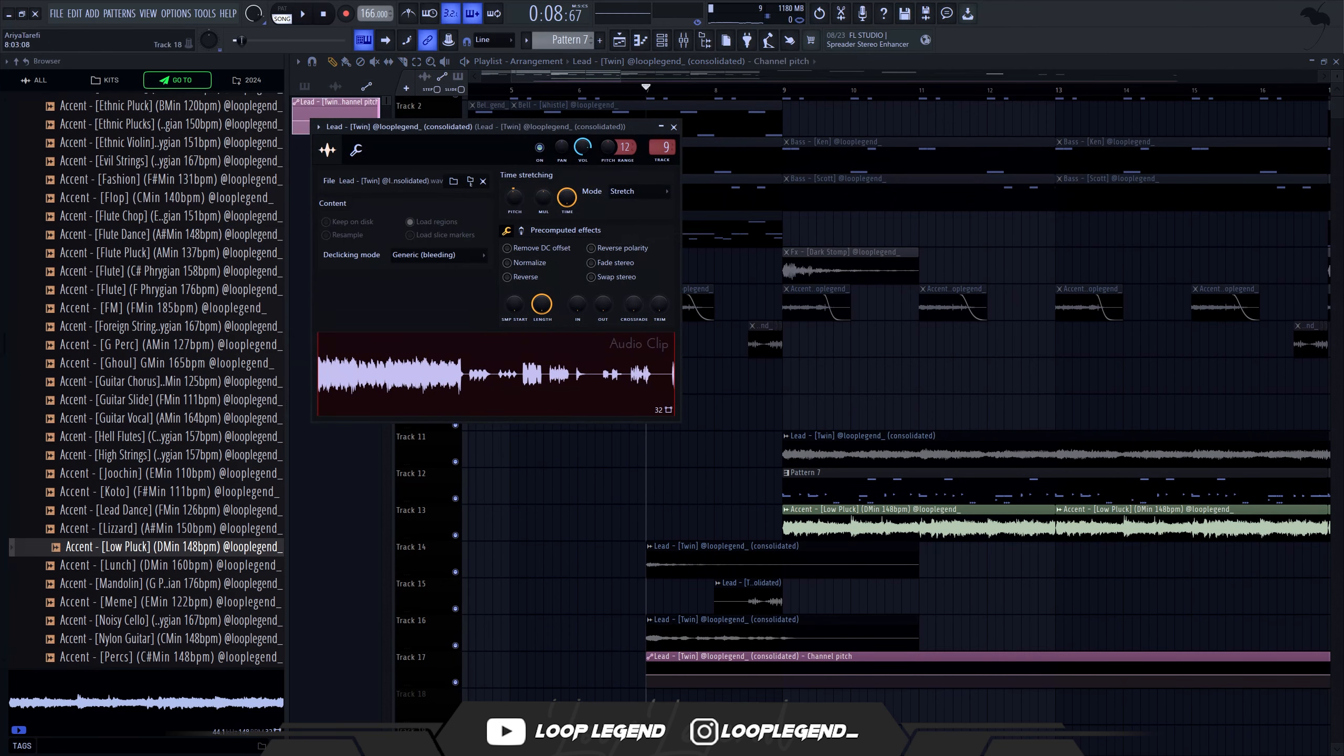
Step: Add control points to the channel pitch automation clip on Track 17 within bars 7 and 8 and play it back
{"action": "right_click", "coordinate": [748, 676]}
{"action": "right_click", "coordinate": [748, 676]}
{"action": "left_click", "coordinate": [656, 676]}
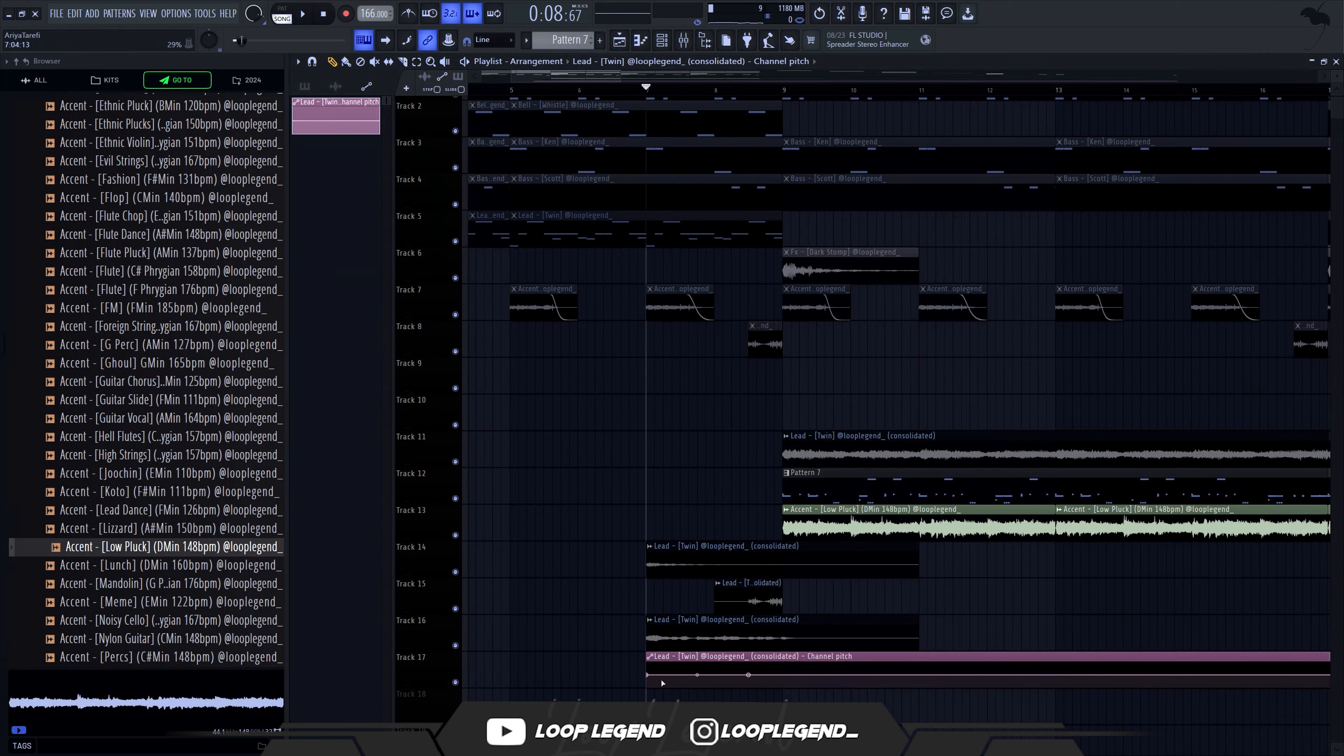
{"action": "key", "text": "space"}
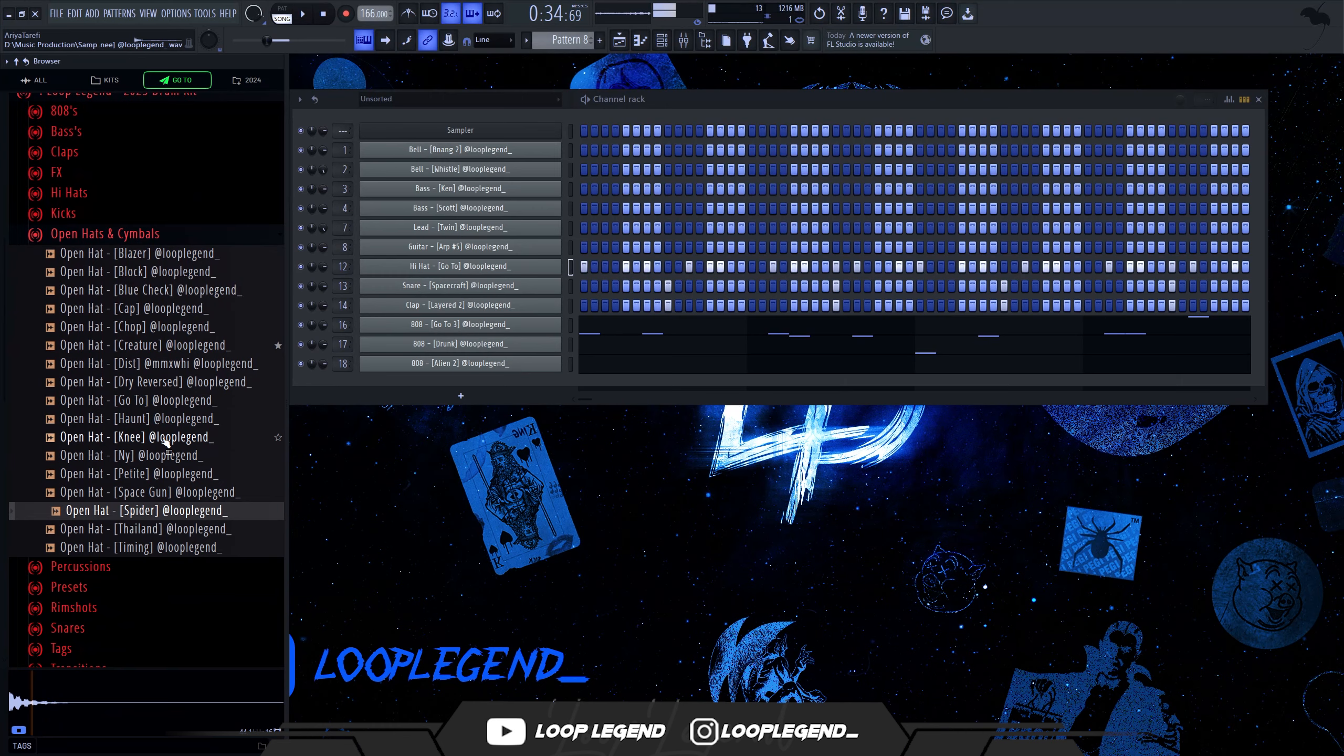
Step: Audition open hats, add Open Hat - [Petite] as a new channel, and paste the copied notes into it
{"action": "key", "text": "Up"}
{"action": "key", "text": "Up"}
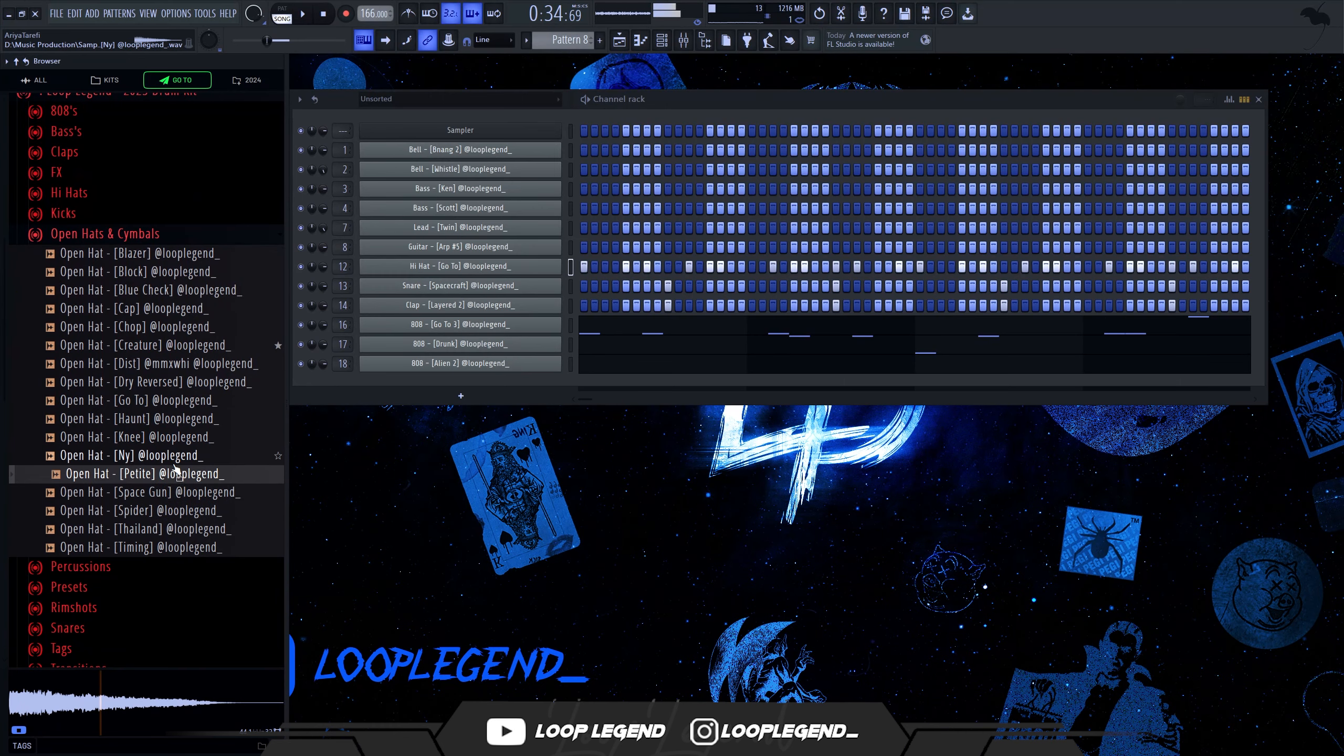
{"action": "left_click_drag", "start_coordinate": [579, 395], "coordinate": [584, 391]}
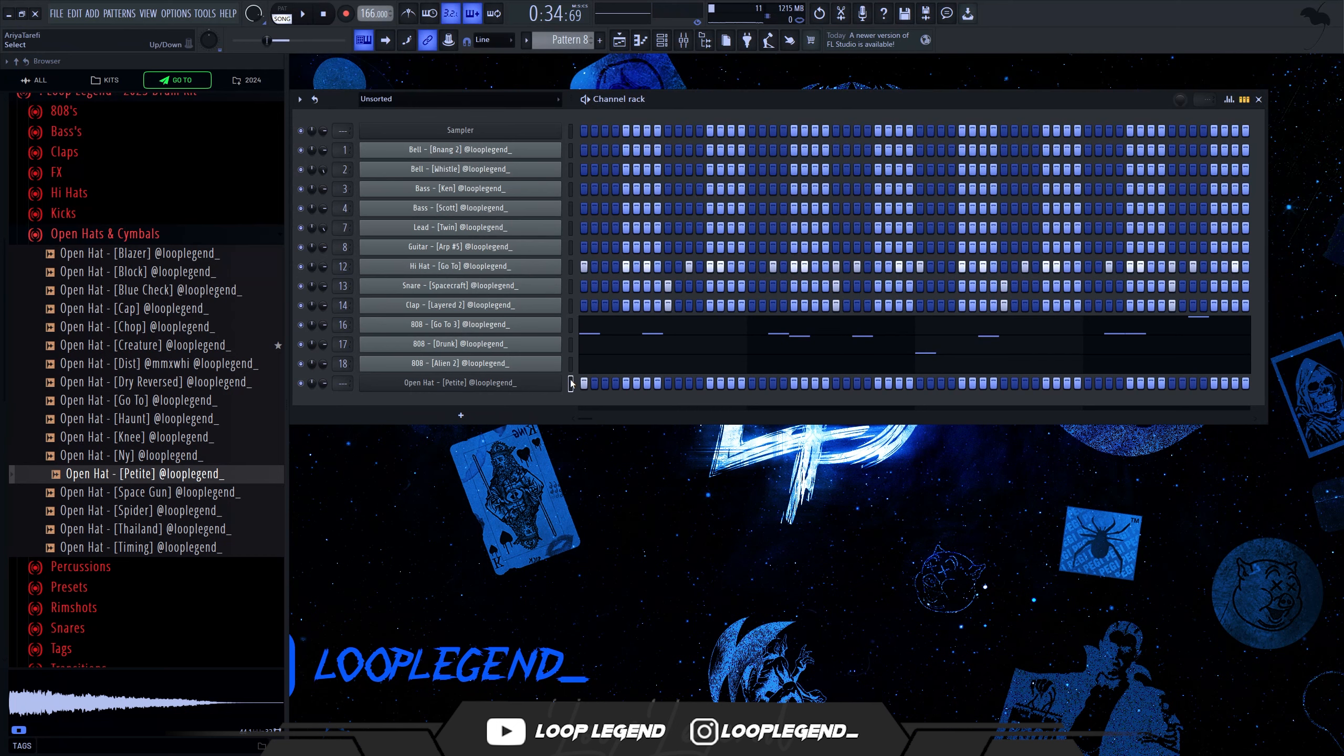
{"action": "key", "text": "ctrl+v"}
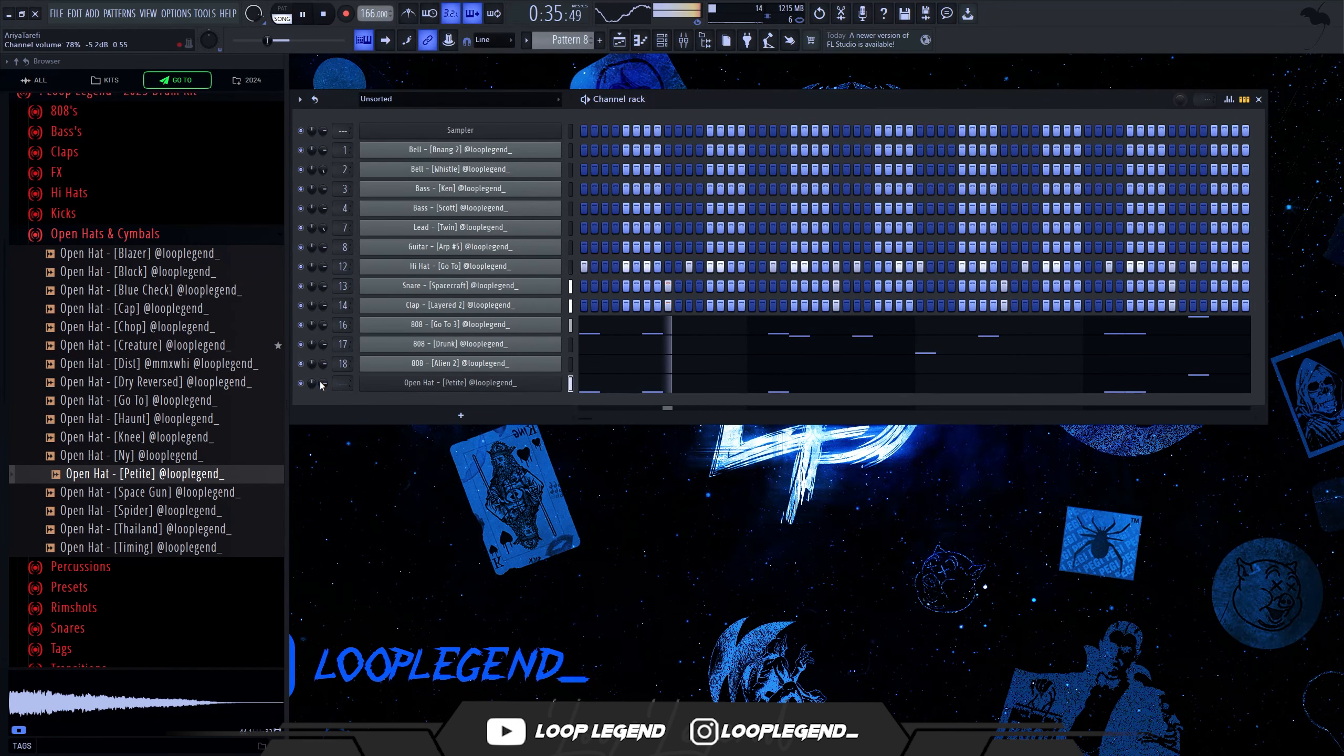
Step: Transpose the Open Hat [Petite] notes up in the piano roll so the C5 hits reach F5
{"action": "key", "text": "space"}
{"action": "key", "text": "F7"}
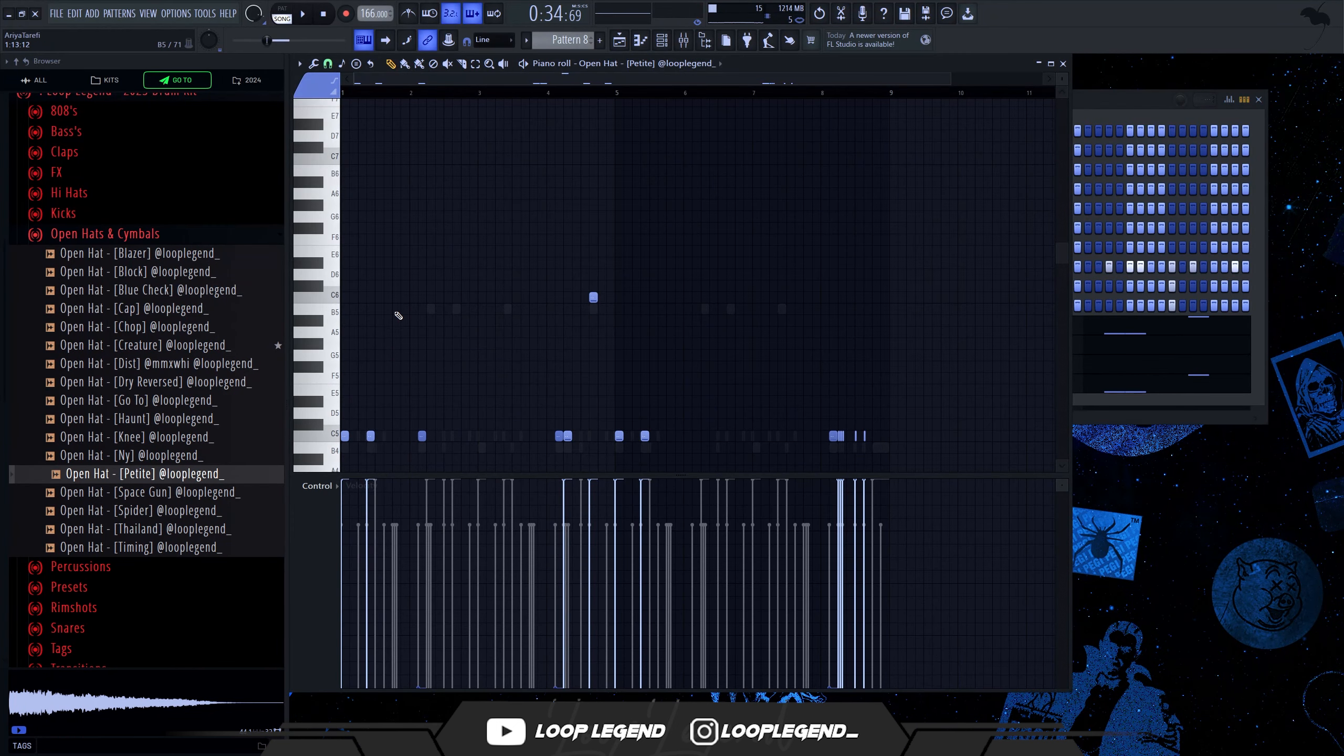
{"action": "key", "text": "Down"}
{"action": "key", "text": "Down"}
{"action": "key", "text": "Down"}
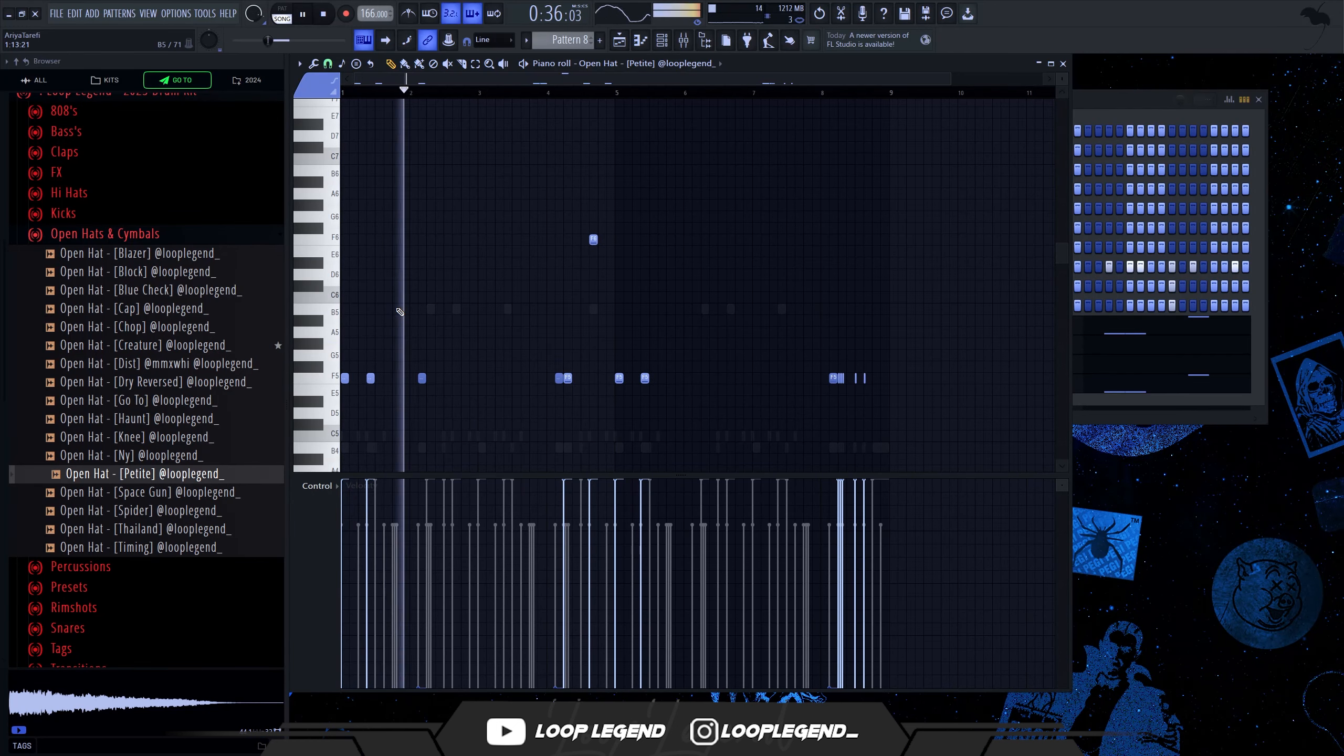
Step: Bring the Open Hat [Petite] hits down to E5 and delete all of them except those in bars 1 and 5
{"action": "right_click", "coordinate": [422, 390]}
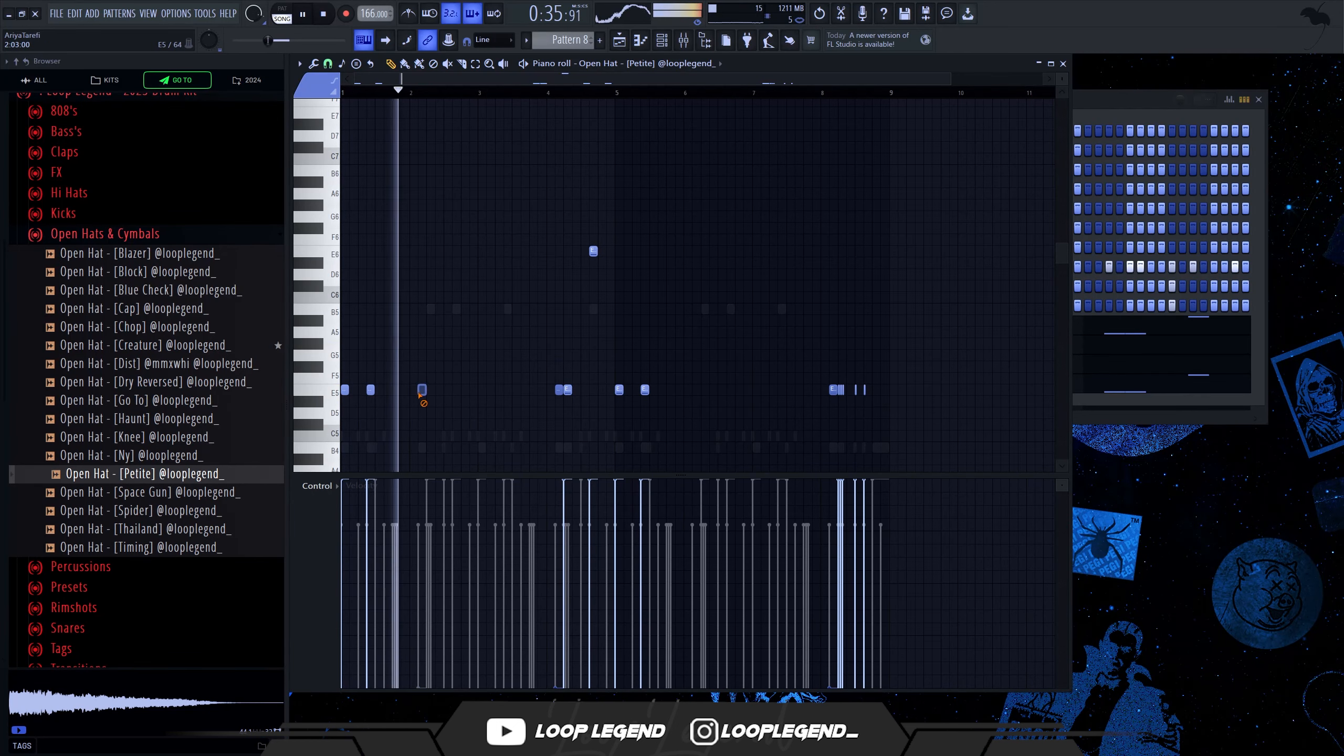
{"action": "scroll", "coordinate": [534, 356], "scroll_direction": "down", "scroll_amount": 3}
{"action": "left_click_drag", "start_coordinate": [549, 350], "coordinate": [611, 154]}
{"action": "key", "text": "Delete"}
{"action": "left_click_drag", "start_coordinate": [890, 268], "coordinate": [832, 373]}
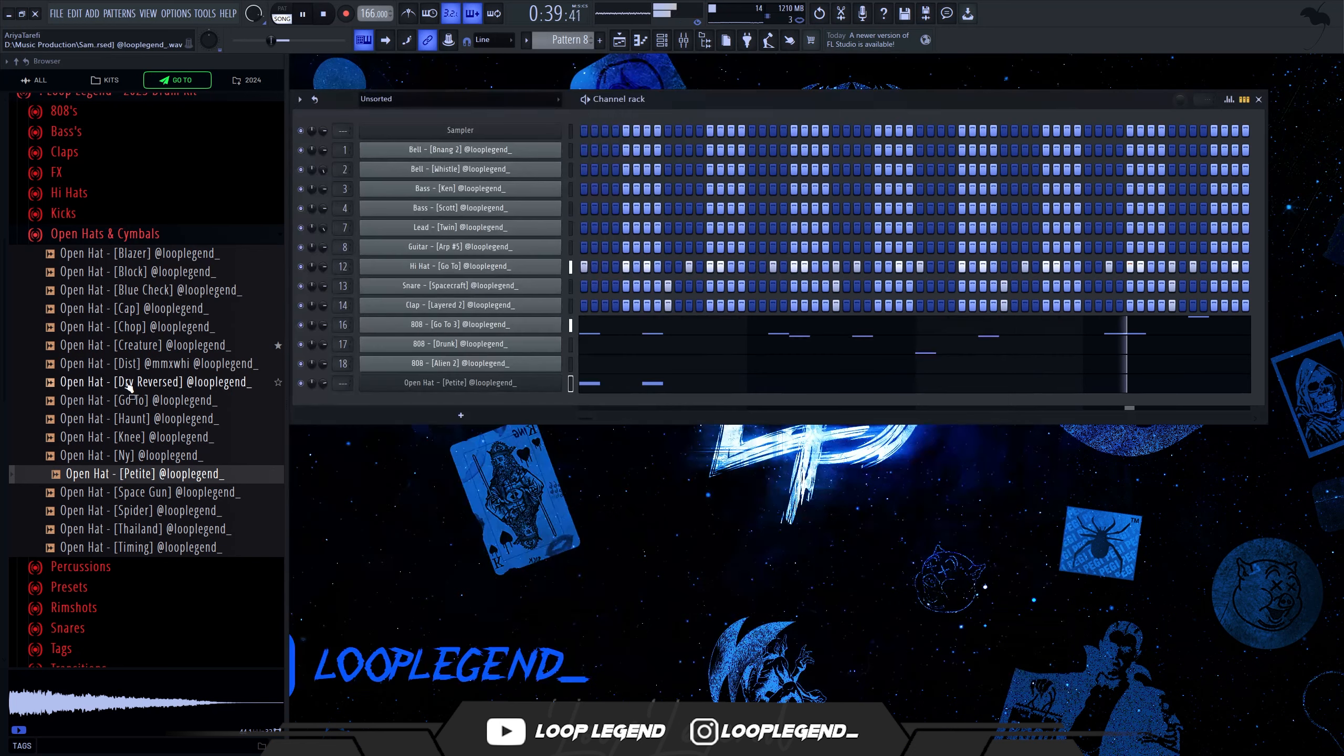
Step: Open Open Hat - [Dry Reversed] in a new channel and place two short C5 hits in bar 2
{"action": "right_click", "coordinate": [127, 382]}
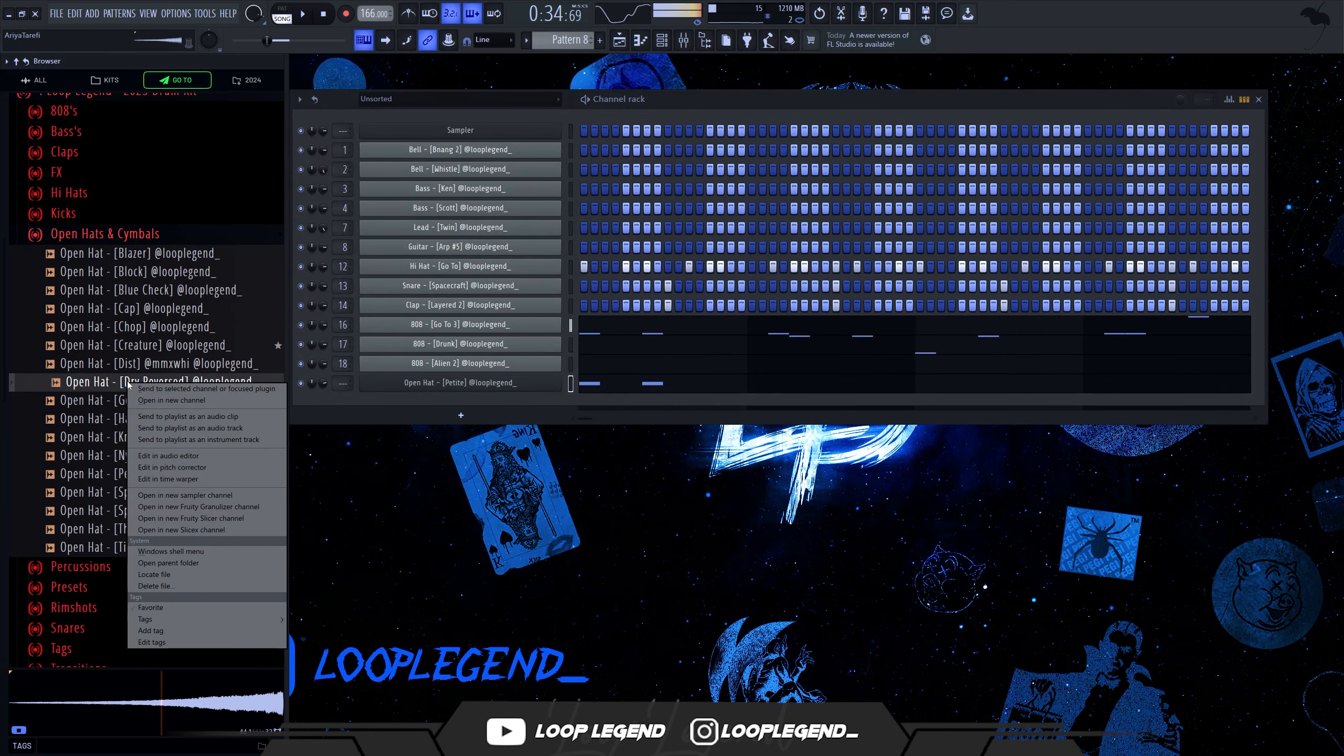
{"action": "left_click", "coordinate": [159, 400]}
{"action": "key", "text": "F6"}
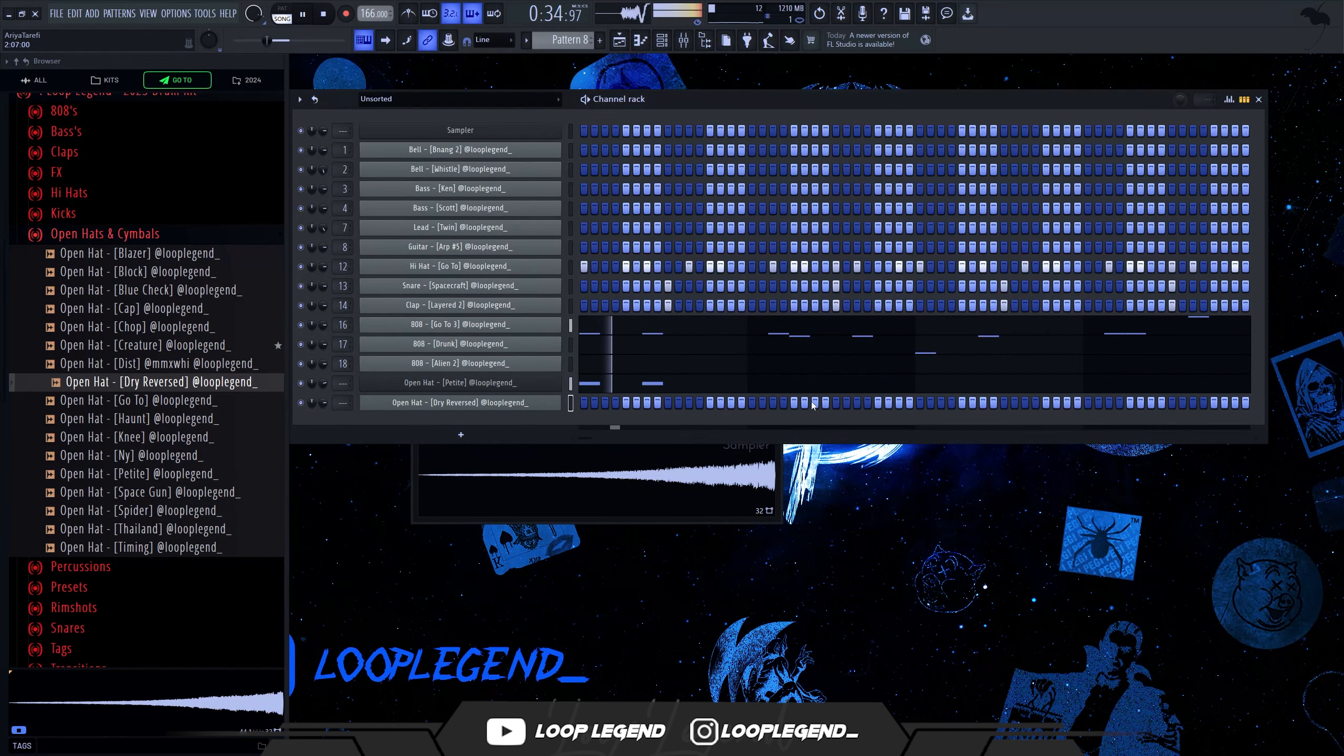
{"action": "key", "text": "F7"}
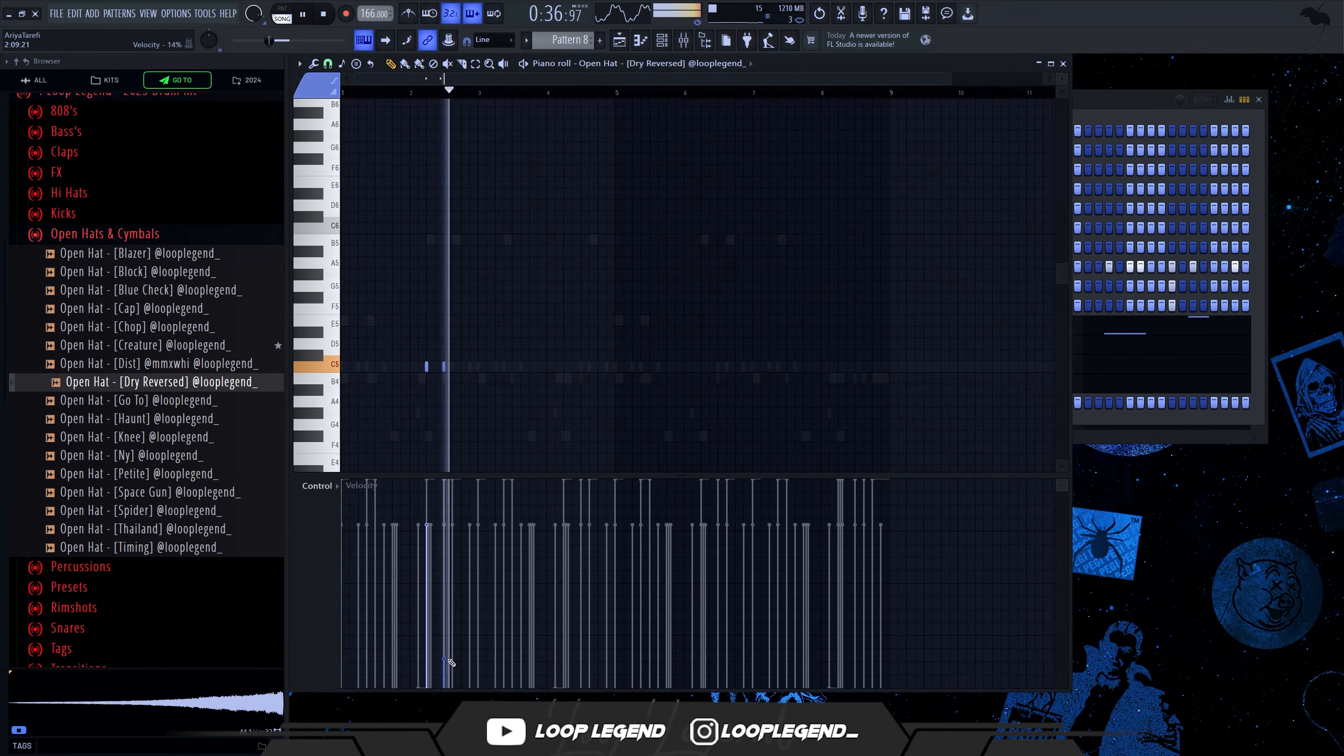
{"action": "scroll", "coordinate": [423, 393], "scroll_direction": "up", "scroll_amount": 2}
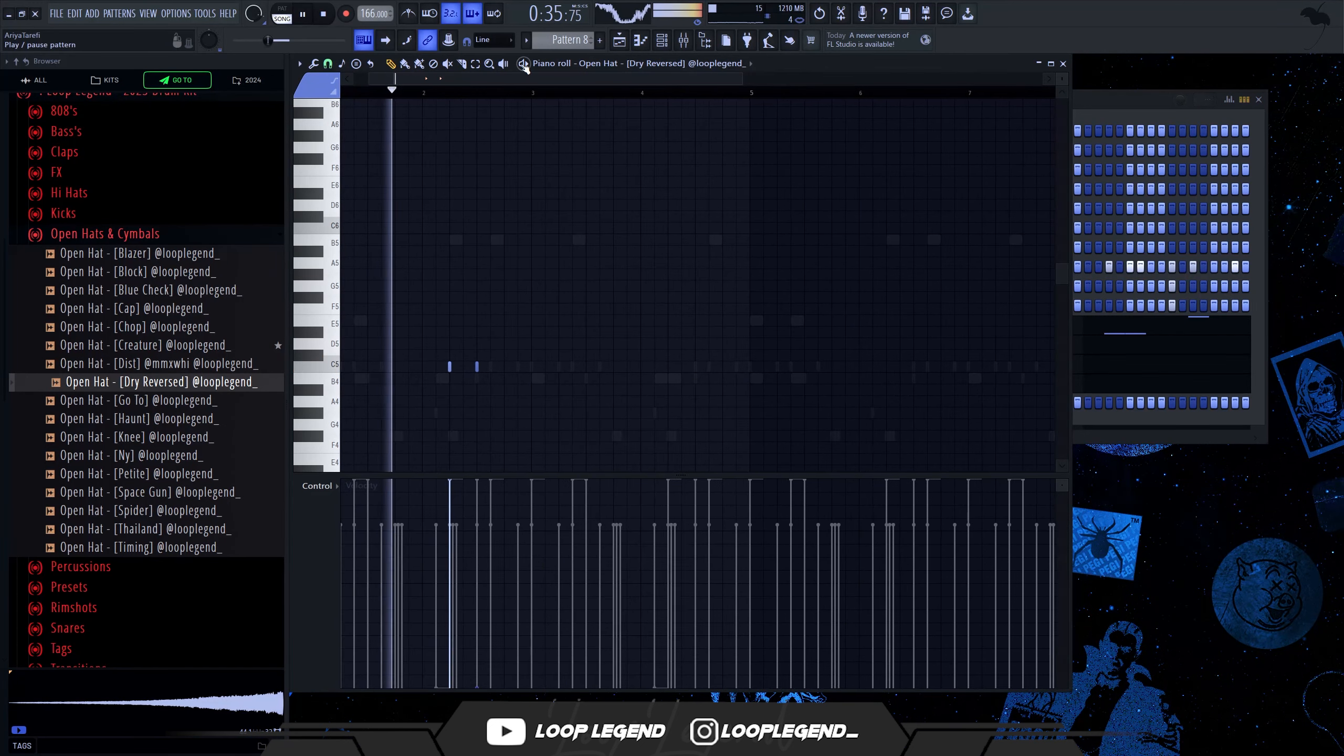
Step: Transpose the Dry Reversed hits down one semitone to B4 and duplicate bars 1–2 into bars 3–4
{"action": "key", "text": "shift+Down"}
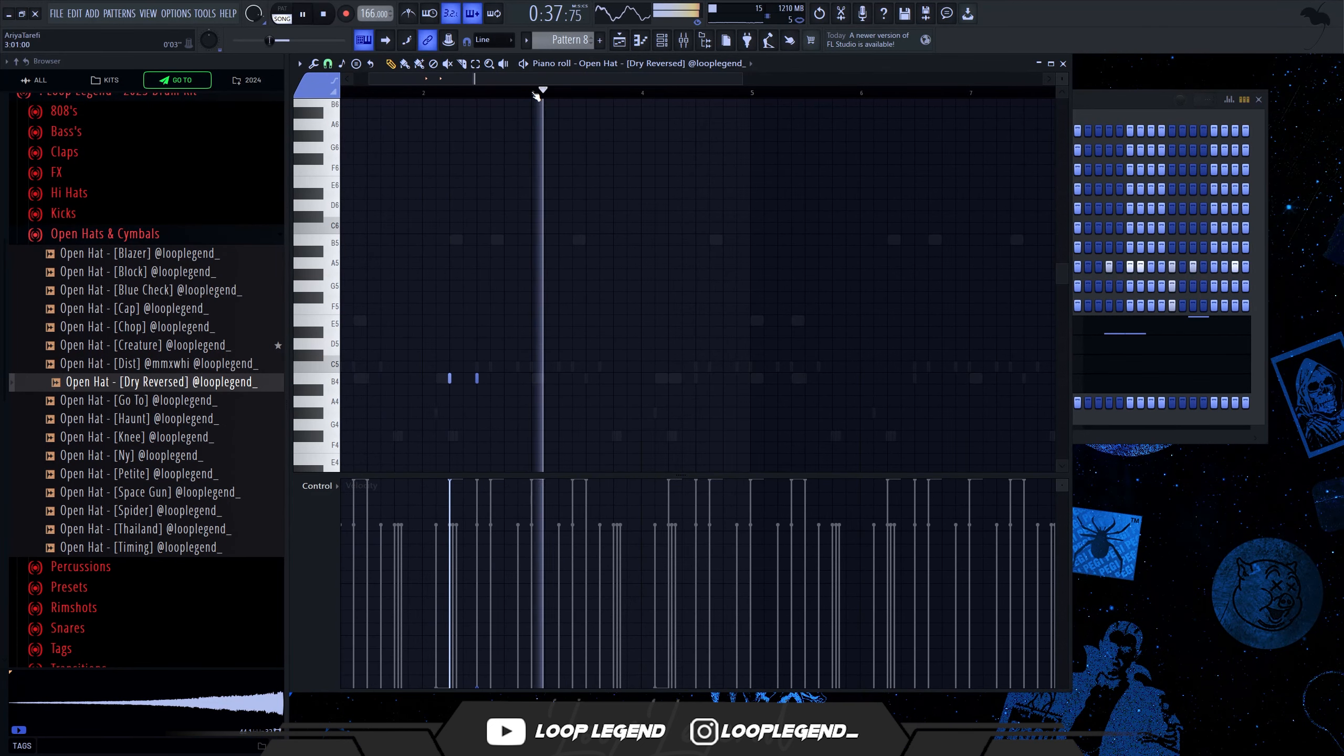
{"action": "left_click_drag", "start_coordinate": [533, 94], "coordinate": [341, 94]}
{"action": "key", "text": "ctrl+b"}
{"action": "key", "text": "space"}
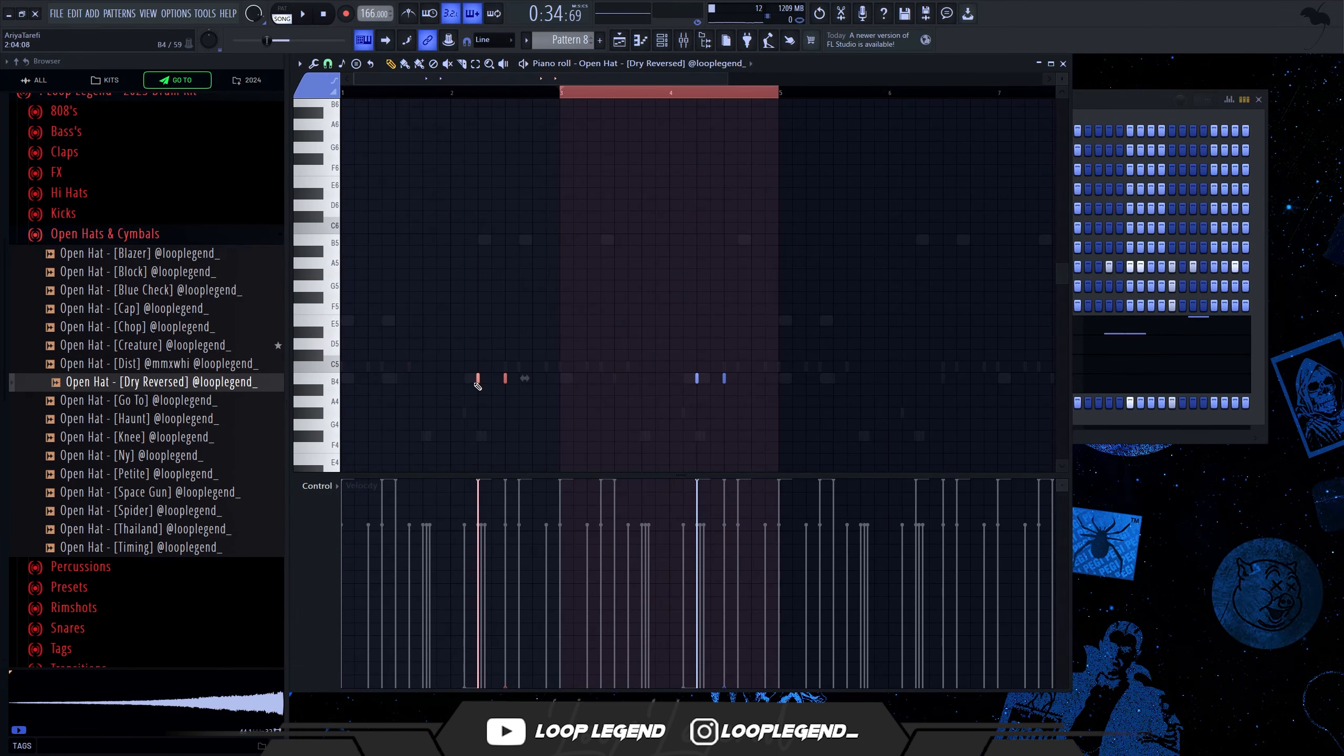
Step: Add a pair of Dry Reversed hits on A4 in the second half of bar 2, adjusting their timing during playback
{"action": "key", "text": "space"}
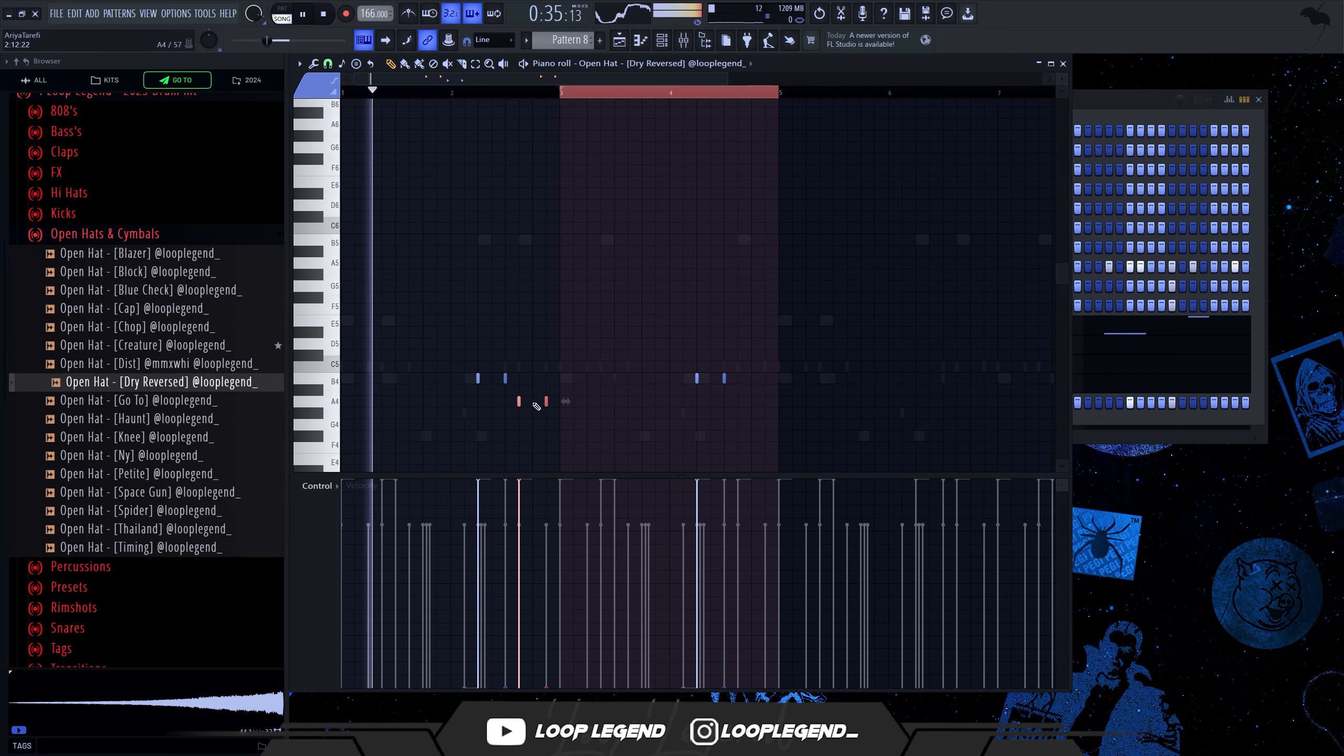
{"action": "scroll", "coordinate": [523, 403], "scroll_direction": "down", "scroll_amount": 1}
{"action": "scroll", "coordinate": [519, 407], "scroll_direction": "up", "scroll_amount": 3}
{"action": "left_click_drag", "start_coordinate": [525, 405], "coordinate": [517, 400]}
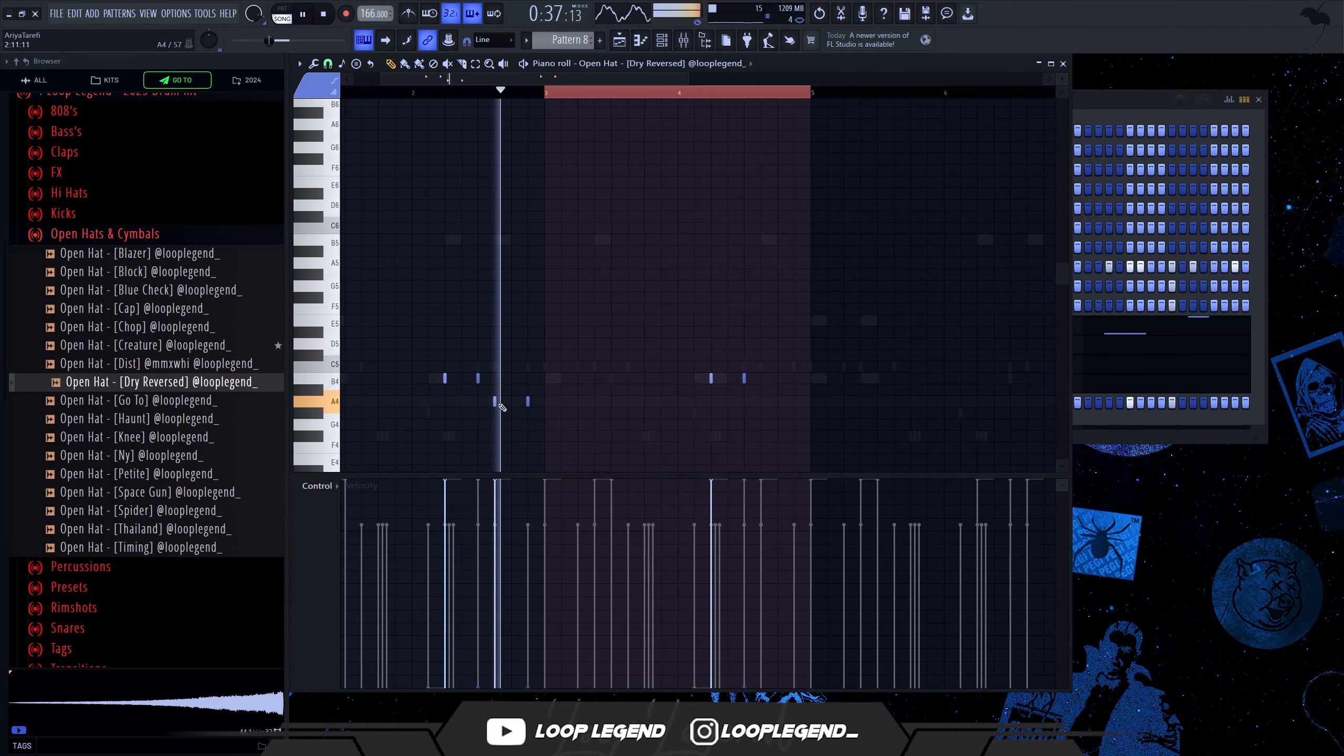
{"action": "scroll", "coordinate": [495, 402], "scroll_direction": "up", "scroll_amount": 2}
{"action": "key", "text": "space"}
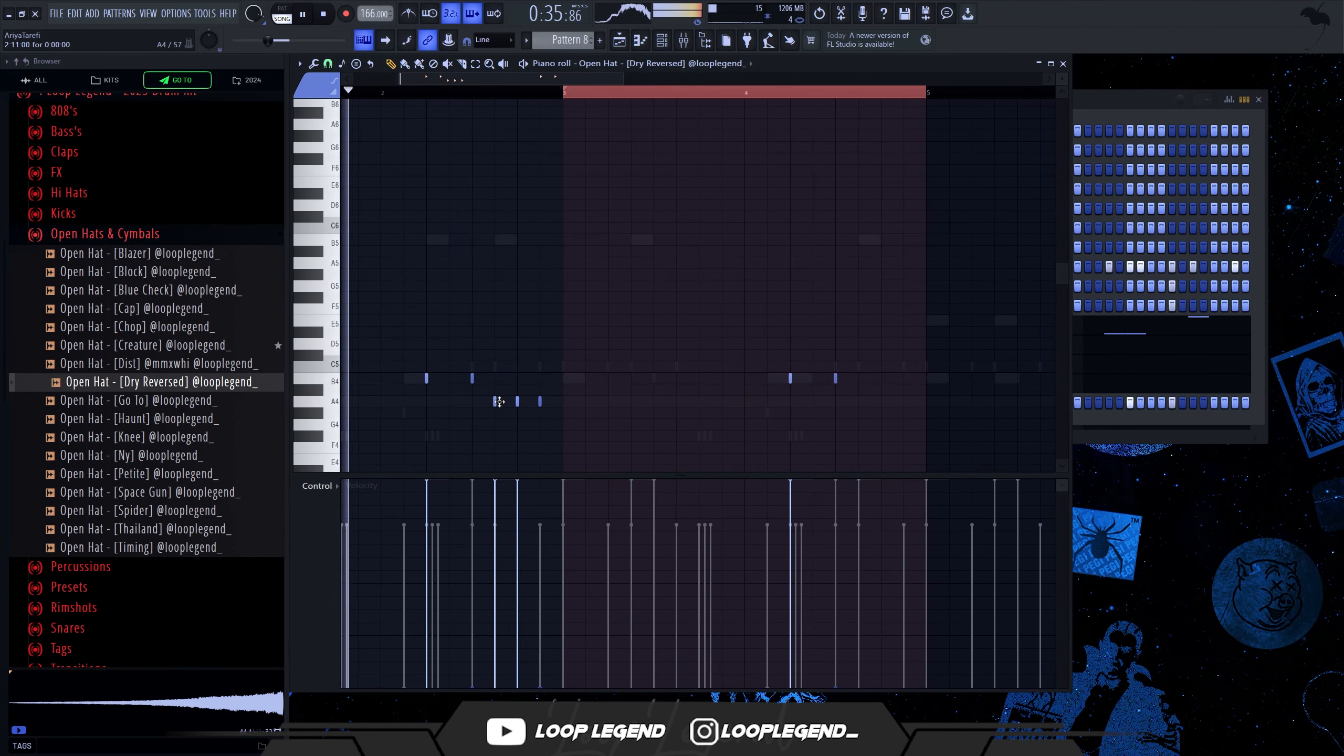
{"action": "left_click_drag", "start_coordinate": [540, 403], "coordinate": [564, 403]}
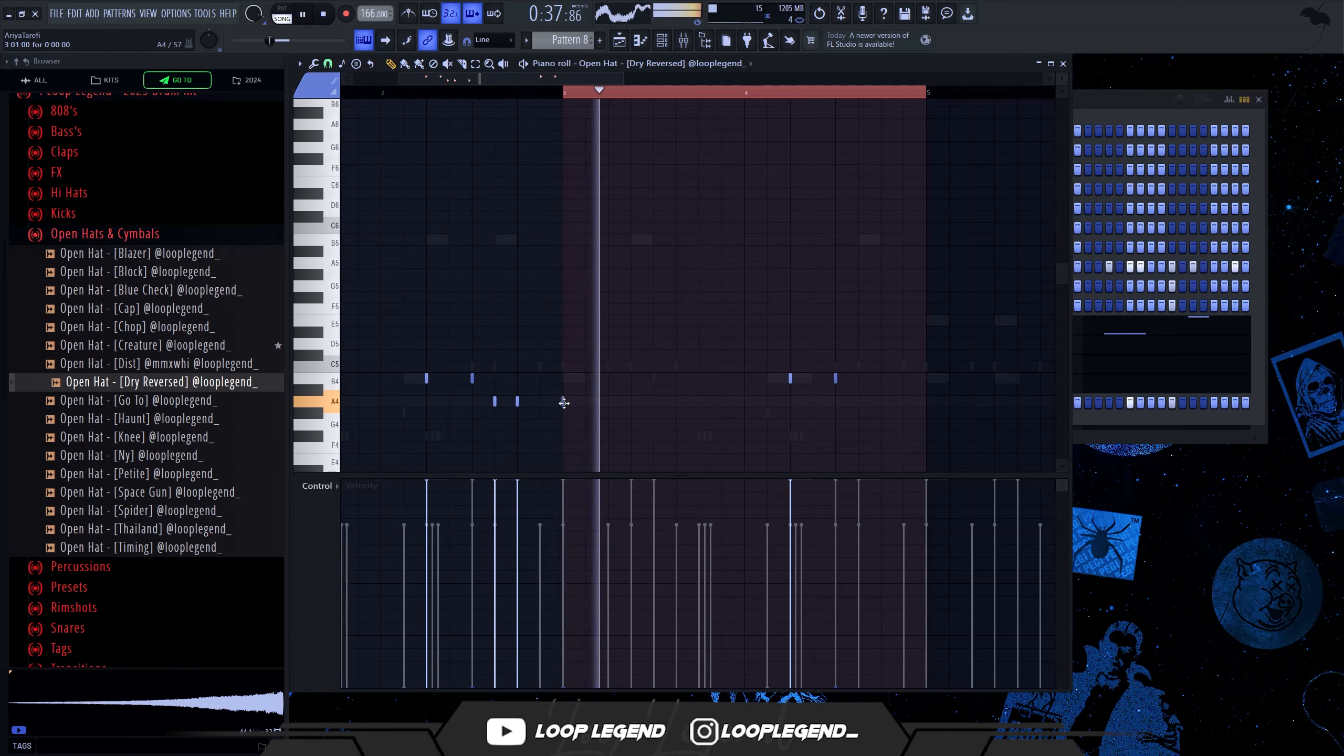
Step: Delete the earlier Dry Reversed hits in bar 4 and try duplicating the opening bars
{"action": "scroll", "coordinate": [563, 402], "scroll_direction": "down", "scroll_amount": 3}
{"action": "left_click_drag", "start_coordinate": [684, 395], "coordinate": [625, 361]}
{"action": "key", "text": "Delete"}
{"action": "left_click_drag", "start_coordinate": [700, 90], "coordinate": [301, 211]}
{"action": "key", "text": "ctrl+b"}
{"action": "scroll", "coordinate": [390, 304], "scroll_direction": "down", "scroll_amount": 1}
{"action": "key", "text": "ctrl+z"}
Step: Lower the A4 pair of Dry Reversed hits in bar 2 by one semitone
{"action": "left_click_drag", "start_coordinate": [490, 398], "coordinate": [455, 413]}
{"action": "left_click_drag", "start_coordinate": [476, 402], "coordinate": [477, 413]}
{"action": "left_click", "coordinate": [467, 572]}
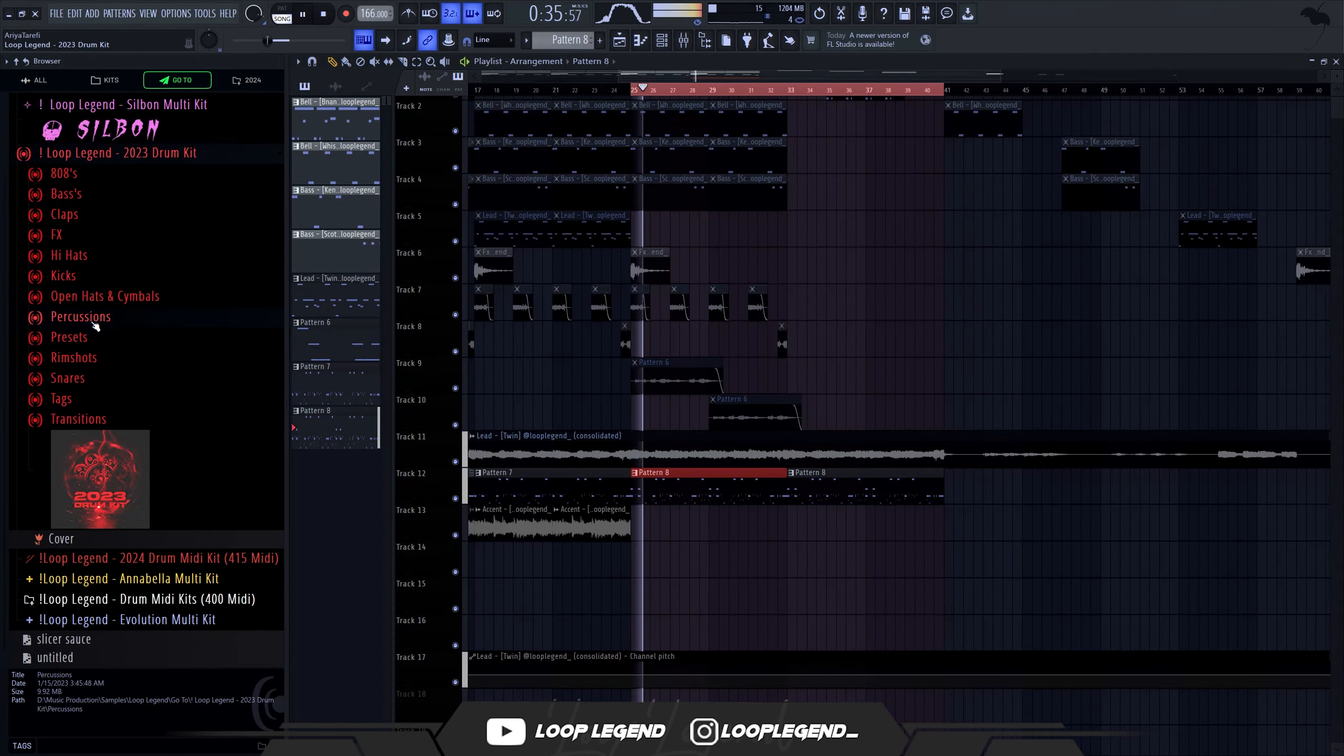
Step: Open Percussion - [Antidote] from the 2023 Drum Kit percussions in a new channel
{"action": "left_click", "coordinate": [93, 324]}
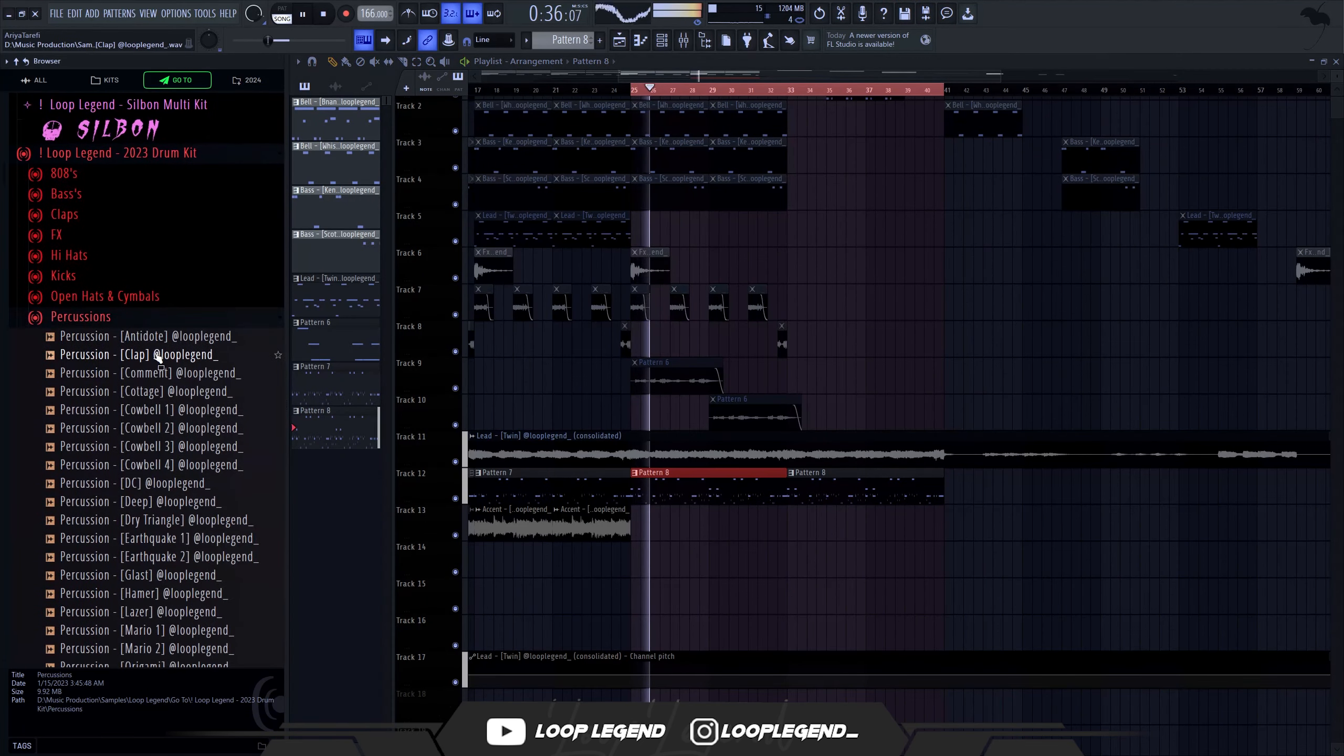
{"action": "left_click", "coordinate": [161, 339]}
{"action": "right_click", "coordinate": [161, 339]}
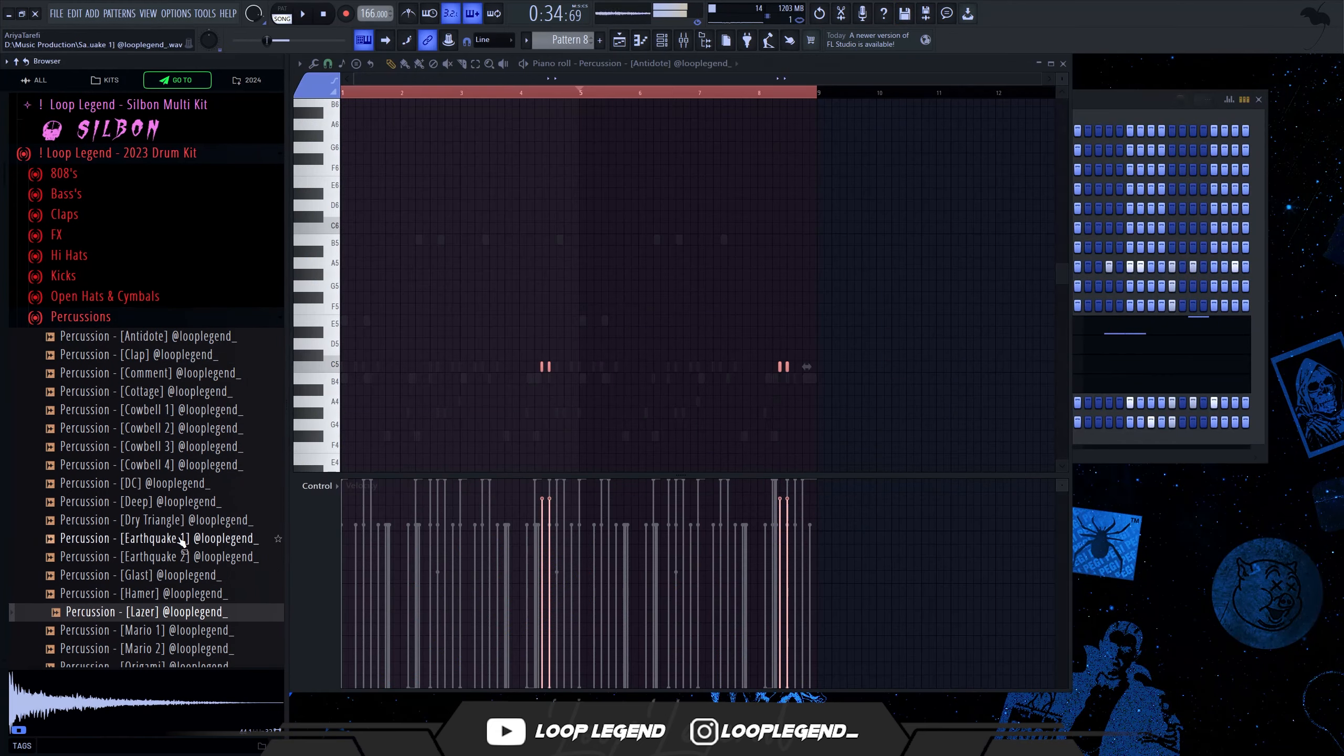
Step: Open Percussion - [Hamer] in a new channel and display the channel list
{"action": "left_click", "coordinate": [171, 594]}
{"action": "right_click", "coordinate": [171, 593]}
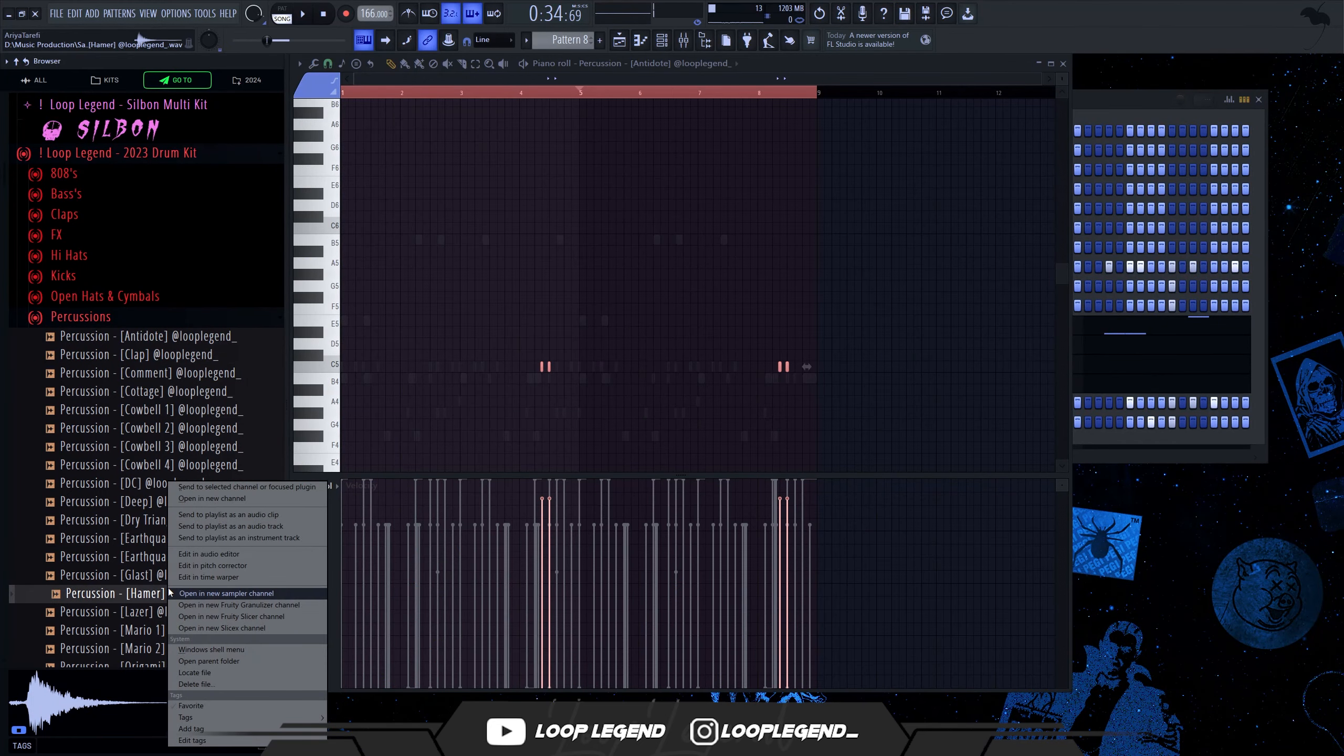
{"action": "left_click", "coordinate": [207, 500]}
{"action": "key", "text": "F6"}
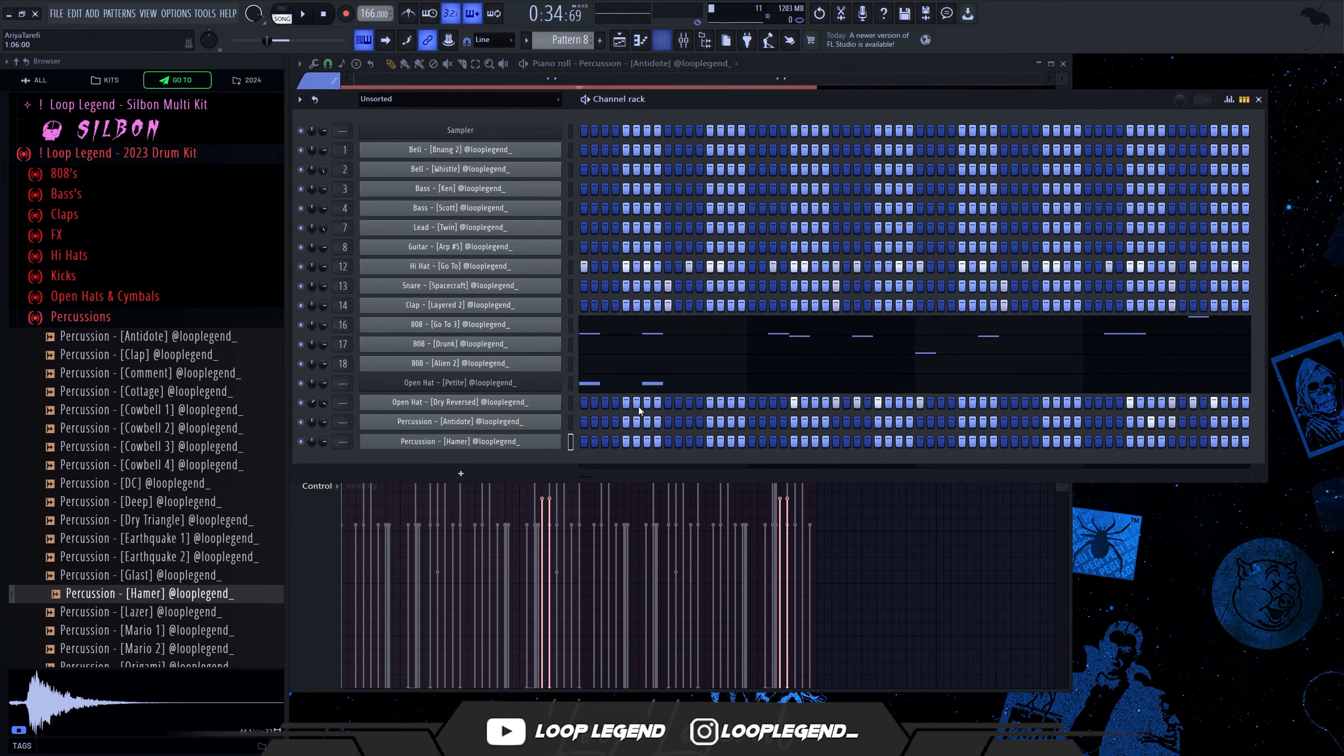
Step: Place a Percussion [Hamer] hit on the third step of bar 1 and repeat it in bars 3, 5 and 7
{"action": "left_click", "coordinate": [604, 443]}
{"action": "key", "text": "F7"}
{"action": "left_click_drag", "start_coordinate": [503, 178], "coordinate": [549, 189]}
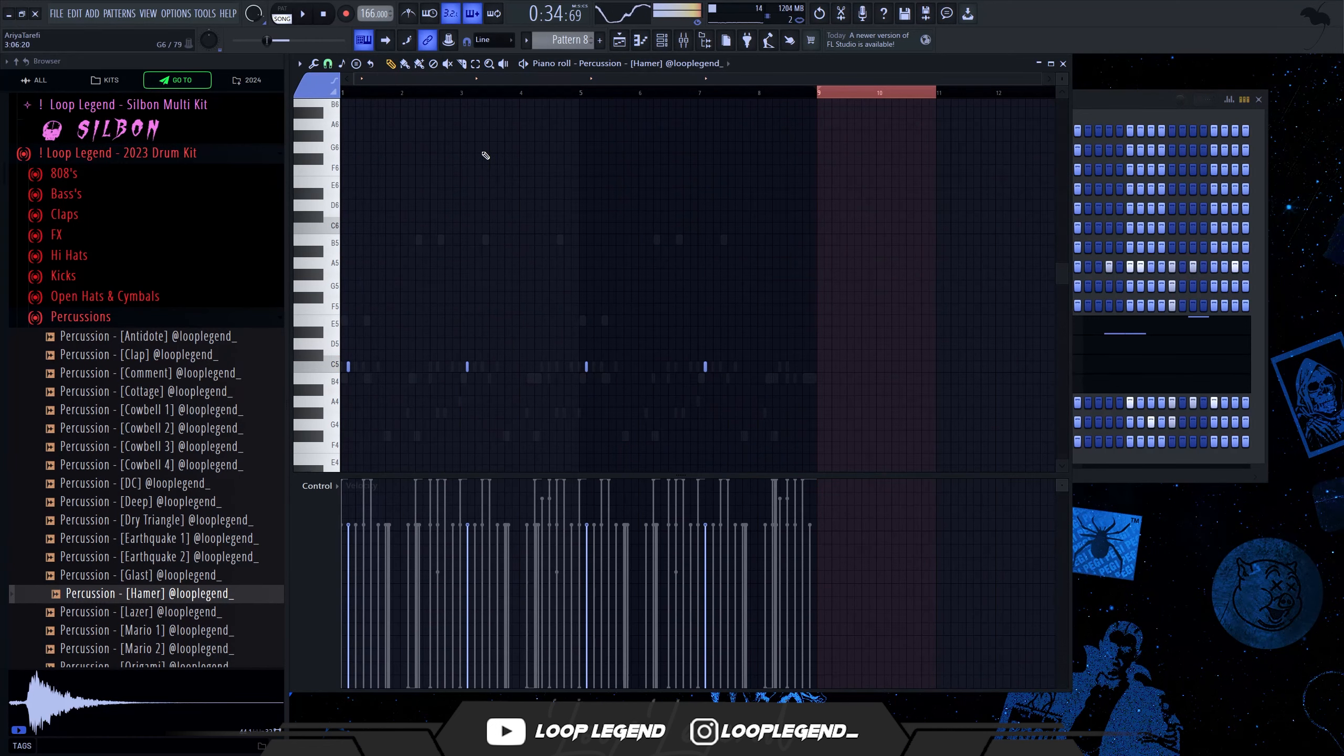
Step: Transpose the Percussion [Hamer] hits to B4 while the pattern plays
{"action": "key", "text": "space"}
{"action": "key", "text": "shift+Up"}
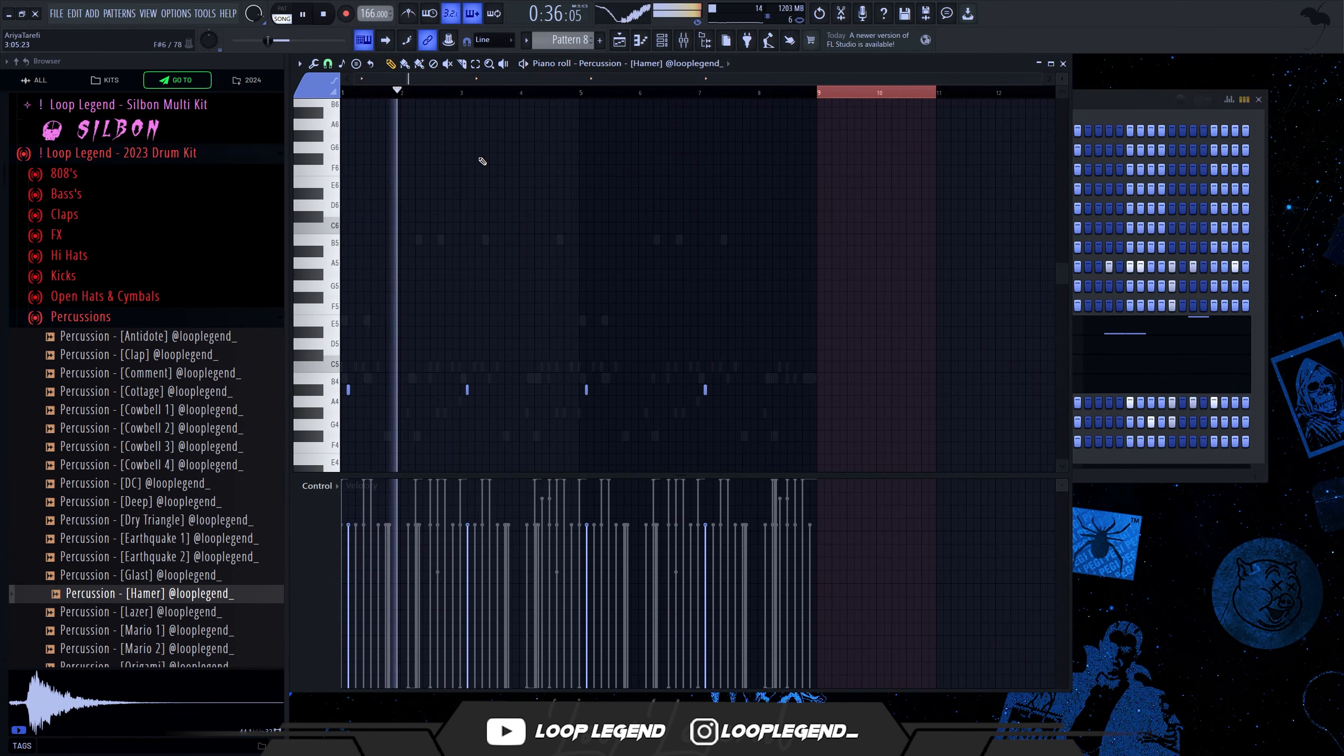
{"action": "left_click_drag", "start_coordinate": [540, 405], "coordinate": [614, 423]}
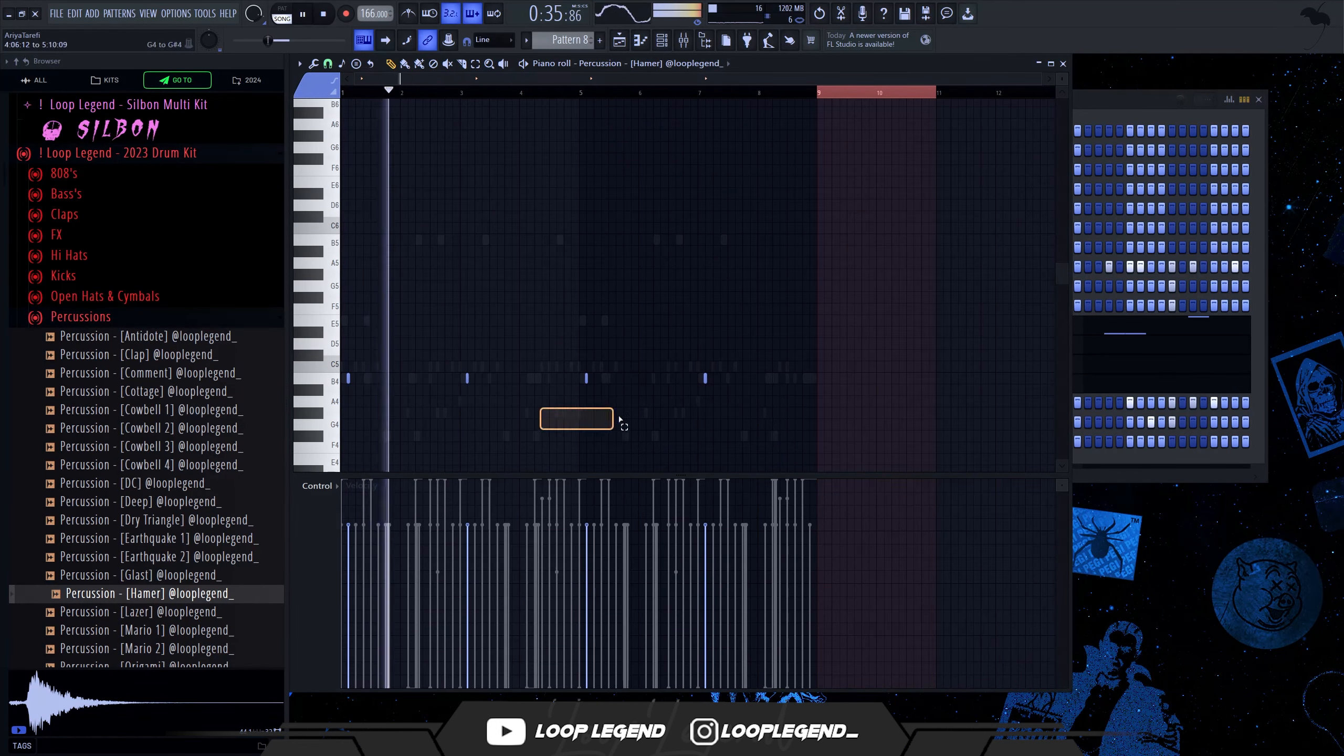
{"action": "left_click_drag", "start_coordinate": [339, 369], "coordinate": [375, 405]}
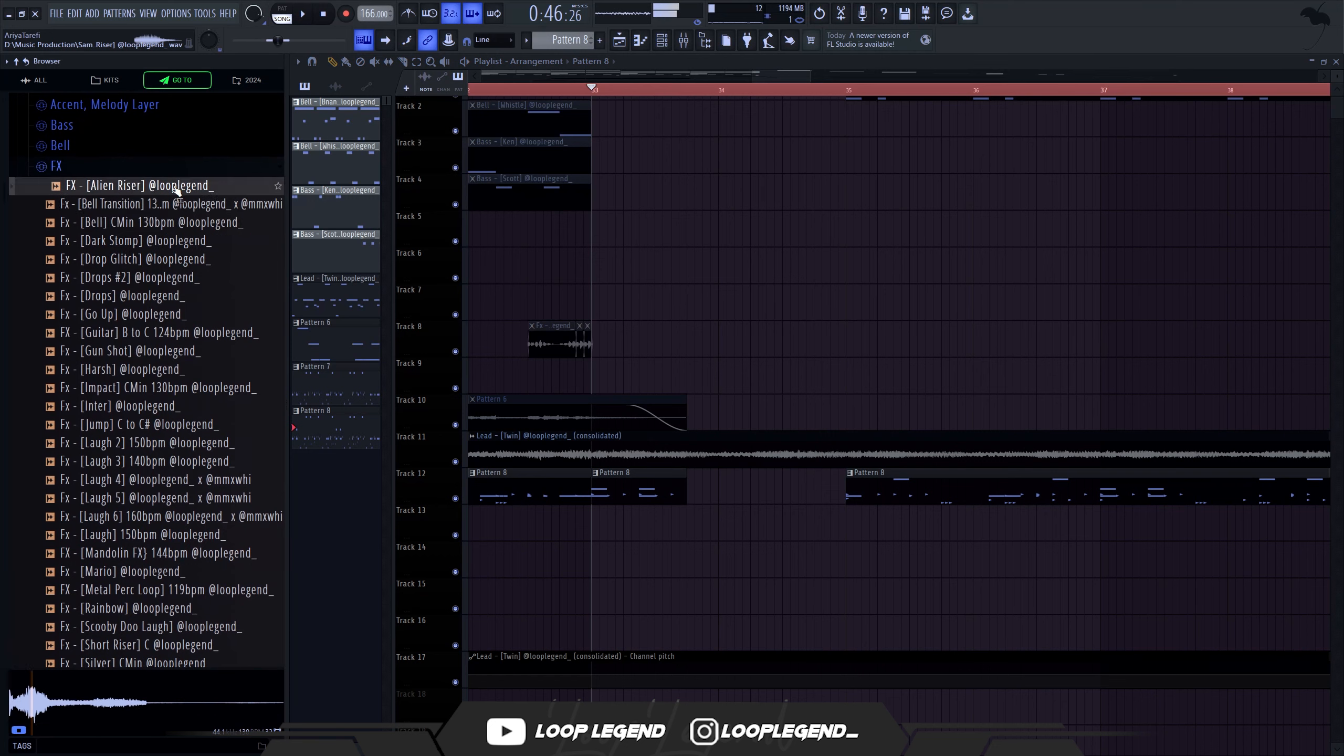
Step: Place FX - [Alien Riser] on Track 13, keeping only the part from bar 34 onward, and fade in its start
{"action": "left_click_drag", "start_coordinate": [137, 185], "coordinate": [594, 525]}
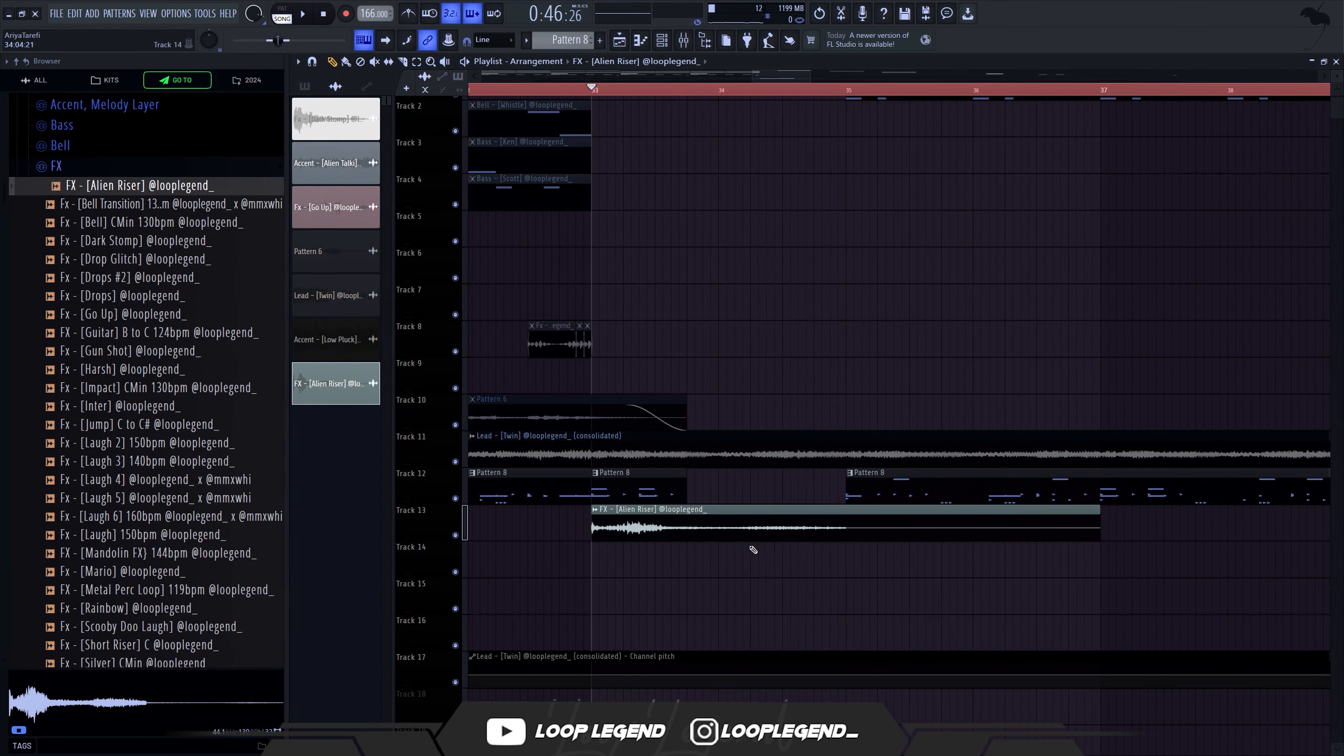
{"action": "left_click", "coordinate": [674, 525], "text": "ctrl"}
{"action": "key", "text": "Delete"}
{"action": "key", "text": "space"}
{"action": "left_click_drag", "start_coordinate": [720, 518], "coordinate": [762, 524]}
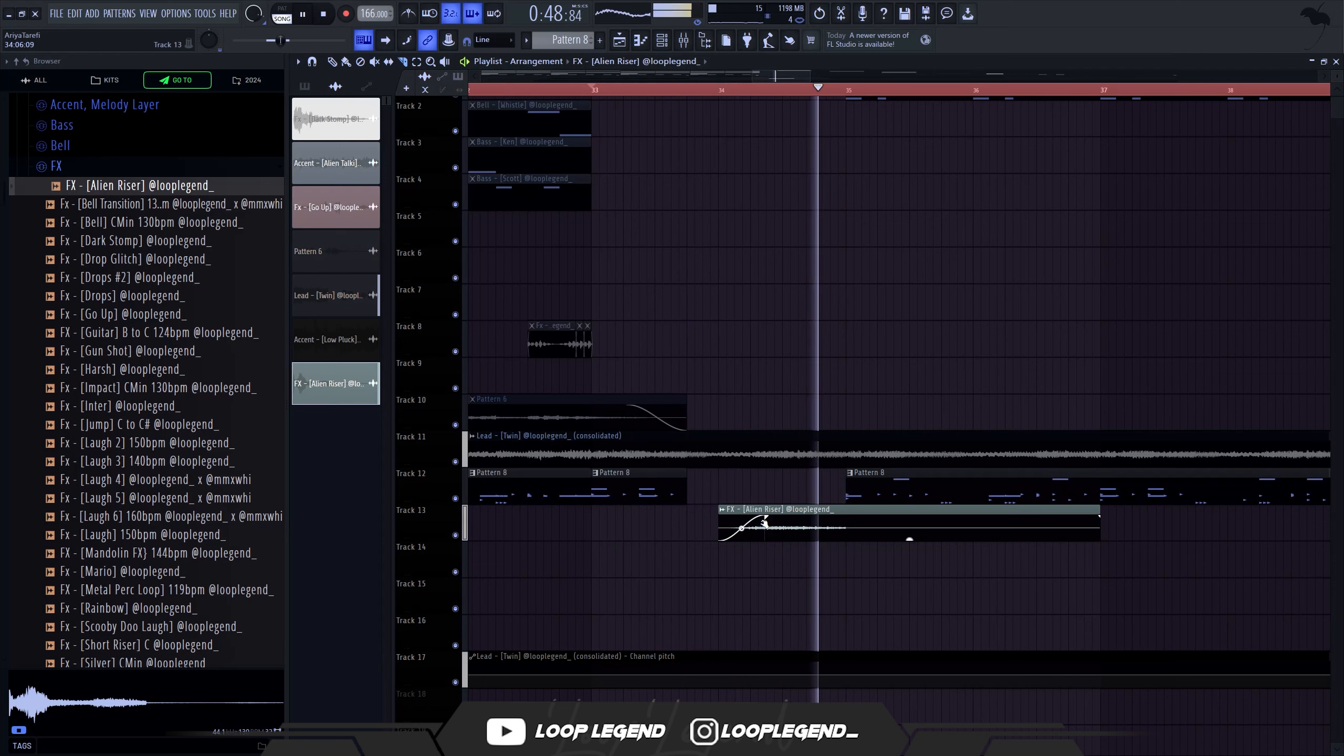
Step: Cut the Alien Riser clip off at bar 35 and raise its gain to 1.9 dB
{"action": "left_click_drag", "start_coordinate": [845, 534], "coordinate": [845, 509]}
{"action": "left_click", "coordinate": [873, 526], "text": "ctrl"}
{"action": "key", "text": "Delete"}
{"action": "key", "text": "space"}
{"action": "key", "text": "p"}
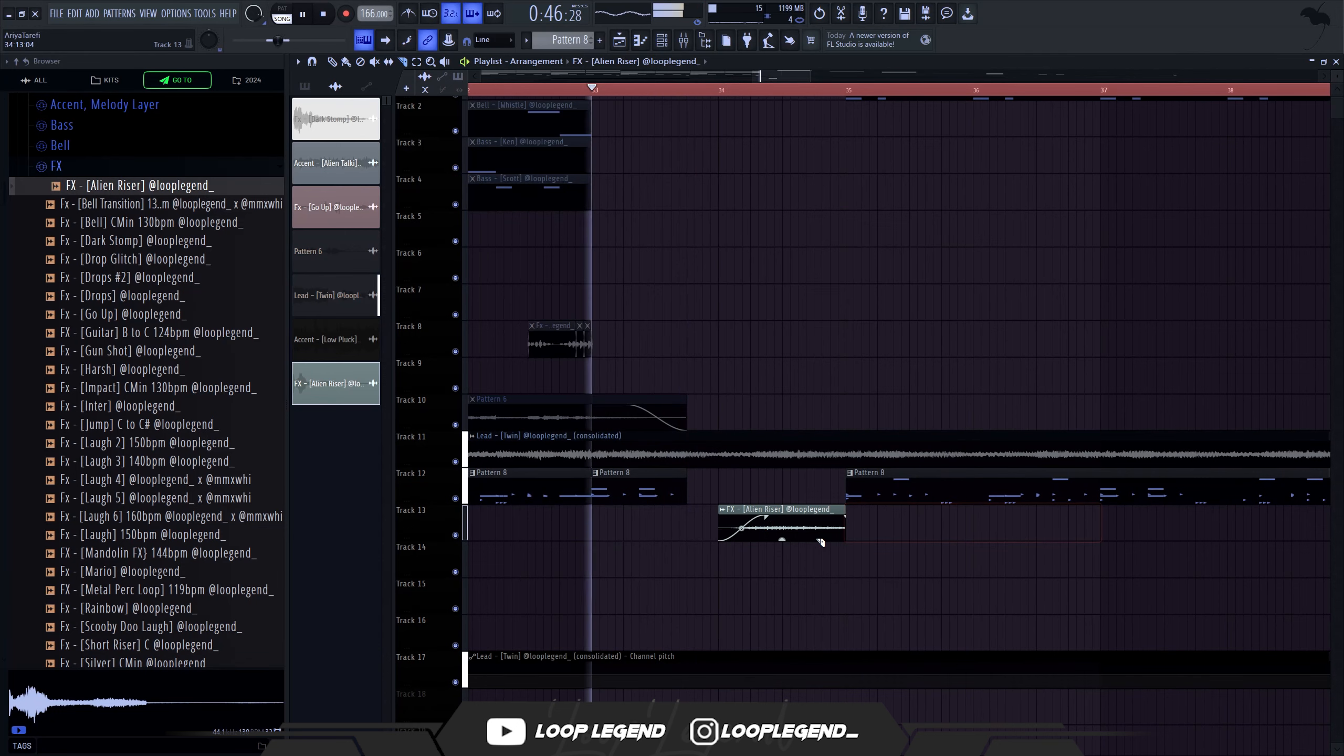
{"action": "left_click_drag", "start_coordinate": [782, 539], "coordinate": [782, 532]}
Step: Place Fx - [Gun Shot] on Track 14 at bar 35 and play the transition
{"action": "left_click", "coordinate": [129, 354]}
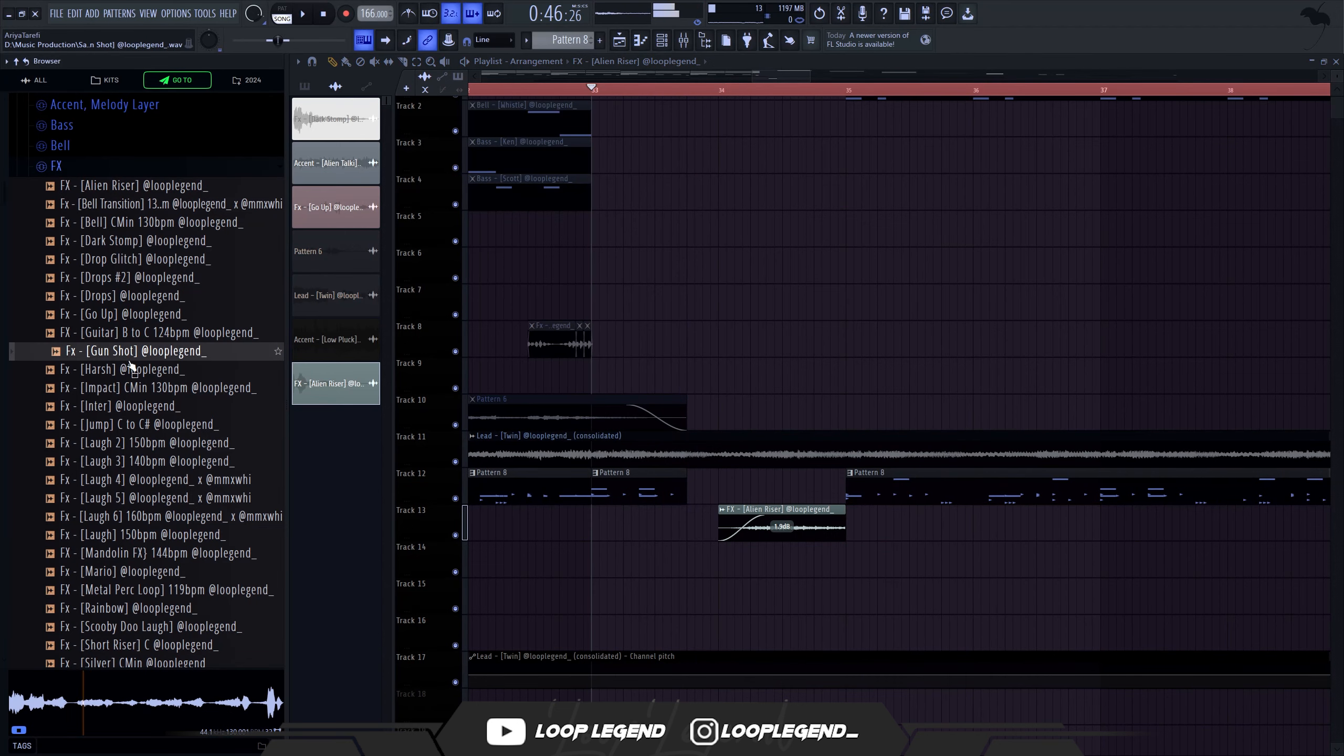
{"action": "left_click_drag", "start_coordinate": [129, 358], "coordinate": [844, 569]}
{"action": "key", "text": "space"}
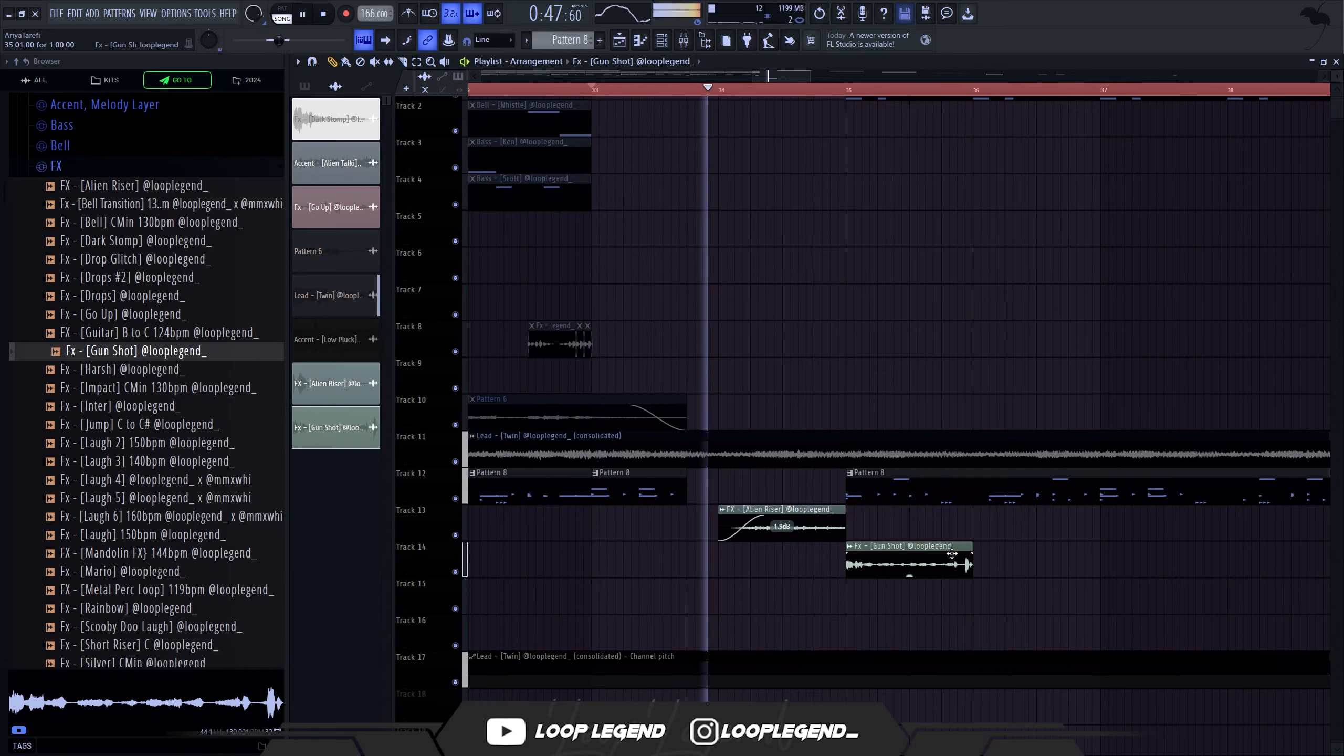
Step: Place FX - [Tubular Bell 2] from the 2023 Drum Kit on Track 14 at bar 17 and open its channel settings
{"action": "scroll", "coordinate": [910, 561], "scroll_direction": "down", "scroll_amount": 5}
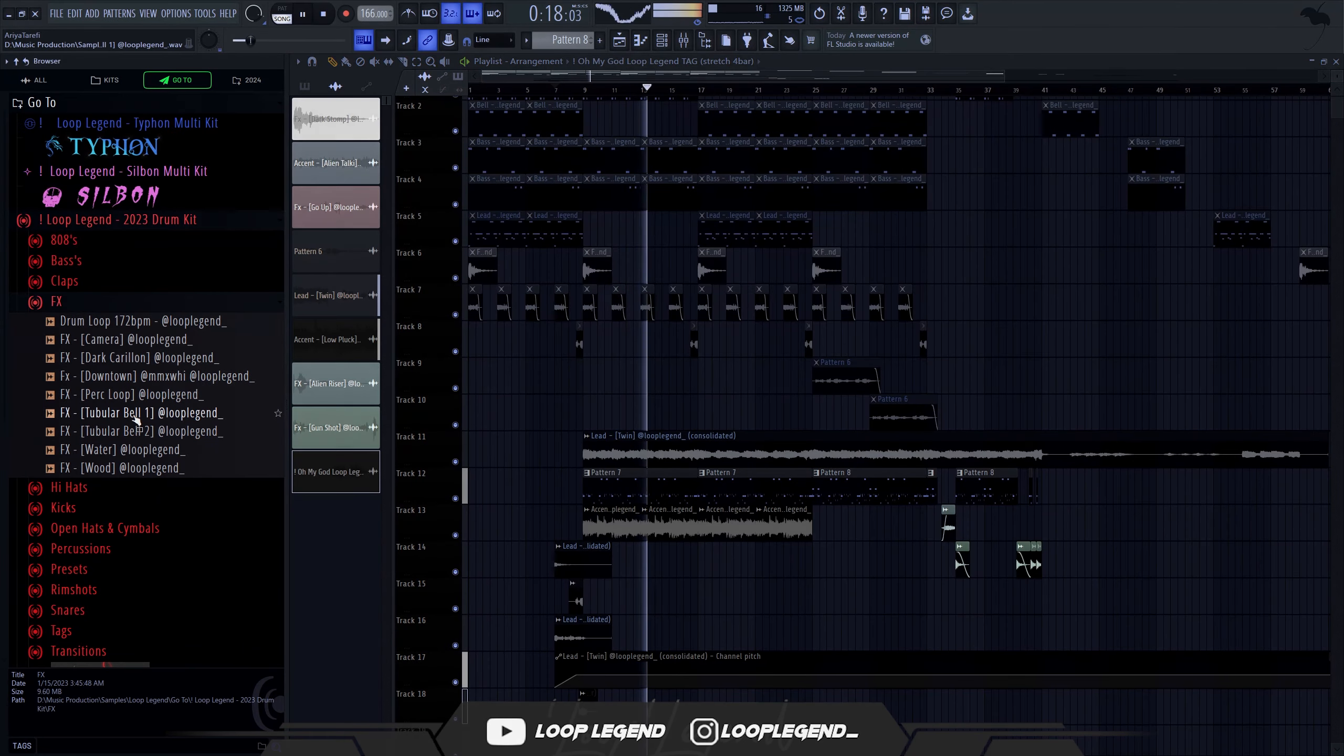
{"action": "left_click_drag", "start_coordinate": [137, 430], "coordinate": [715, 552]}
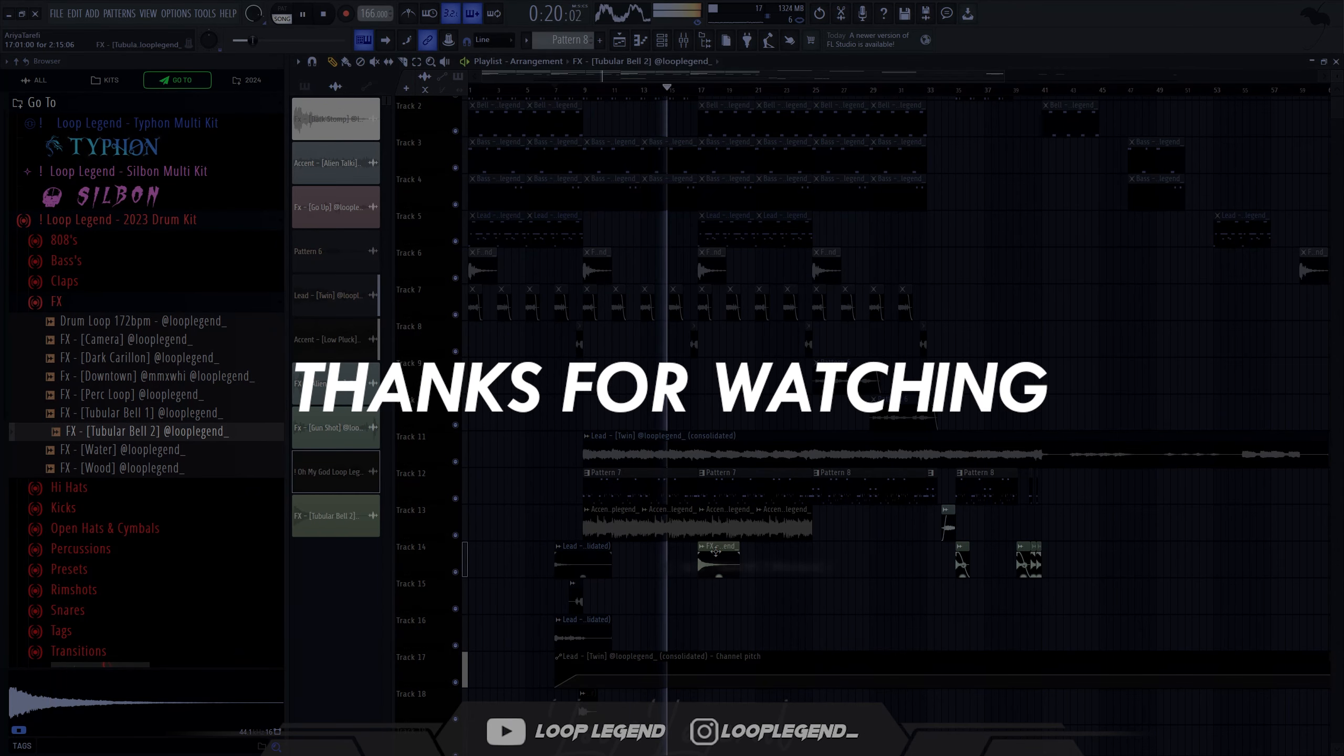
{"action": "double_click", "coordinate": [718, 563]}
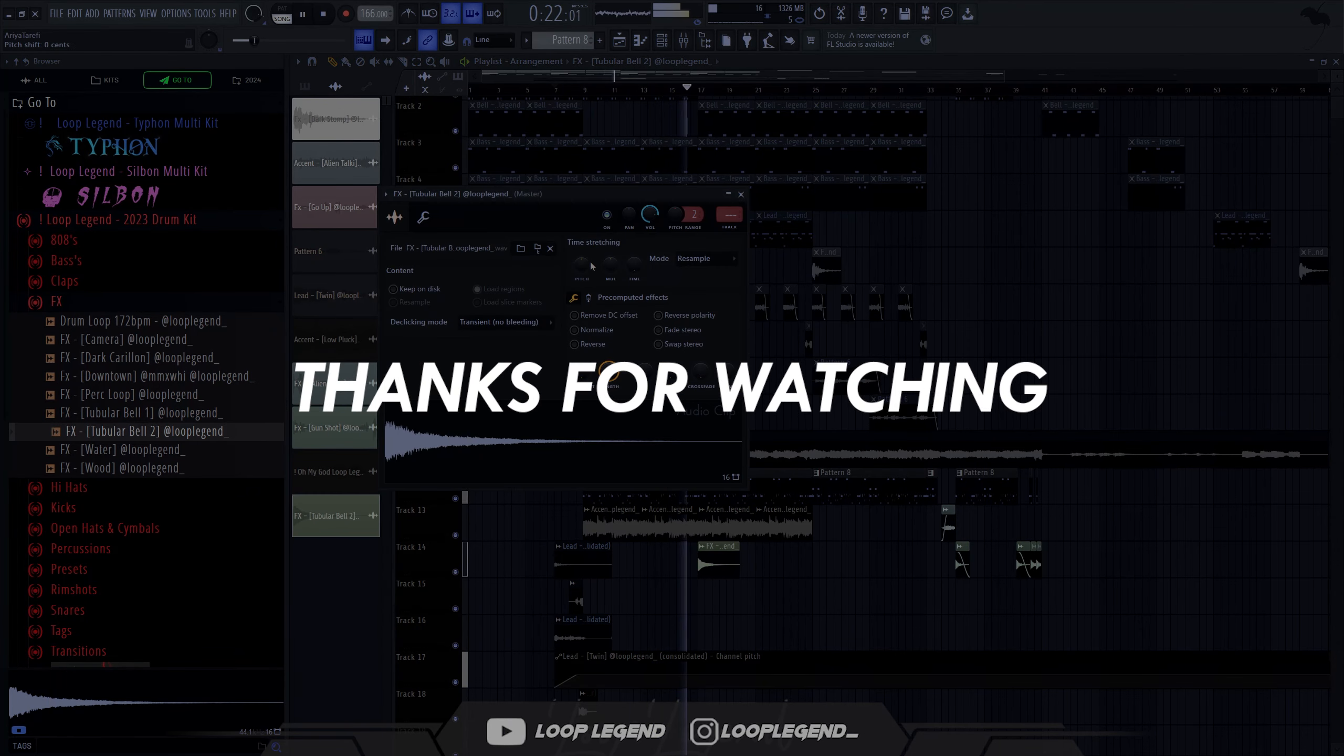